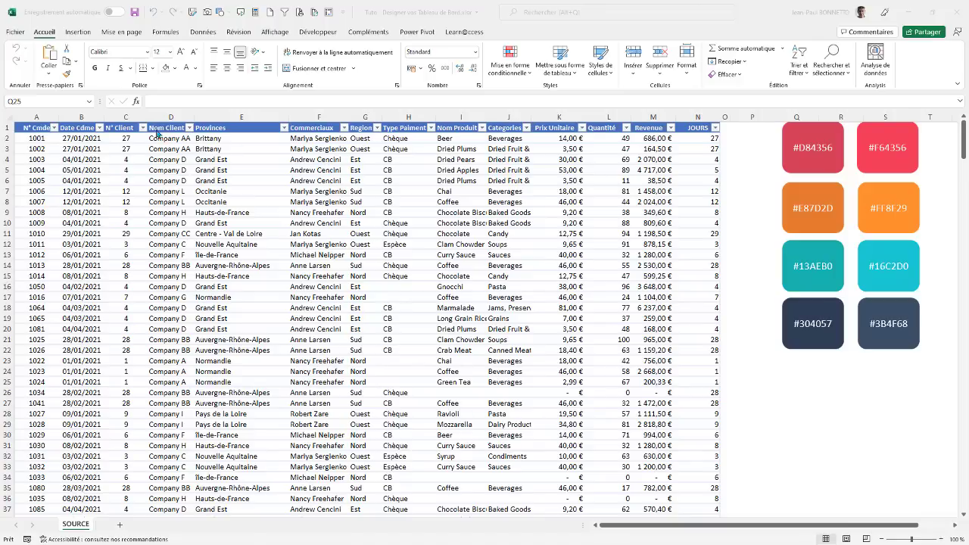
# Step: Review the order table's columns on the SOURCE sheet, from N° Cmde through Commerciaux
pyautogui.click(199, 158)
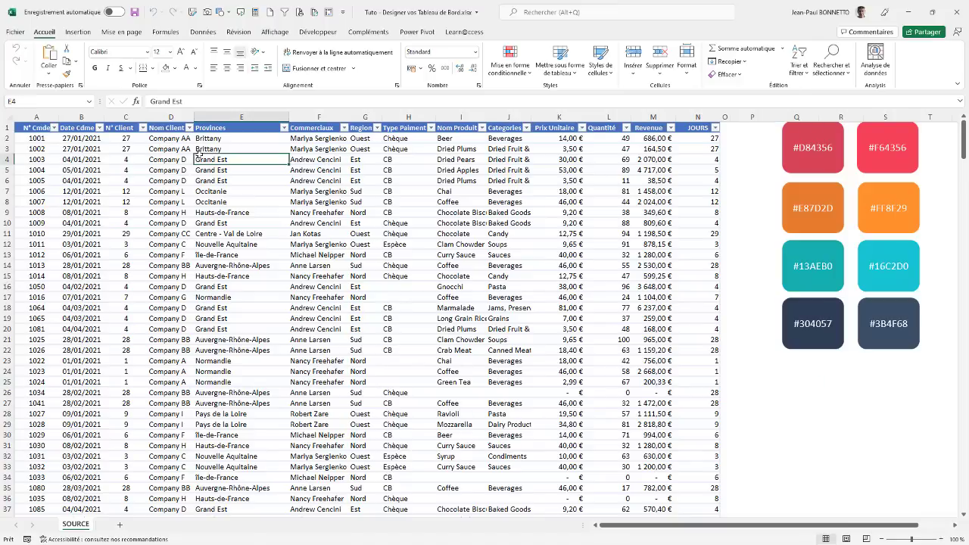
pyautogui.click(324, 141)
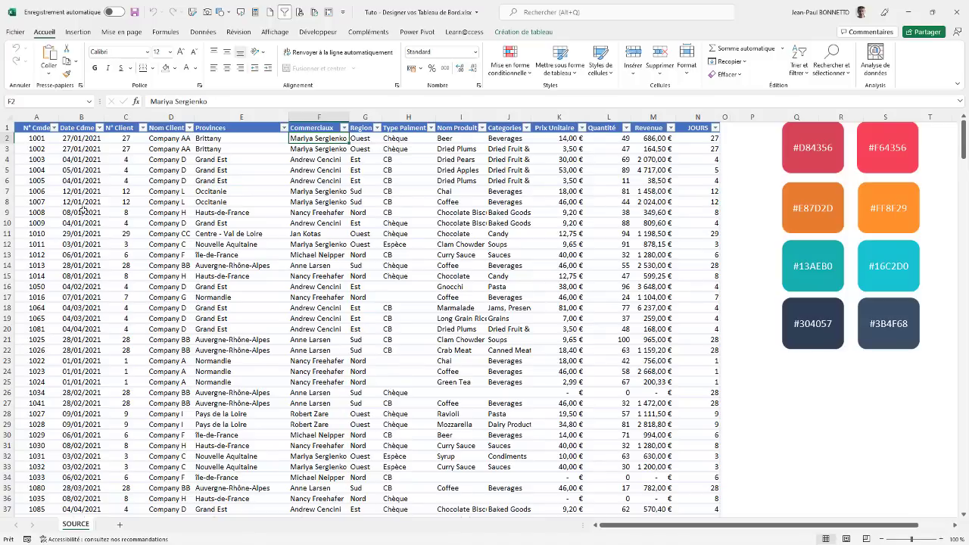
pyautogui.click(160, 184)
pyautogui.click(292, 170)
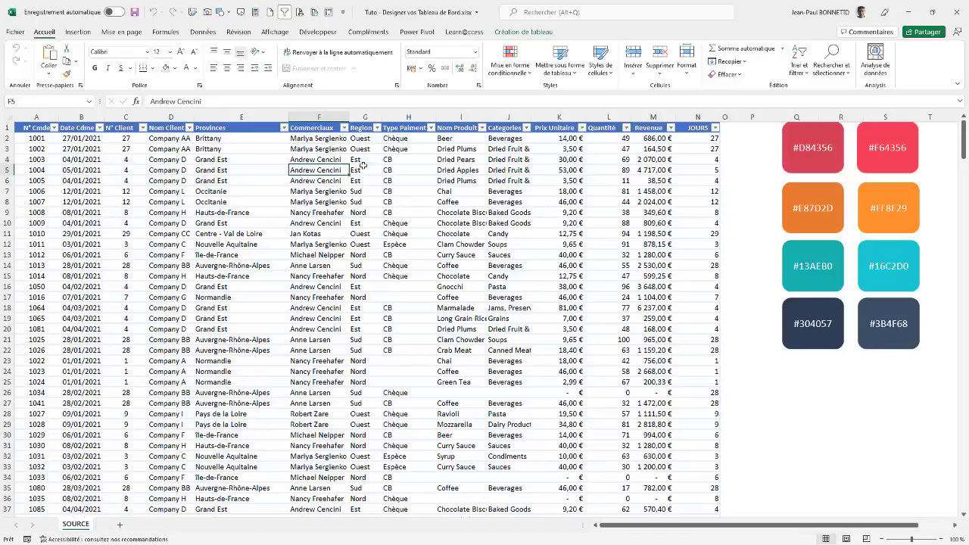
pyautogui.moveTo(365, 167); pyautogui.dragTo(362, 163)
pyautogui.moveTo(117, 199); pyautogui.dragTo(136, 192)
pyautogui.click(180, 171)
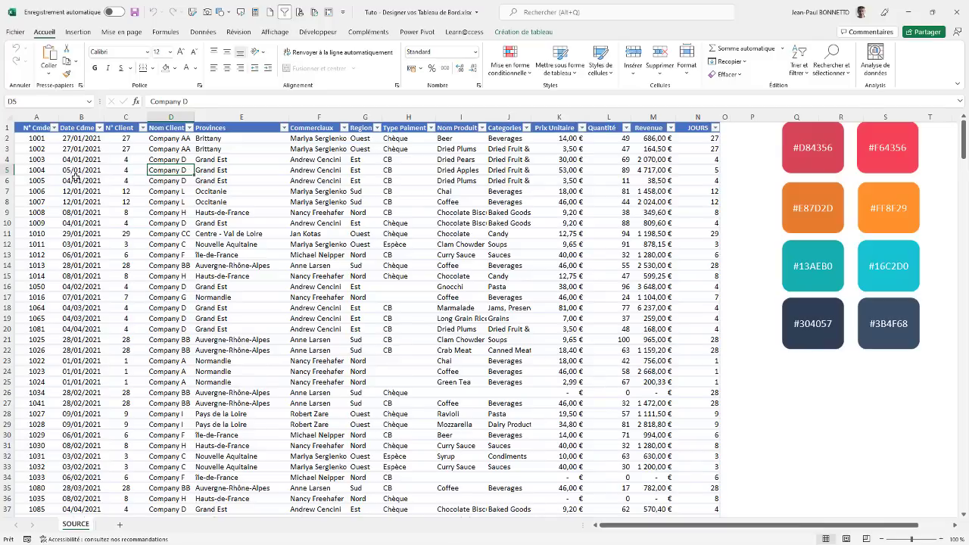
pyautogui.click(36, 138)
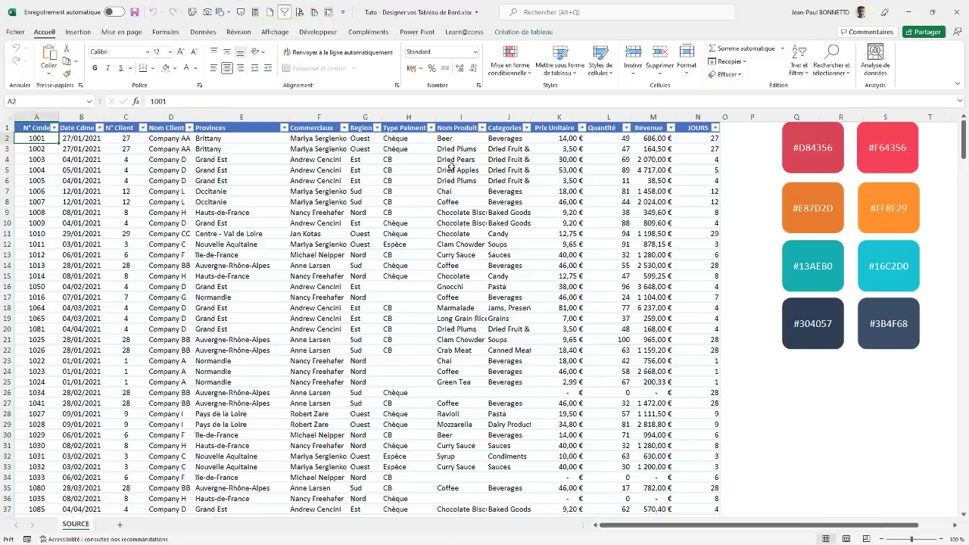
pyautogui.click(452, 169)
pyautogui.click(226, 191)
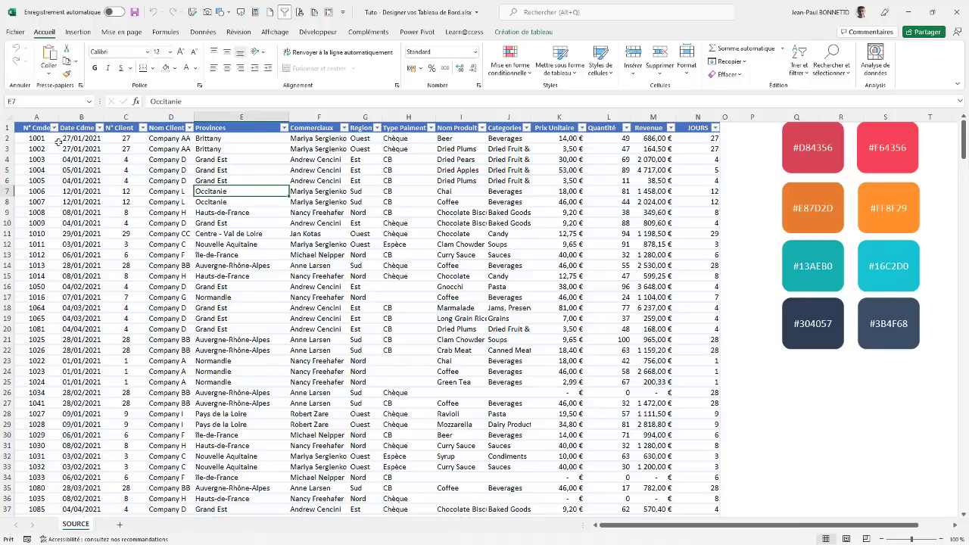
pyautogui.moveTo(38, 138); pyautogui.dragTo(46, 373)
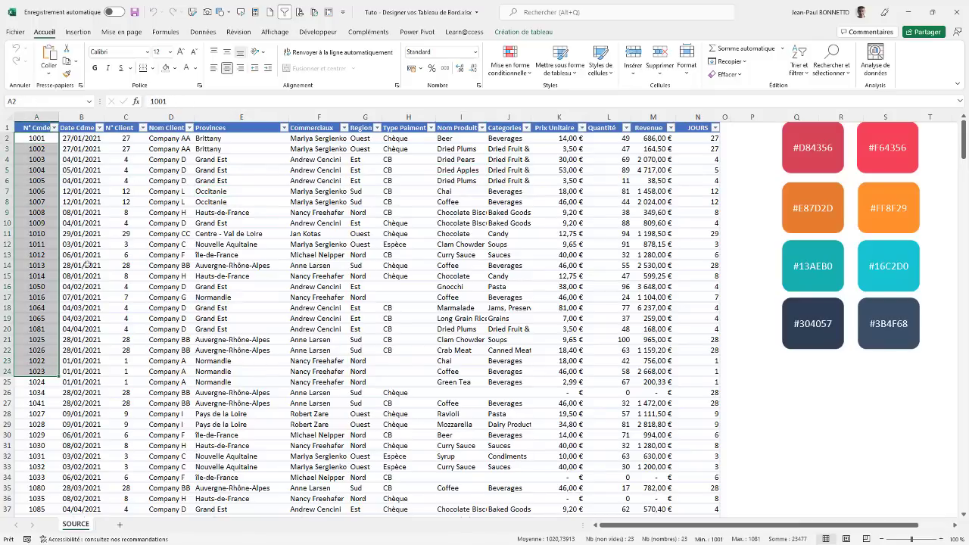
pyautogui.moveTo(83, 138); pyautogui.dragTo(110, 320)
pyautogui.moveTo(128, 128); pyautogui.dragTo(136, 219)
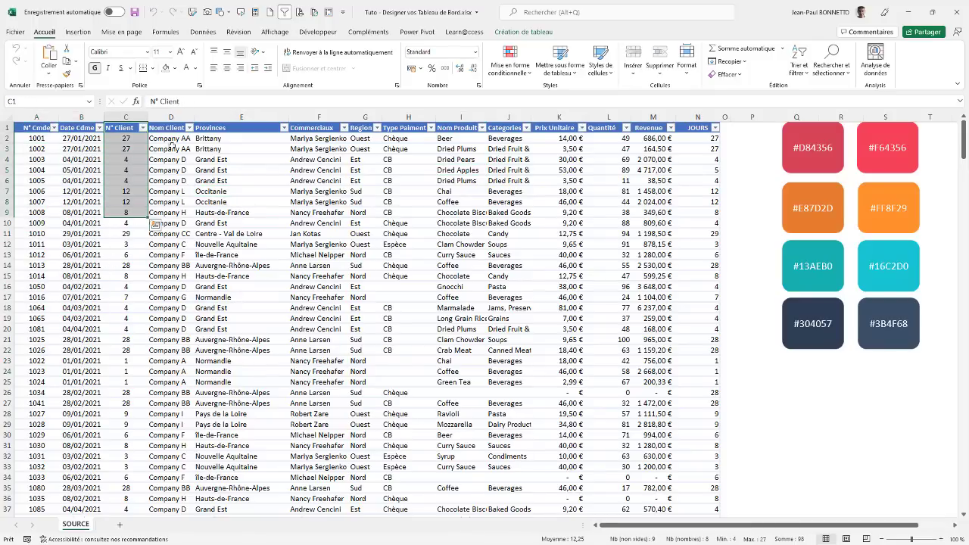
pyautogui.moveTo(171, 138); pyautogui.dragTo(171, 299)
pyautogui.moveTo(220, 139); pyautogui.dragTo(255, 303)
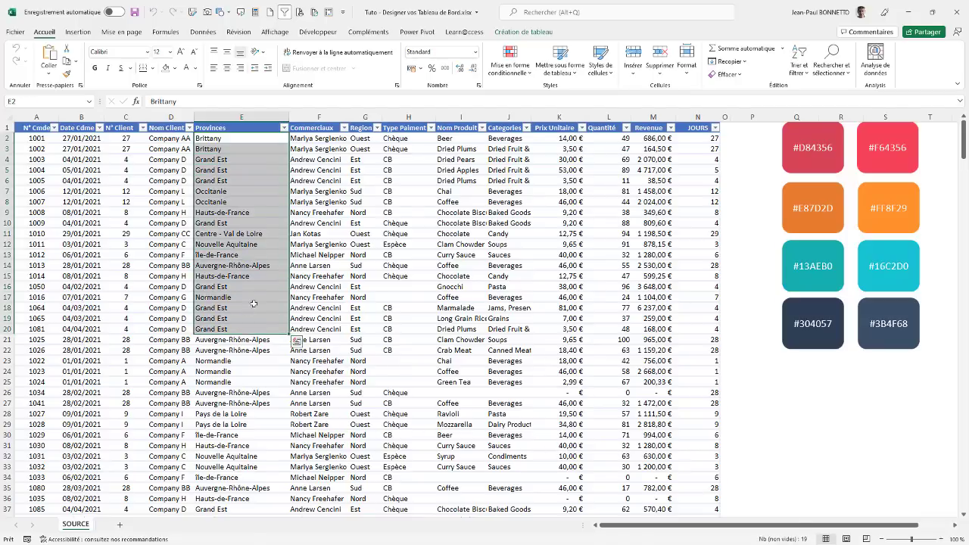
pyautogui.moveTo(324, 139); pyautogui.dragTo(318, 319)
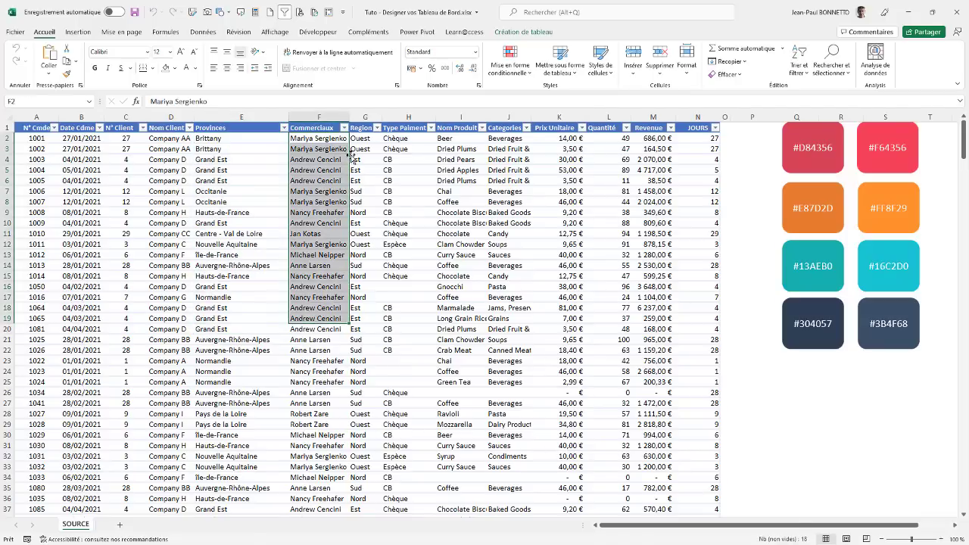
# Step: Widen the Region column of the order table slightly
pyautogui.click(346, 116)
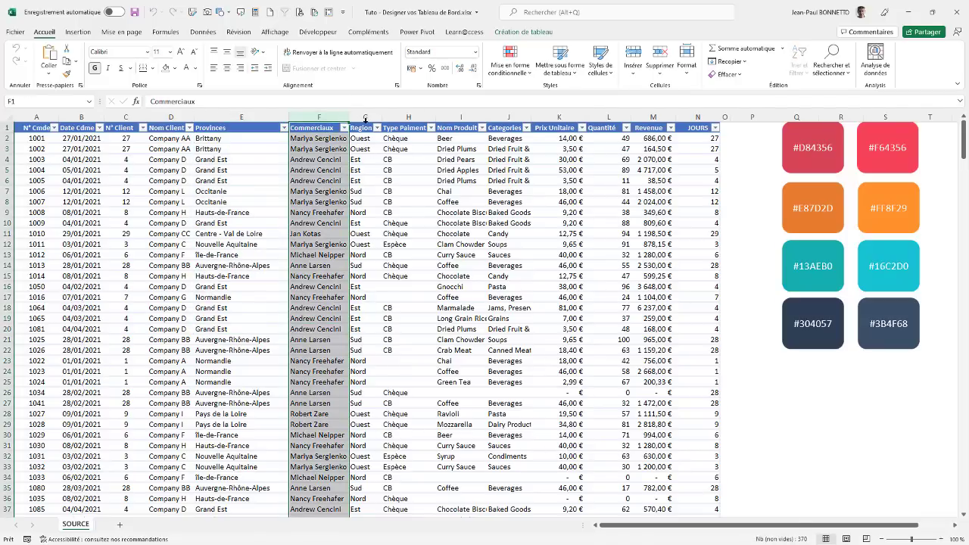
pyautogui.moveTo(381, 121); pyautogui.dragTo(388, 121)
pyautogui.click(408, 169)
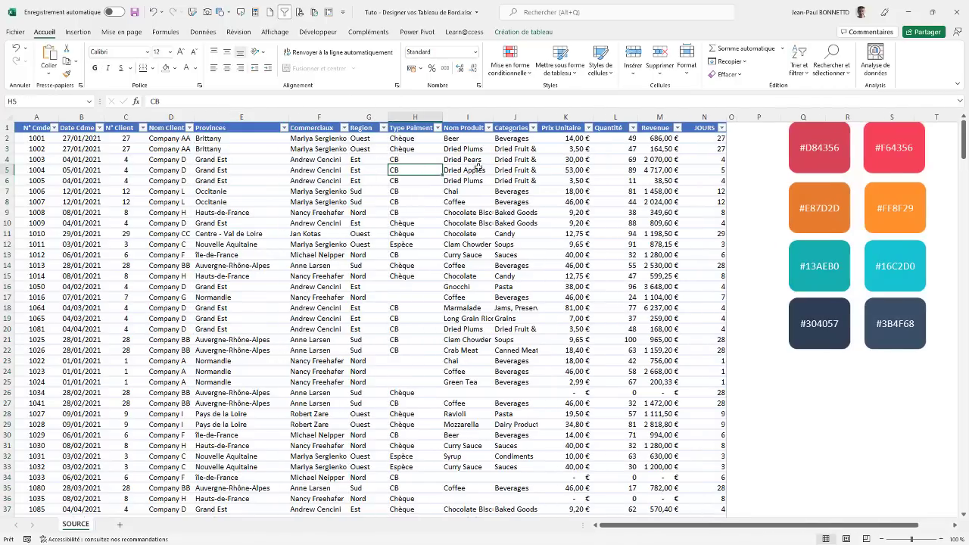
# Step: Review the order table's remaining columns, from Nom Produit and Categories through Prix Unitaire, Quantité, Revenue and JOURS
pyautogui.click(467, 149)
pyautogui.click(504, 149)
pyautogui.moveTo(575, 149); pyautogui.dragTo(575, 170)
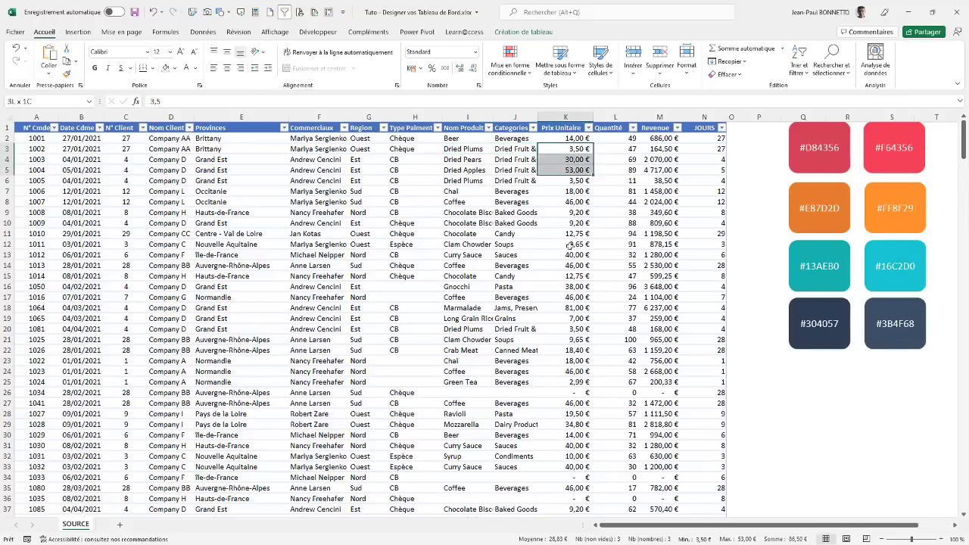
pyautogui.moveTo(569, 246); pyautogui.dragTo(571, 245)
pyautogui.click(615, 181)
pyautogui.click(657, 160)
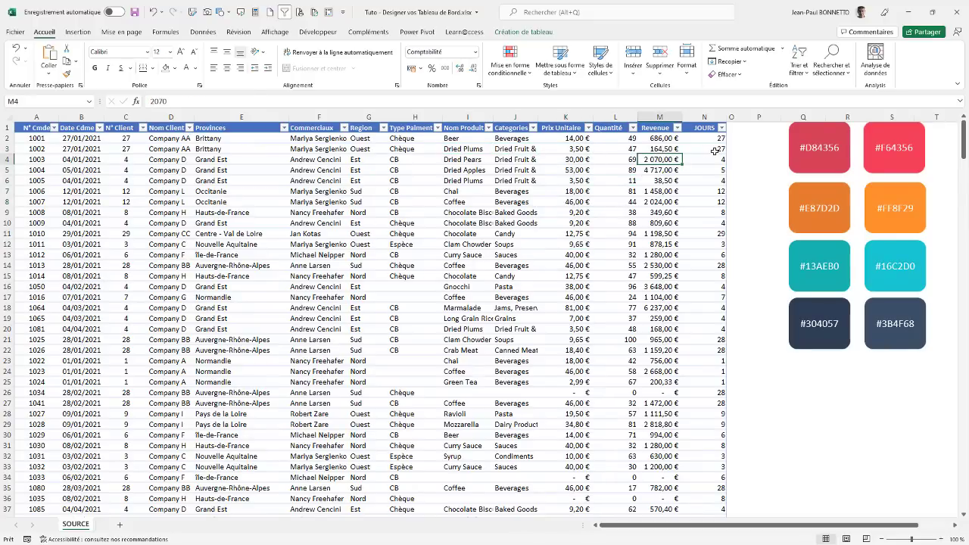
pyautogui.moveTo(715, 150); pyautogui.dragTo(711, 170)
pyautogui.moveTo(704, 211); pyautogui.dragTo(707, 204)
pyautogui.click(717, 243)
# Step: Inspect the JOUR formulas in cells N3 and N4 of the JOURS column without changing them
pyautogui.click(717, 153)
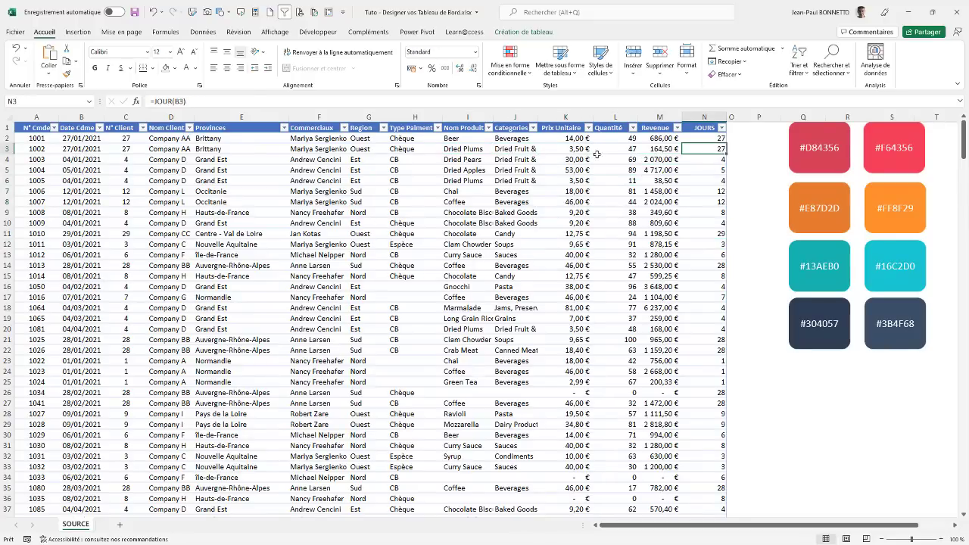
pyautogui.click(205, 104)
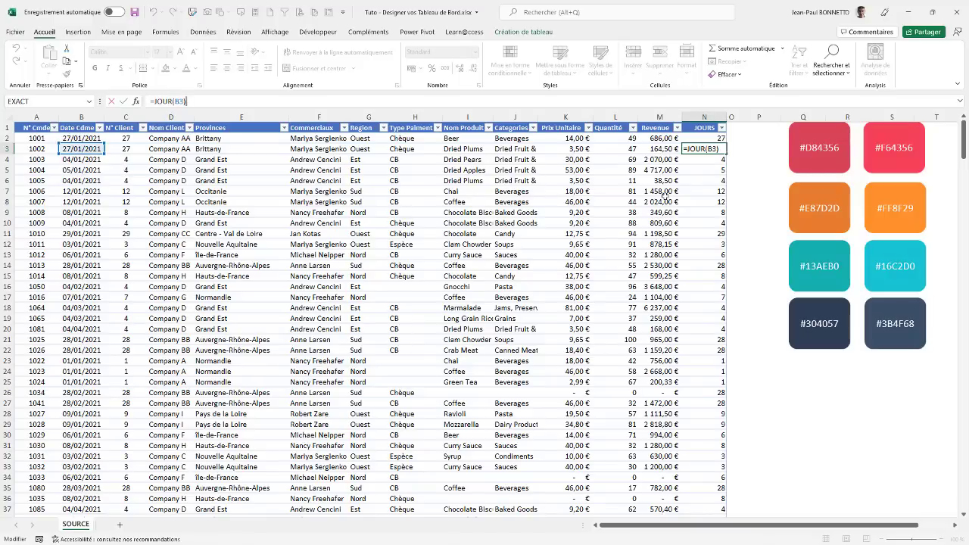
pyautogui.press('Return')
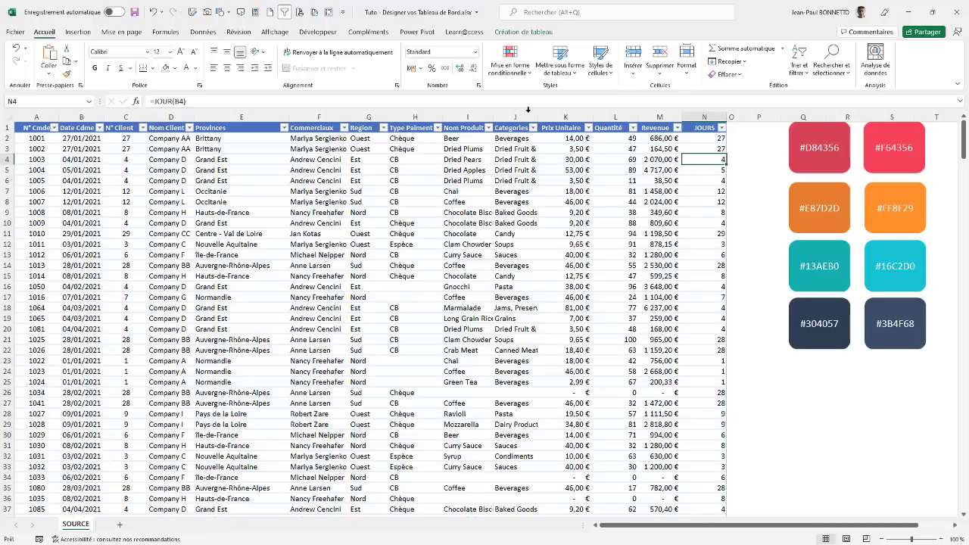
pyautogui.doubleClick(719, 159)
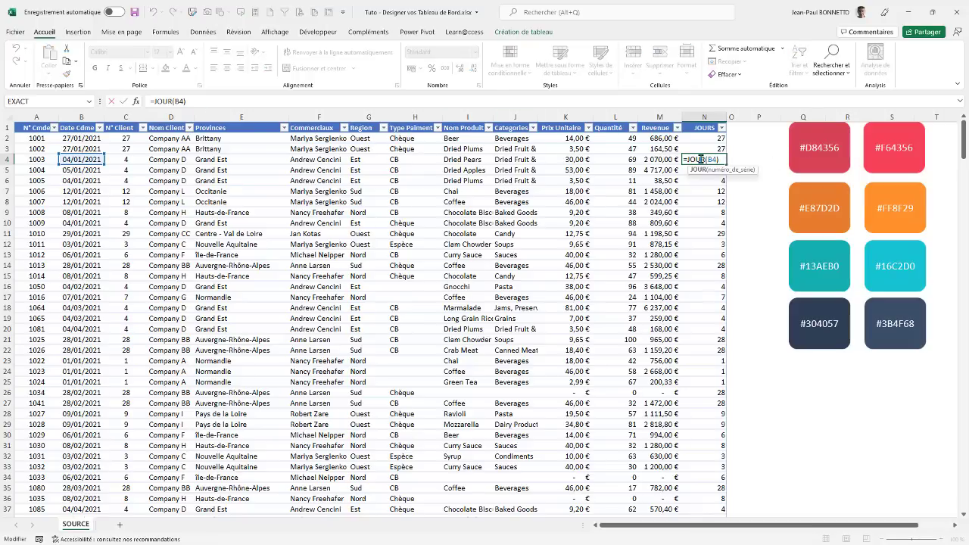
pyautogui.press('Return')
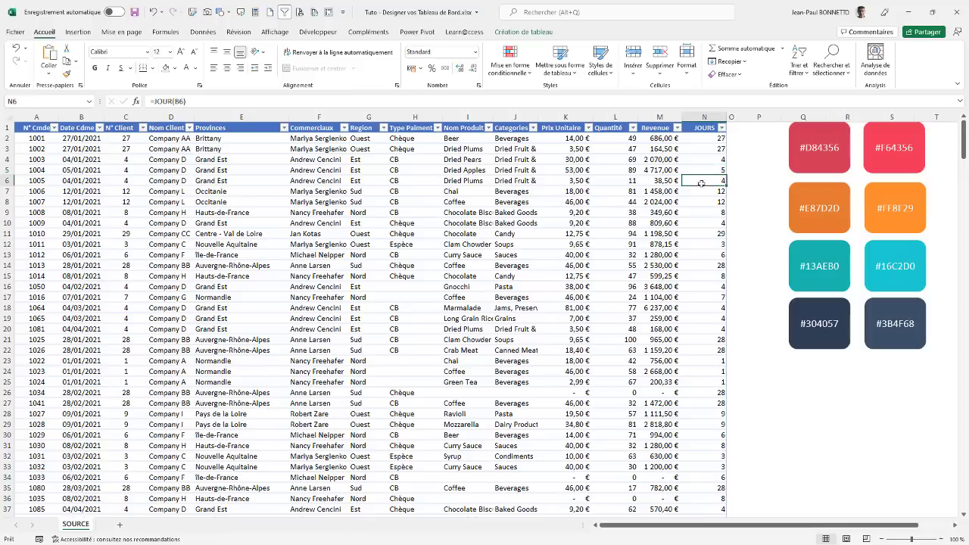
pyautogui.click(691, 151)
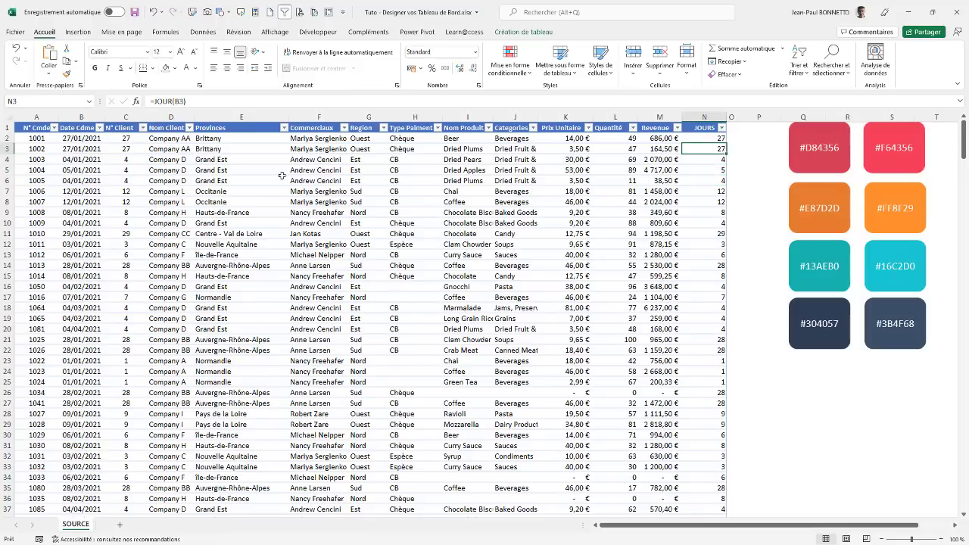
pyautogui.moveTo(198, 174); pyautogui.dragTo(189, 174)
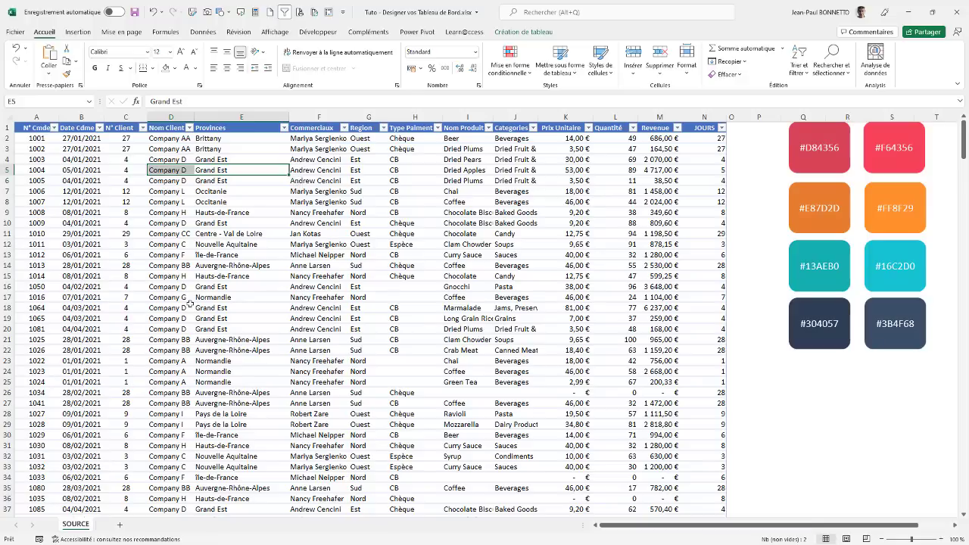
pyautogui.click(615, 181)
pyautogui.click(304, 180)
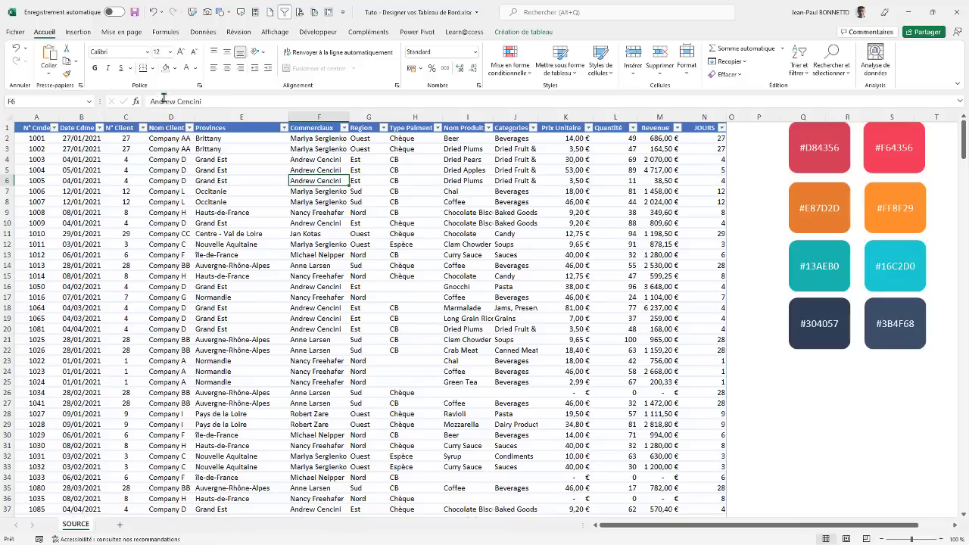
# Step: Add a new worksheet after SOURCE and name it "Tableau de Bord"
pyautogui.click(121, 526)
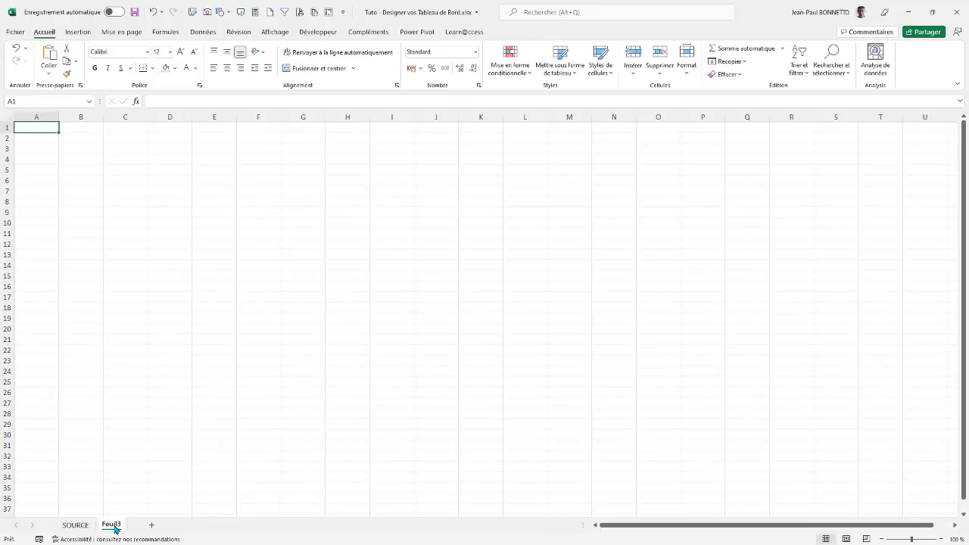
pyautogui.doubleClick(113, 524)
pyautogui.write('Tableau')
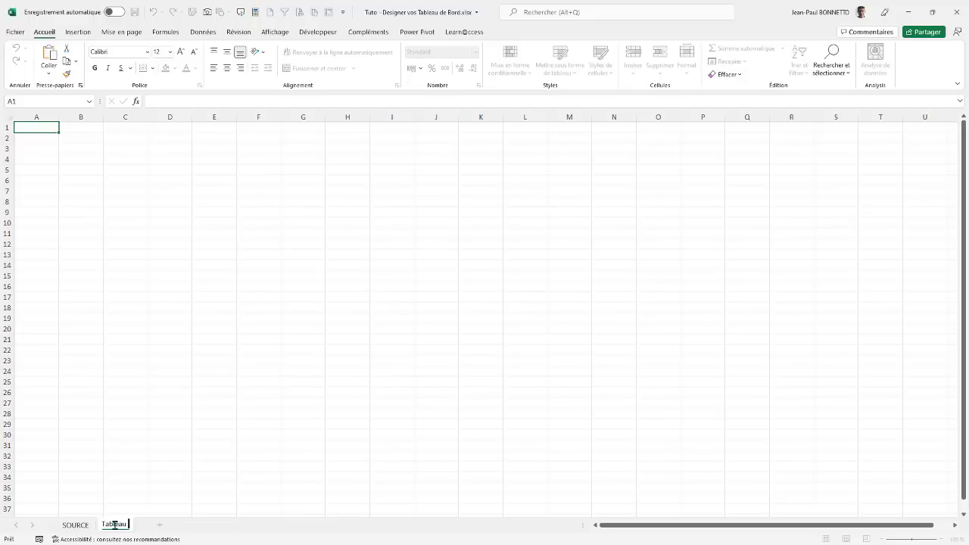
pyautogui.write(' de Board')
pyautogui.press('BackSpace')
pyautogui.press('BackSpace')
pyautogui.press('BackSpace')
pyautogui.write('rd')
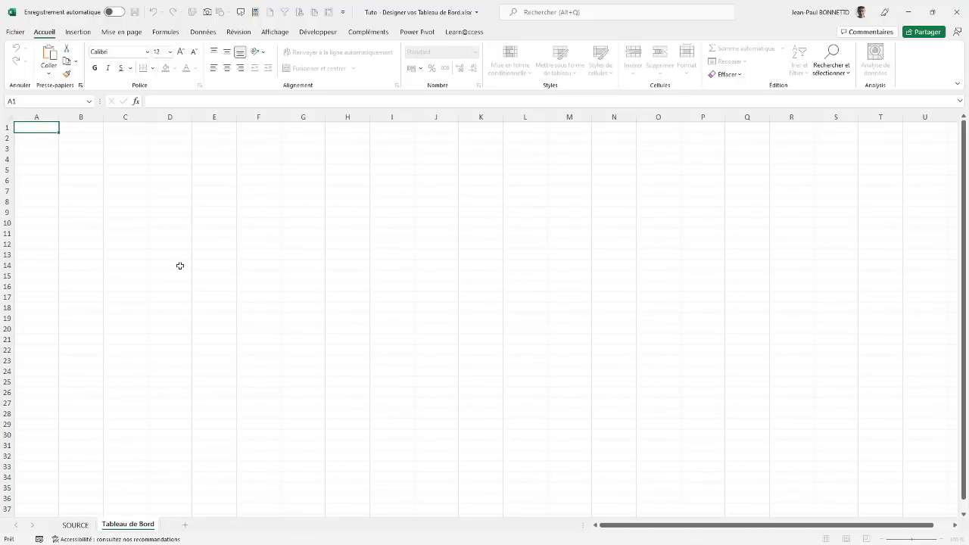
pyautogui.click(181, 266)
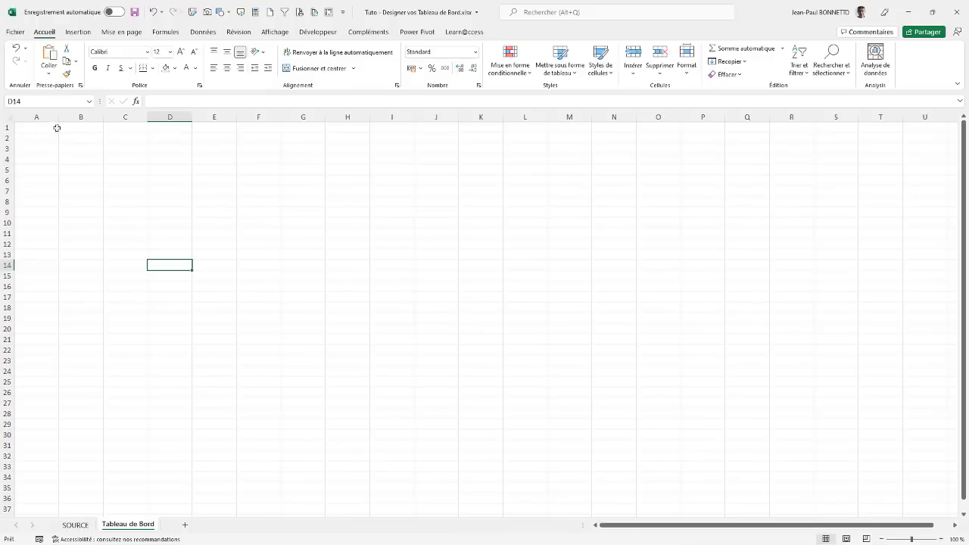
pyautogui.moveTo(28, 129); pyautogui.dragTo(122, 456)
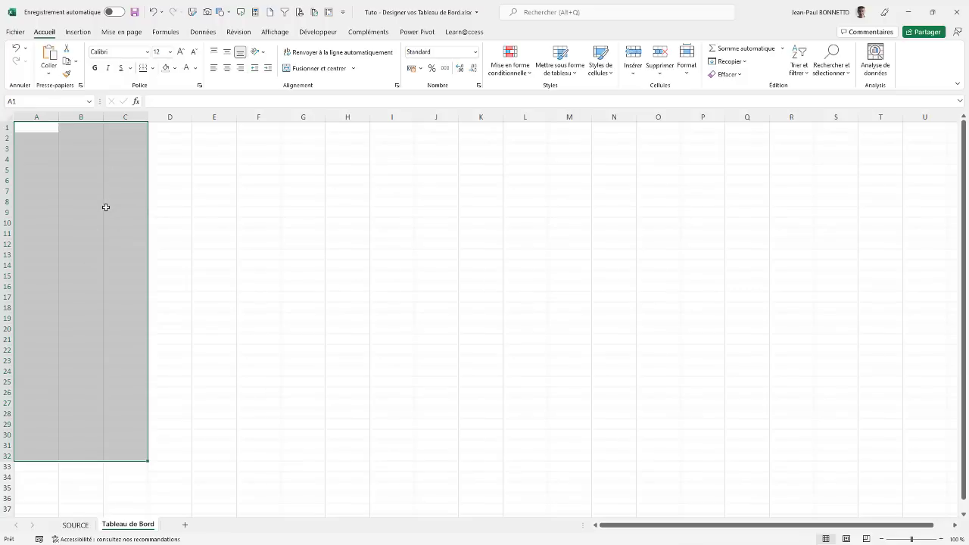
pyautogui.click(106, 207)
pyautogui.click(100, 293)
pyautogui.click(85, 264)
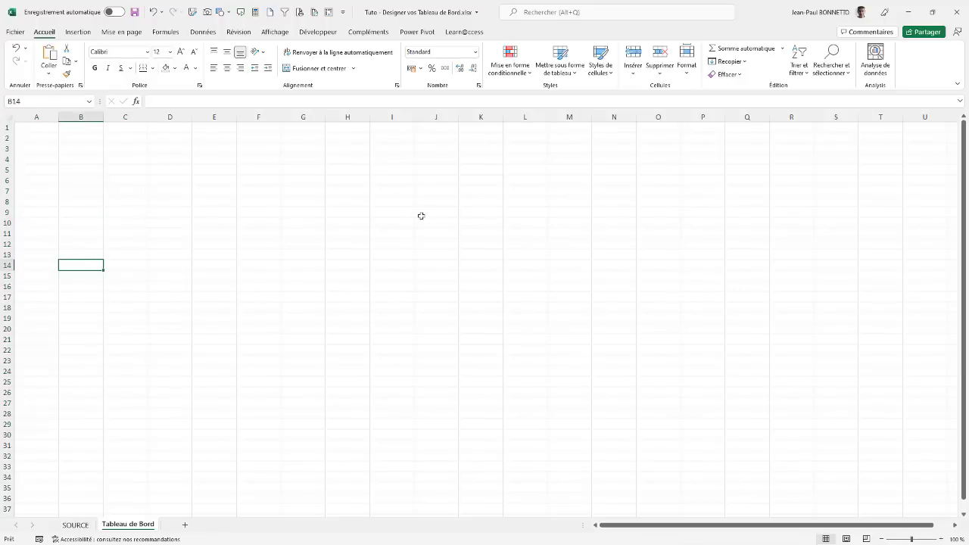
pyautogui.moveTo(47, 125); pyautogui.dragTo(104, 388)
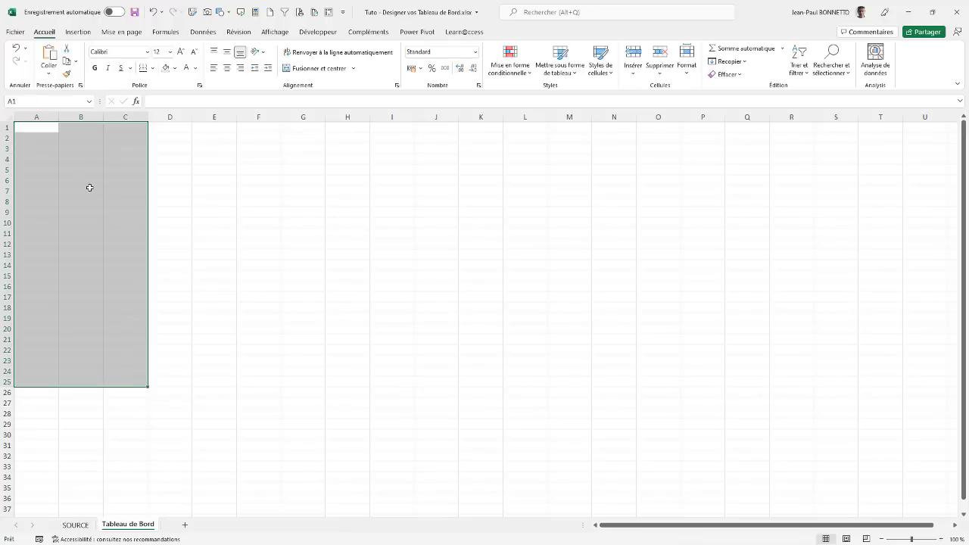
# Step: Look over the colour swatches and the order table on the SOURCE sheet
pyautogui.click(77, 524)
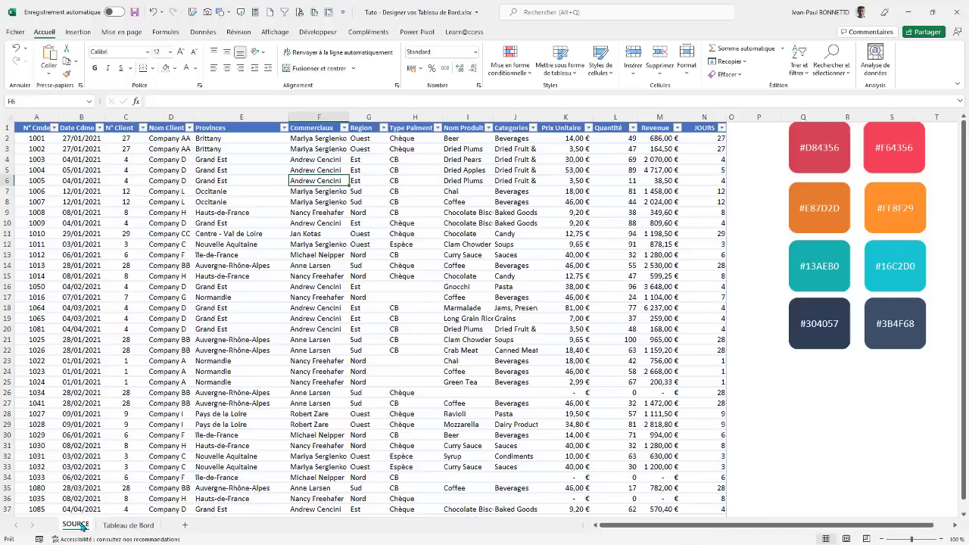
pyautogui.click(859, 349)
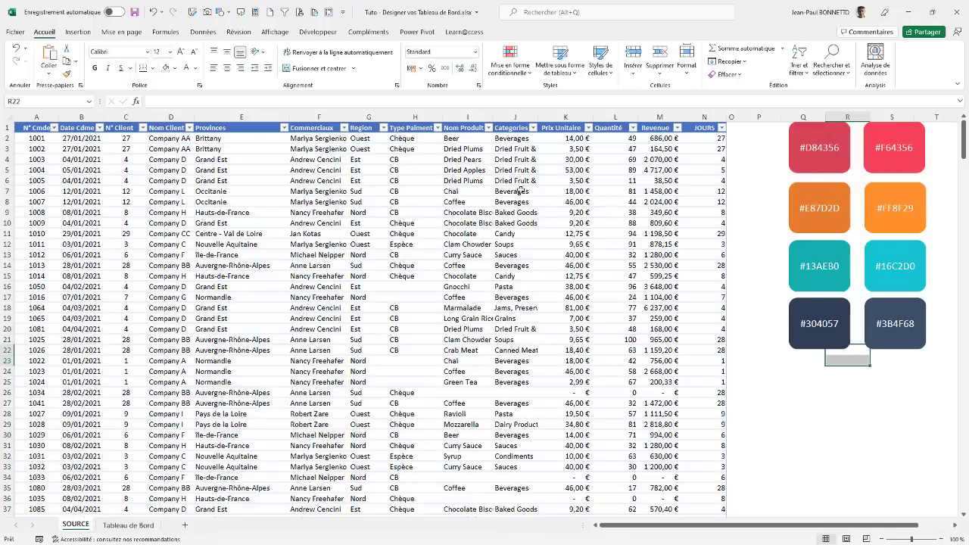
pyautogui.click(53, 139)
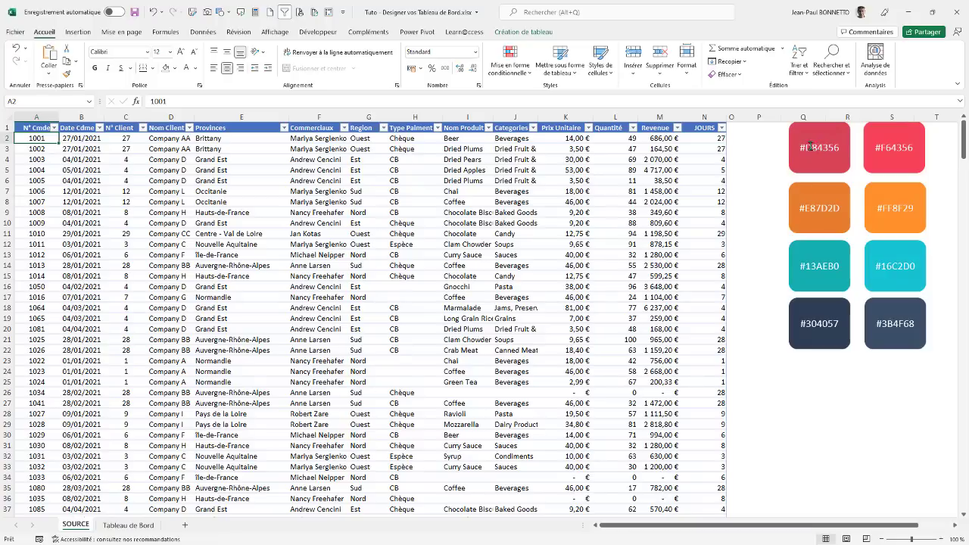
pyautogui.click(113, 191)
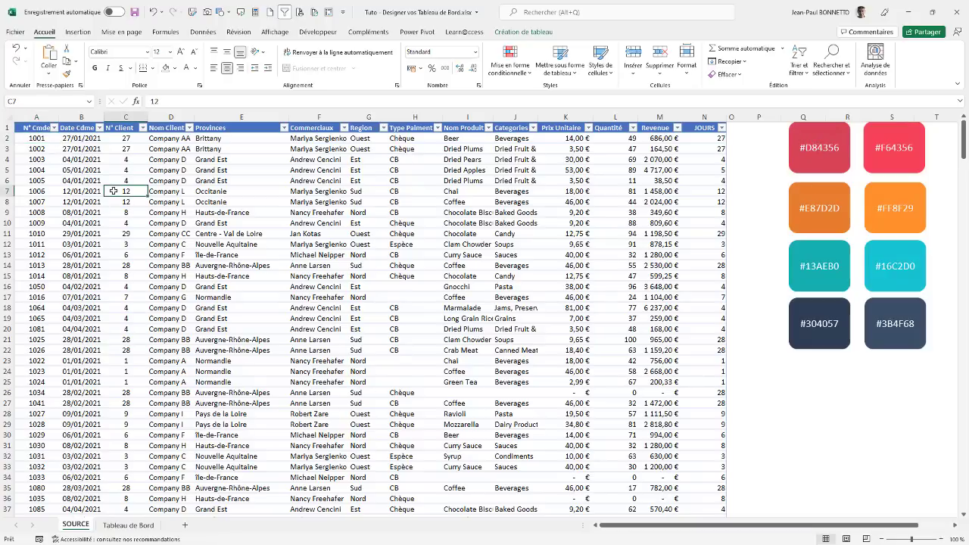
# Step: Draw a rectangle about 15.85 cm high and 6.46 cm wide on the Tableau de Bord sheet, aligned to its top-left corner
pyautogui.click(130, 525)
pyautogui.click(240, 159)
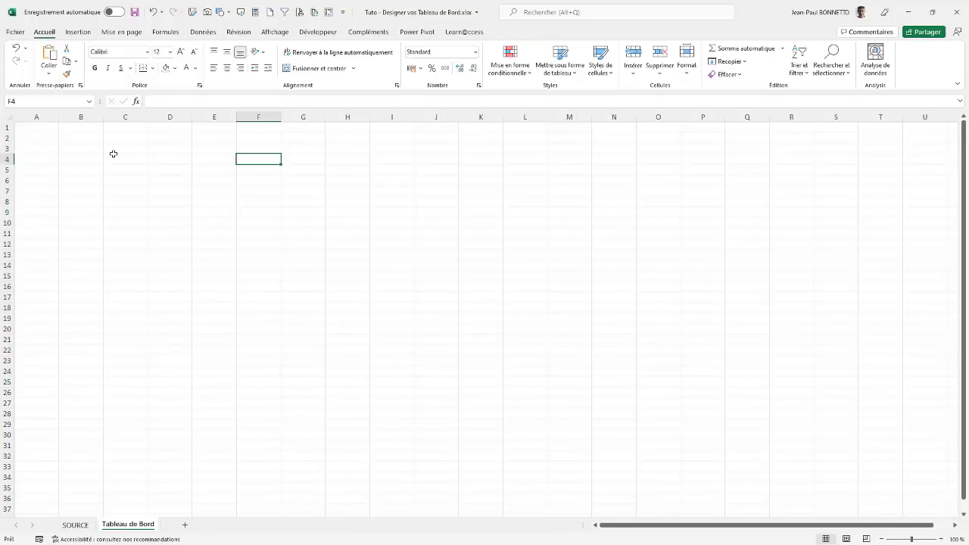
pyautogui.click(76, 35)
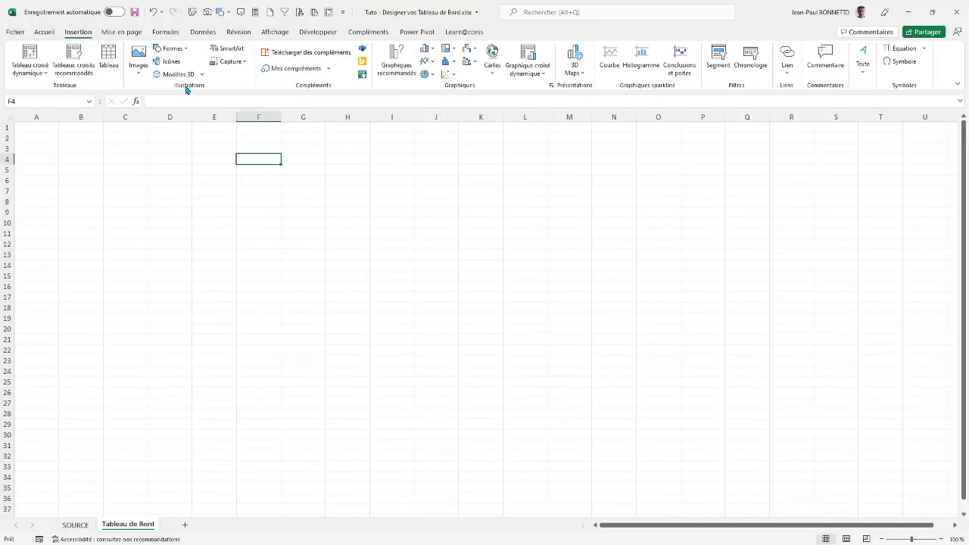
pyautogui.click(188, 48)
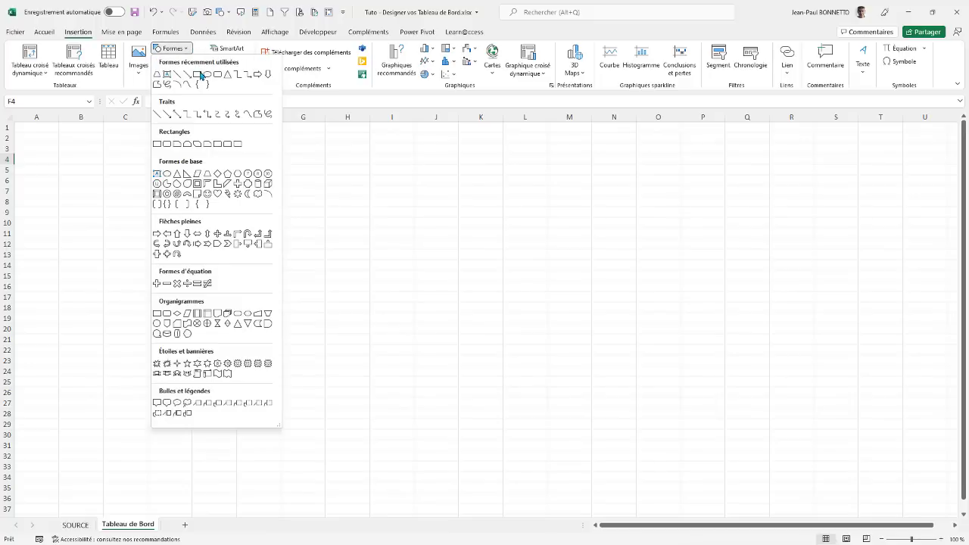
pyautogui.click(197, 74)
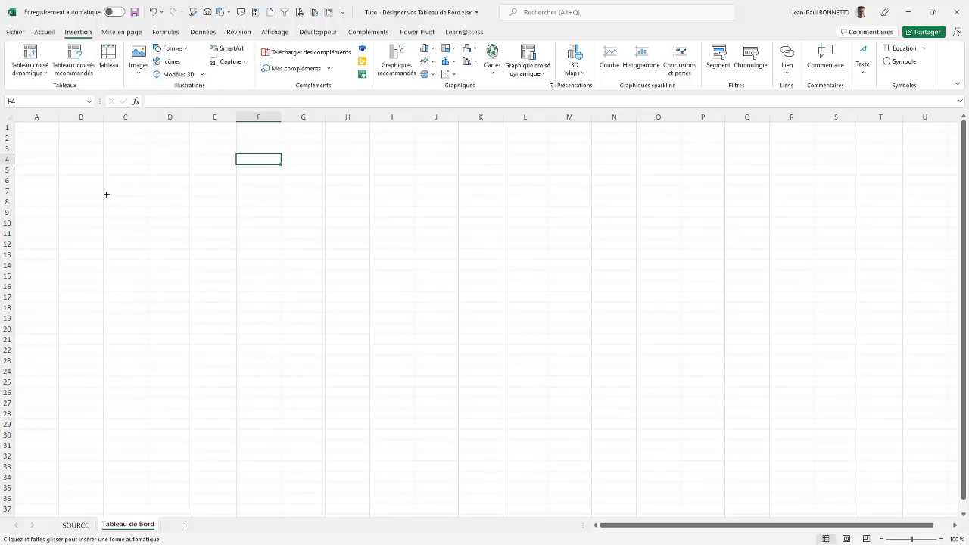
pyautogui.moveTo(25, 131)
pyautogui.mouseDown()
pyautogui.moveTo(151, 214)
pyautogui.moveTo(132, 396)
pyautogui.moveTo(149, 432)
pyautogui.mouseUp()
pyautogui.moveTo(87, 273); pyautogui.dragTo(75, 262)
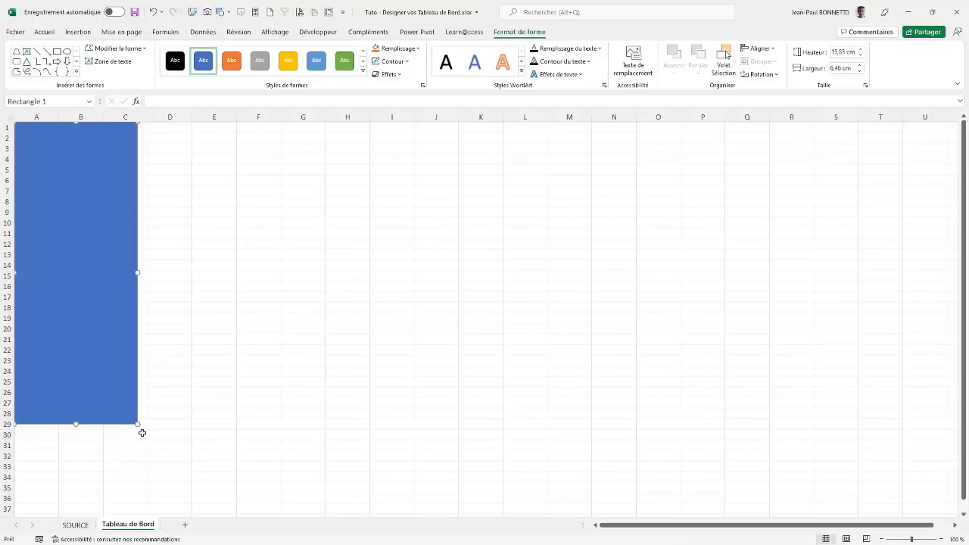
# Step: Enlarge the rectangle to about 21.11 cm high and 6.99 cm wide, covering columns A to C down to row 38
pyautogui.moveTo(136, 425); pyautogui.dragTo(143, 469)
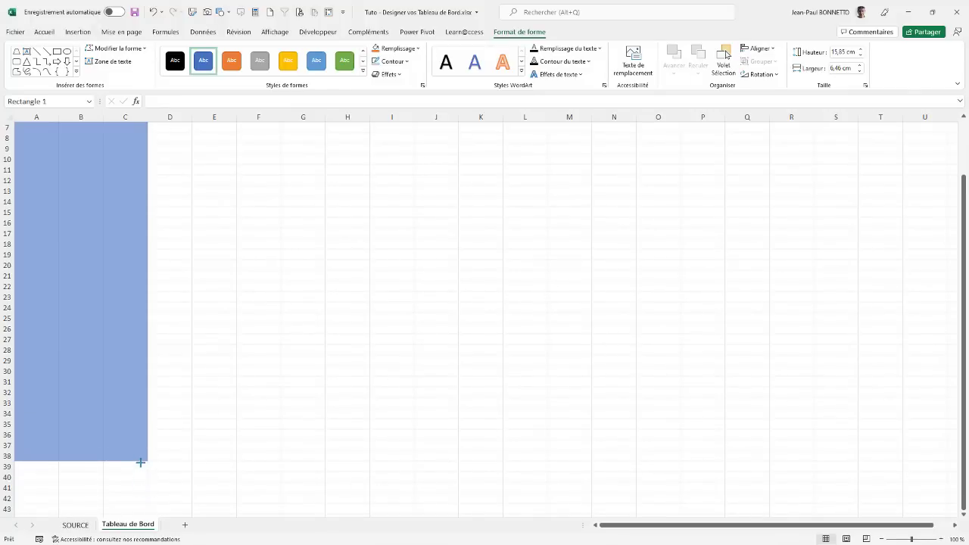
pyautogui.moveTo(148, 474); pyautogui.dragTo(147, 462)
pyautogui.scroll(2, 130, 315)
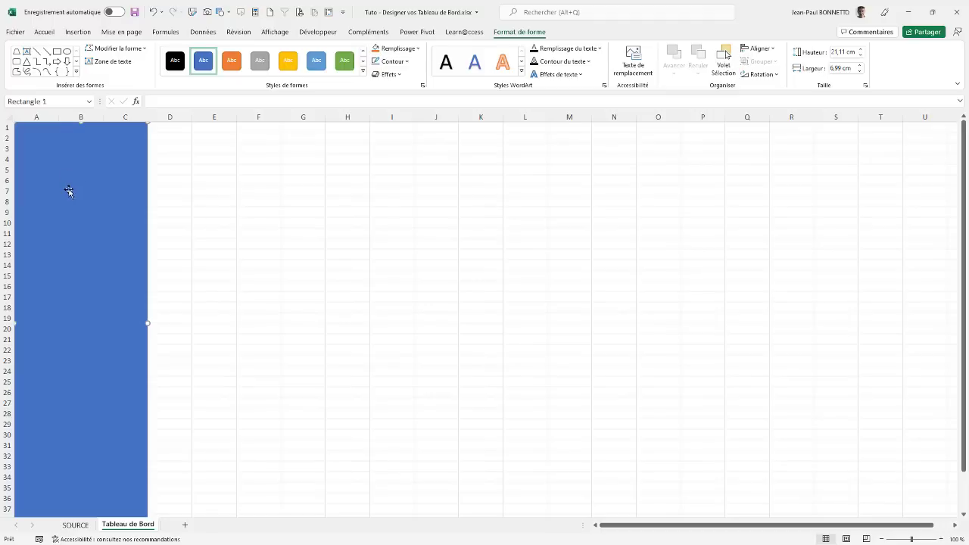
# Step: Fill the rectangle with the dark navy colour #304057, copying its hex code from the SOURCE sheet's palette
pyautogui.click(76, 524)
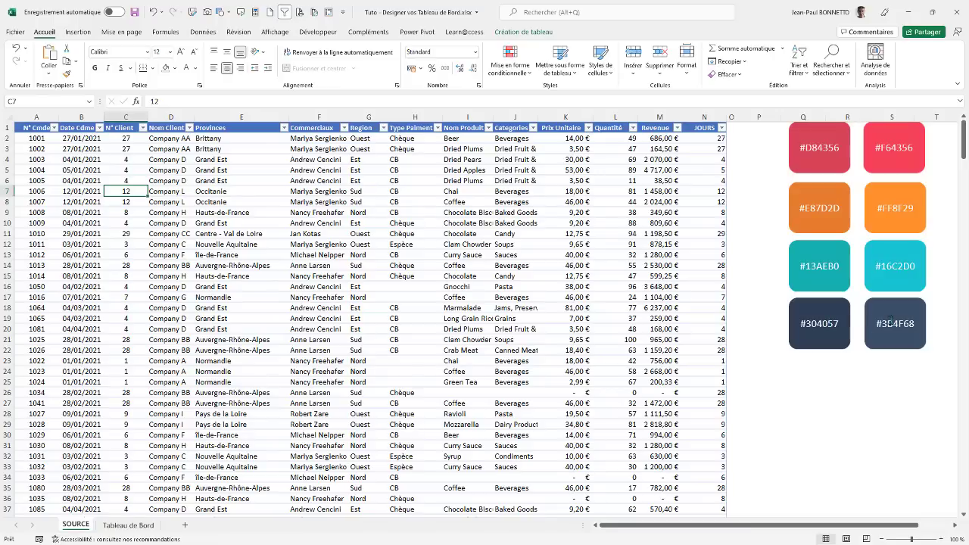
pyautogui.moveTo(802, 323); pyautogui.dragTo(840, 324)
pyautogui.hotkey('ctrl', 'c')
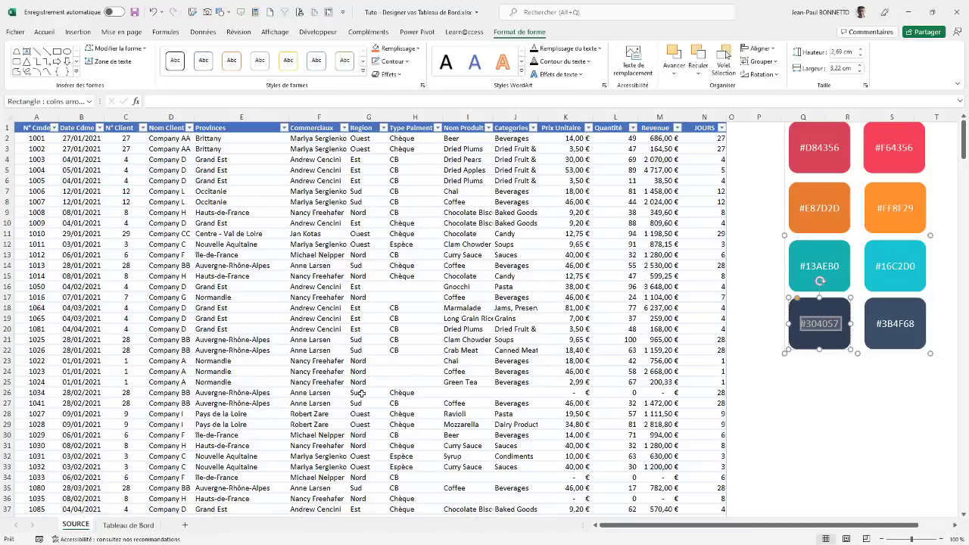
pyautogui.click(128, 524)
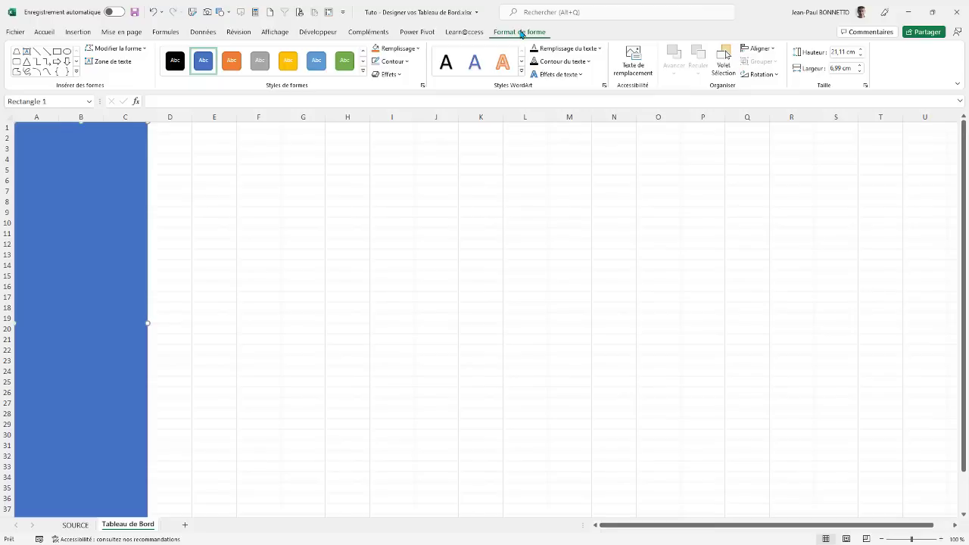
pyautogui.click(419, 48)
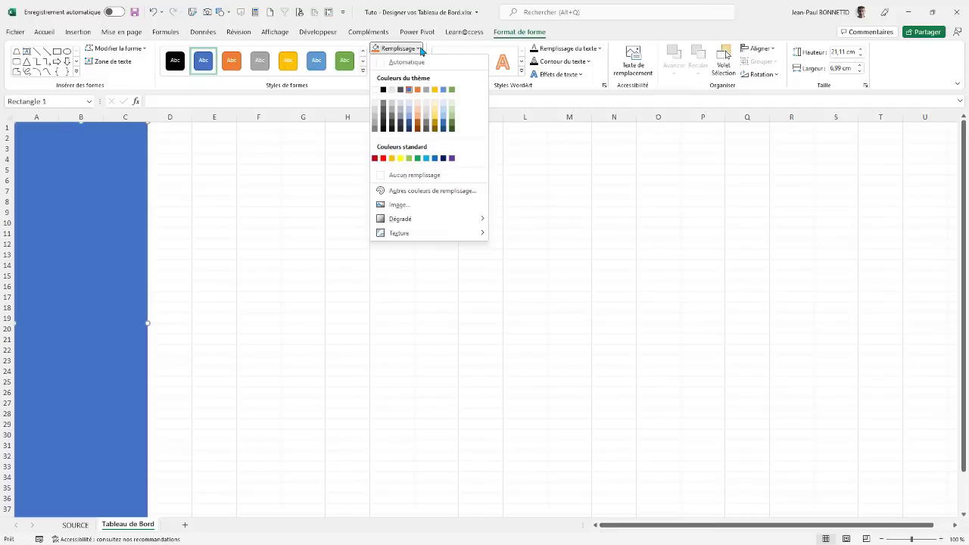
pyautogui.click(430, 192)
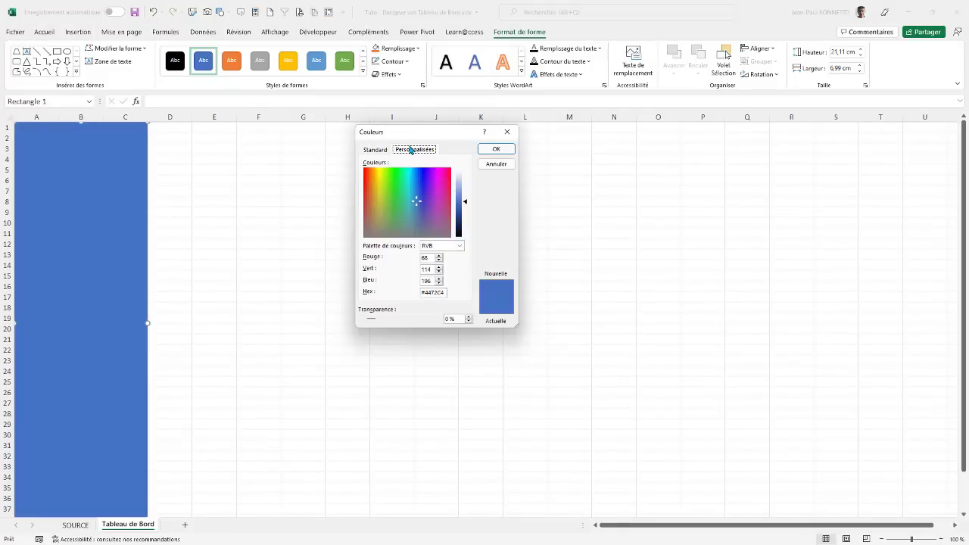
pyautogui.moveTo(418, 133); pyautogui.dragTo(287, 143)
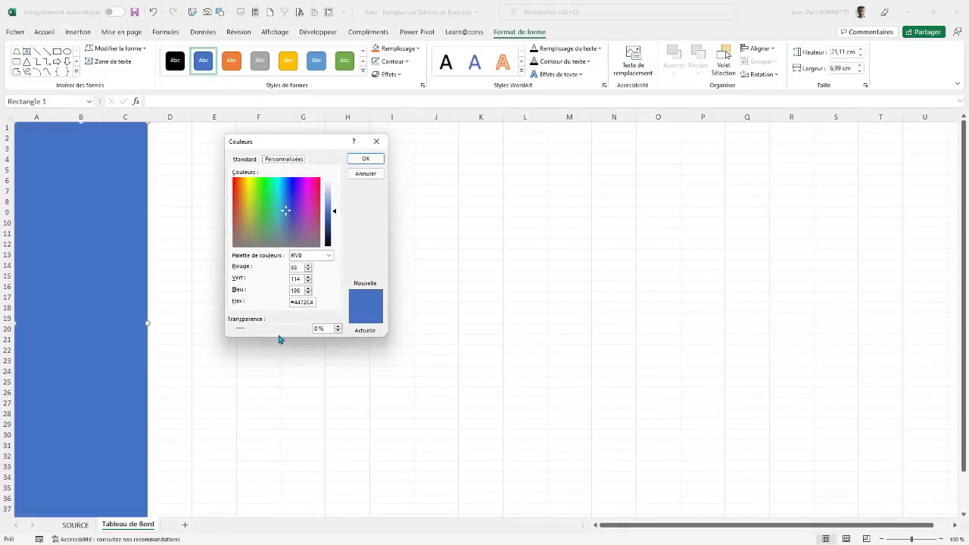
pyautogui.moveTo(314, 302); pyautogui.dragTo(264, 296)
pyautogui.hotkey('ctrl', 'v')
pyautogui.click(366, 158)
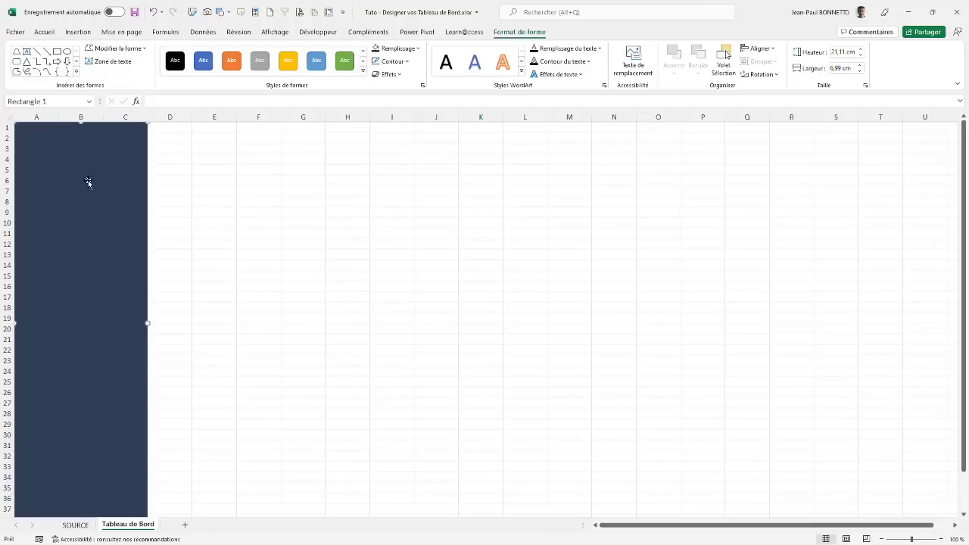
pyautogui.click(230, 175)
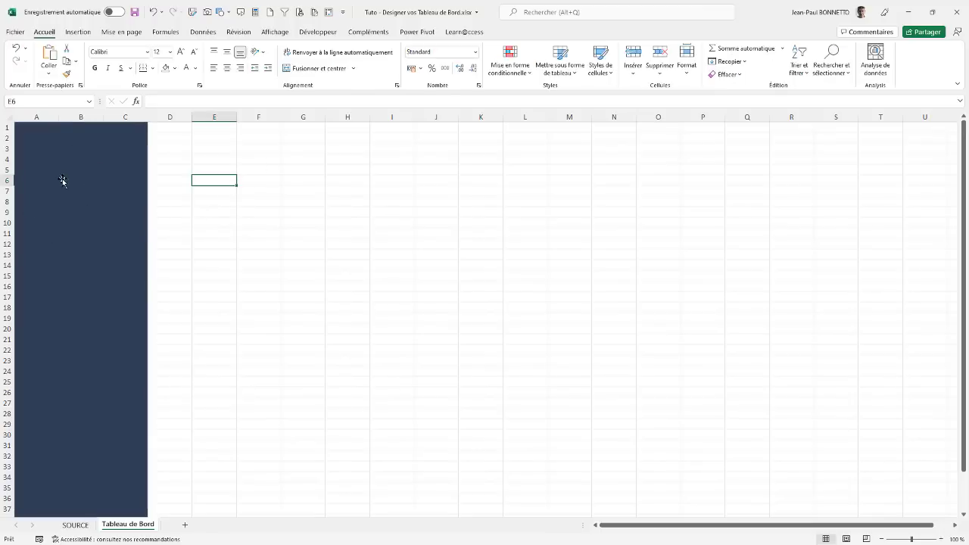
# Step: Draw a rectangle with one rounded corner, about 24.84 cm wide and 3.65 cm high, beside the navy sidebar
pyautogui.click(77, 32)
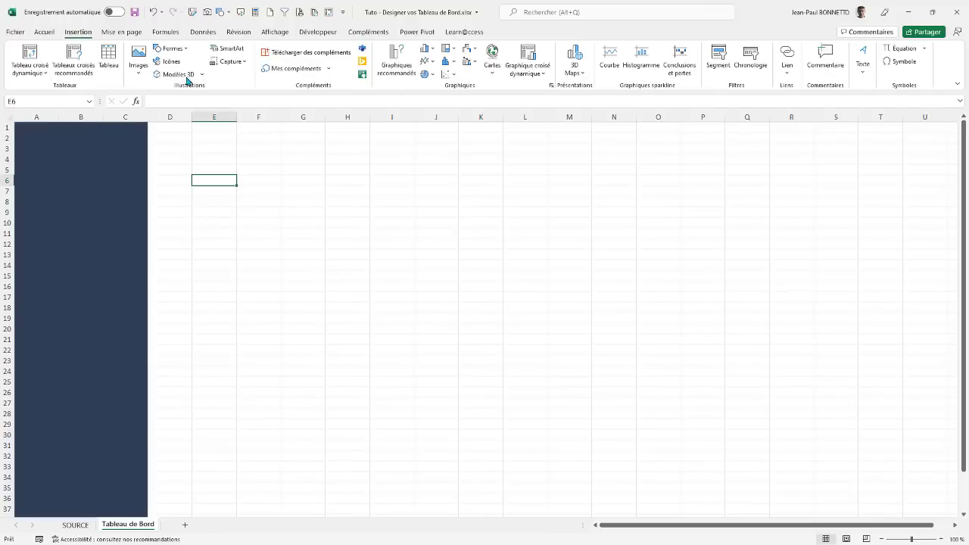
pyautogui.click(185, 50)
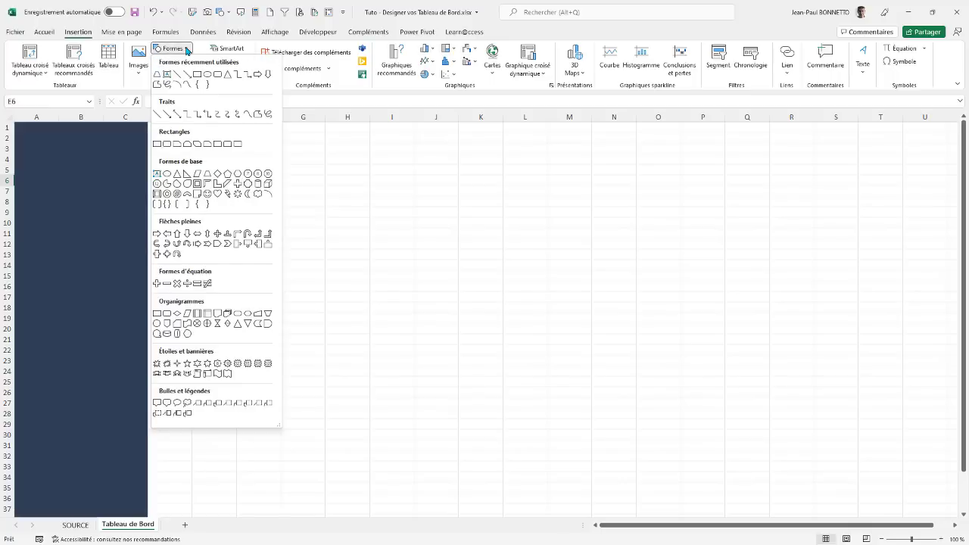
pyautogui.click(218, 147)
pyautogui.moveTo(240, 162); pyautogui.dragTo(717, 233)
pyautogui.moveTo(439, 205); pyautogui.dragTo(411, 238)
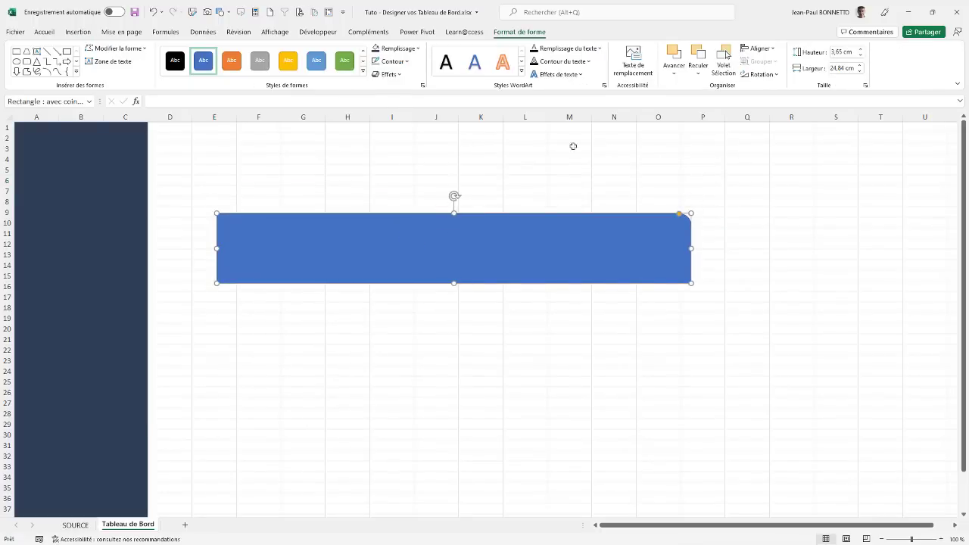
# Step: Rotate the rounded-corner rectangle 90° to the left and place it upright over columns E and F
pyautogui.click(778, 75)
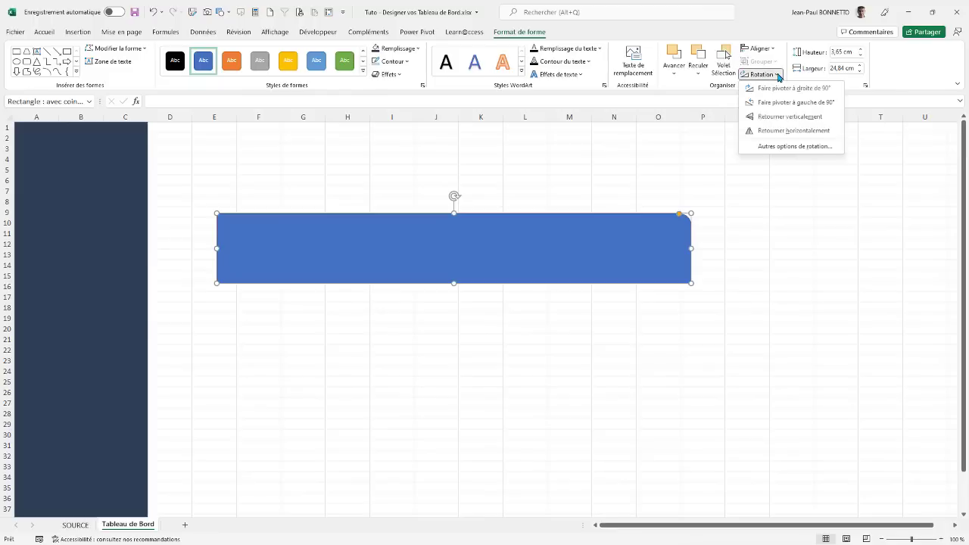
pyautogui.click(773, 111)
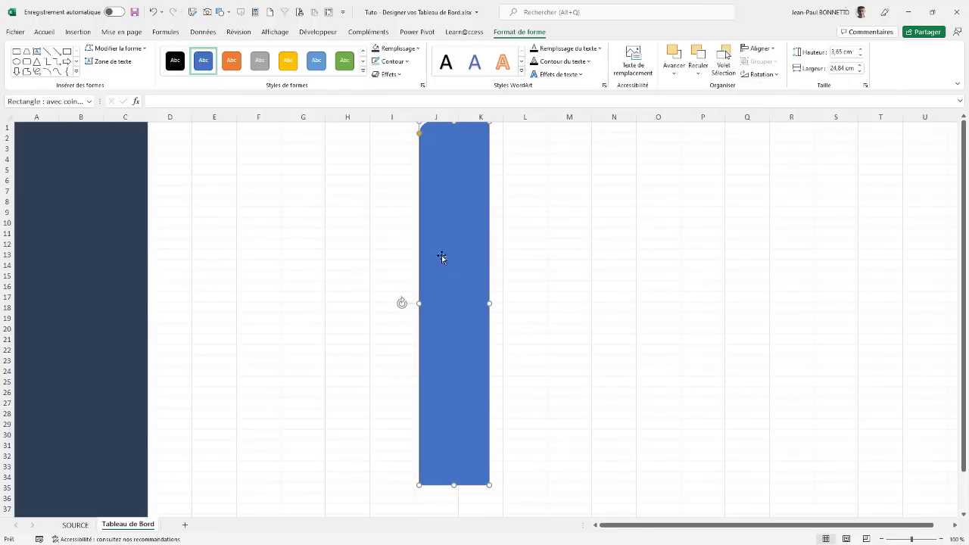
pyautogui.moveTo(446, 242); pyautogui.dragTo(227, 271)
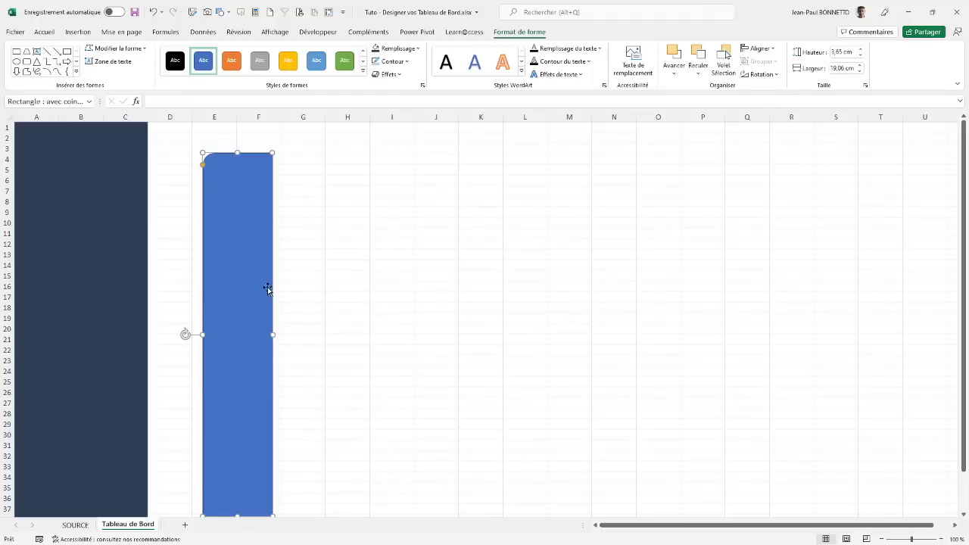
pyautogui.moveTo(241, 287); pyautogui.dragTo(241, 277)
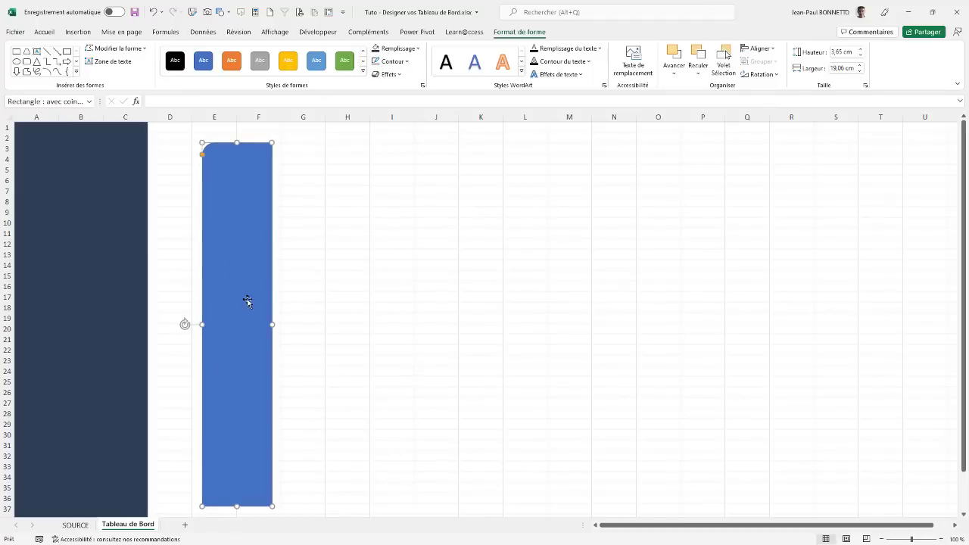
pyautogui.moveTo(244, 277); pyautogui.dragTo(236, 314)
# Step: Fill the upright rounded-corner rectangle with colour #3B4F68, copying its hex code from the SOURCE sheet's palette
pyautogui.click(75, 526)
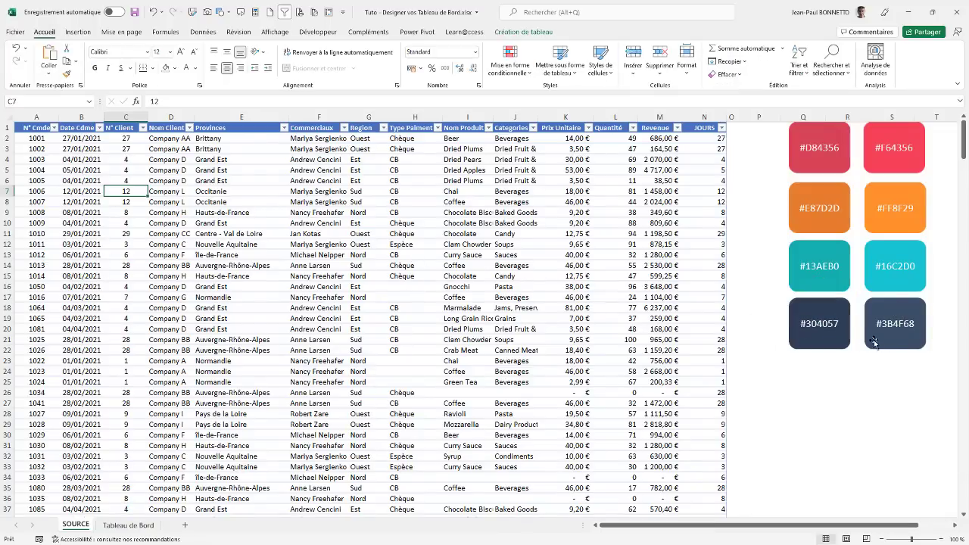
pyautogui.click(896, 306)
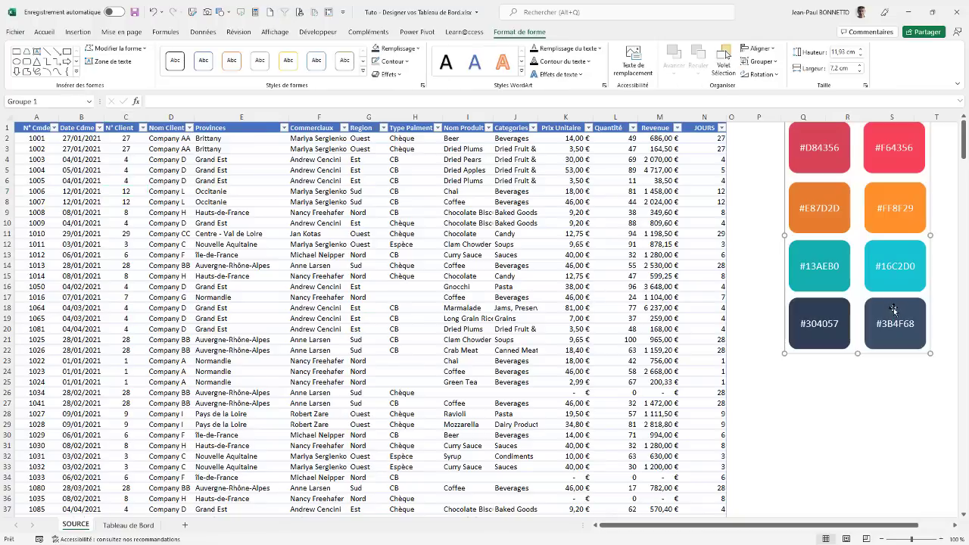
pyautogui.doubleClick(877, 324)
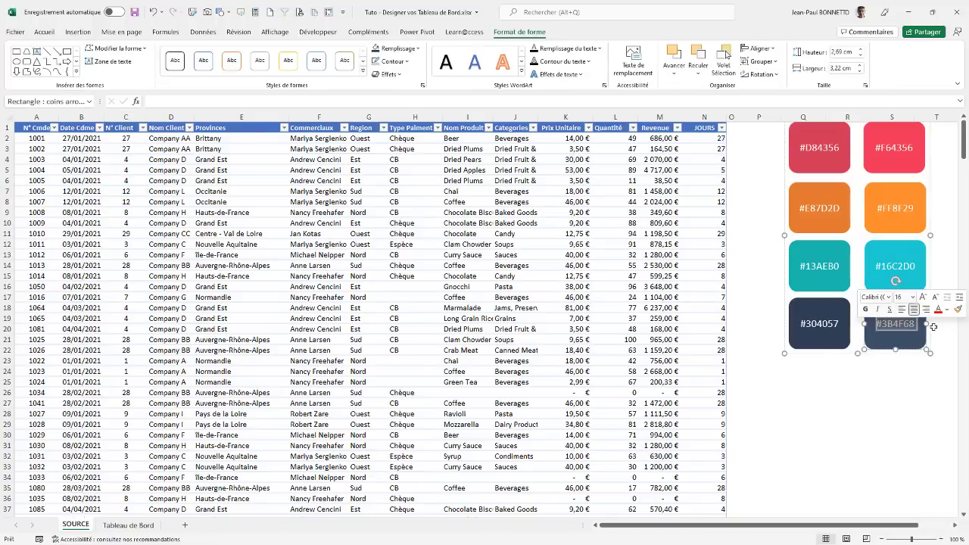
pyautogui.click(130, 525)
pyautogui.moveTo(245, 240)
pyautogui.mouseDown()
pyautogui.moveTo(230, 240)
pyautogui.moveTo(231, 249)
pyautogui.moveTo(237, 237)
pyautogui.mouseUp()
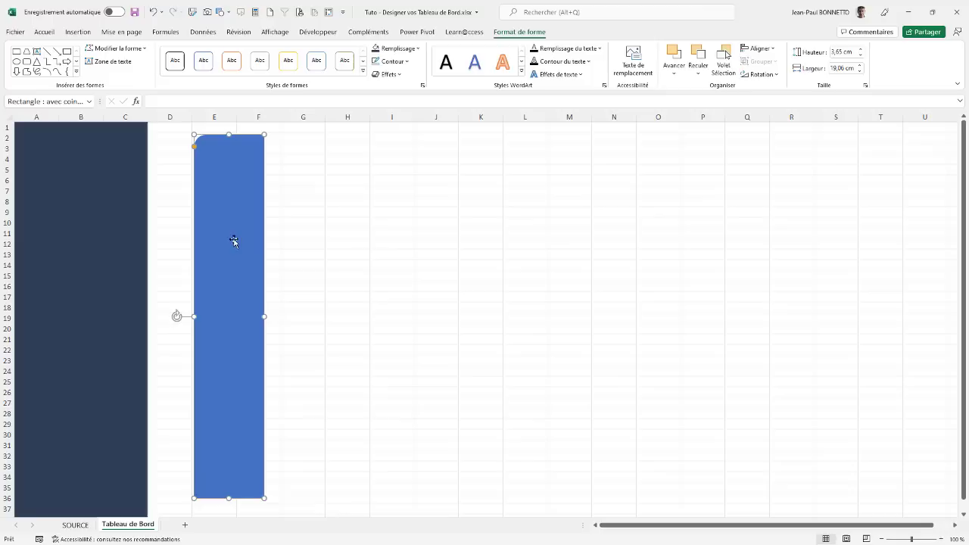
pyautogui.click(417, 49)
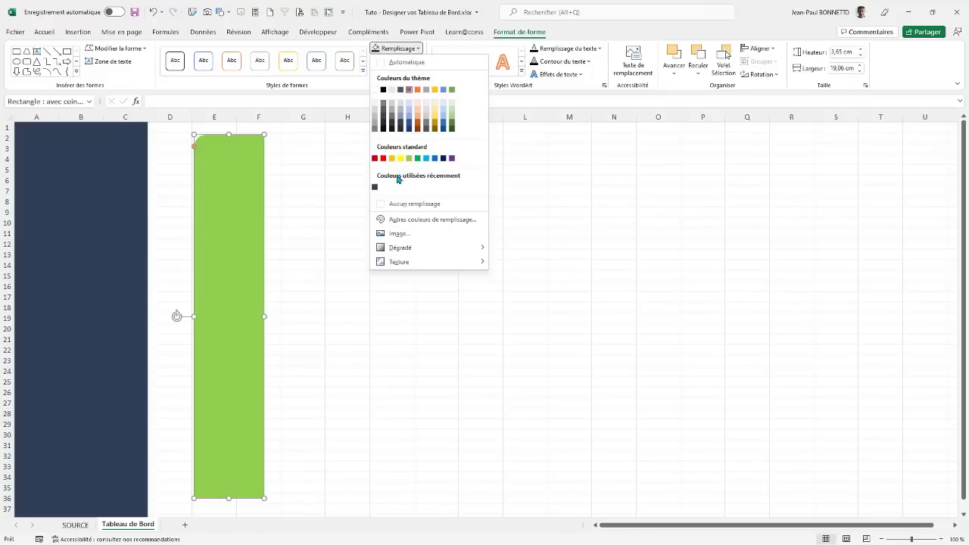
pyautogui.click(409, 219)
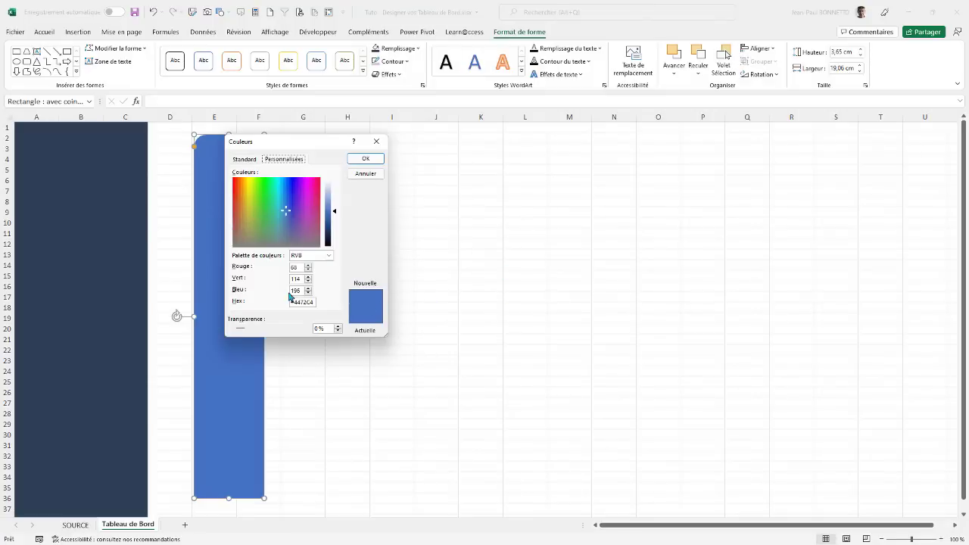
pyautogui.moveTo(314, 302); pyautogui.dragTo(266, 303)
pyautogui.click(366, 158)
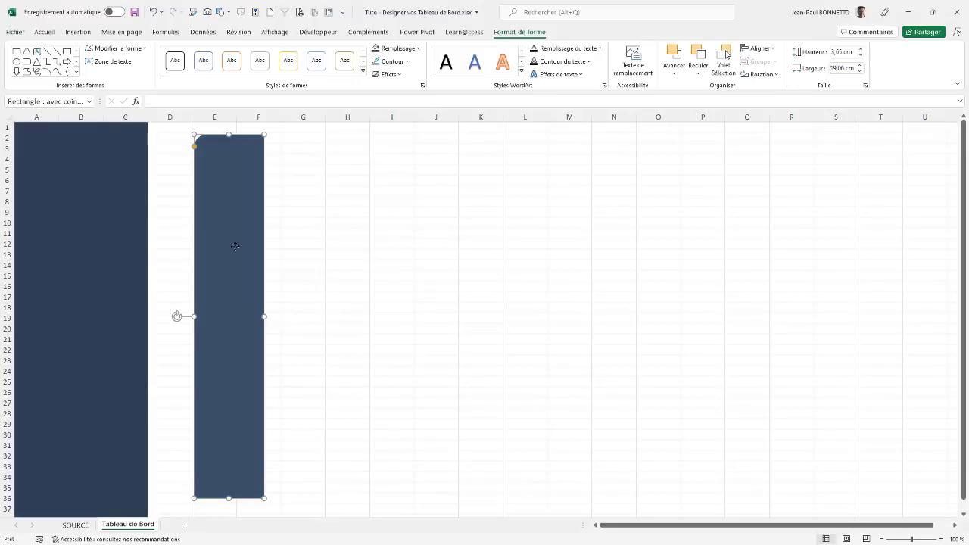
# Step: Place the lighter rectangle against the navy sidebar's right edge and enlarge it to about 4.62 × 20.56 cm, over columns B and C down to row 38
pyautogui.moveTo(236, 243); pyautogui.dragTo(110, 255)
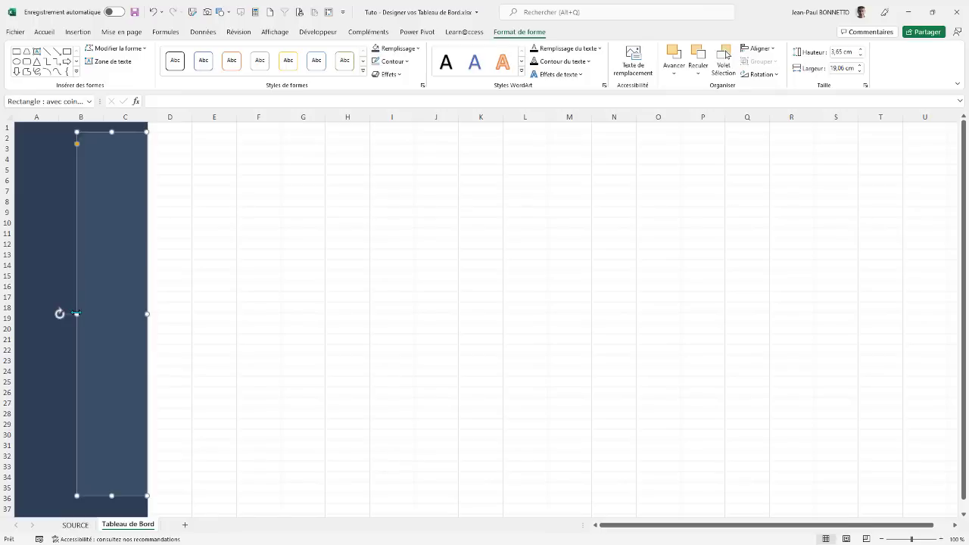
pyautogui.moveTo(77, 313); pyautogui.dragTo(69, 312)
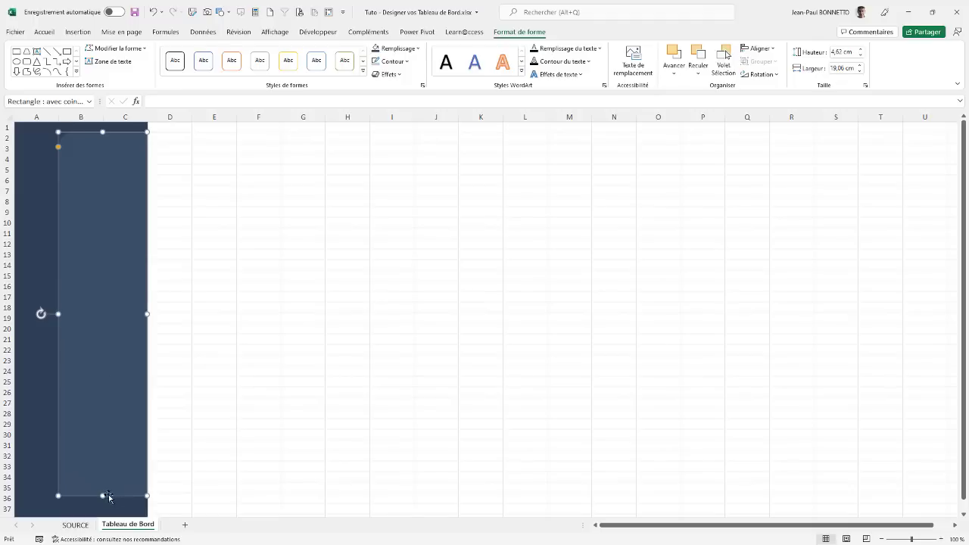
pyautogui.moveTo(102, 496)
pyautogui.mouseDown()
pyautogui.moveTo(104, 505)
pyautogui.moveTo(105, 488)
pyautogui.mouseUp()
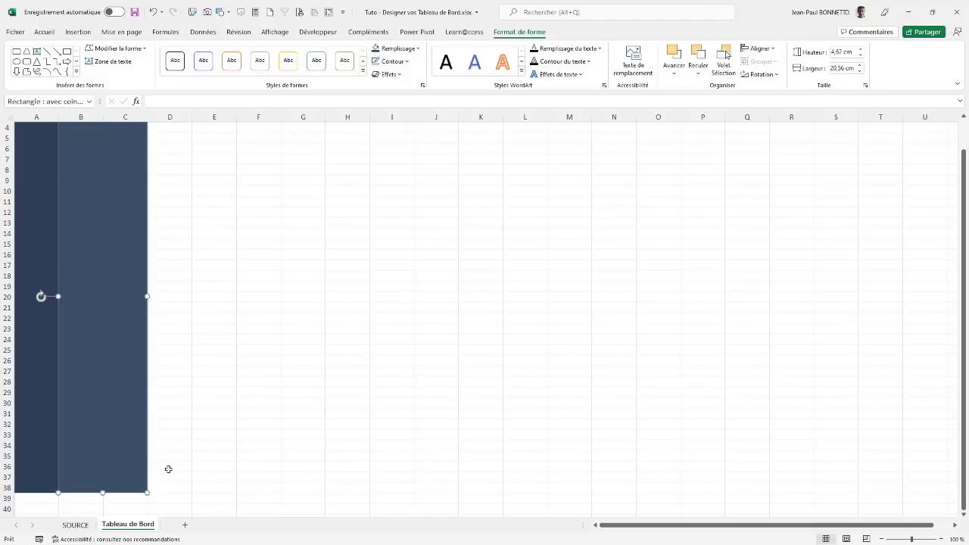
pyautogui.scroll(1, 102, 343)
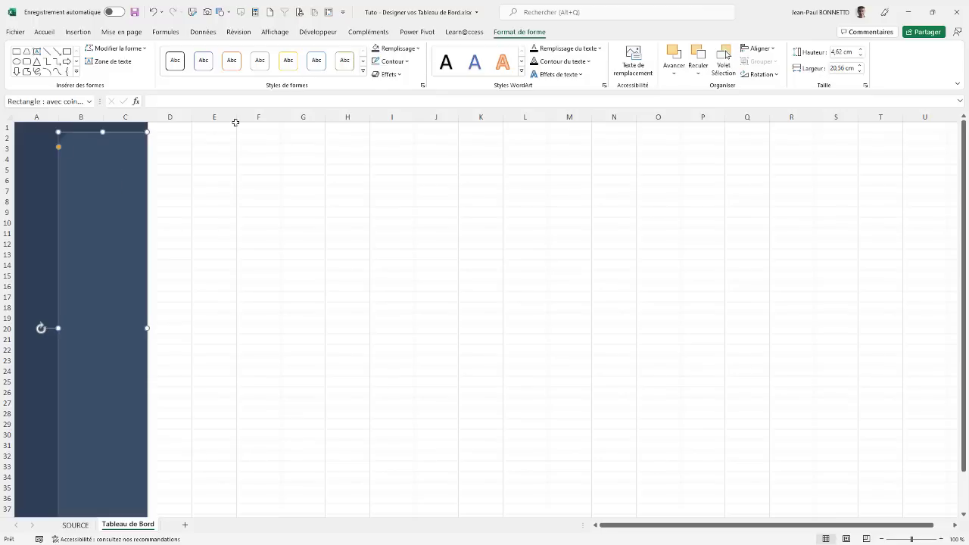
# Step: Lighten the fill of the rounded-corner rectangle to #5C7CA2 using custom fill colours
pyautogui.click(396, 49)
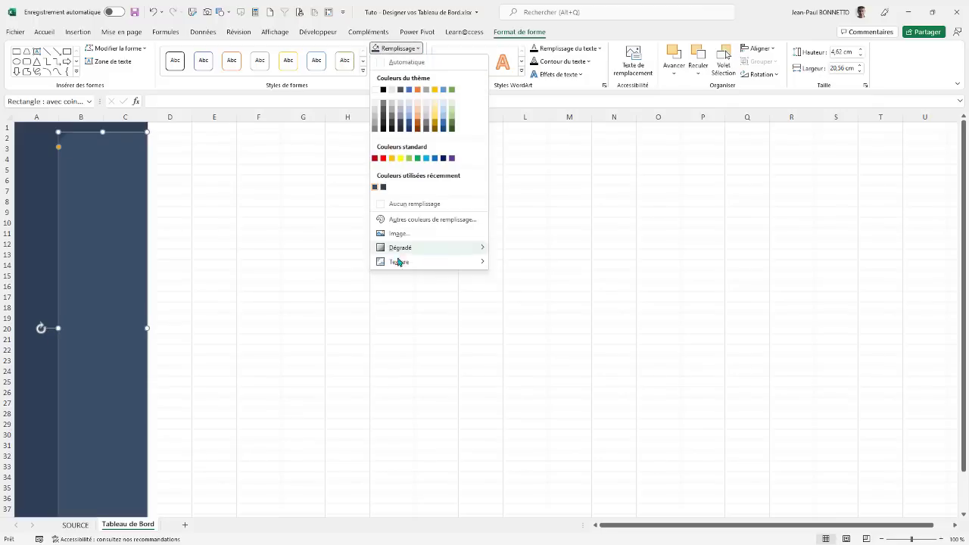
pyautogui.click(407, 224)
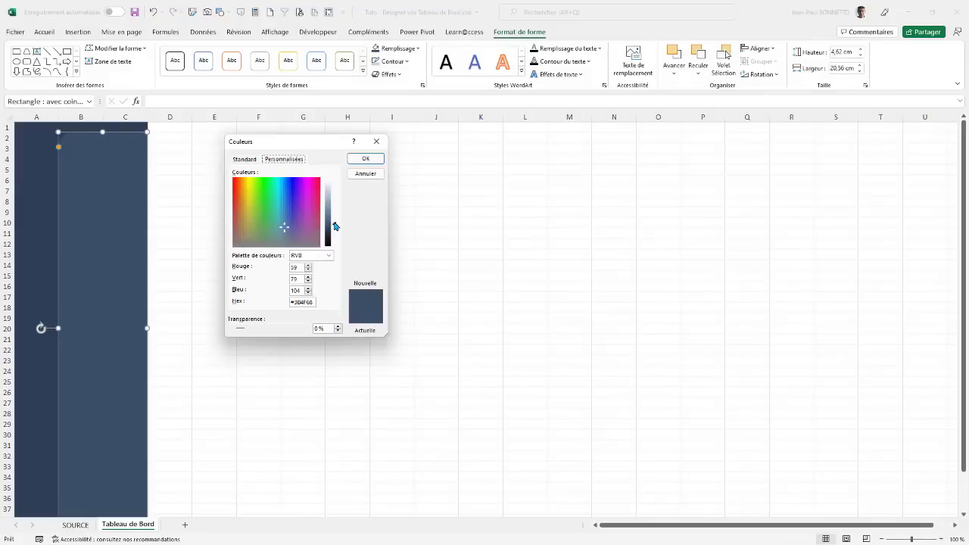
pyautogui.moveTo(336, 226); pyautogui.dragTo(333, 217)
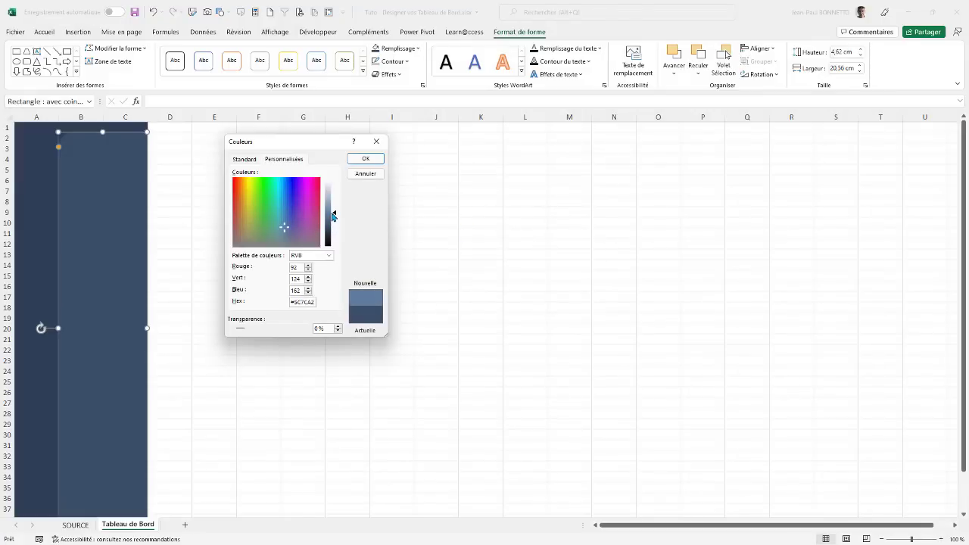
pyautogui.click(366, 158)
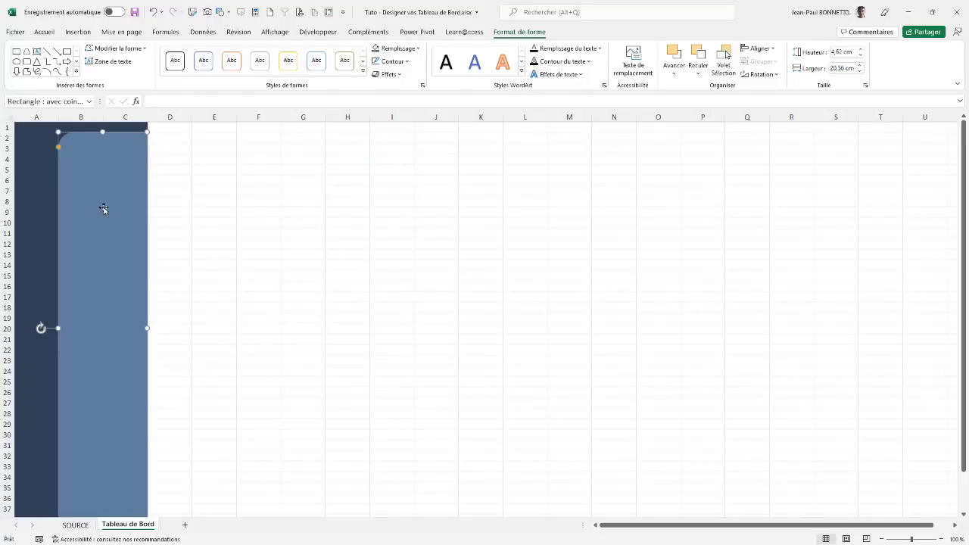
# Step: Open the stock image library and search its images for "building", replacing that search with "immeuble"
pyautogui.click(79, 32)
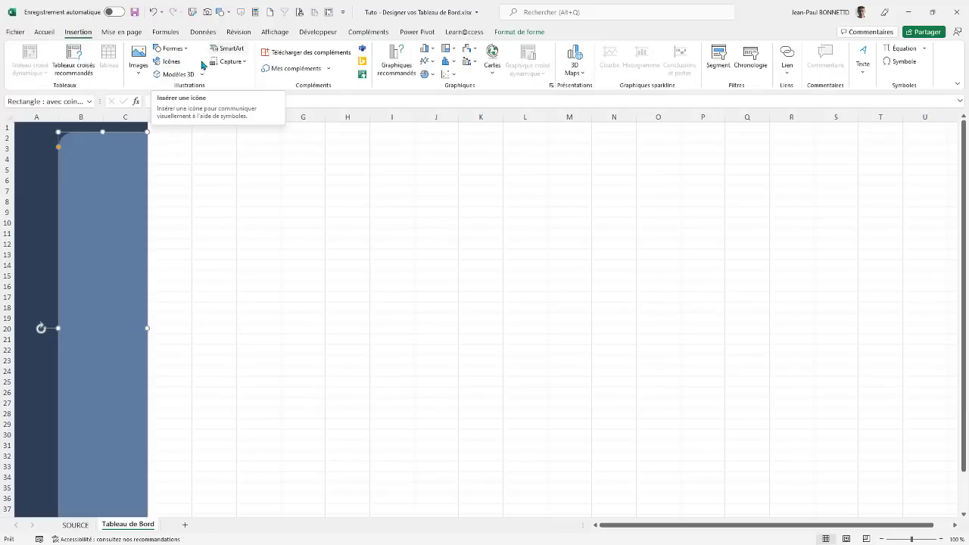
pyautogui.click(138, 66)
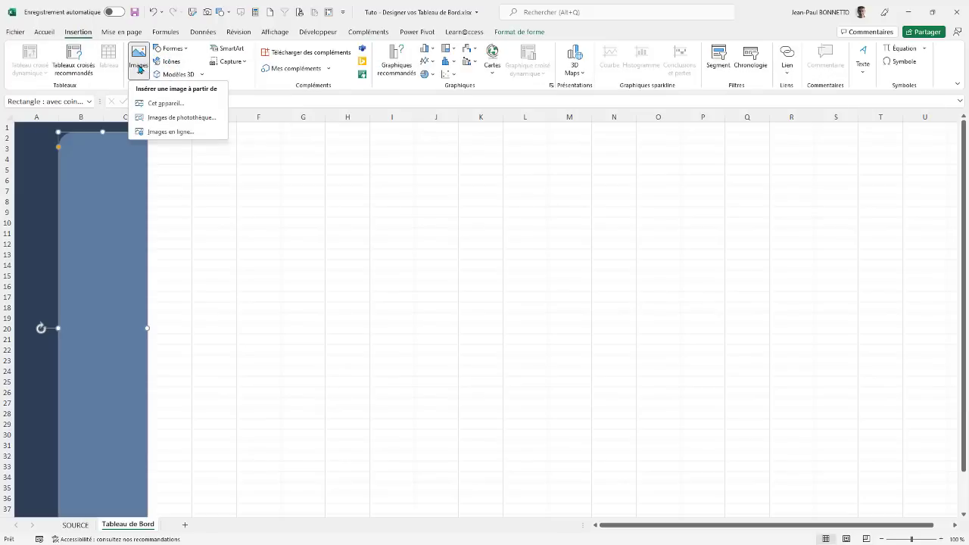
pyautogui.click(181, 117)
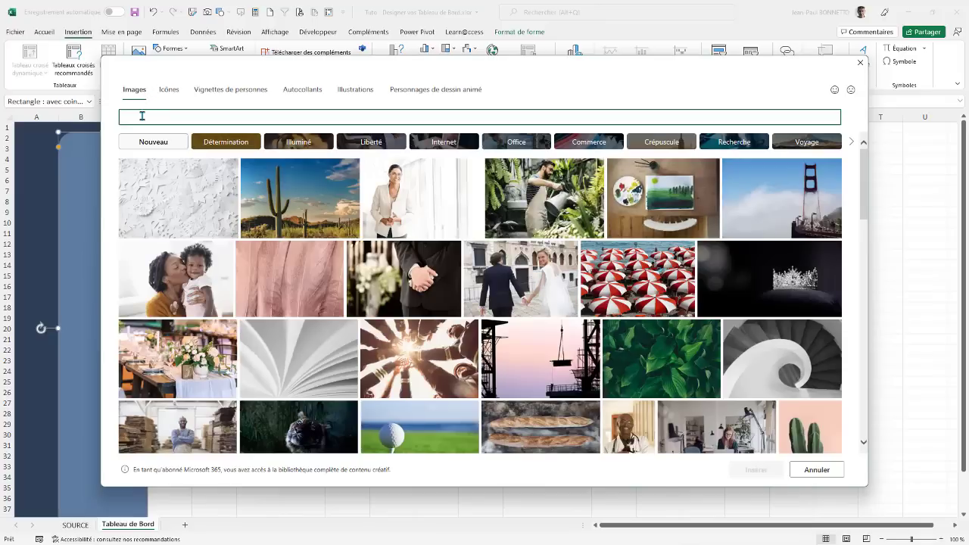
pyautogui.write('buil')
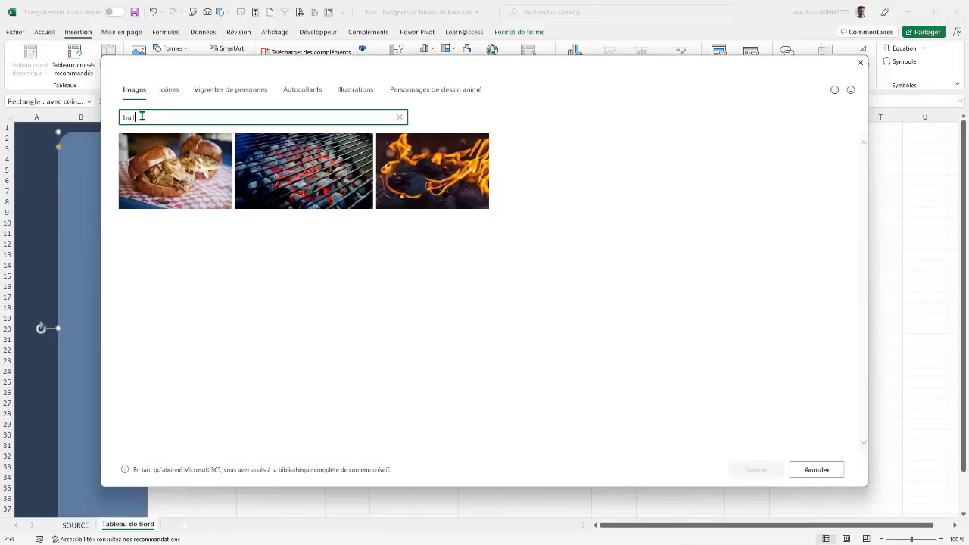
pyautogui.write('ding')
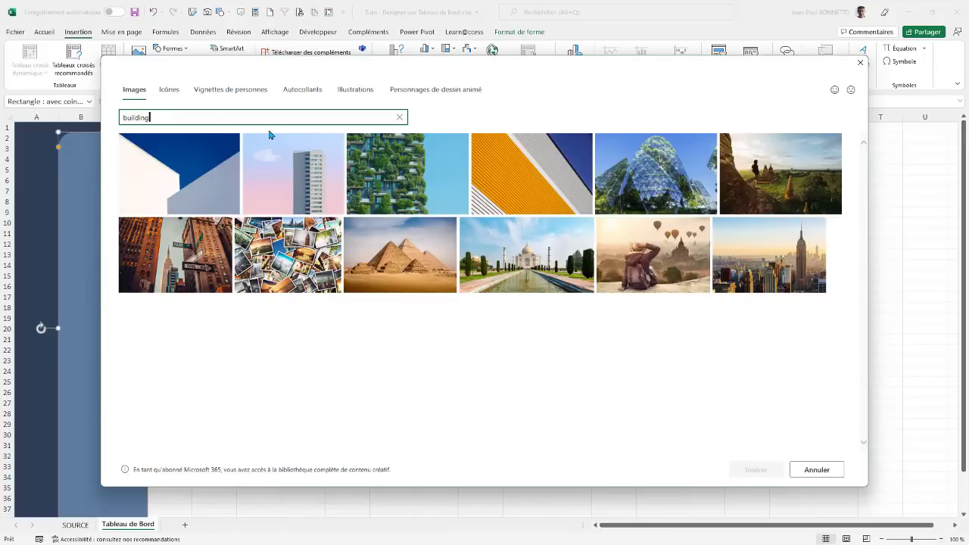
pyautogui.moveTo(152, 117); pyautogui.dragTo(34, 119)
pyautogui.write('immeuble')
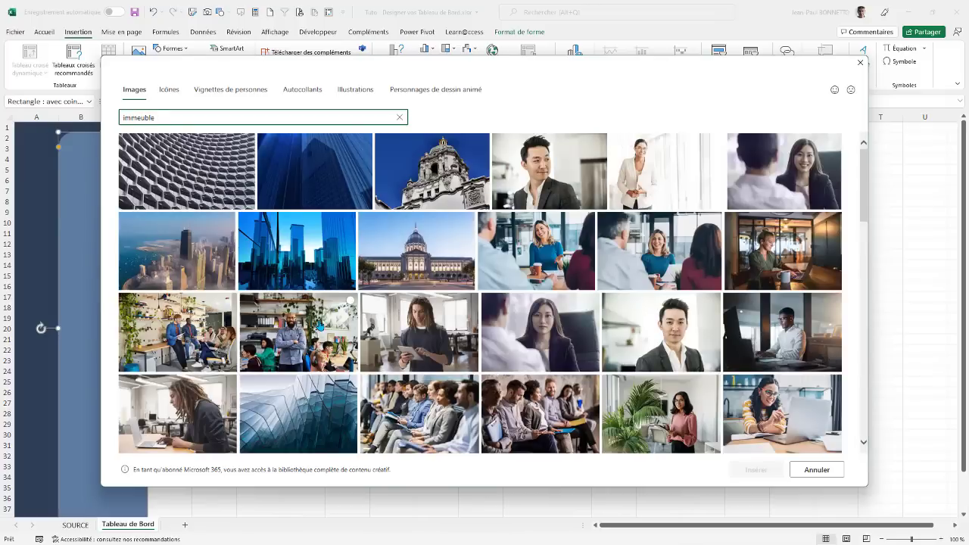
# Step: Browse the stock photos and insert the dark blue upward view of a skyscraper into the sheet
pyautogui.scroll(-3, 319, 327)
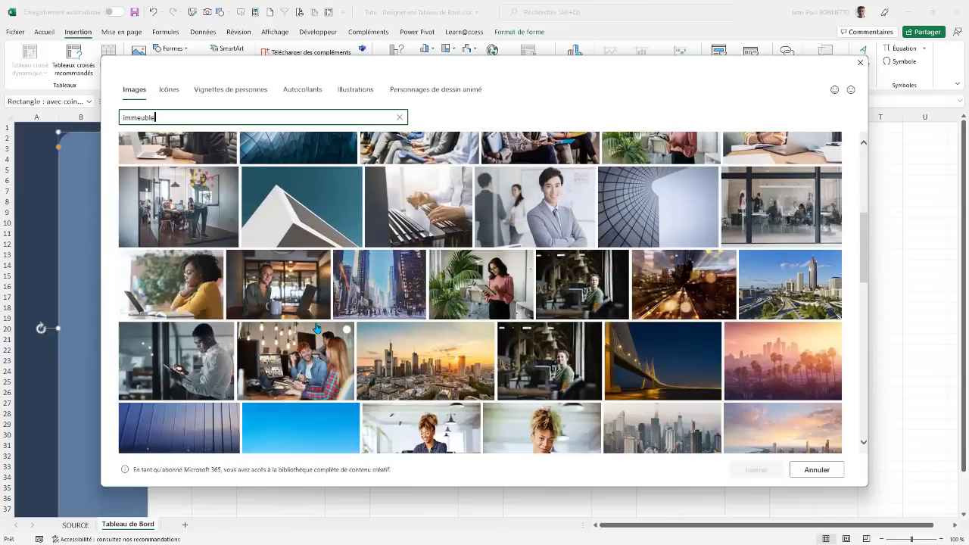
pyautogui.scroll(-3, 316, 328)
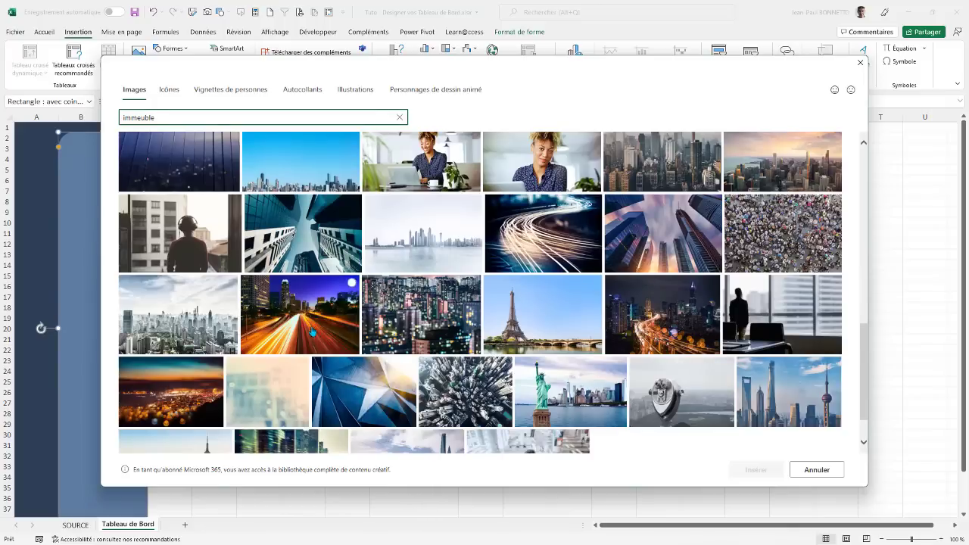
pyautogui.scroll(-1, 305, 331)
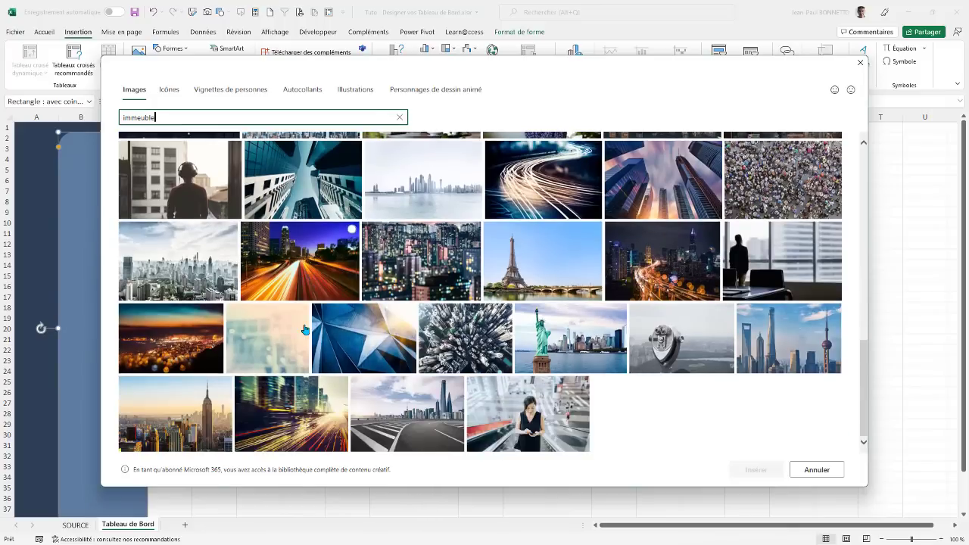
pyautogui.scroll(-5, 305, 330)
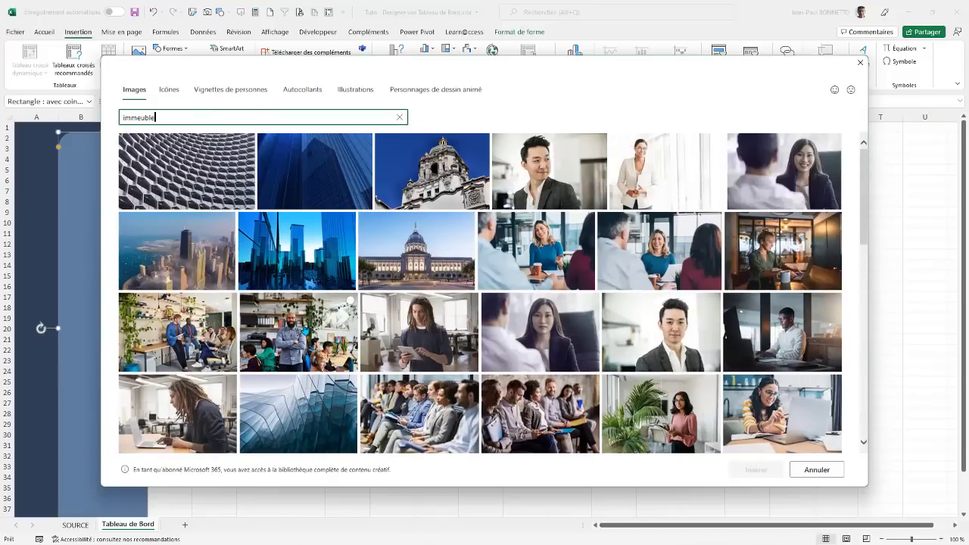
pyautogui.click(317, 162)
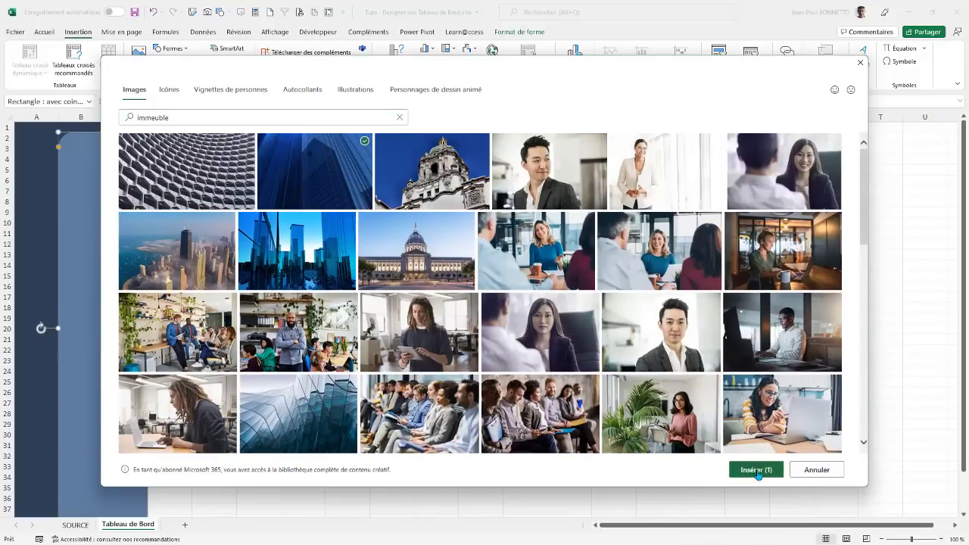
pyautogui.click(756, 470)
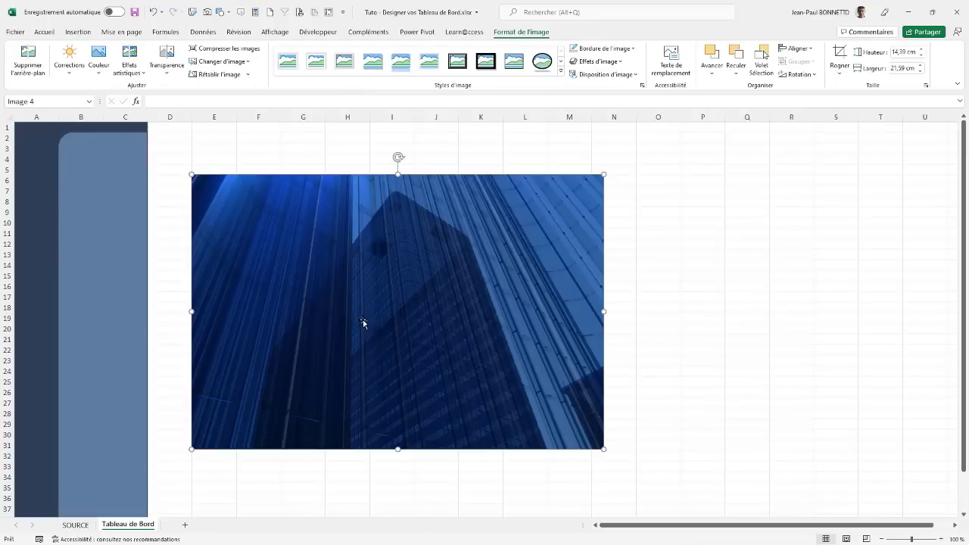
# Step: Resize the skyscraper picture to about 4.63 cm wide and 16.11 cm high and fit it over columns B and C, rows 10 to 38
pyautogui.moveTo(361, 310); pyautogui.dragTo(234, 282)
pyautogui.moveTo(480, 291); pyautogui.dragTo(111, 356)
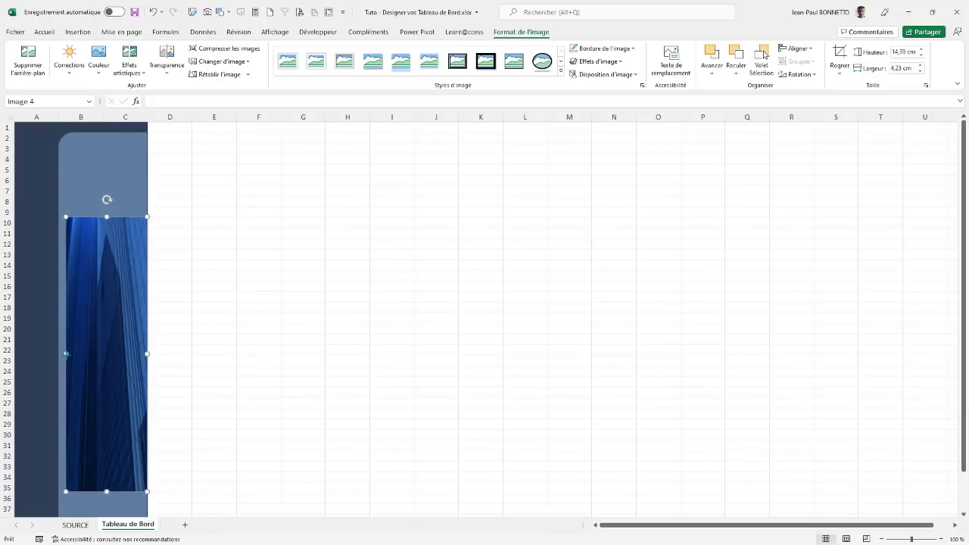
pyautogui.moveTo(66, 353); pyautogui.dragTo(59, 354)
pyautogui.moveTo(107, 492)
pyautogui.mouseDown()
pyautogui.moveTo(112, 528)
pyautogui.moveTo(115, 493)
pyautogui.mouseUp()
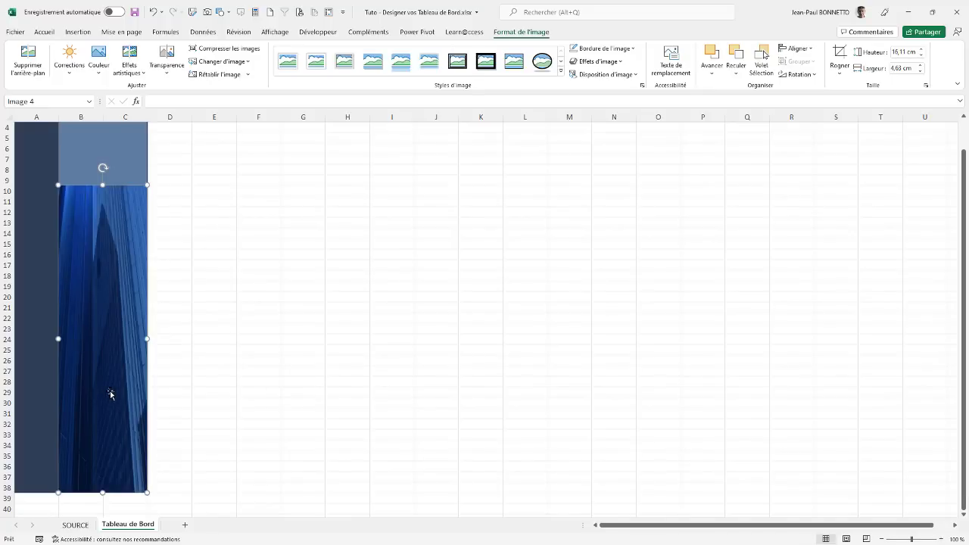
# Step: Apply a semi-transparent preset to the skyscraper picture so it blends with the light blue panel
pyautogui.click(174, 72)
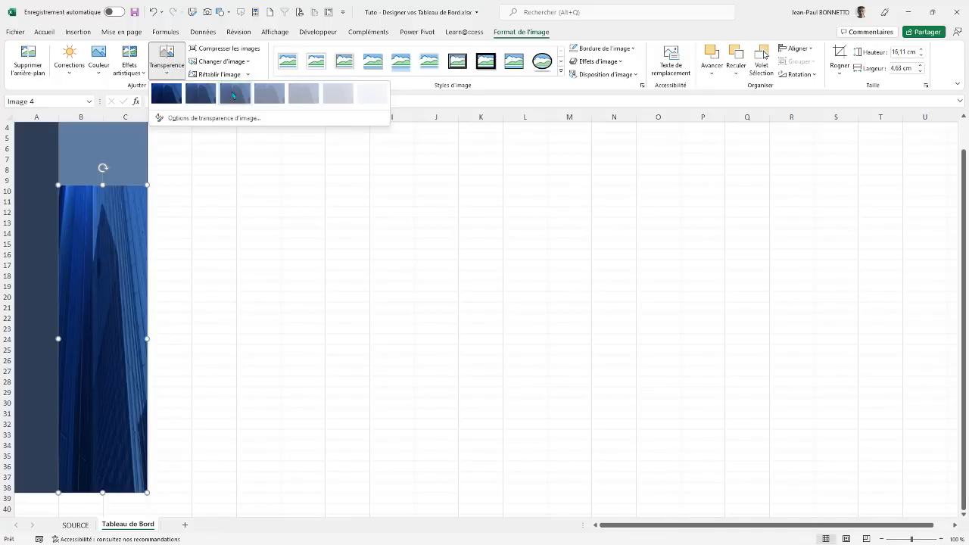
pyautogui.click(314, 95)
pyautogui.click(232, 212)
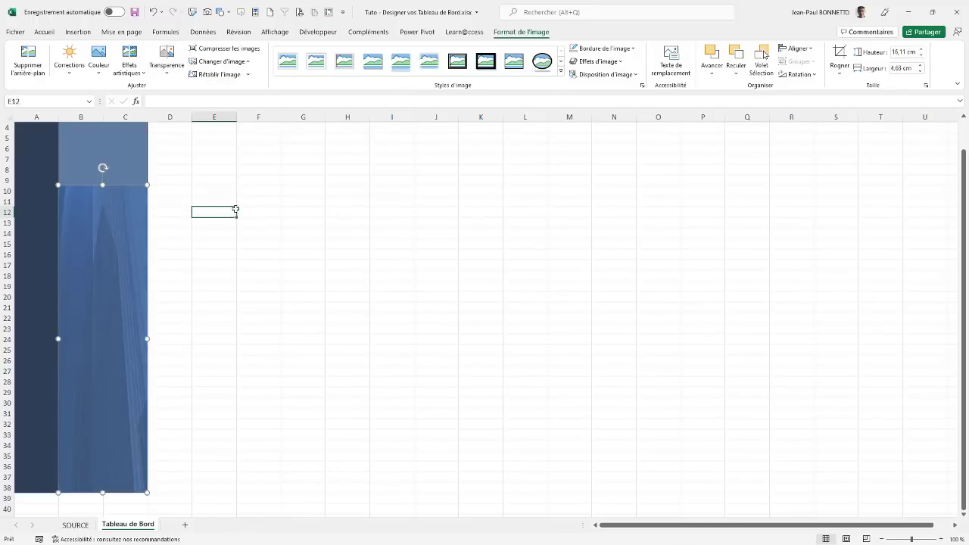
pyautogui.click(127, 158)
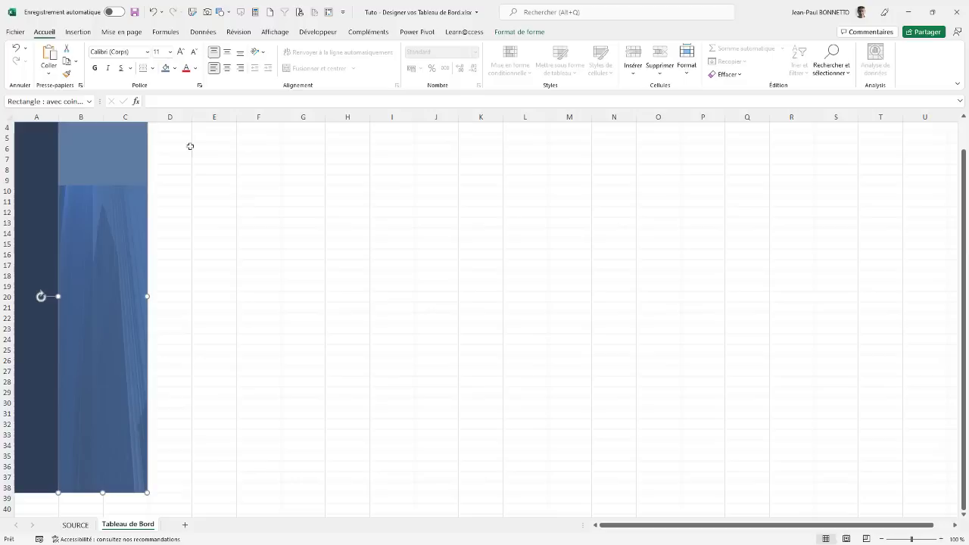
pyautogui.click(508, 29)
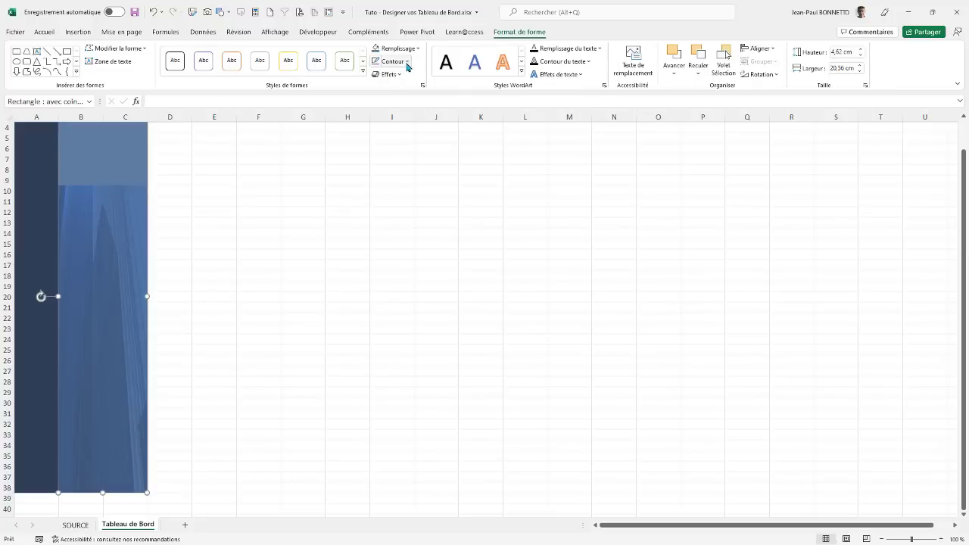
pyautogui.click(101, 219)
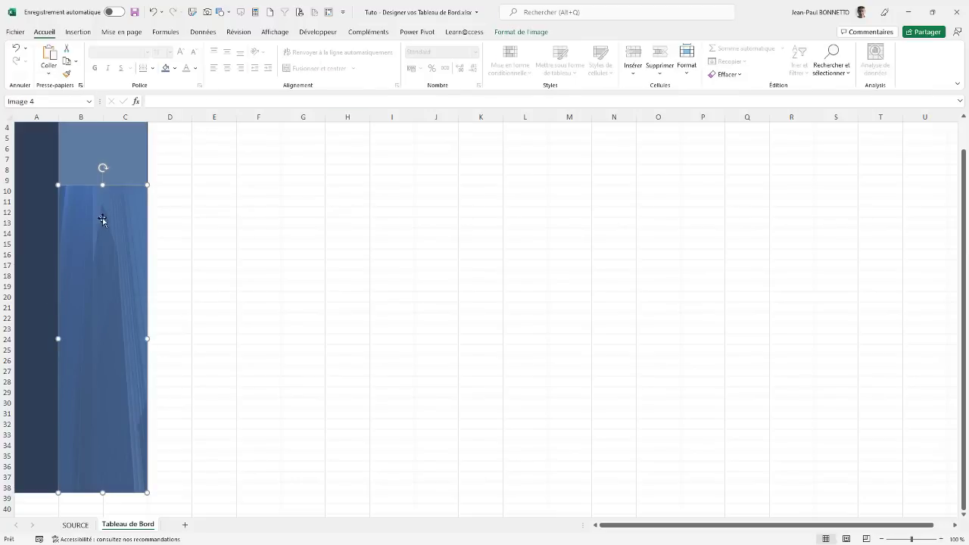
pyautogui.click(269, 204)
# Step: Insert the picture "Logo Learnaccess.png" from the Mes Logos folder on this computer
pyautogui.scroll(1, 271, 208)
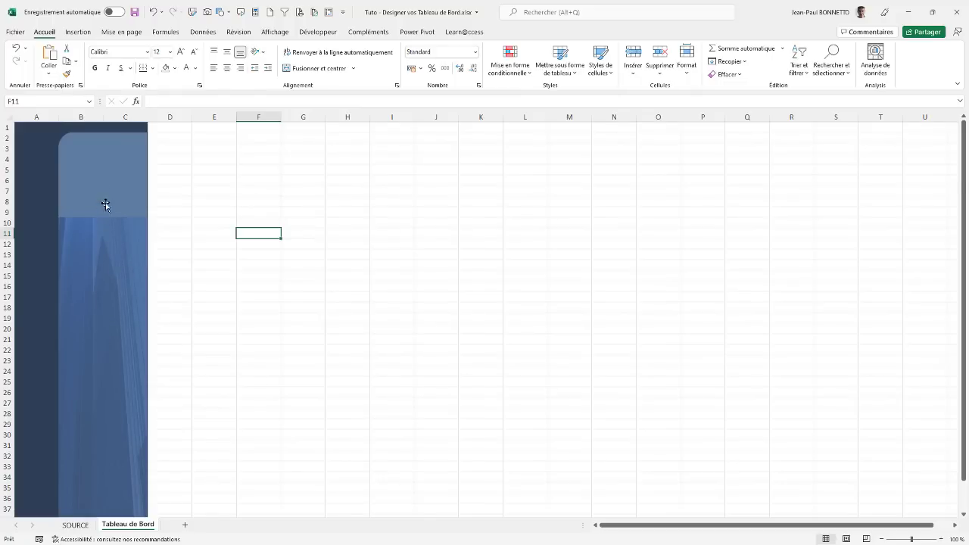
pyautogui.click(77, 32)
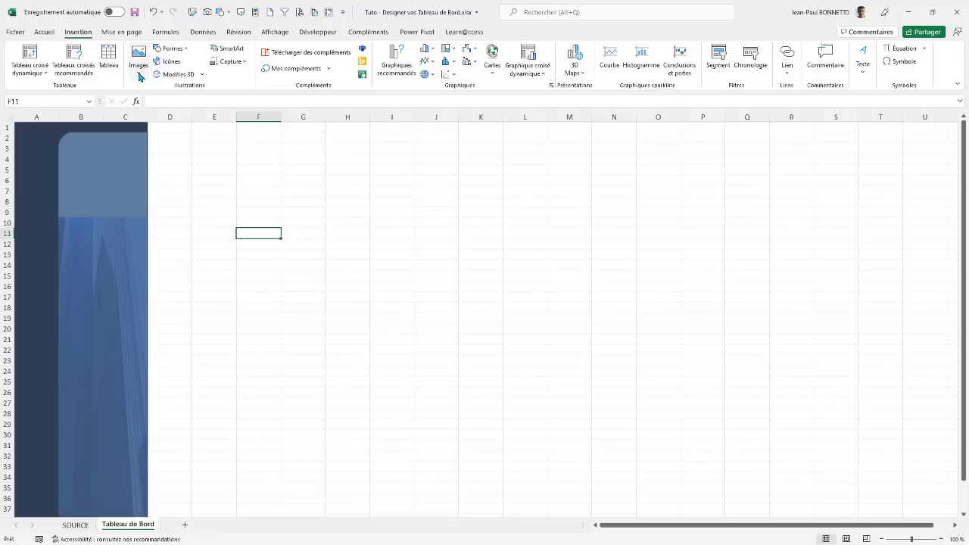
pyautogui.click(140, 75)
pyautogui.click(163, 104)
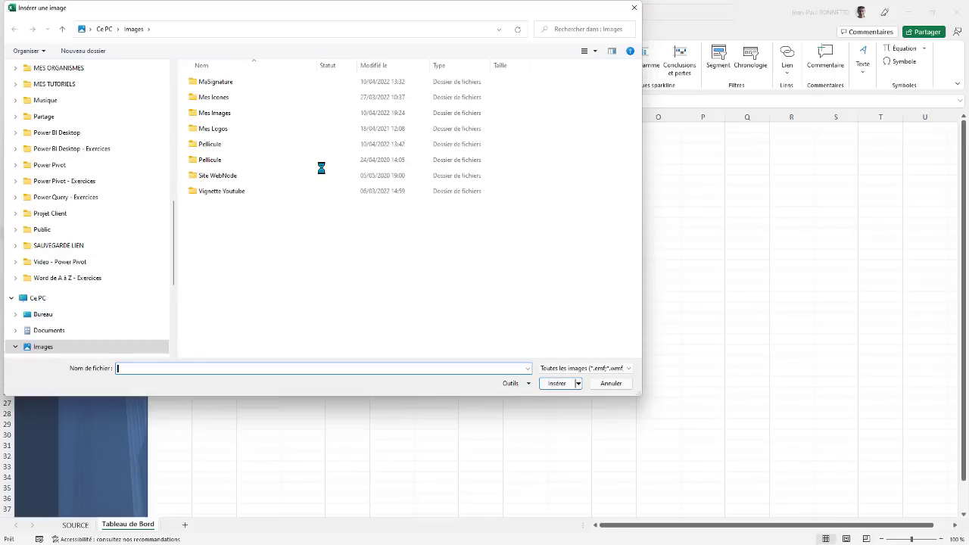
pyautogui.doubleClick(280, 130)
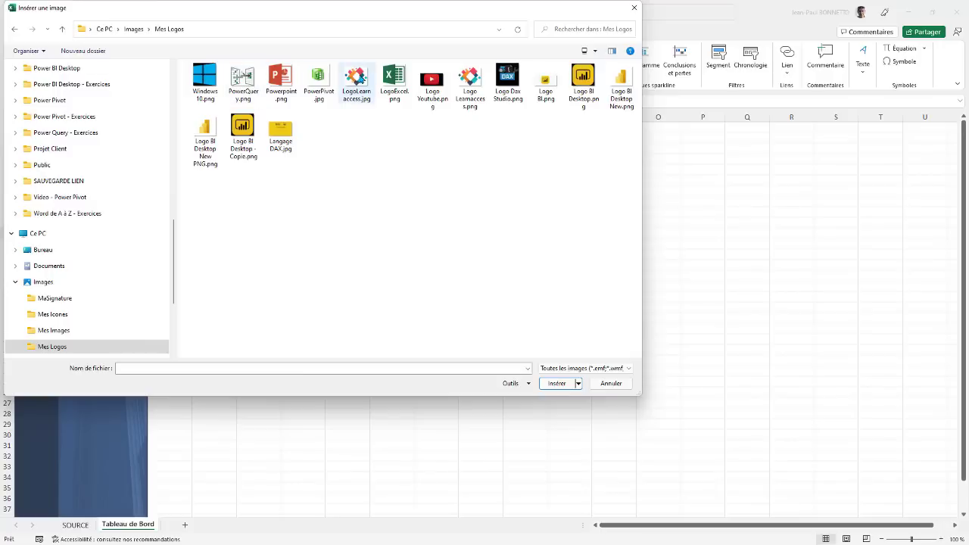
pyautogui.click(472, 78)
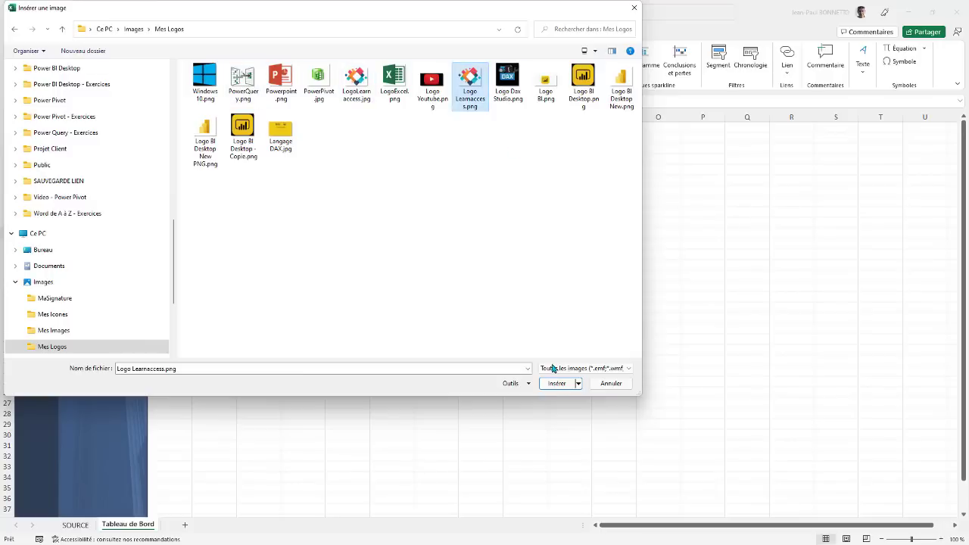
pyautogui.click(557, 383)
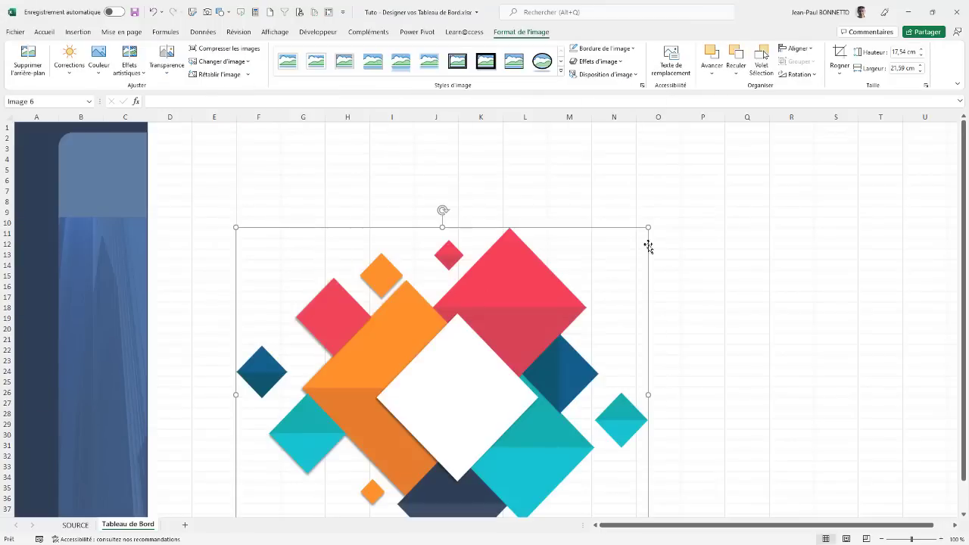
# Step: Shrink the logo and centre it in the light blue area above the skyscraper picture, over columns B and C
pyautogui.moveTo(612, 230); pyautogui.dragTo(547, 159)
pyautogui.moveTo(610, 492); pyautogui.dragTo(114, 176)
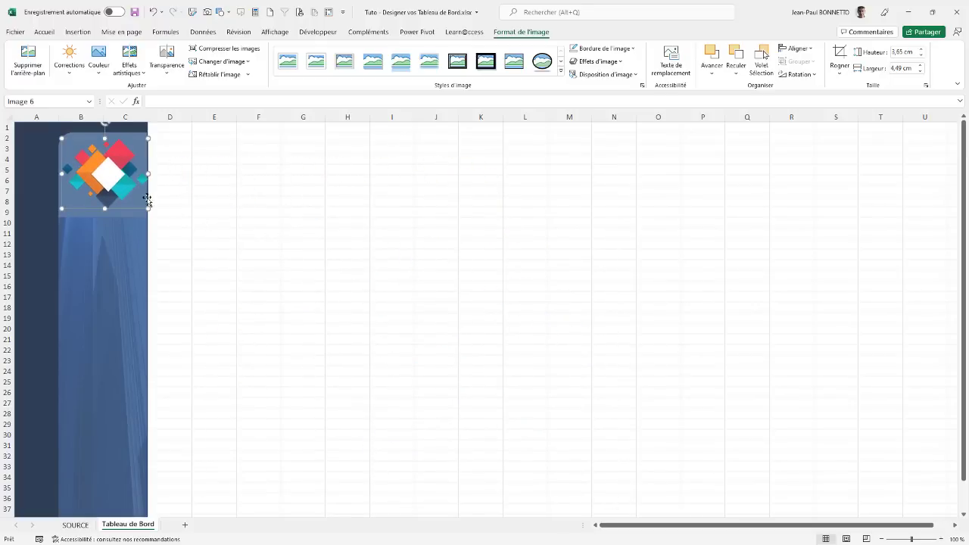
pyautogui.moveTo(148, 210); pyautogui.dragTo(107, 178)
pyautogui.click(361, 190)
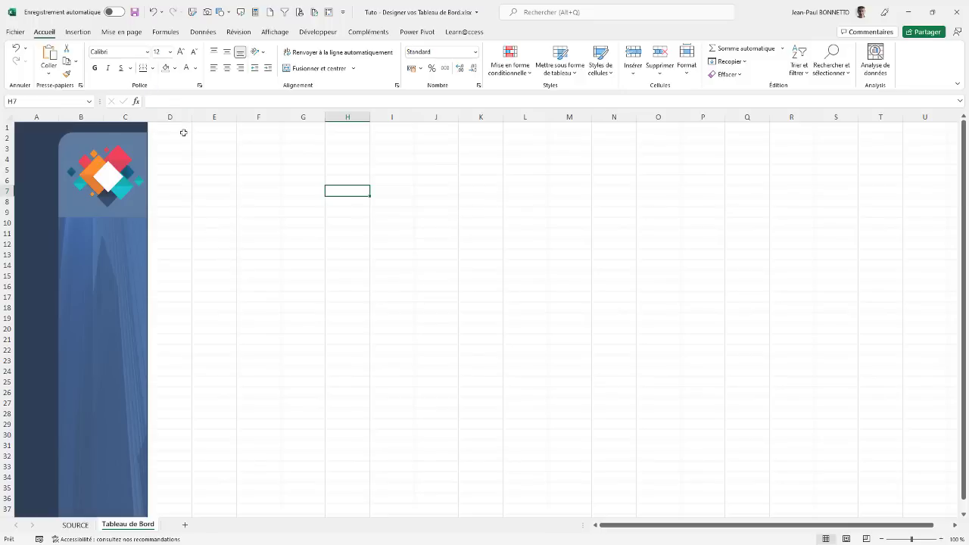
# Step: Draw a rectangle about 21.17 cm wide and 3.04 cm high and place it beside the sidebar, starting at cell D1
pyautogui.moveTo(169, 127); pyautogui.dragTo(173, 146)
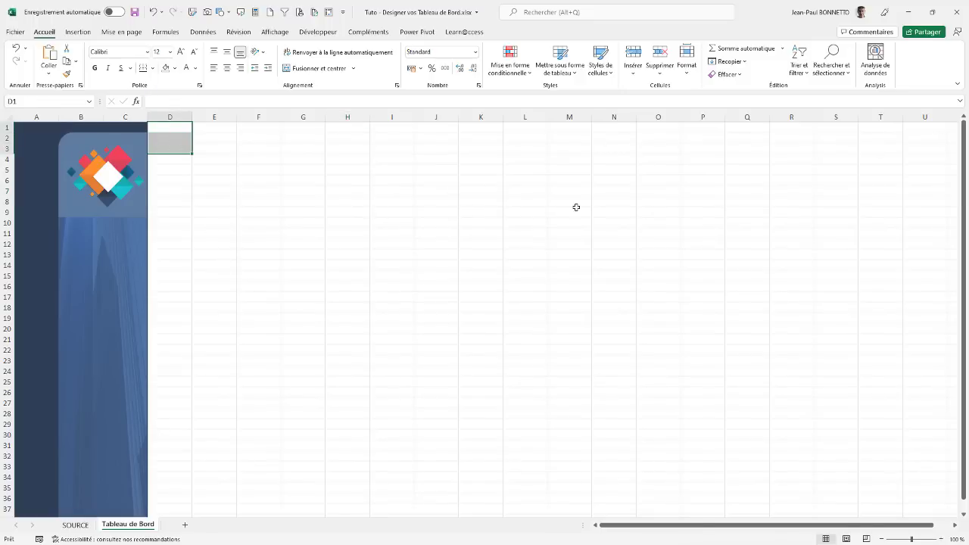
pyautogui.click(78, 31)
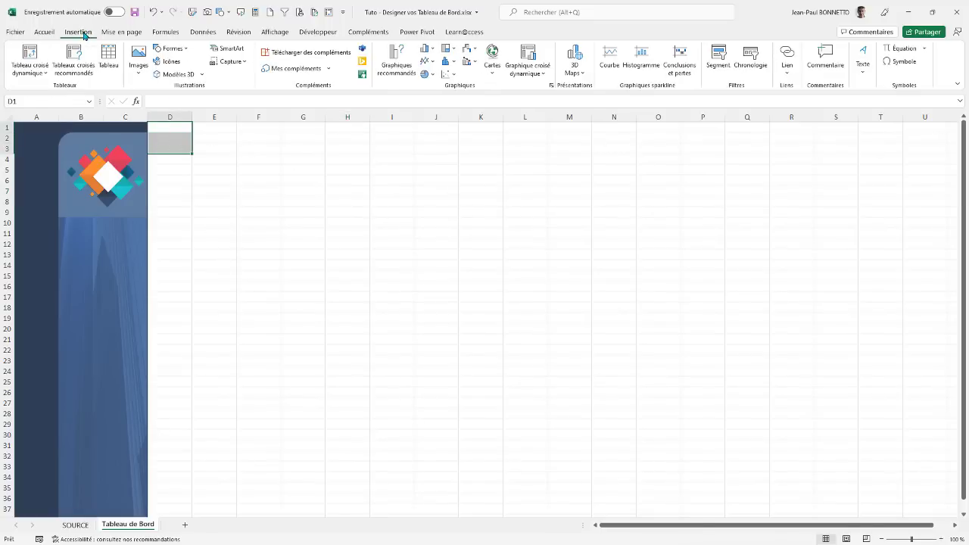
pyautogui.click(186, 49)
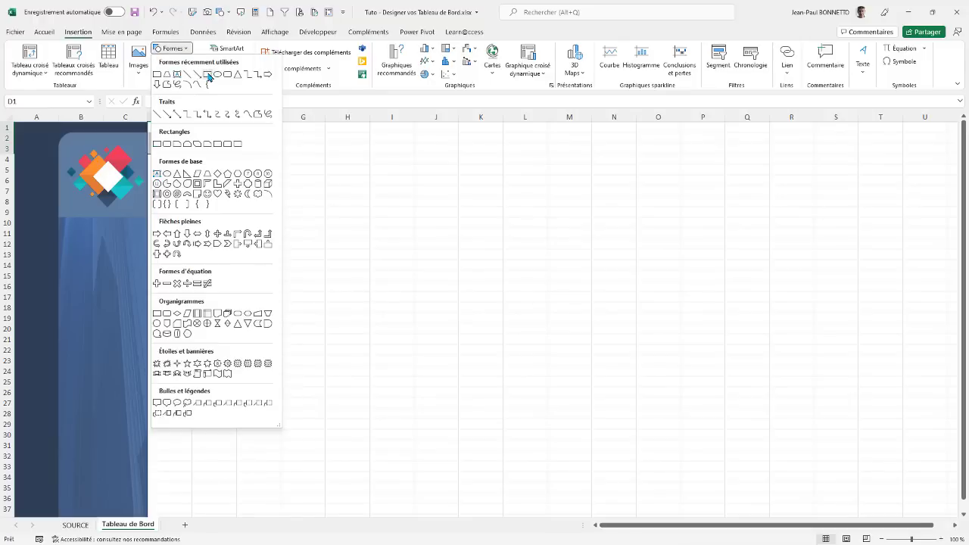
pyautogui.click(209, 77)
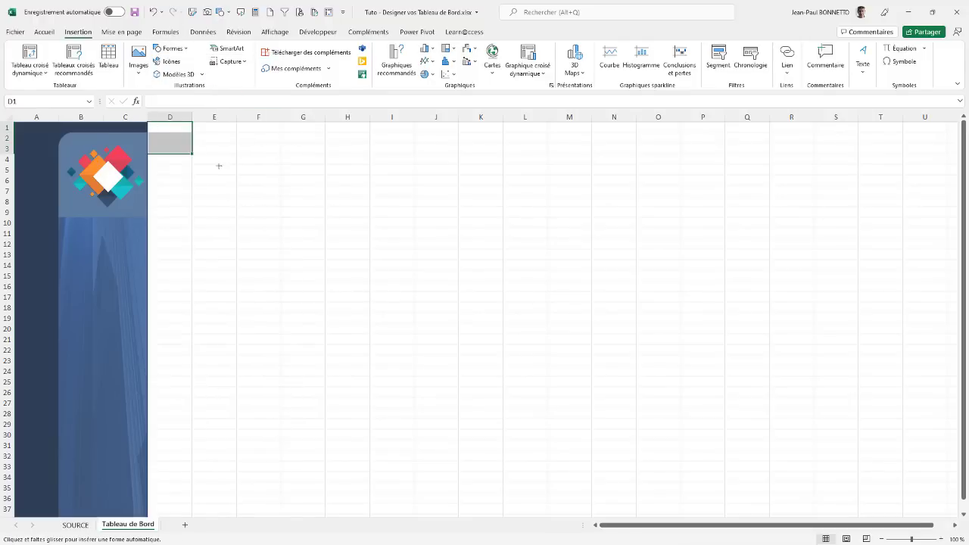
pyautogui.moveTo(405, 181); pyautogui.dragTo(608, 217)
pyautogui.moveTo(365, 189)
pyautogui.mouseDown()
pyautogui.moveTo(257, 154)
pyautogui.moveTo(313, 147)
pyautogui.mouseUp()
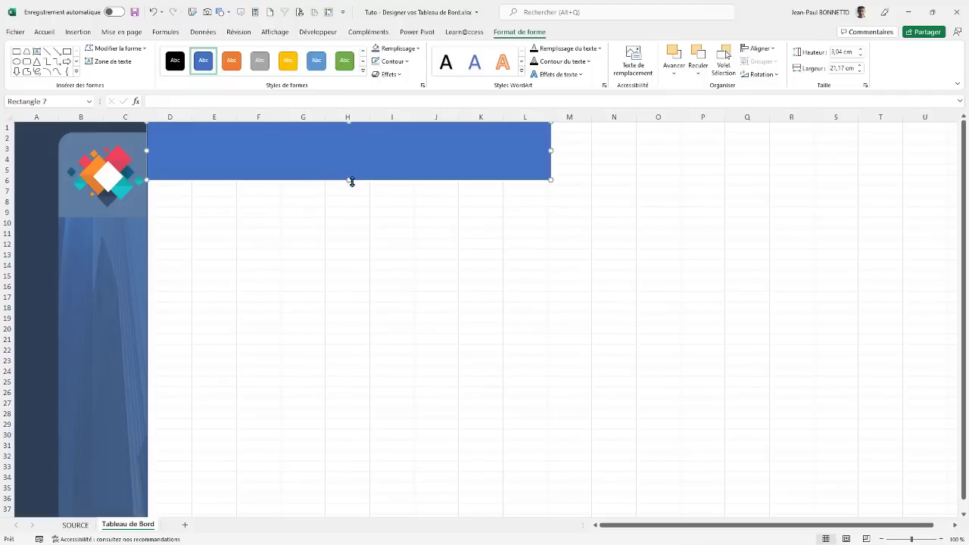
# Step: Resize the rectangle to about 1.67 cm high and 41.94 cm wide as a header band over rows 1 to 3, columns D to U
pyautogui.moveTo(348, 180); pyautogui.dragTo(350, 154)
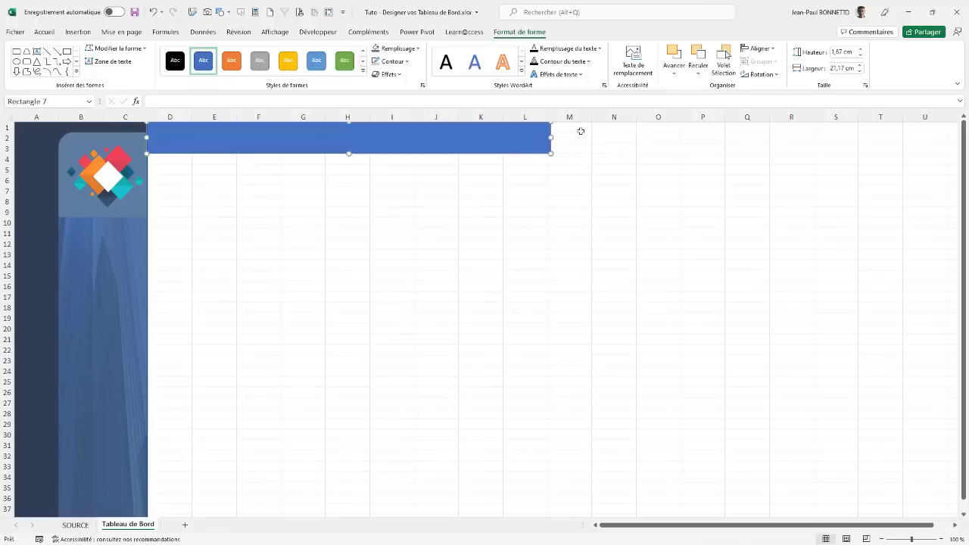
pyautogui.moveTo(553, 134); pyautogui.dragTo(775, 141)
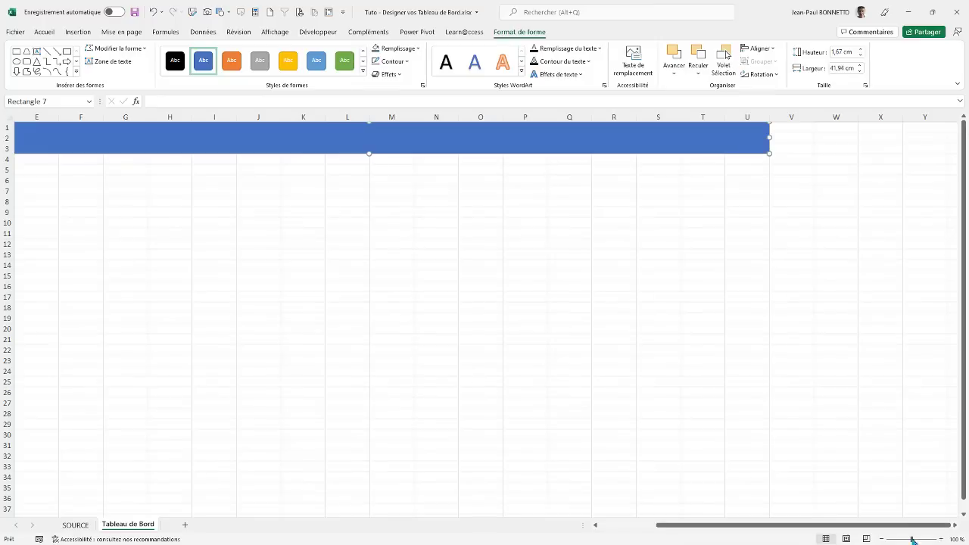
pyautogui.moveTo(869, 524); pyautogui.dragTo(814, 524)
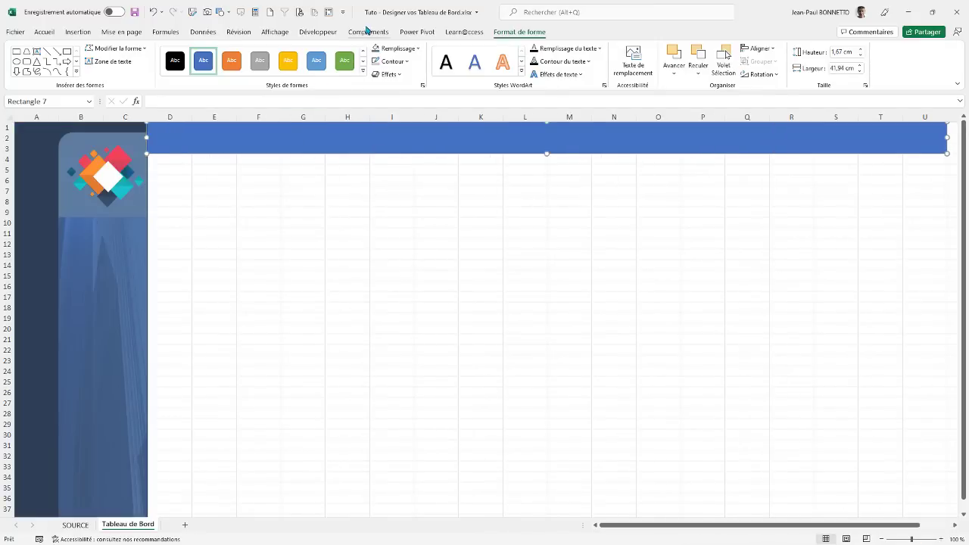
# Step: Fill the header band with the theme colour Bleu, Accentuation1, plus clair 80 %
pyautogui.click(420, 49)
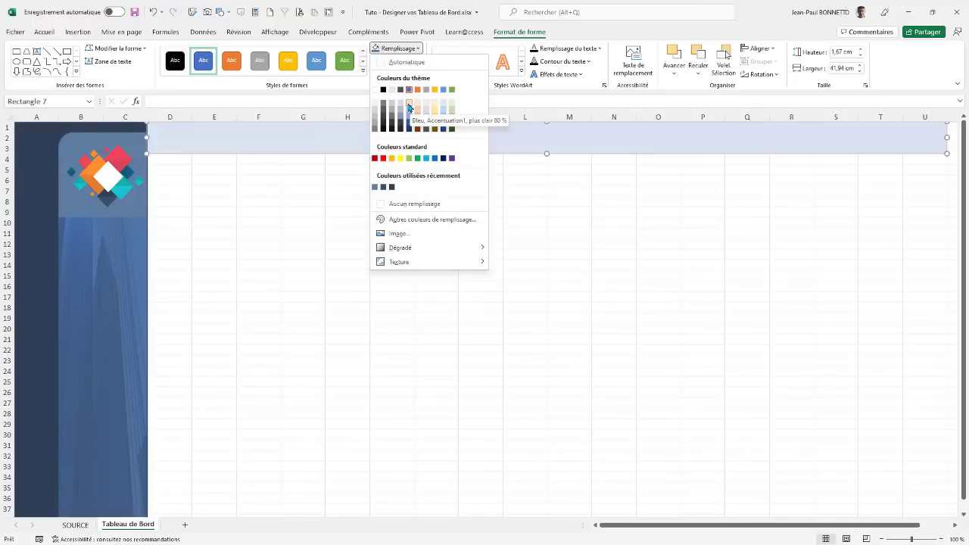
pyautogui.click(409, 105)
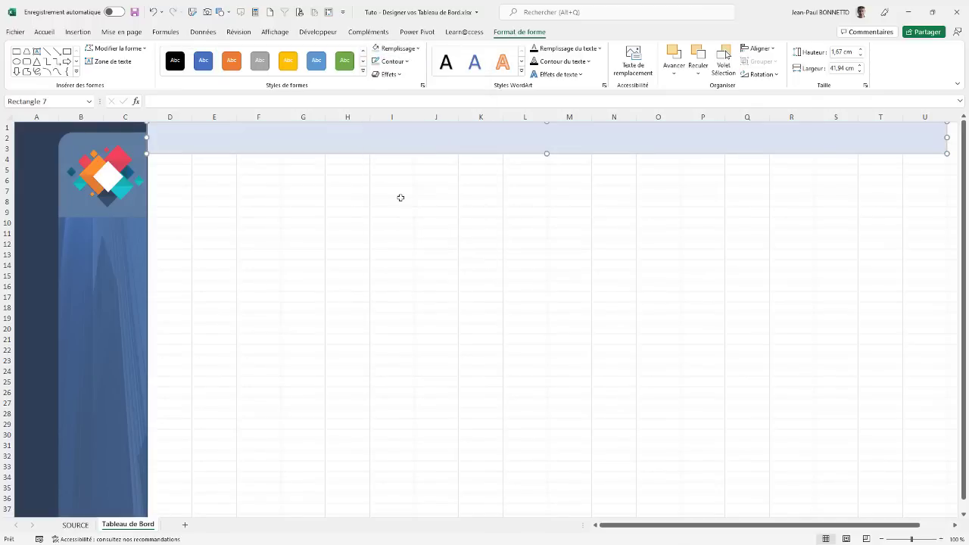
pyautogui.click(416, 48)
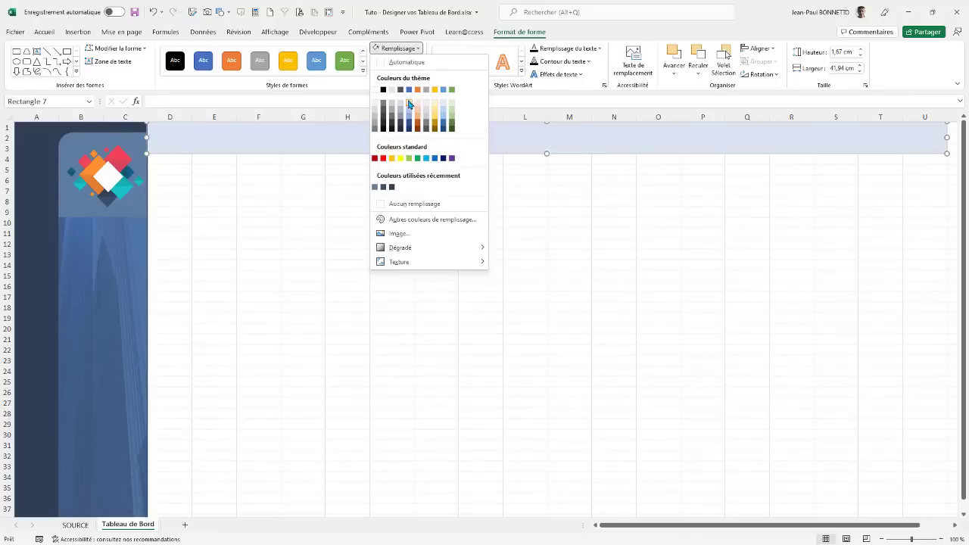
pyautogui.click(409, 104)
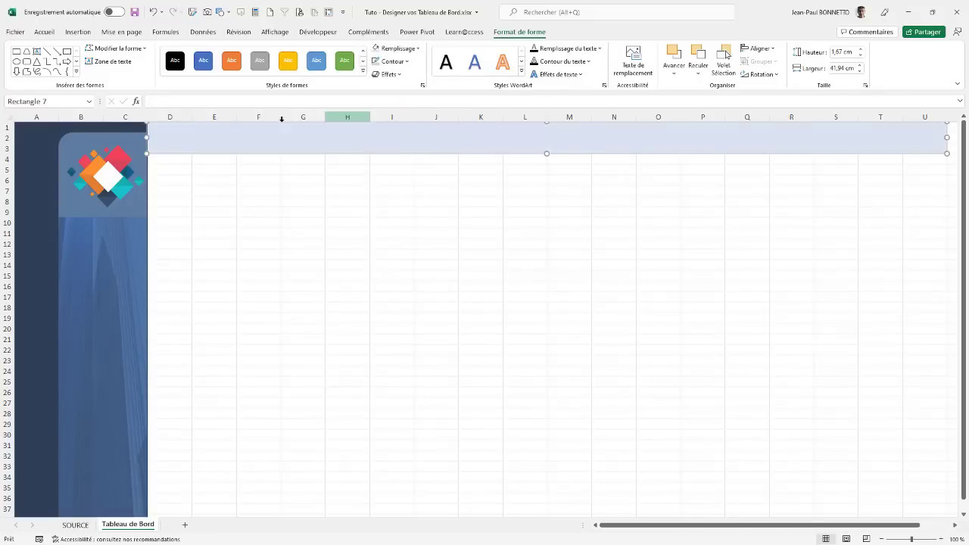
# Step: Remove the outline of the pale blue header band
pyautogui.click(240, 199)
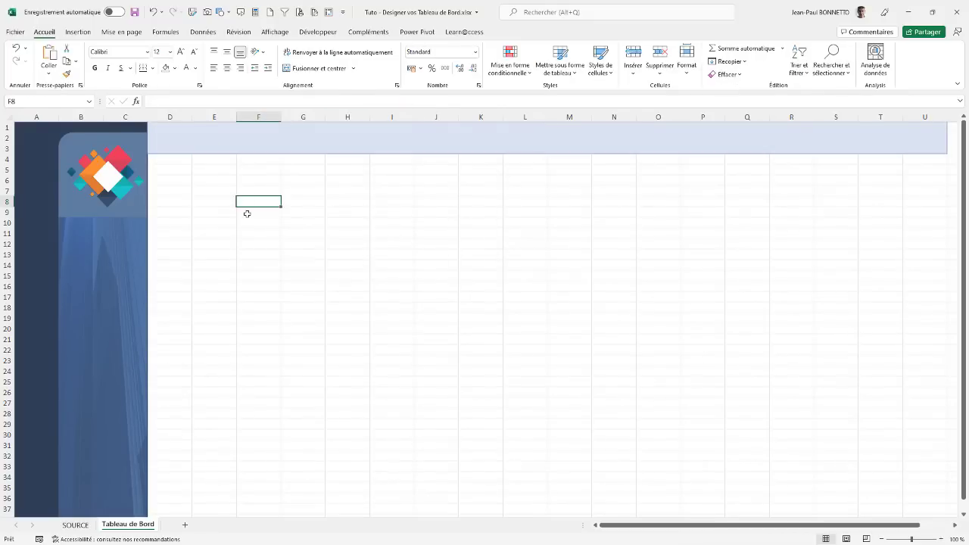
pyautogui.click(311, 144)
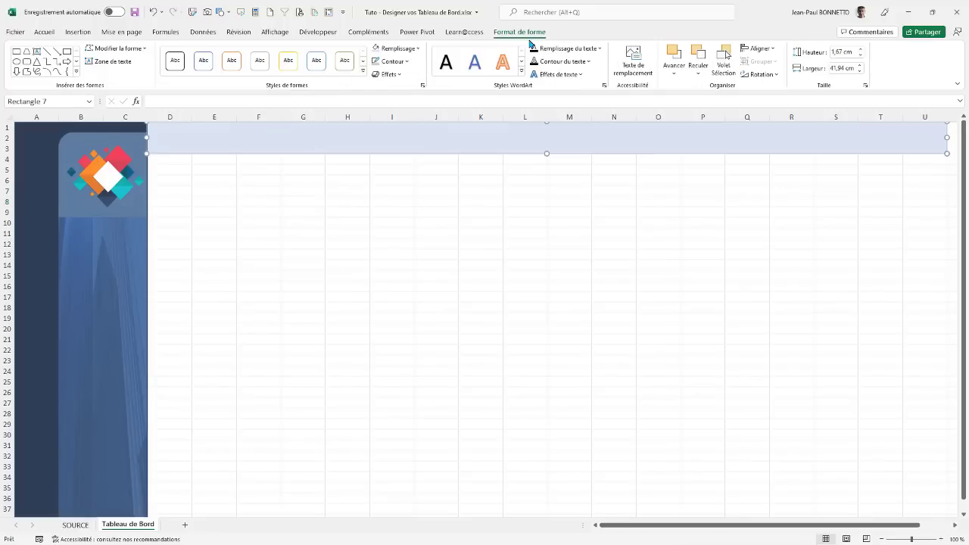
pyautogui.click(295, 206)
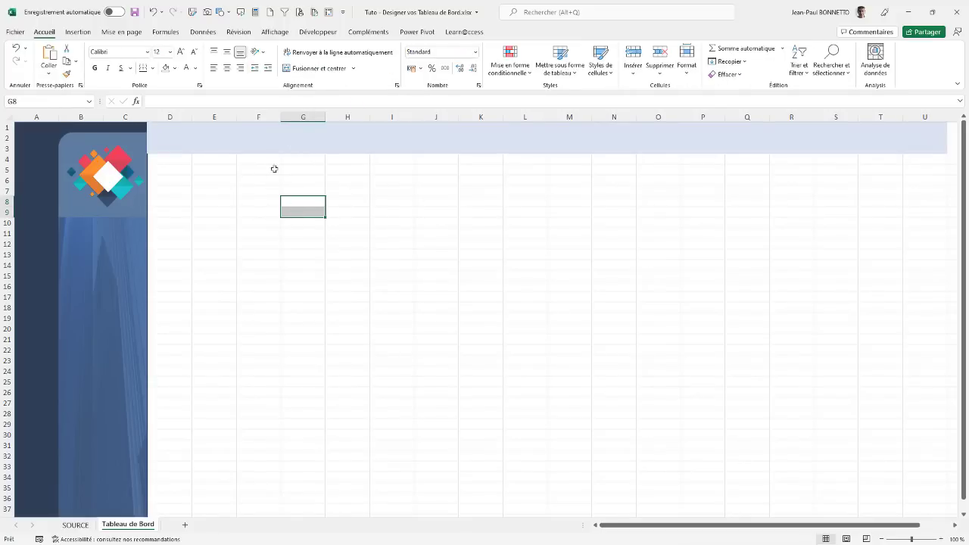
# Step: Nudge the header band very slightly away from the sidebar so that its edge sits flush with column D
pyautogui.click(118, 137)
pyautogui.click(184, 130)
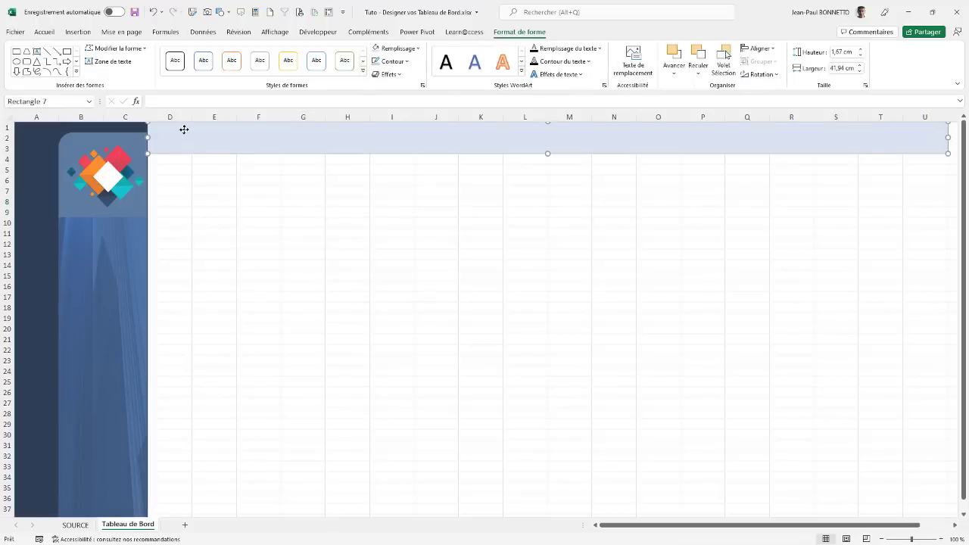
pyautogui.click(225, 192)
pyautogui.click(208, 139)
pyautogui.click(172, 168)
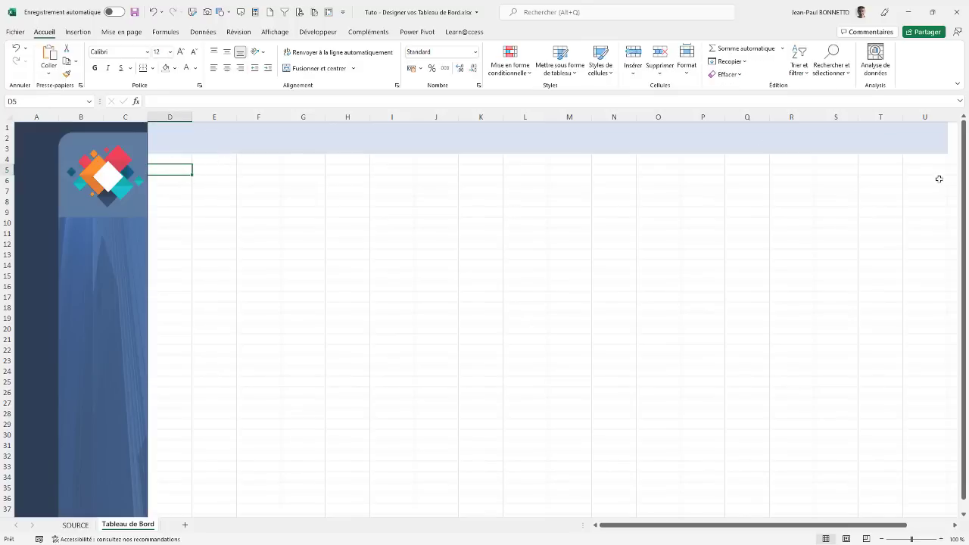
pyautogui.click(400, 202)
pyautogui.click(543, 210)
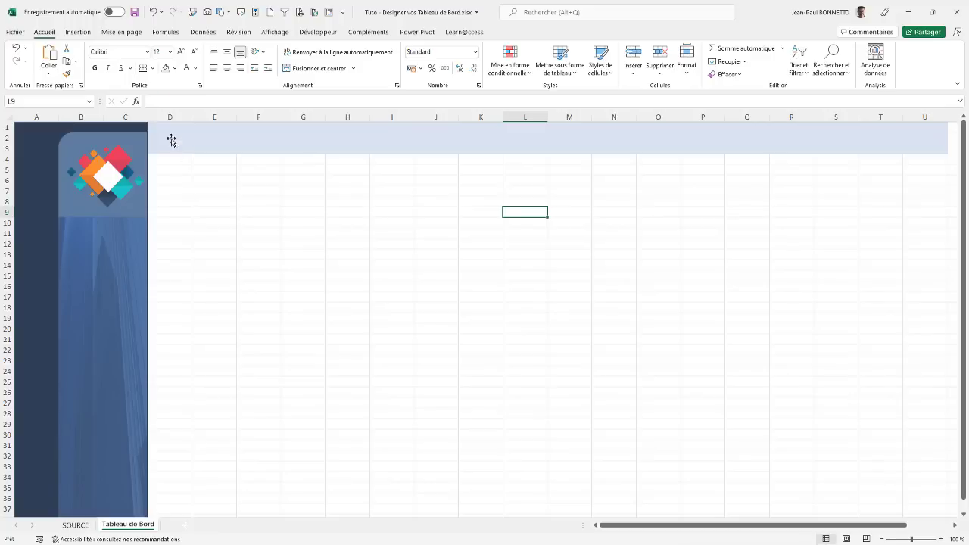
# Step: Draw a second rectangle about 26.46 cm wide and 8.92 cm high and place it directly below the header band, against the sidebar
pyautogui.click(85, 34)
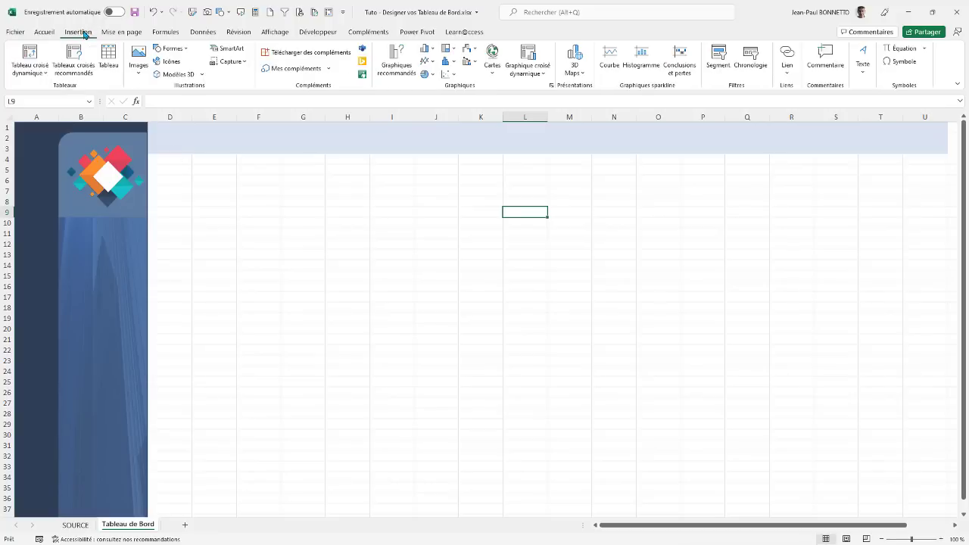
pyautogui.click(171, 49)
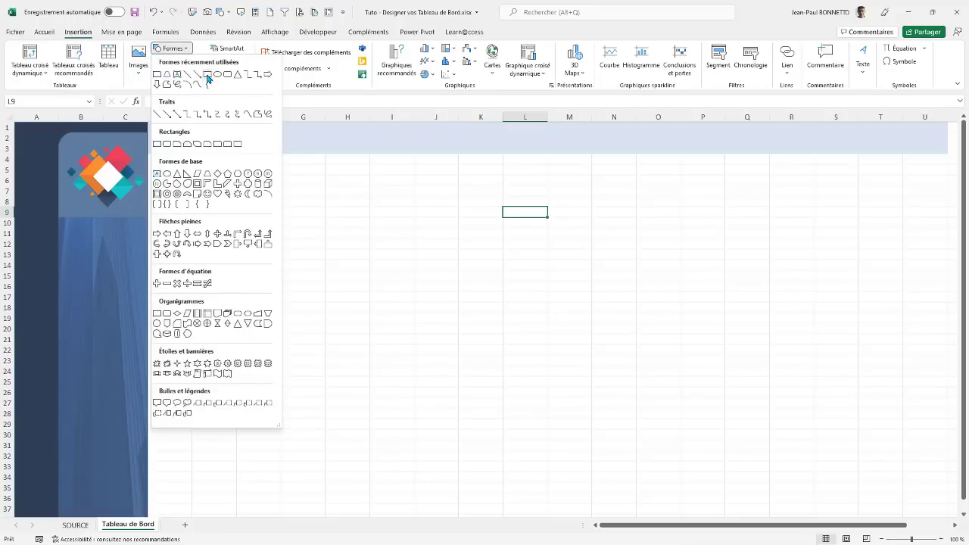
pyautogui.click(207, 74)
pyautogui.moveTo(160, 159); pyautogui.dragTo(653, 324)
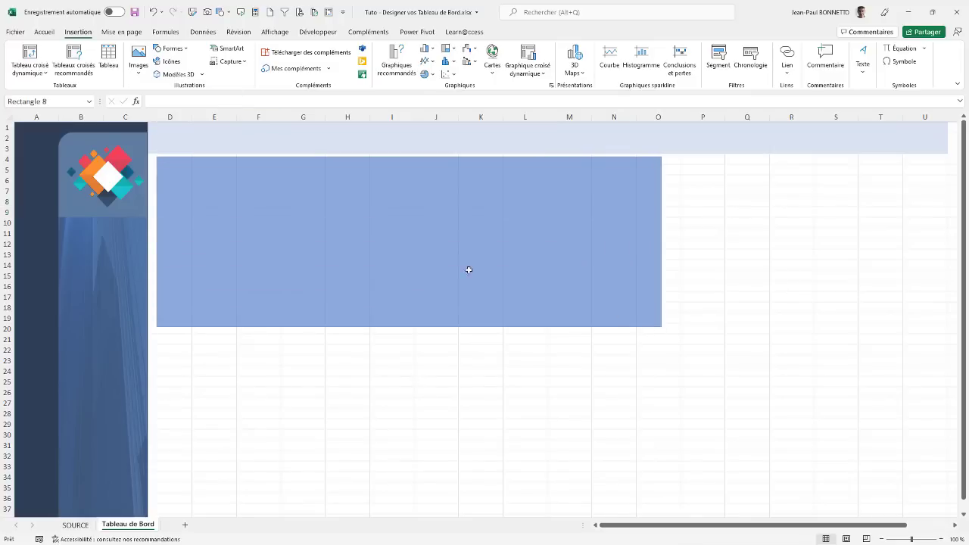
pyautogui.moveTo(448, 253); pyautogui.dragTo(447, 249)
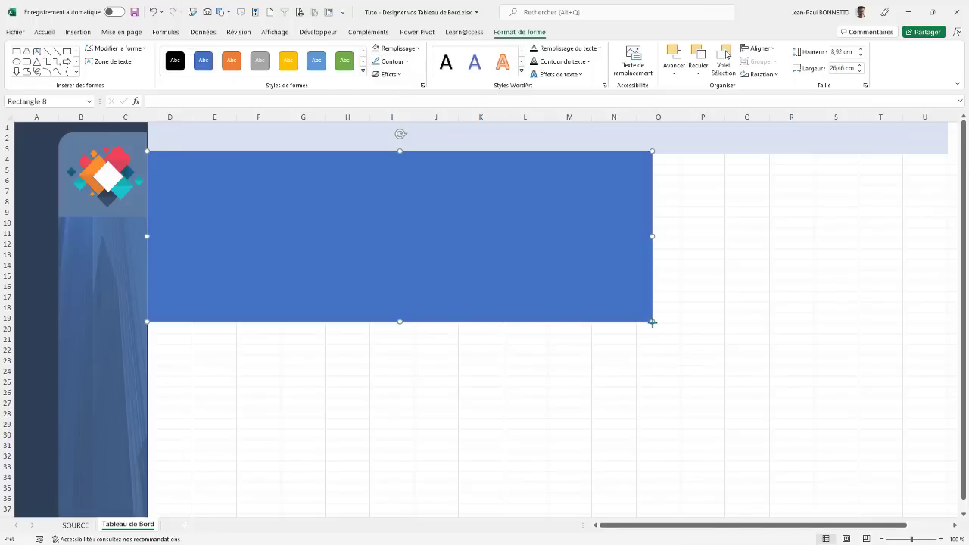
# Step: Enlarge the second rectangle to about 41.91 cm wide and 19.55 cm high, extending it to the end of column U
pyautogui.moveTo(652, 321); pyautogui.dragTo(931, 327)
pyautogui.moveTo(549, 324); pyautogui.dragTo(560, 492)
pyautogui.scroll(1, 514, 378)
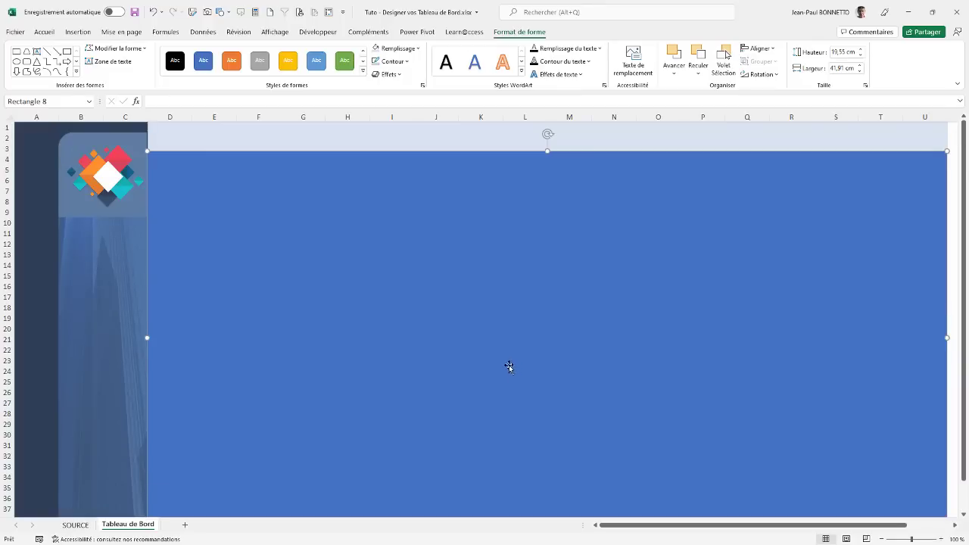
# Step: Fill the large rectangle below the header band with the lightest grey shade of the white theme colour
pyautogui.click(416, 47)
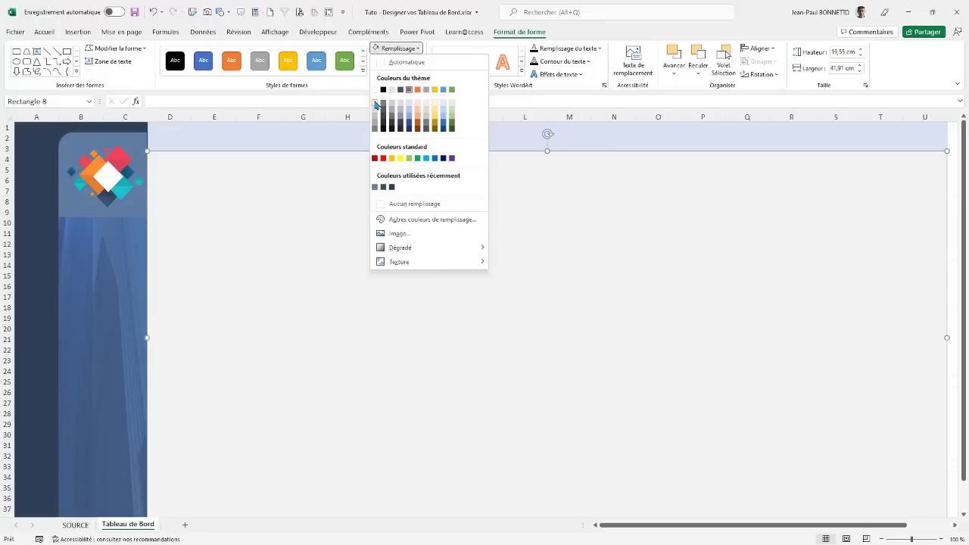
pyautogui.click(375, 105)
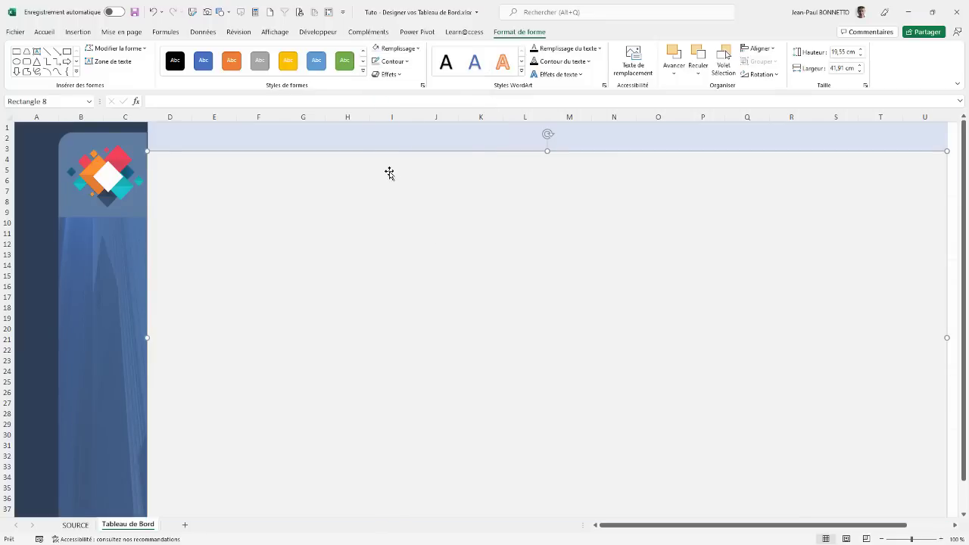
pyautogui.click(398, 135)
pyautogui.click(399, 230)
# Step: Widen the header band and the grey rectangle to the end of column V, making the grey rectangle about 44.24 cm wide
pyautogui.click(956, 528)
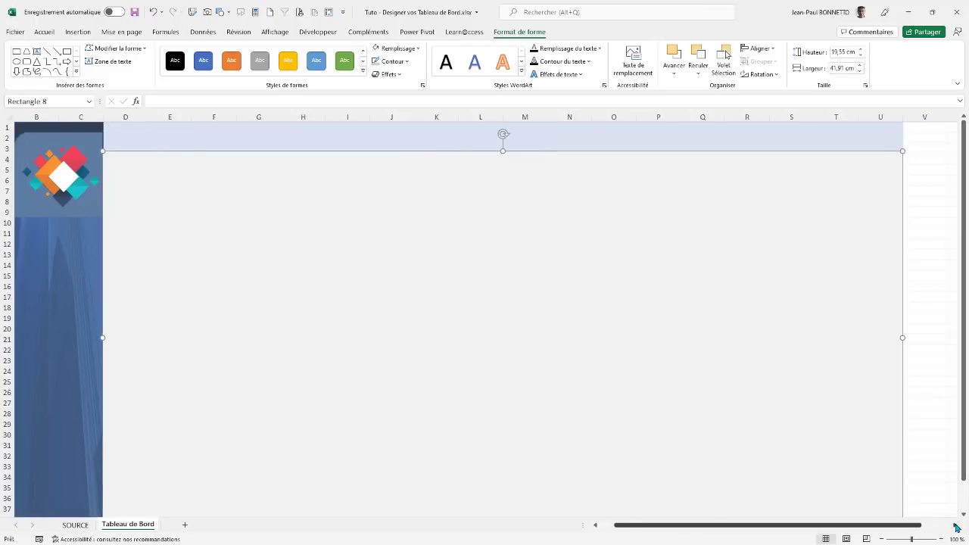
pyautogui.click(956, 527)
pyautogui.click(847, 134)
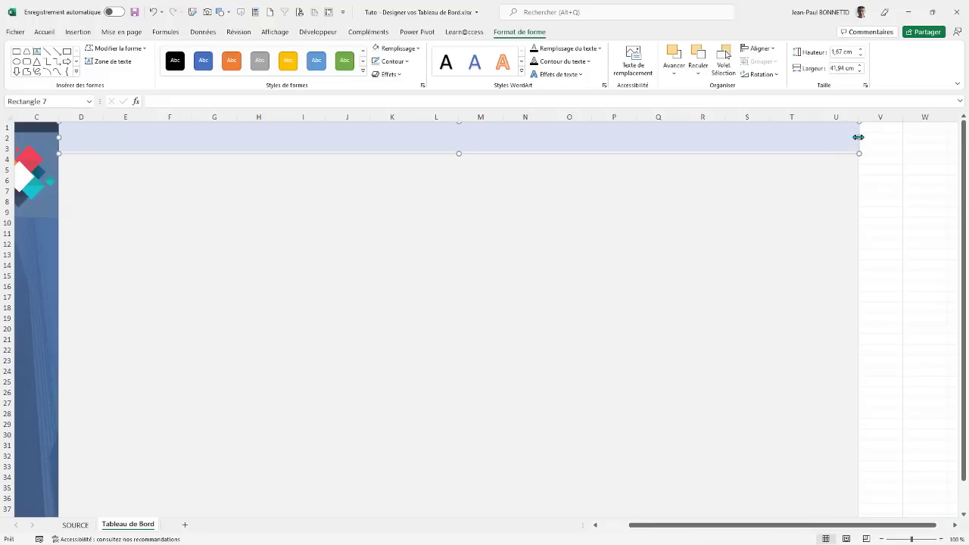
pyautogui.moveTo(858, 136); pyautogui.dragTo(885, 135)
pyautogui.click(835, 229)
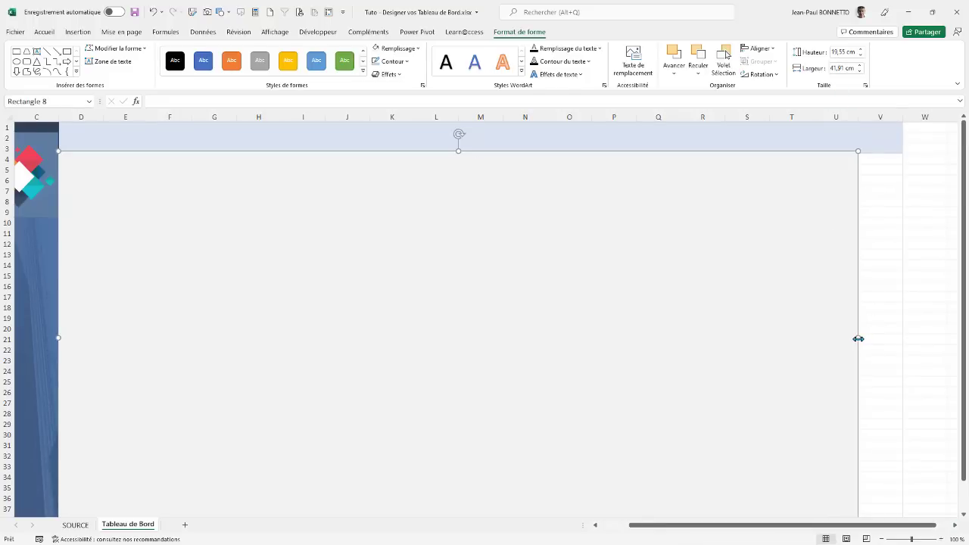
pyautogui.moveTo(858, 339); pyautogui.dragTo(885, 338)
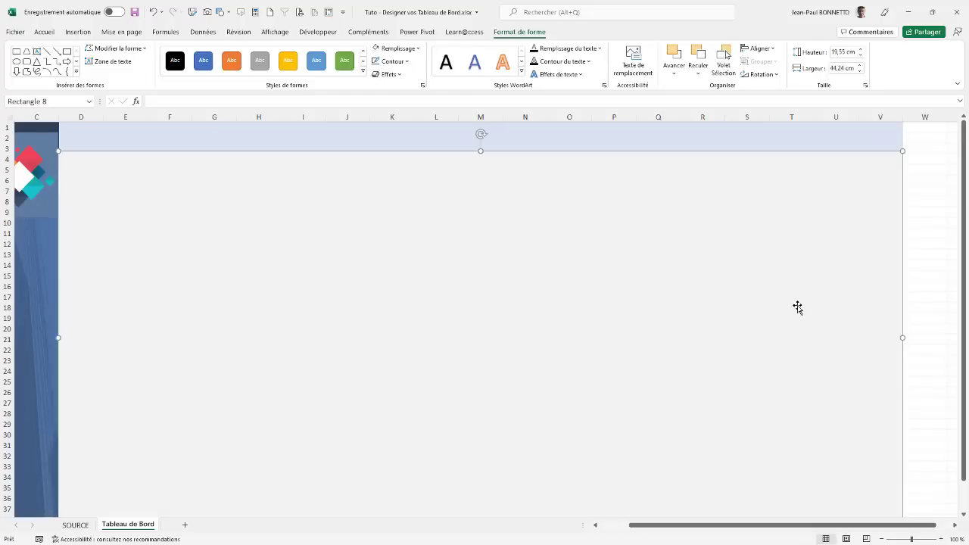
# Step: Group the dark sidebar, rounded menu shape, building picture, logo, header band and grey rectangle into one object
pyautogui.hscroll(-2, 895, 510)
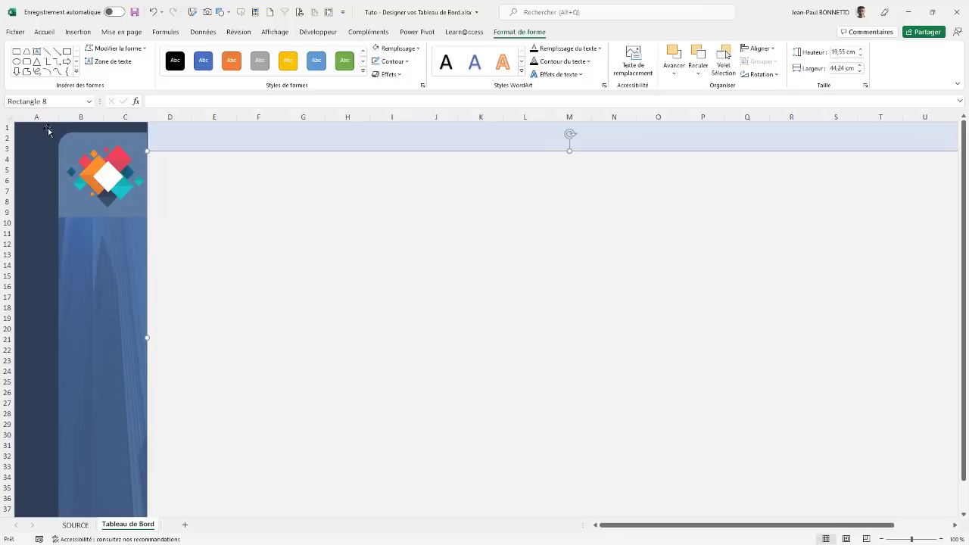
pyautogui.keyDown('shift'); pyautogui.click(264, 136); pyautogui.keyUp('shift')
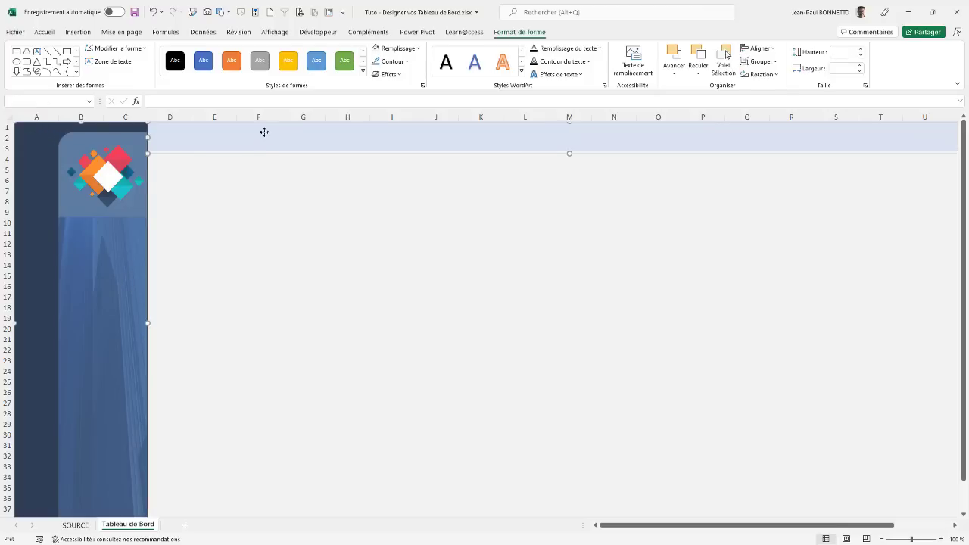
pyautogui.keyDown('shift'); pyautogui.click(110, 171); pyautogui.keyUp('shift')
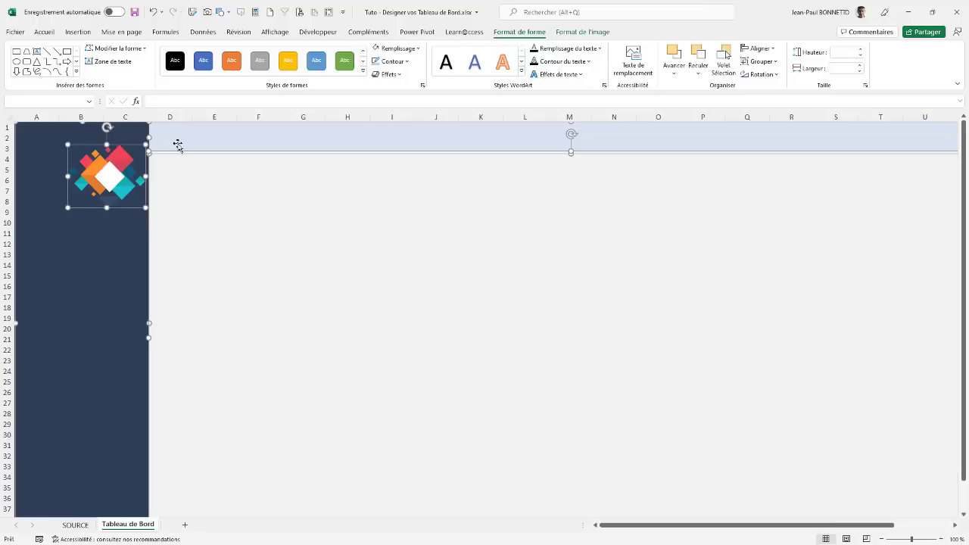
pyautogui.click(153, 12)
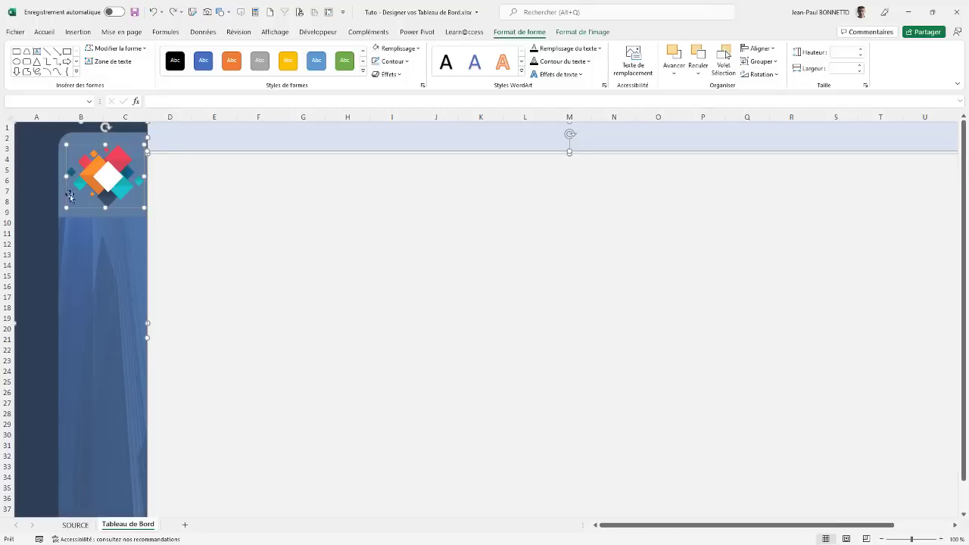
pyautogui.keyDown('shift'); pyautogui.click(81, 134); pyautogui.keyUp('shift')
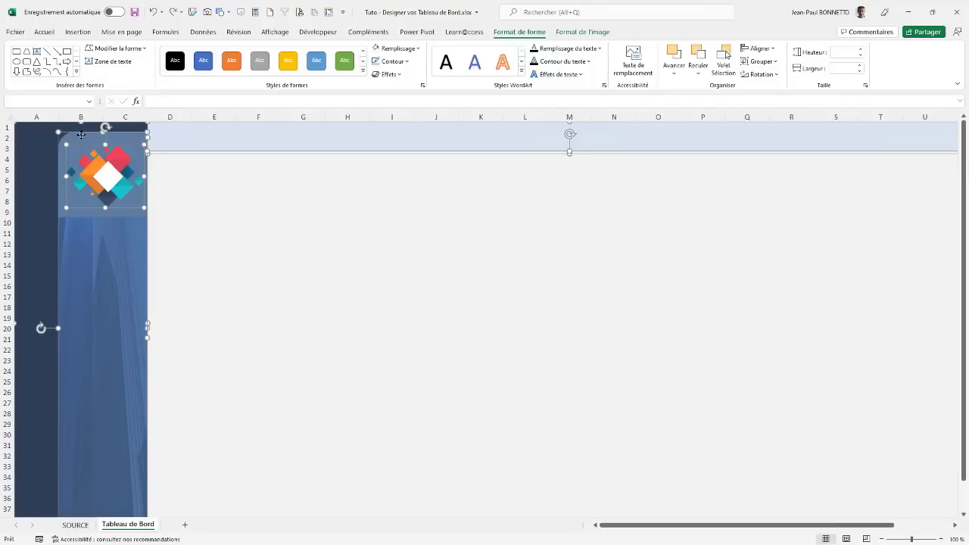
pyautogui.keyDown('shift'); pyautogui.click(96, 282); pyautogui.keyUp('shift')
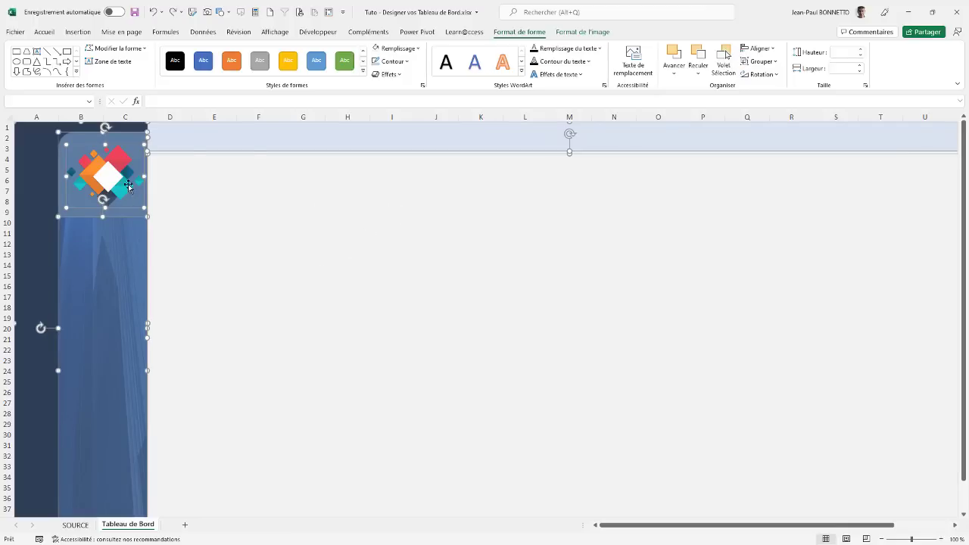
pyautogui.click(760, 61)
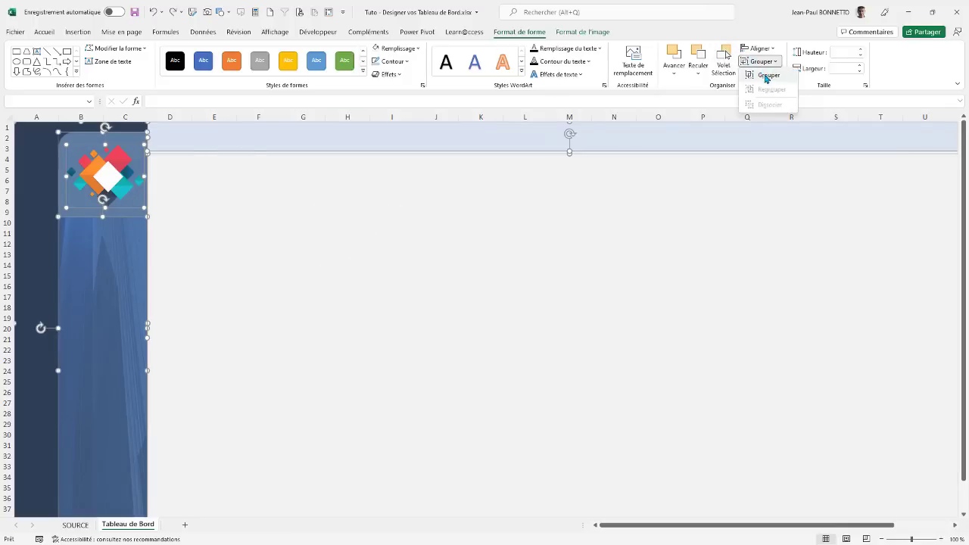
pyautogui.click(765, 77)
# Step: Name the new group TrameFond
pyautogui.click(56, 96)
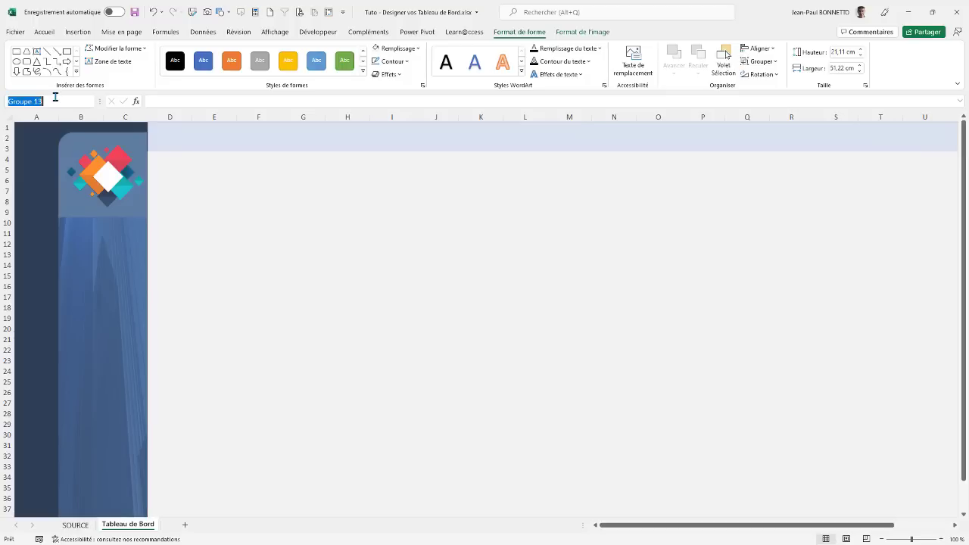
pyautogui.write('TrameFond')
pyautogui.press('Return')
# Step: Check the individual shapes in the TrameFond group and its object list, hiding the whole group and showing it again
pyautogui.click(262, 222)
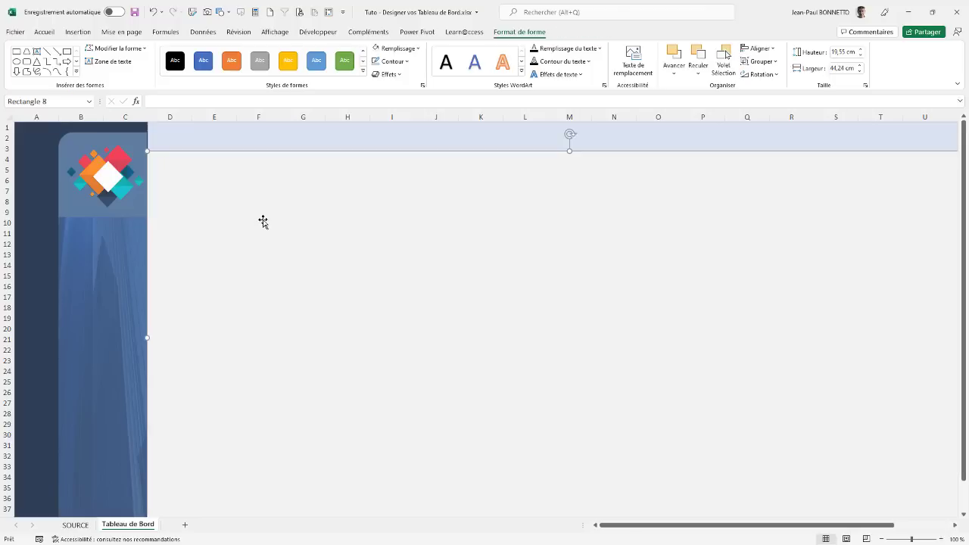
pyautogui.click(275, 140)
pyautogui.click(47, 134)
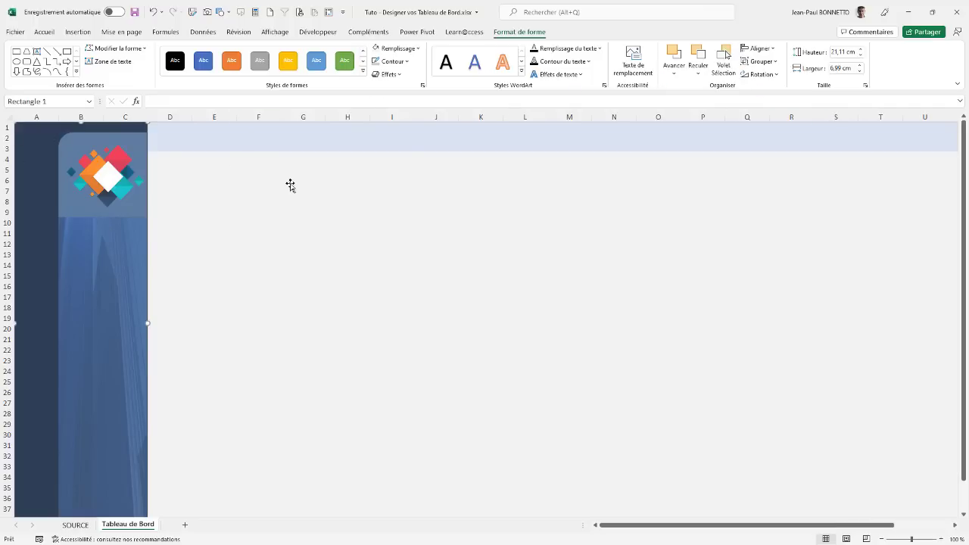
pyautogui.click(723, 65)
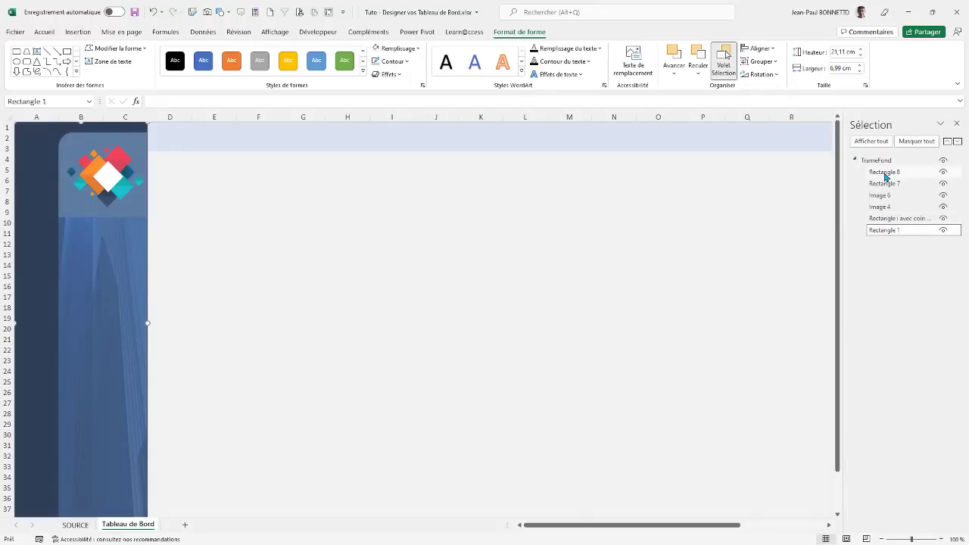
pyautogui.click(856, 160)
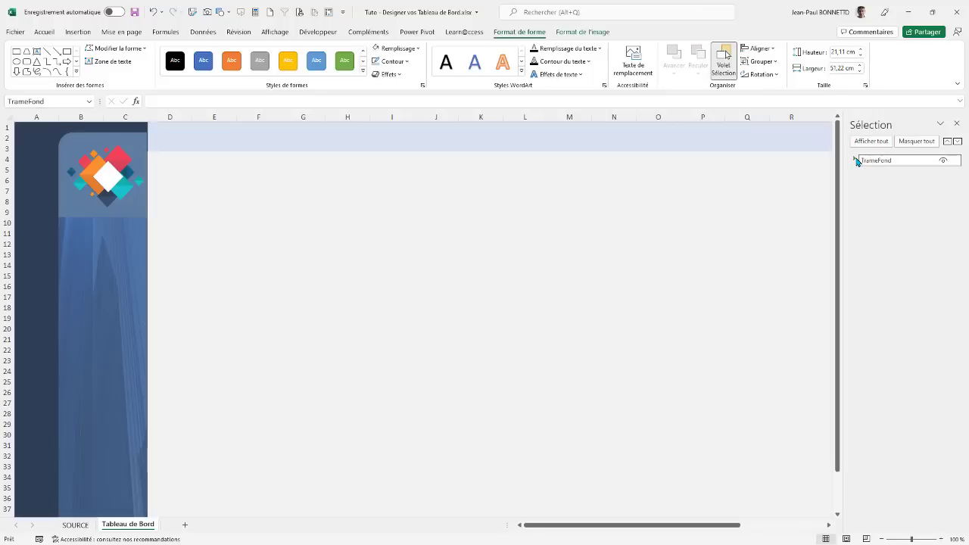
pyautogui.click(943, 160)
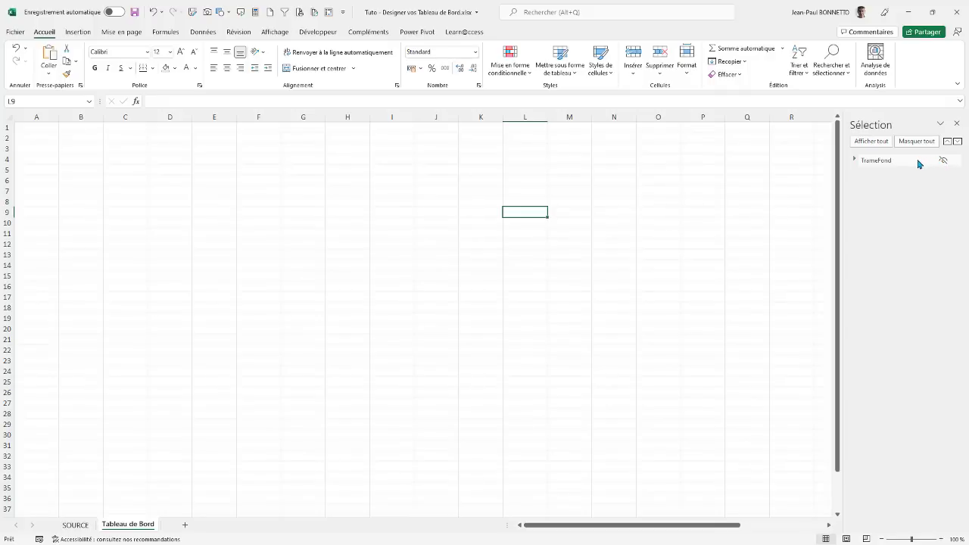
pyautogui.click(943, 161)
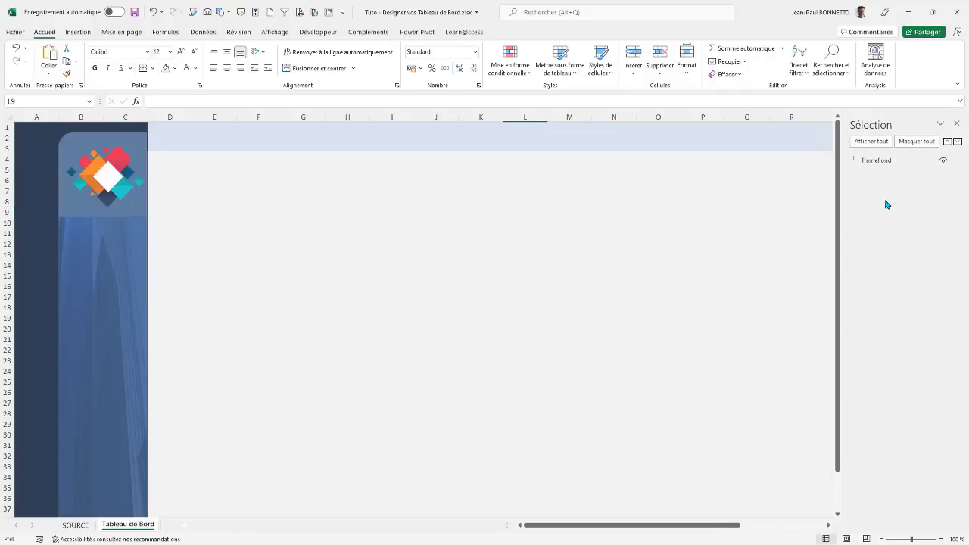
# Step: Within the TrameFond group, rename the sidebar's building picture as Building and the logo image as Logo
pyautogui.click(855, 160)
pyautogui.click(881, 208)
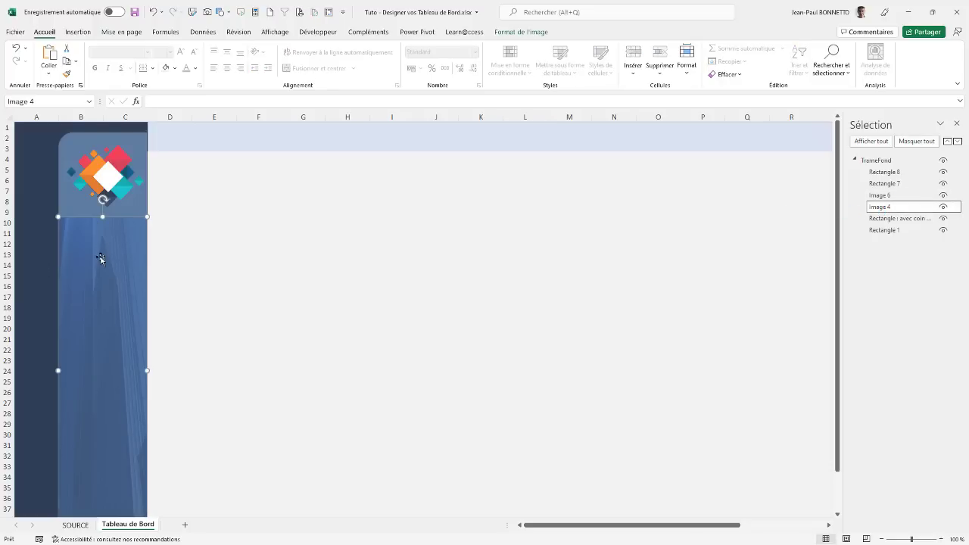
pyautogui.click(887, 206)
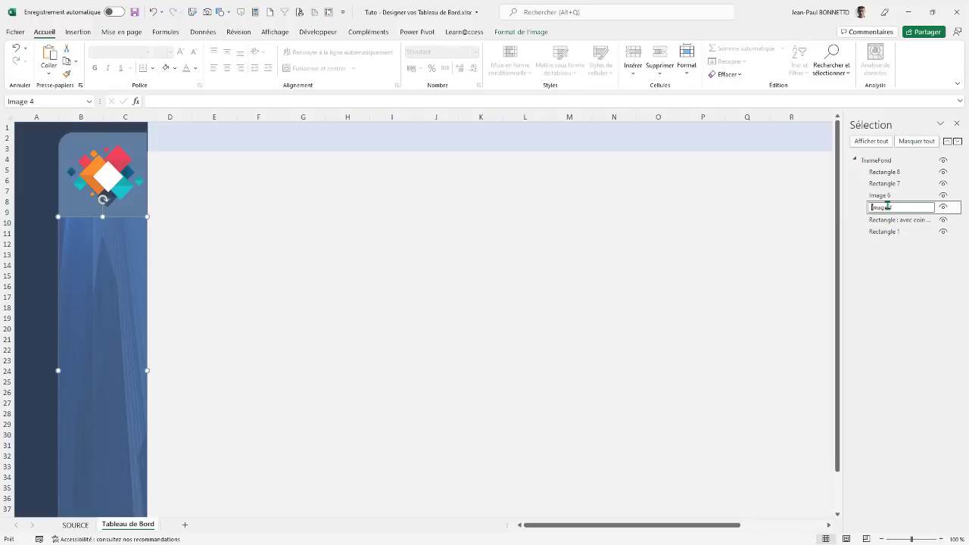
pyautogui.press('Escape')
pyautogui.click(896, 208)
pyautogui.write('Building')
pyautogui.click(879, 197)
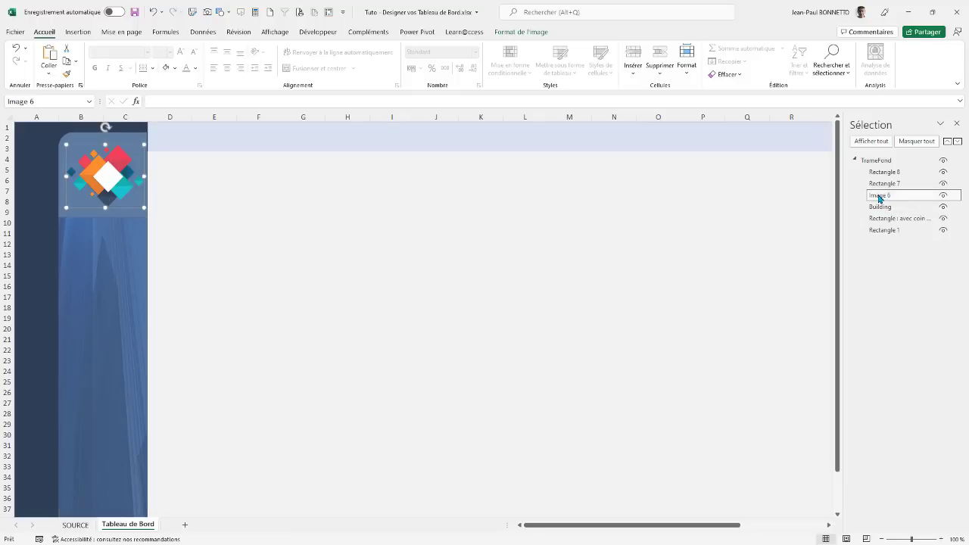
pyautogui.click(890, 198)
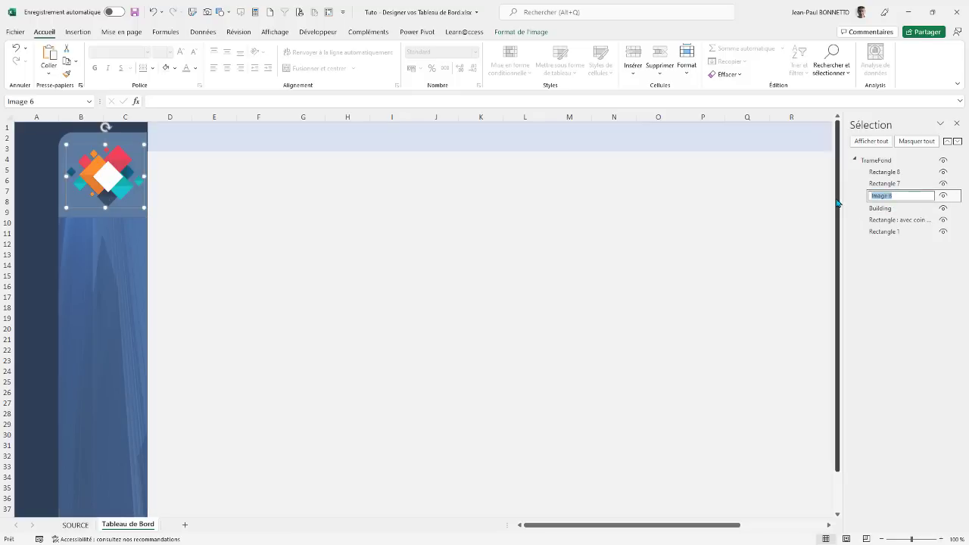
pyautogui.write('Logo')
# Step: Rename the large grey rectangle as Fond and the pale blue header band as Titre
pyautogui.click(880, 173)
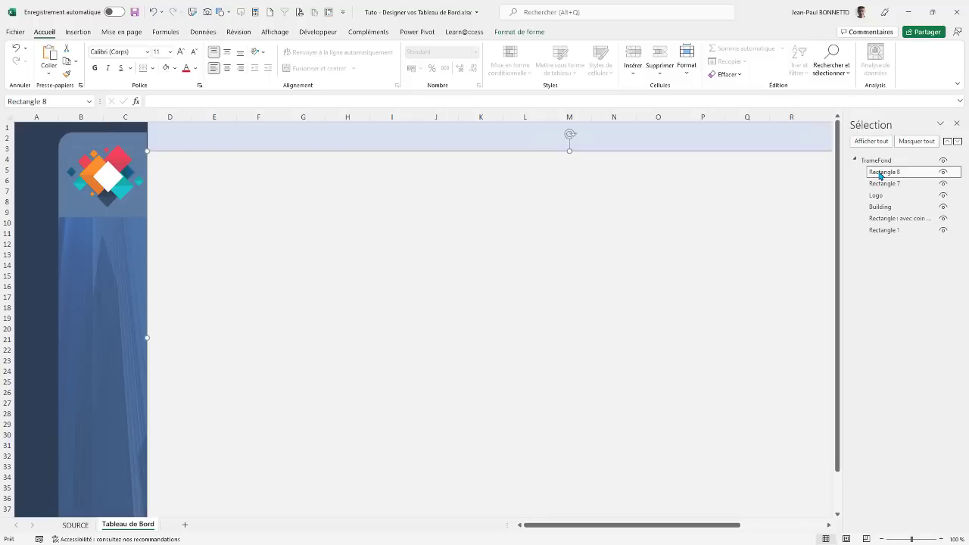
pyautogui.click(912, 172)
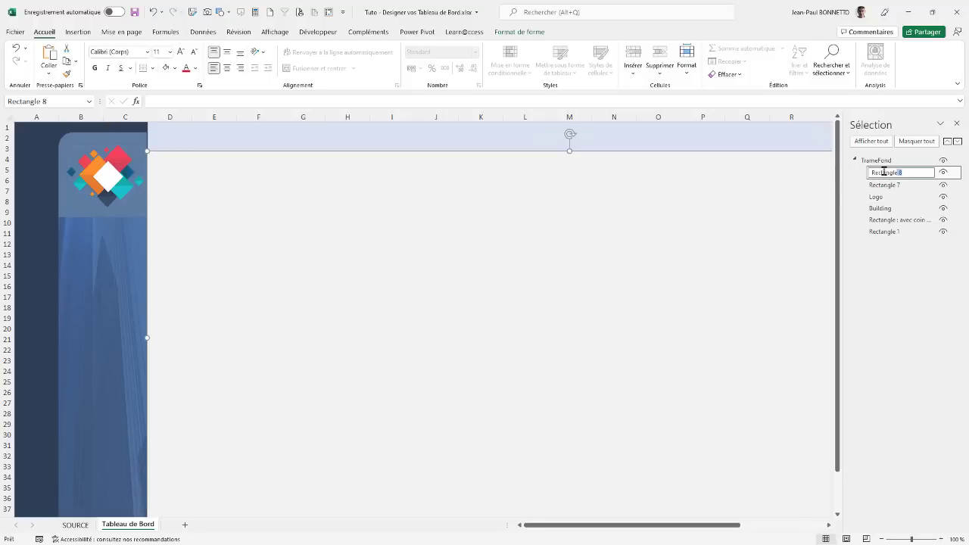
pyautogui.write('Fond')
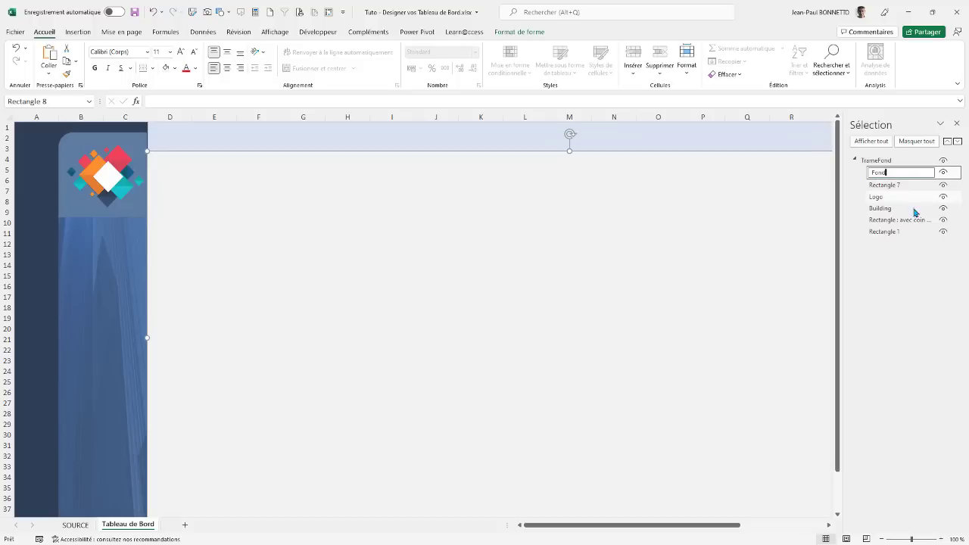
pyautogui.click(881, 186)
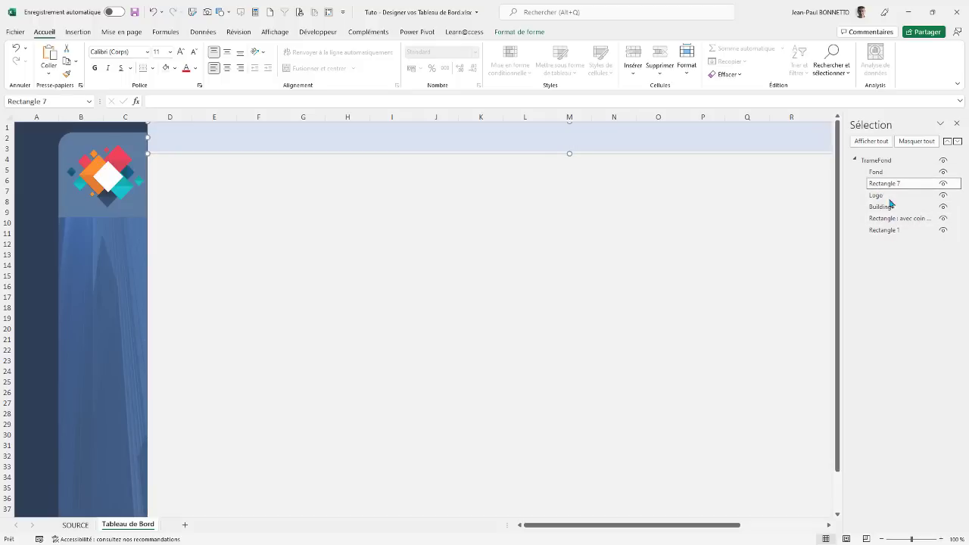
pyautogui.click(907, 185)
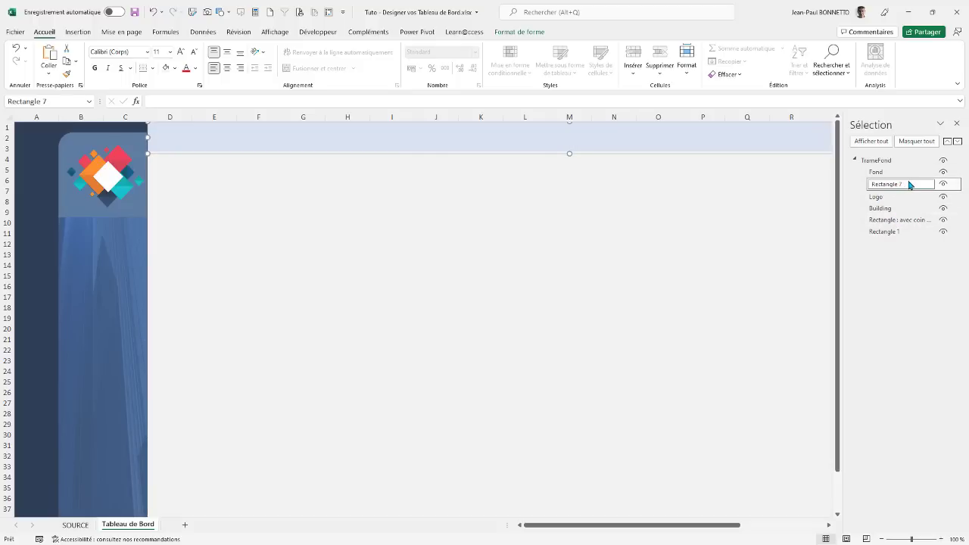
pyautogui.moveTo(909, 184); pyautogui.dragTo(862, 188)
pyautogui.write('Titre')
# Step: Rename the rounded-corner sidebar rectangle as Menu and the dark sidebar rectangle as MargeGauche
pyautogui.click(899, 221)
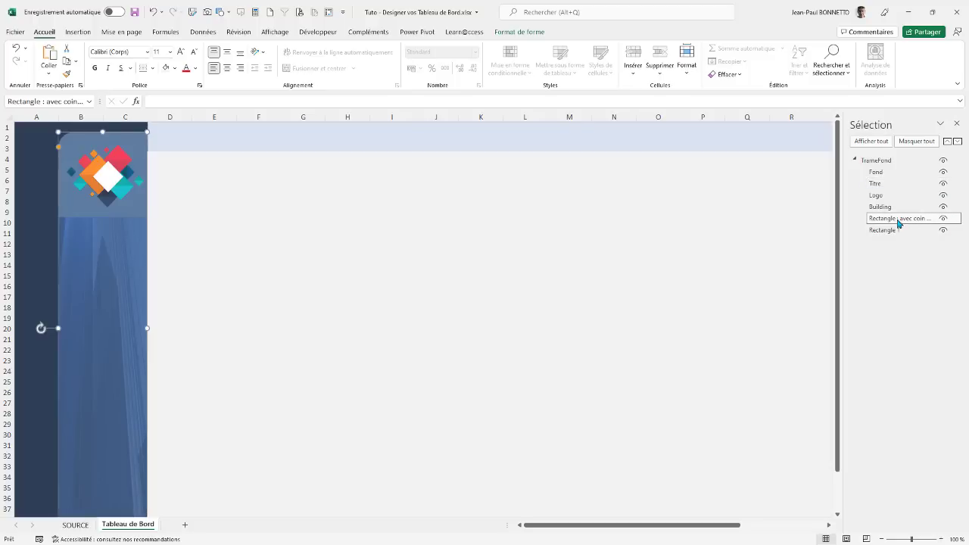
pyautogui.click(898, 220)
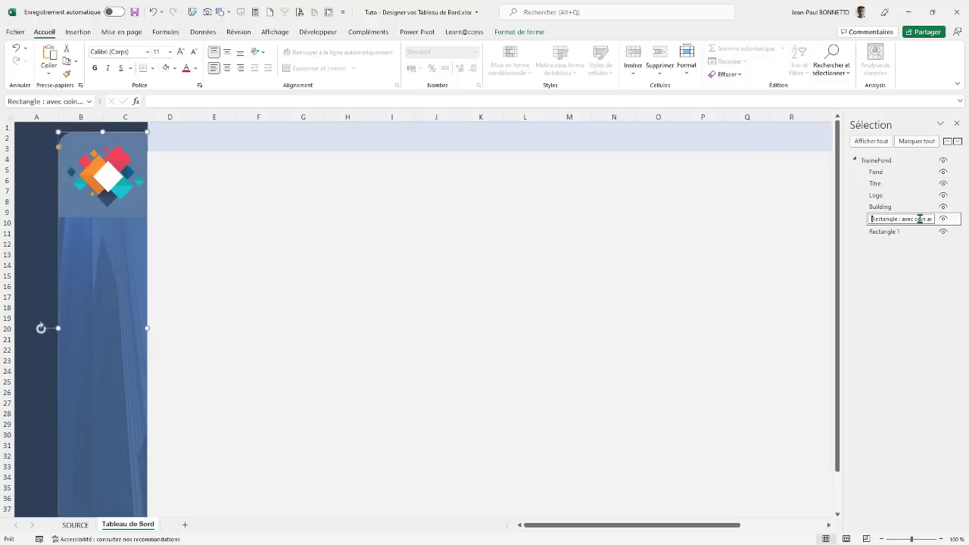
pyautogui.moveTo(872, 219); pyautogui.dragTo(959, 218)
pyautogui.write('Menu')
pyautogui.click(882, 231)
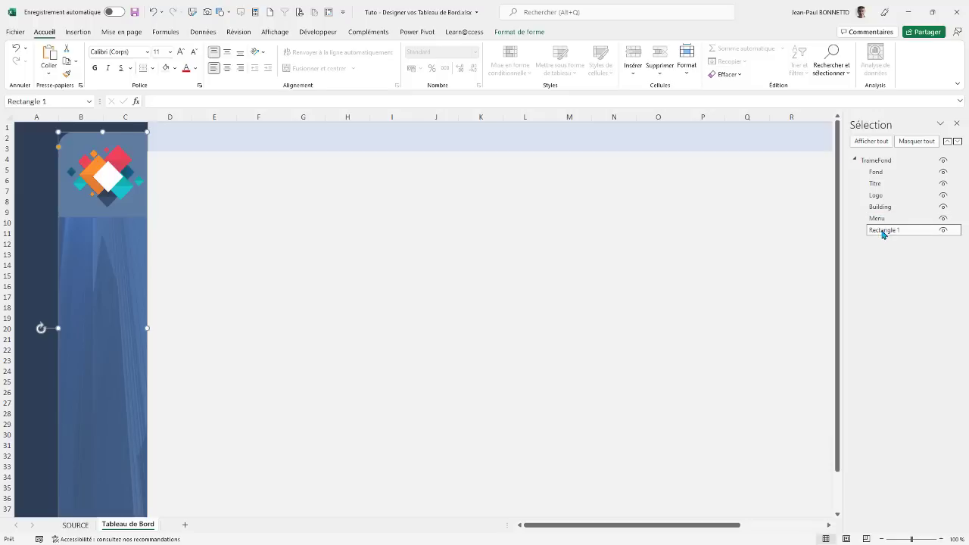
pyautogui.click(884, 232)
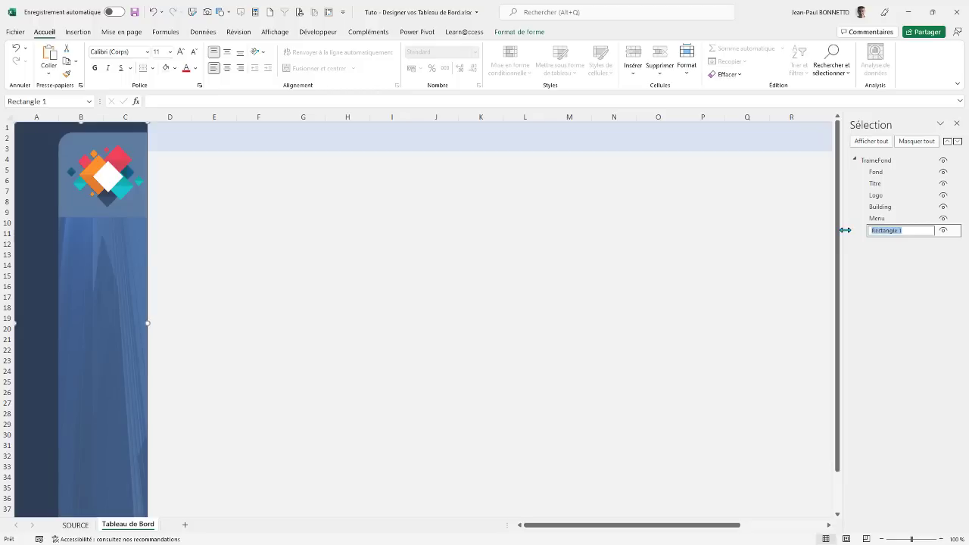
pyautogui.write('Mai')
# Step: Hide and show the Menu and MargeGauche shapes in turn to check them, and close the list of objects
pyautogui.click(898, 194)
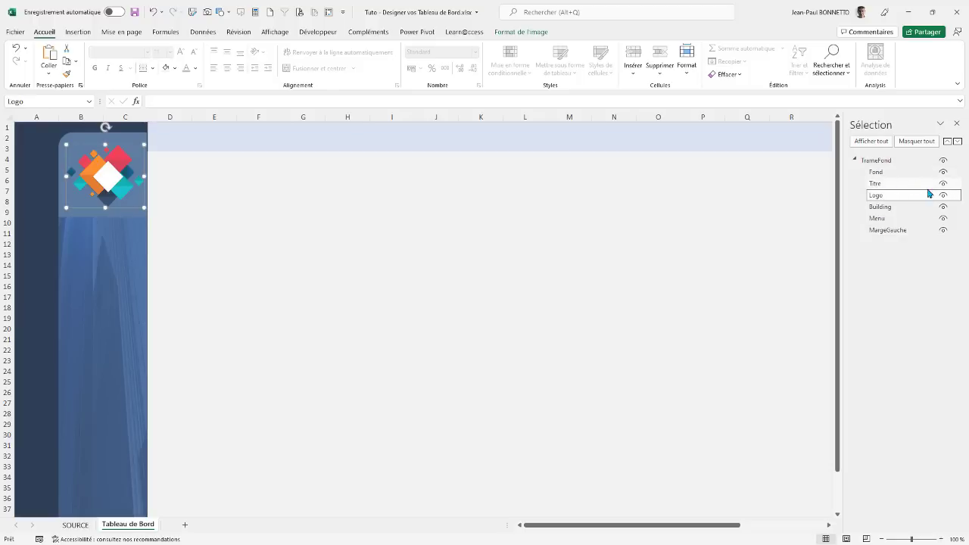
pyautogui.click(943, 219)
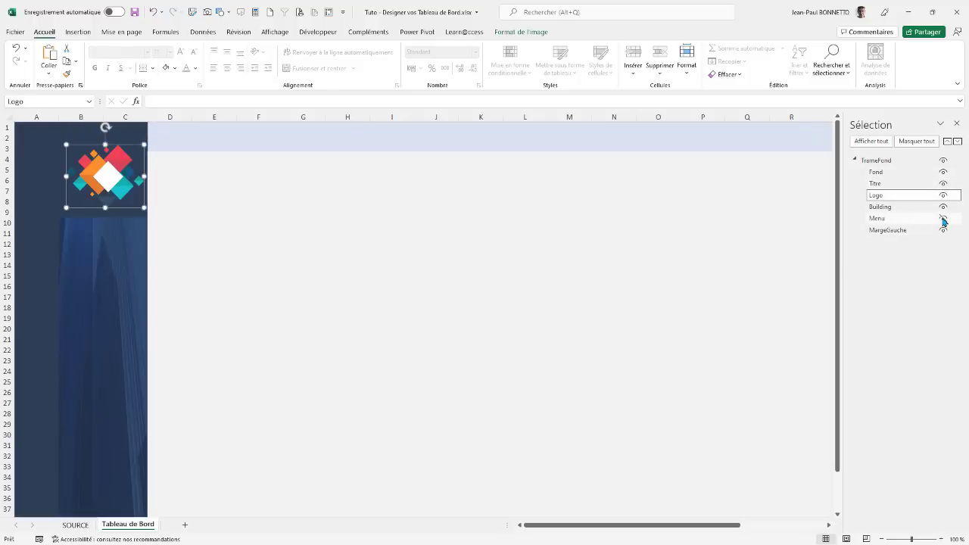
pyautogui.click(943, 219)
pyautogui.click(943, 230)
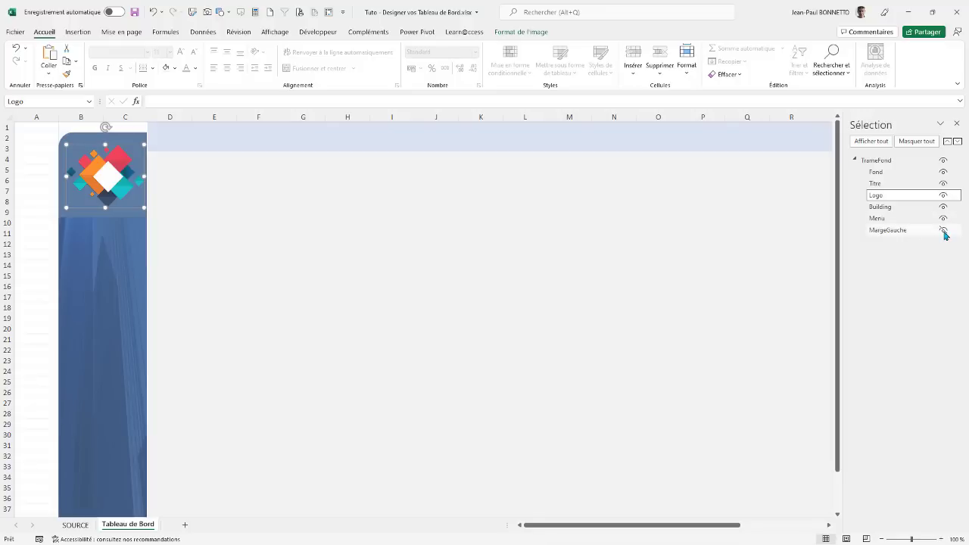
pyautogui.click(943, 230)
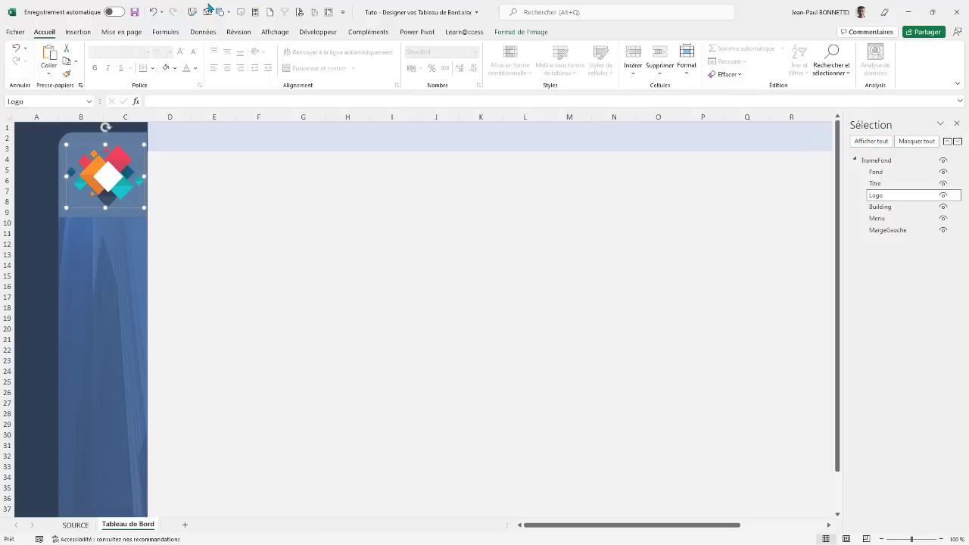
pyautogui.click(957, 124)
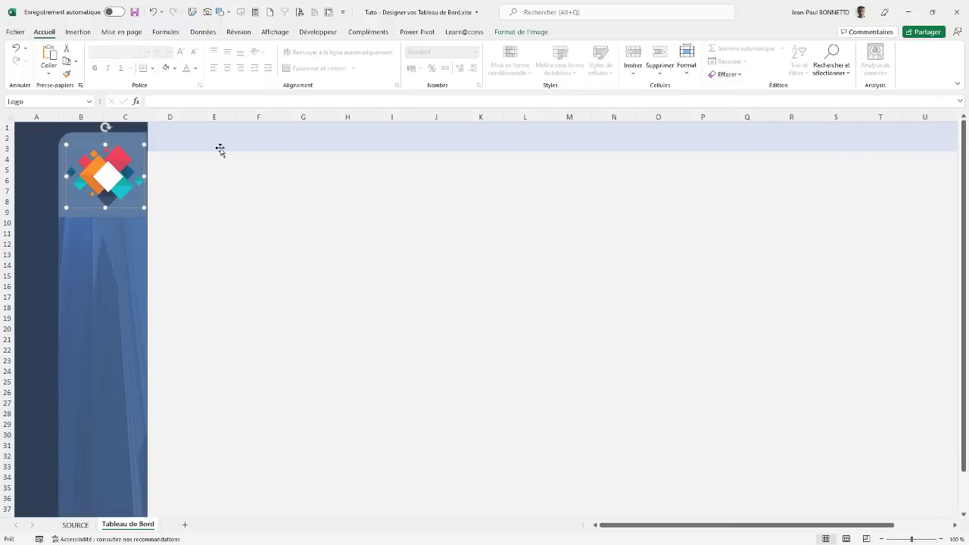
# Step: Draw a rounded-corner rectangle with fully rounded ends on the grey area, about 6.2 cm wide and 1.8 cm high
pyautogui.click(280, 138)
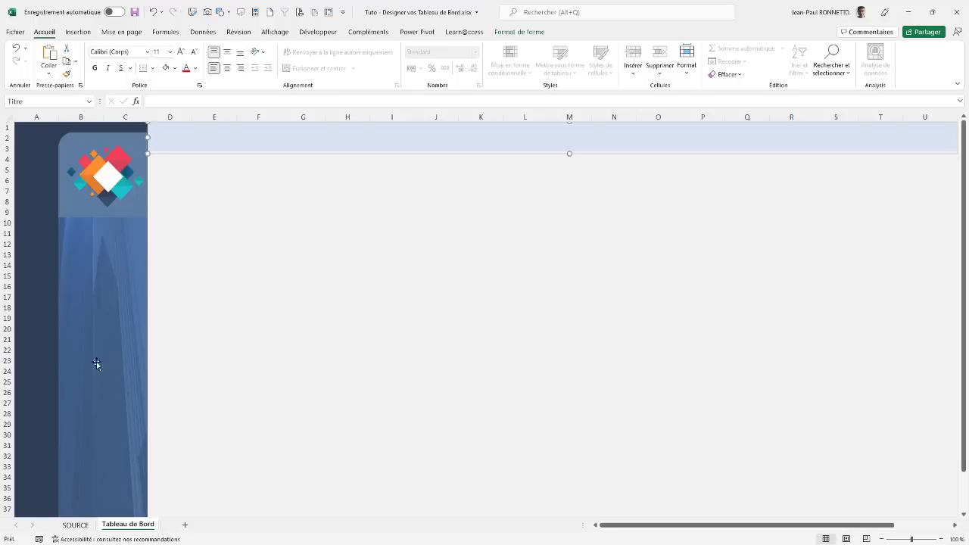
pyautogui.click(299, 261)
pyautogui.click(78, 32)
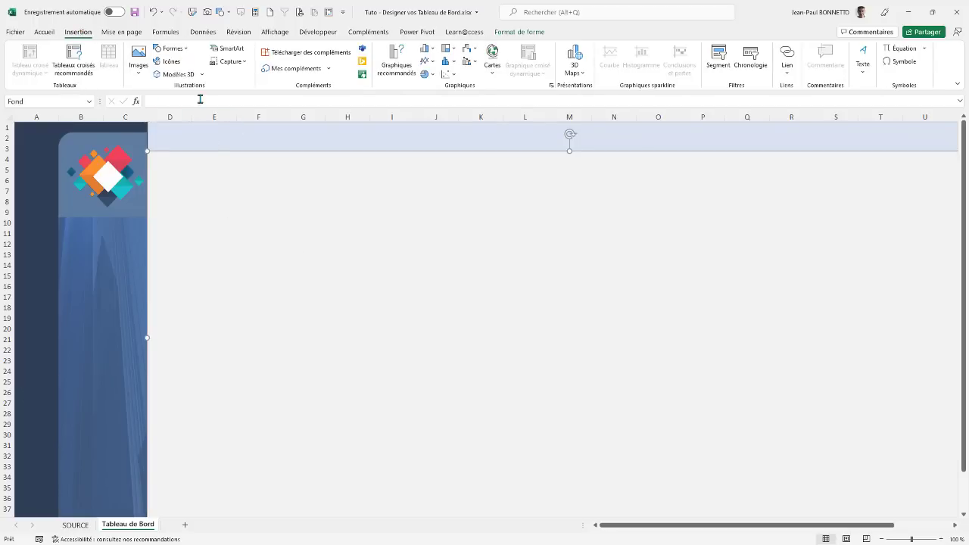
pyautogui.click(186, 51)
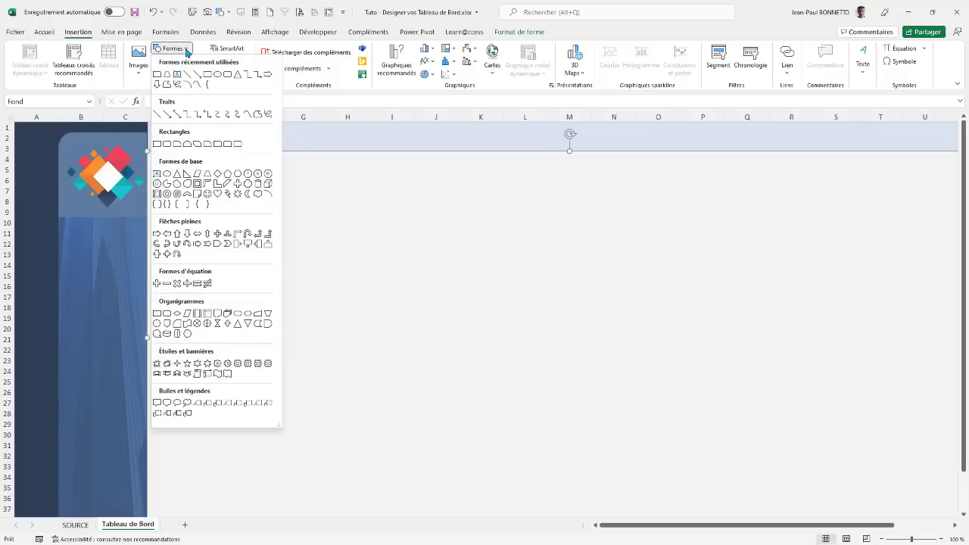
pyautogui.click(228, 74)
pyautogui.moveTo(231, 238); pyautogui.dragTo(348, 272)
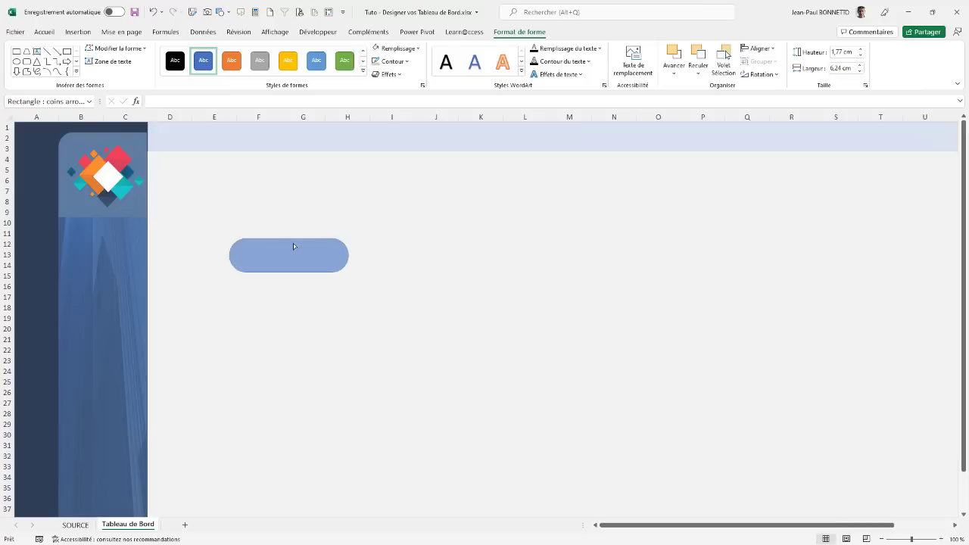
# Step: Shift the blue rounded rectangle slightly and set its height to 1.5 cm and its width to 6.1 cm
pyautogui.moveTo(292, 252)
pyautogui.mouseDown()
pyautogui.moveTo(280, 258)
pyautogui.moveTo(281, 271)
pyautogui.moveTo(281, 258)
pyautogui.mouseUp()
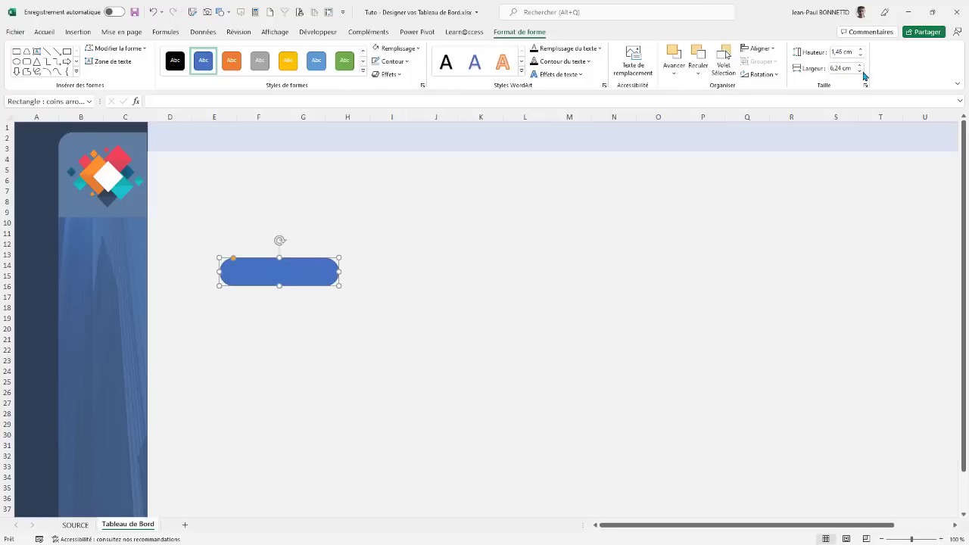
pyautogui.click(860, 49)
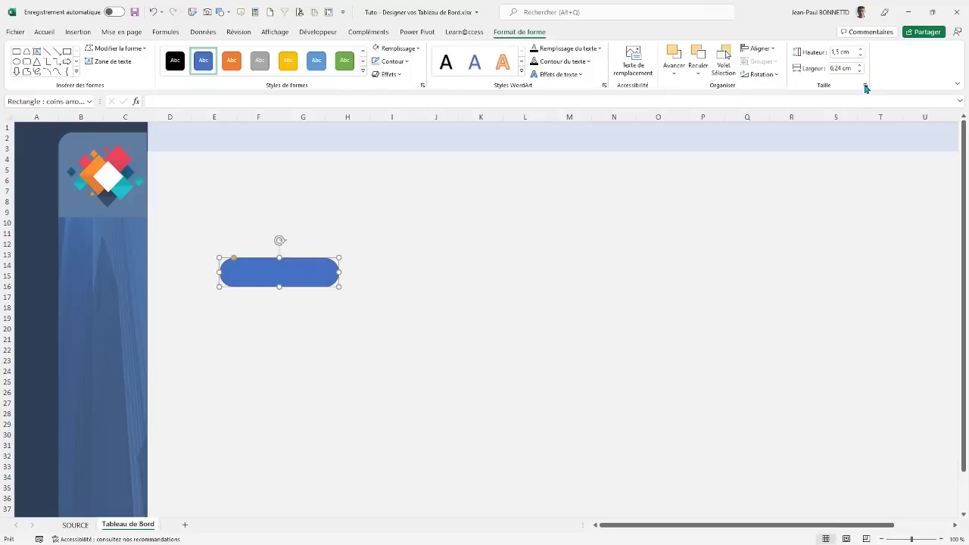
pyautogui.click(860, 71)
pyautogui.click(859, 71)
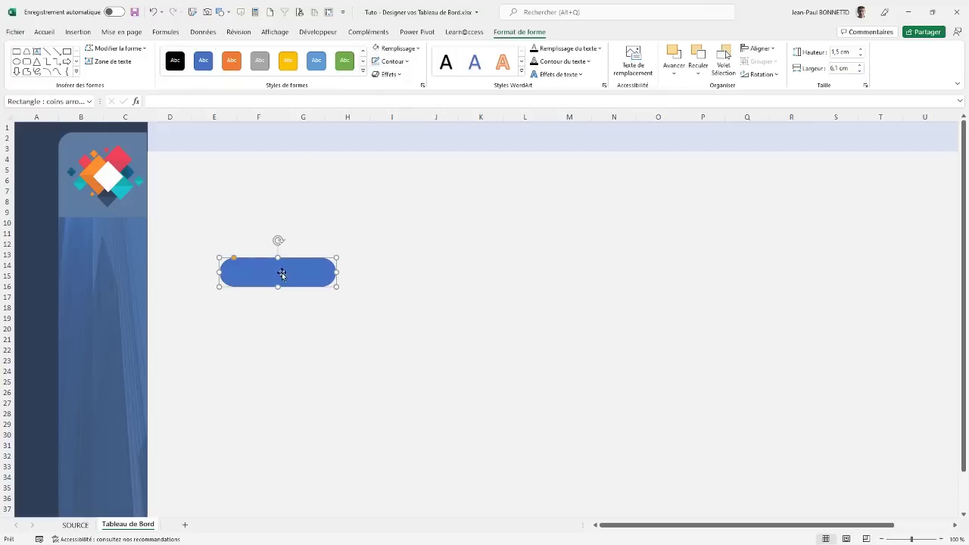
# Step: Give the rounded rectangle the background's light grey fill without outline and place it below the logo, overlapping the sidebar and grey area
pyautogui.moveTo(280, 272); pyautogui.dragTo(165, 266)
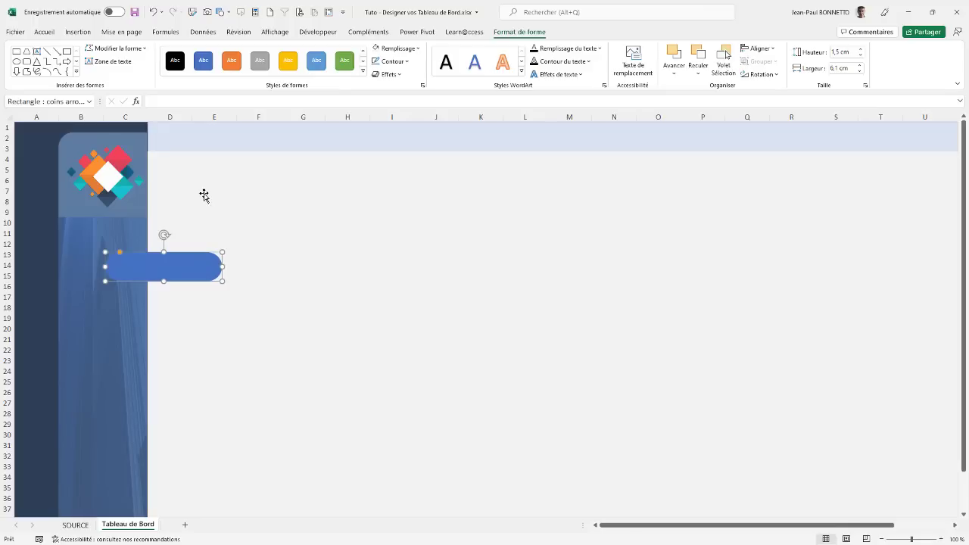
pyautogui.click(378, 48)
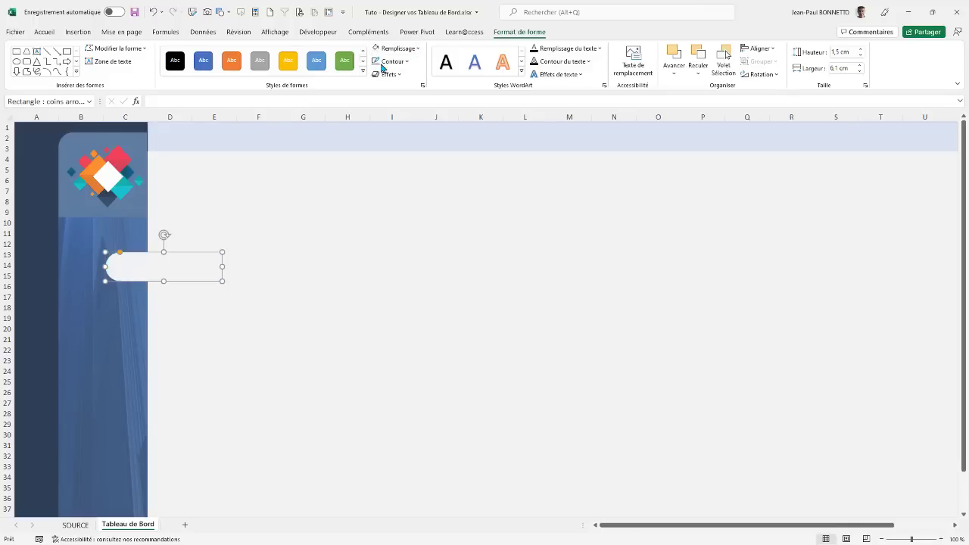
pyautogui.moveTo(189, 266); pyautogui.dragTo(135, 254)
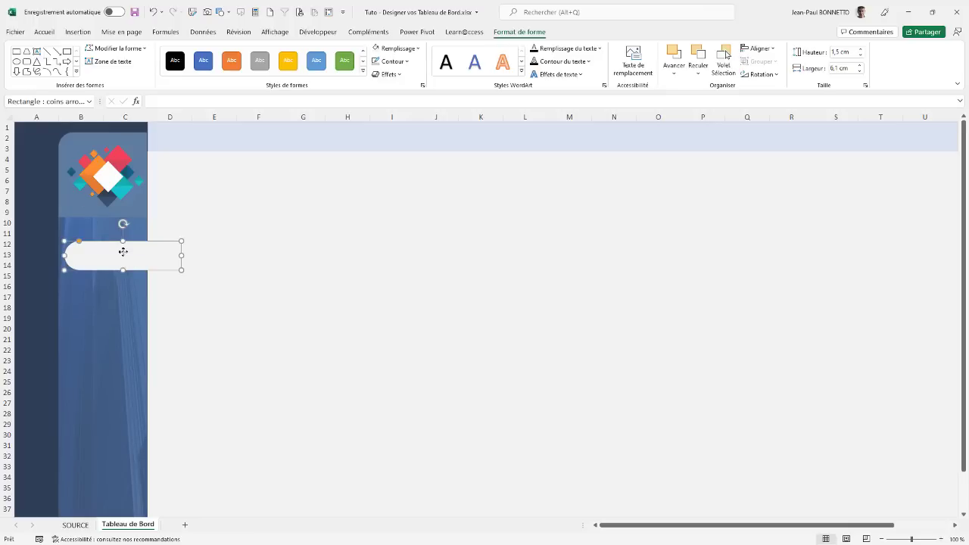
pyautogui.moveTo(128, 253); pyautogui.dragTo(126, 251)
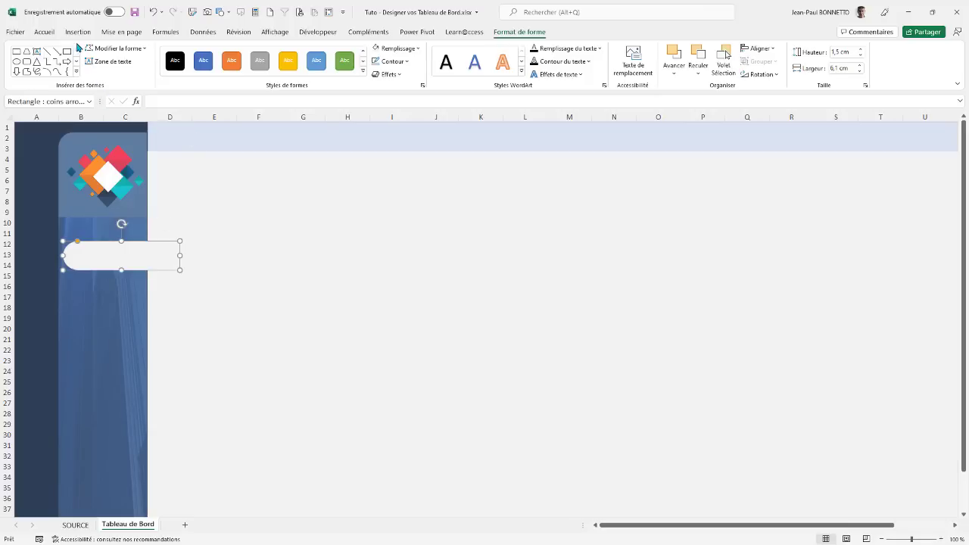
# Step: Insert a text box about 7.8 cm wide and 1.5 cm high on the grey area with the text DASHBOARD
pyautogui.click(45, 34)
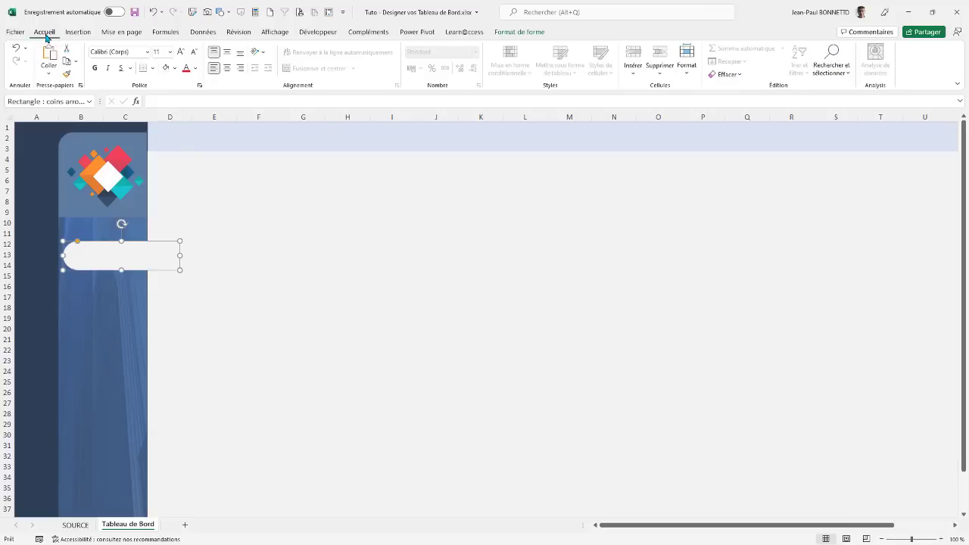
pyautogui.click(76, 32)
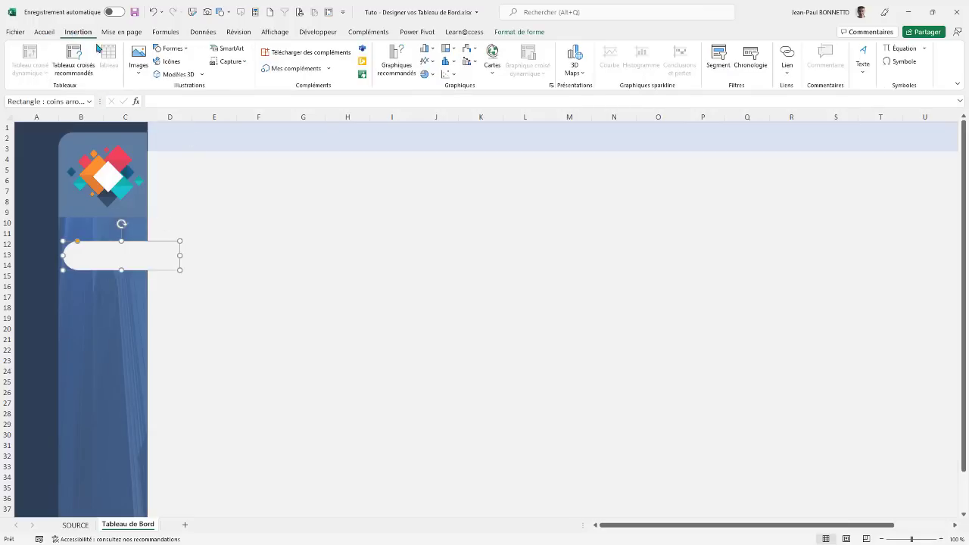
pyautogui.click(174, 49)
pyautogui.click(177, 75)
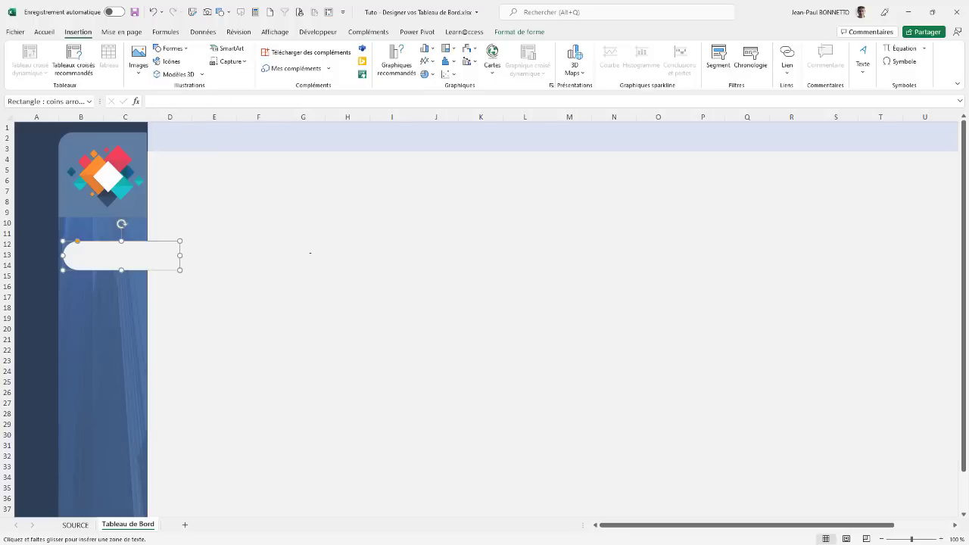
pyautogui.moveTo(286, 205); pyautogui.dragTo(433, 234)
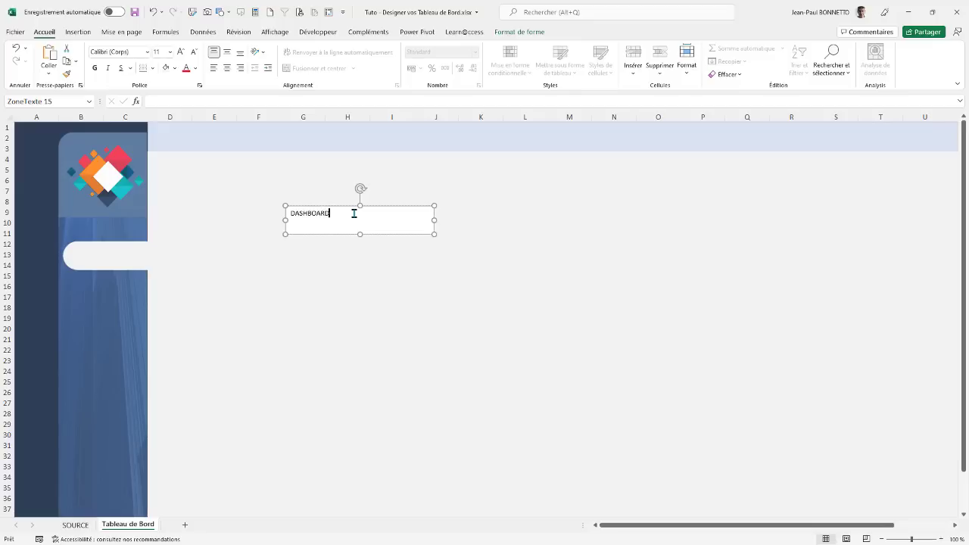
pyautogui.write('DASHBOARD')
# Step: Centre the DASHBOARD text horizontally and vertically in its box and make it bold
pyautogui.click(367, 233)
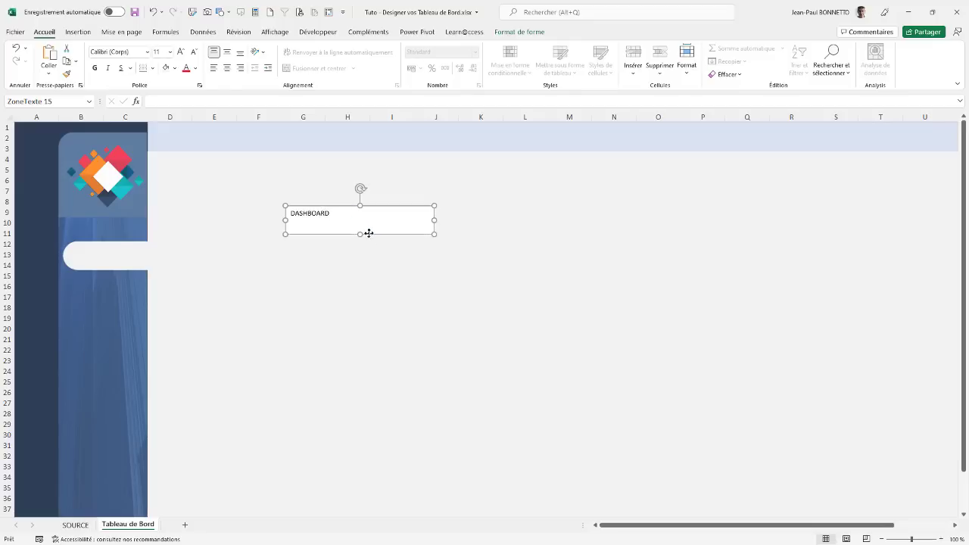
pyautogui.click(227, 69)
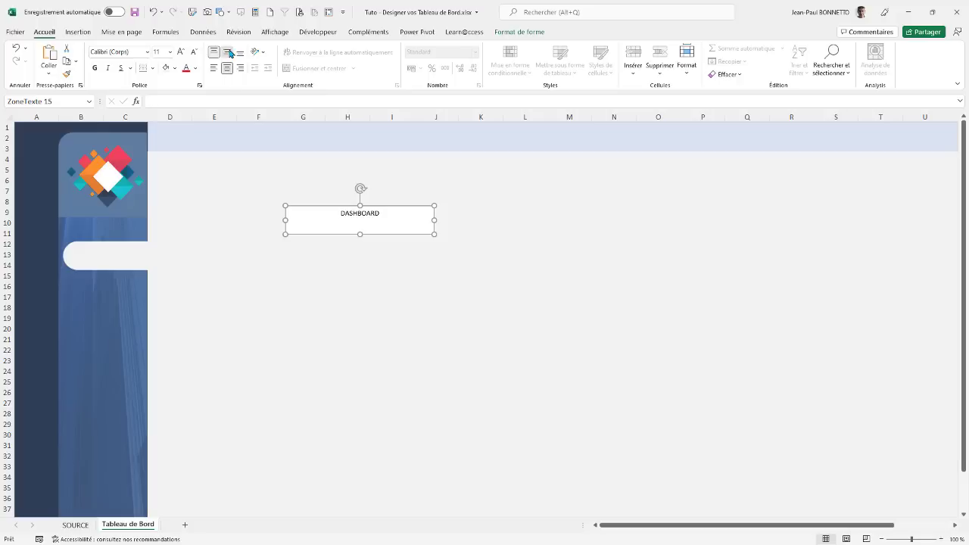
pyautogui.click(229, 53)
pyautogui.click(95, 68)
pyautogui.click(519, 32)
pyautogui.click(445, 60)
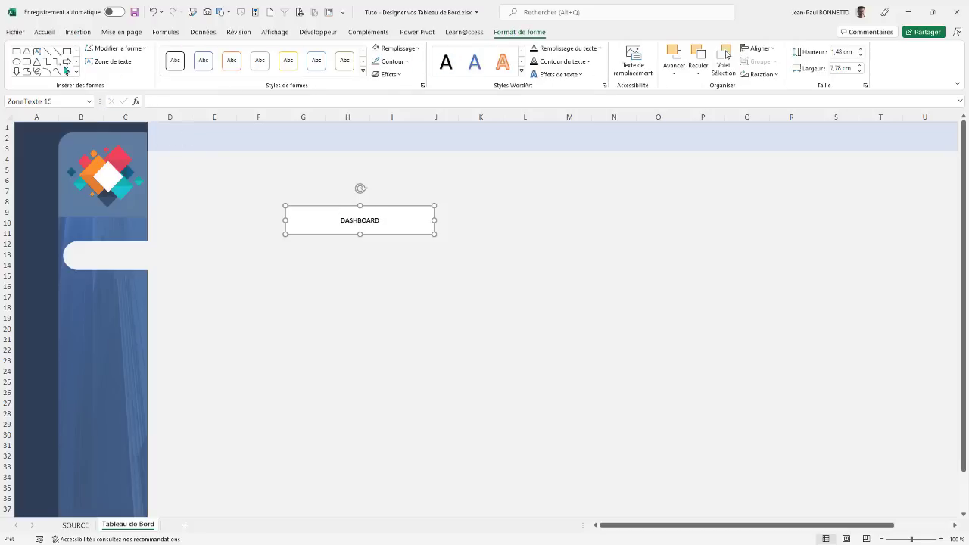
pyautogui.click(48, 33)
pyautogui.click(95, 68)
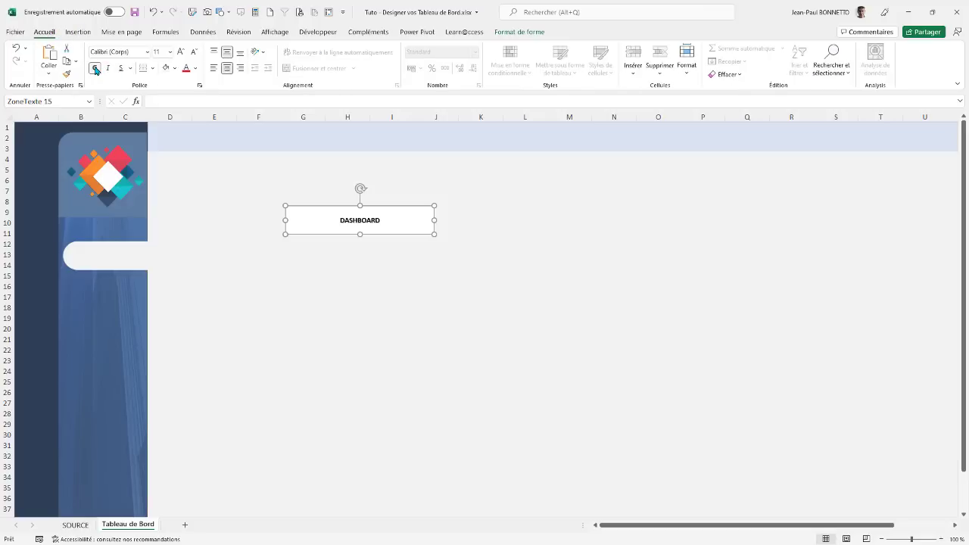
# Step: Change the DASHBOARD text's font to Agency FB and enlarge it by several size steps
pyautogui.click(147, 53)
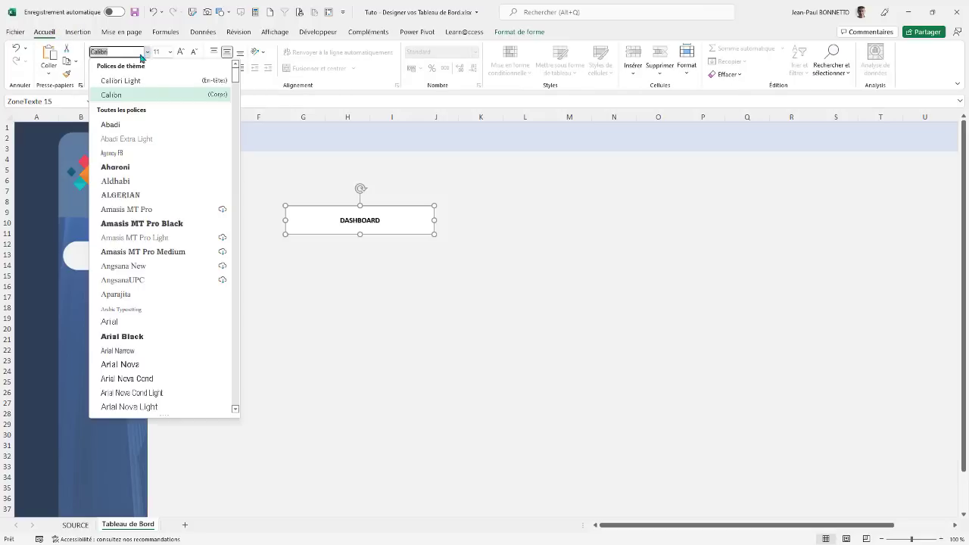
pyautogui.click(114, 154)
pyautogui.click(181, 53)
pyautogui.click(181, 53)
pyautogui.click(181, 53)
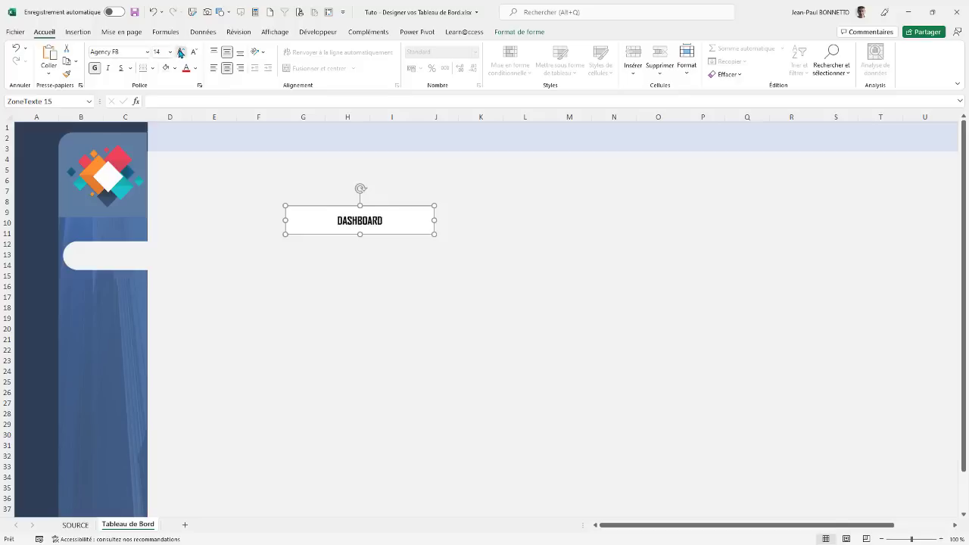
pyautogui.click(181, 53)
pyautogui.click(181, 53)
# Step: Remove the text box's fill and outline, narrow it to about 3.8 cm and place it over the light rounded rectangle in the sidebar
pyautogui.click(511, 33)
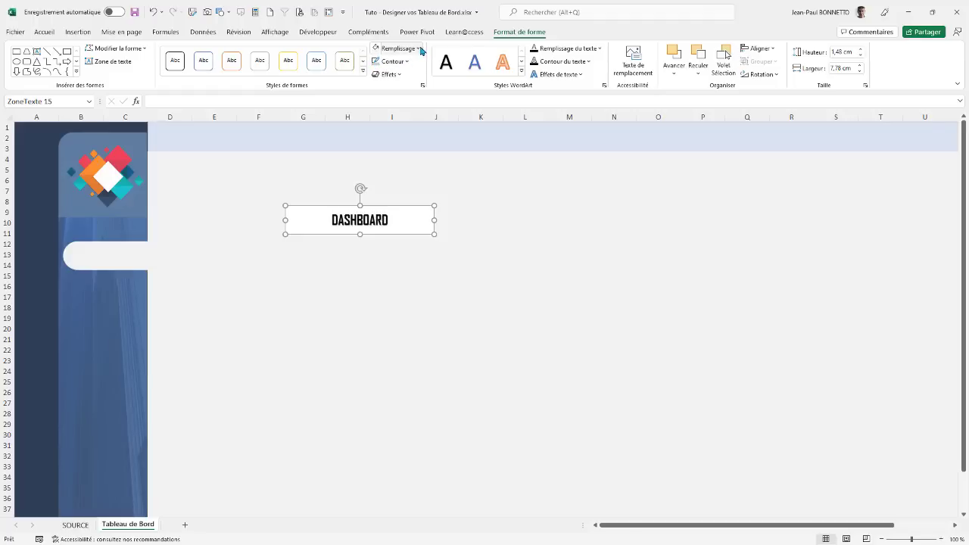
pyautogui.click(419, 48)
pyautogui.click(398, 204)
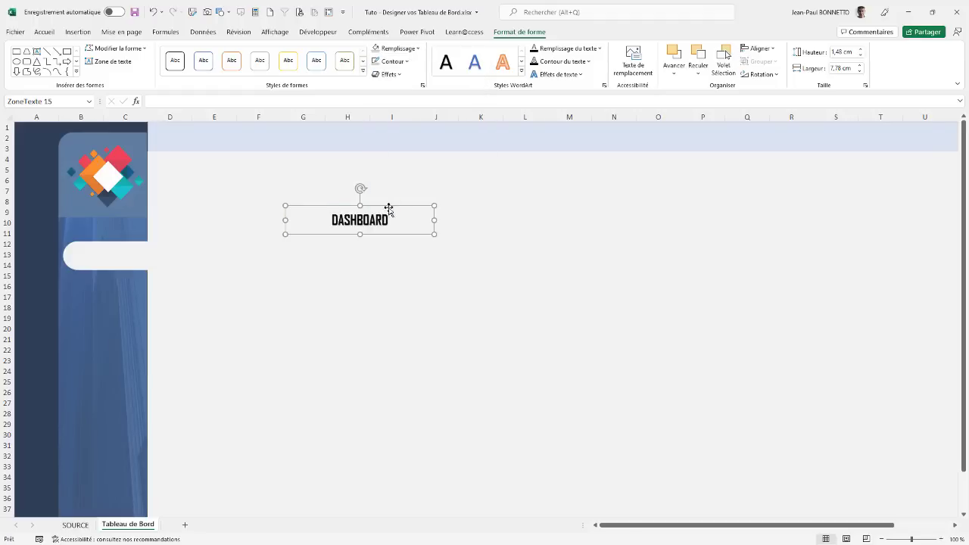
pyautogui.moveTo(397, 236); pyautogui.dragTo(144, 261)
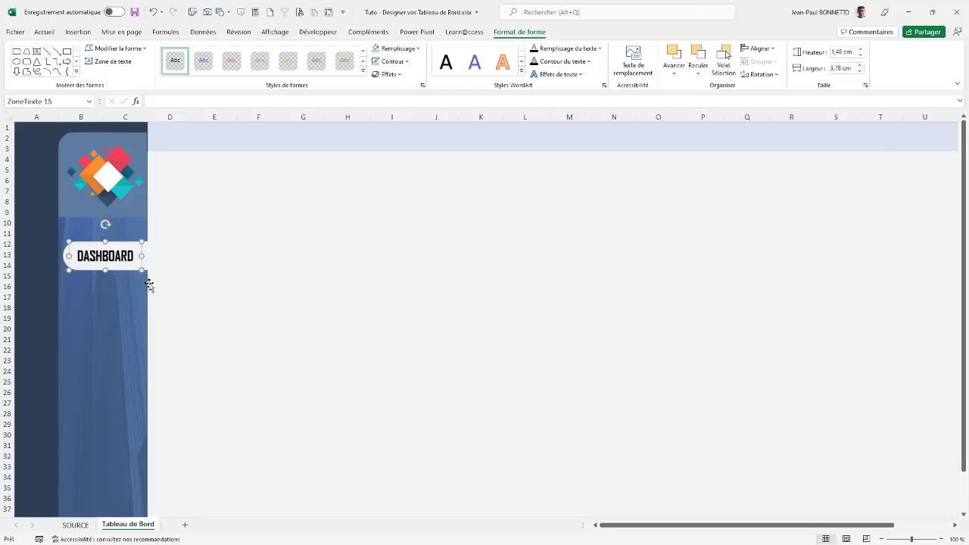
# Step: Group the DASHBOARD text box with the light rounded rectangle and name the group Menu1
pyautogui.keyDown('ctrl'); pyautogui.click(150, 261); pyautogui.keyUp('ctrl')
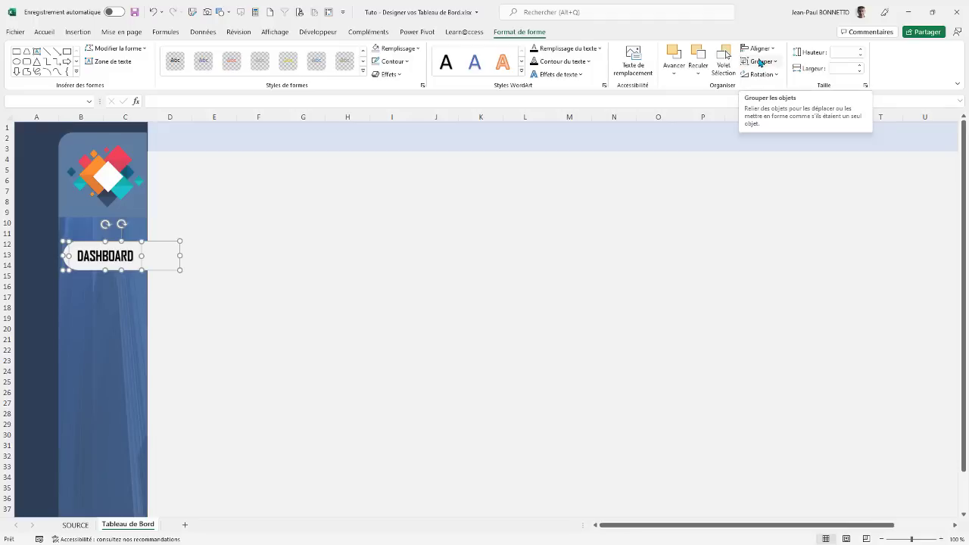
pyautogui.click(760, 62)
pyautogui.click(772, 77)
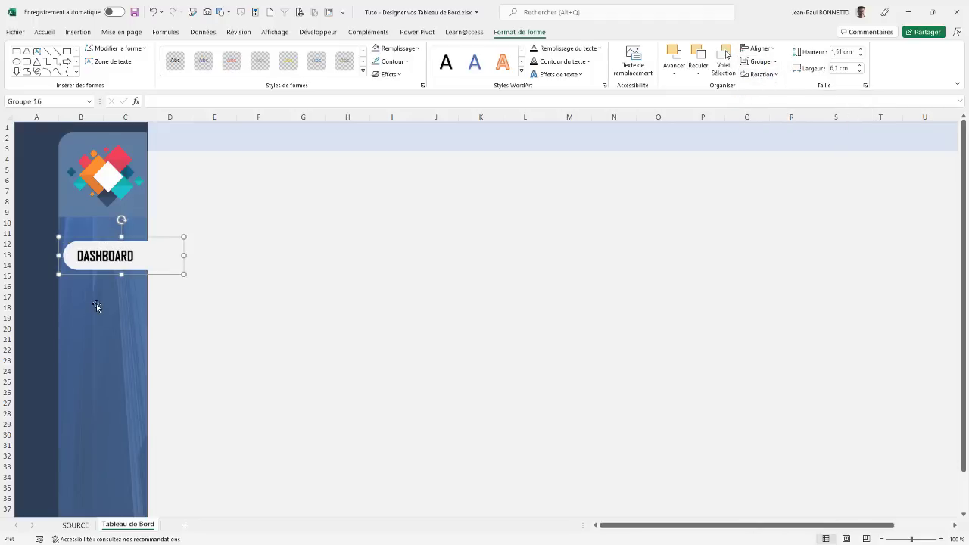
pyautogui.click(44, 102)
pyautogui.write('Menu1')
pyautogui.press('Return')
pyautogui.click(232, 311)
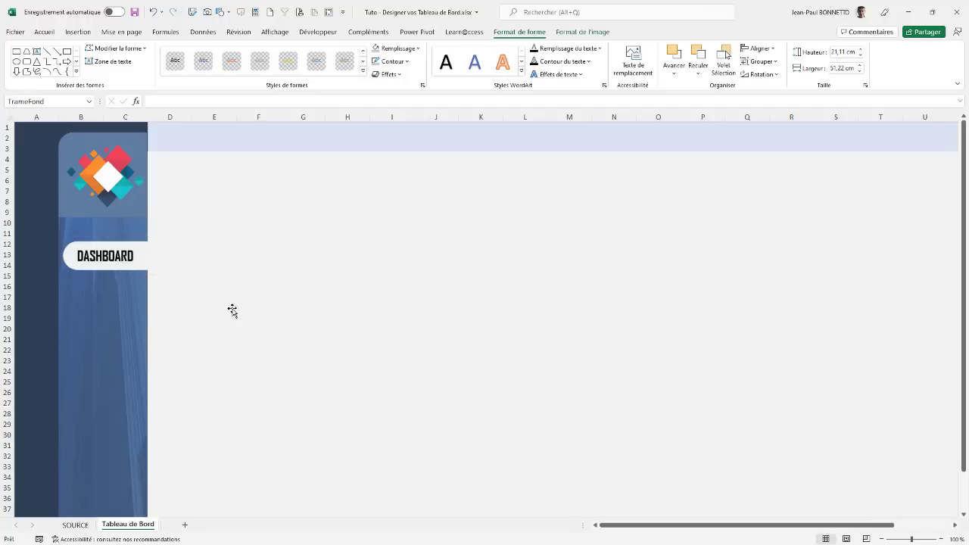
# Step: Duplicate the DASHBOARD text box within the Menu1 group and place the copy below the original, around row 19 of the sidebar
pyautogui.click(111, 266)
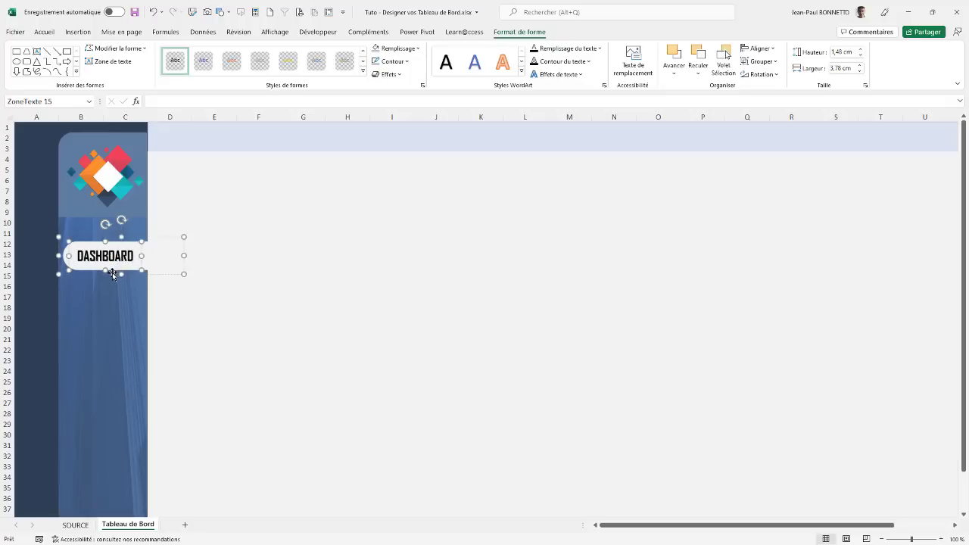
pyautogui.click(115, 274)
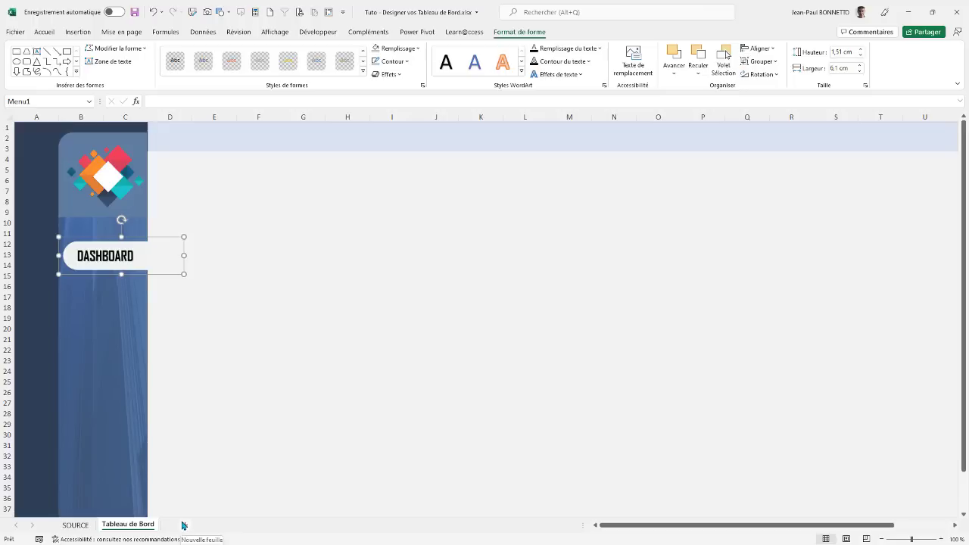
pyautogui.click(124, 256)
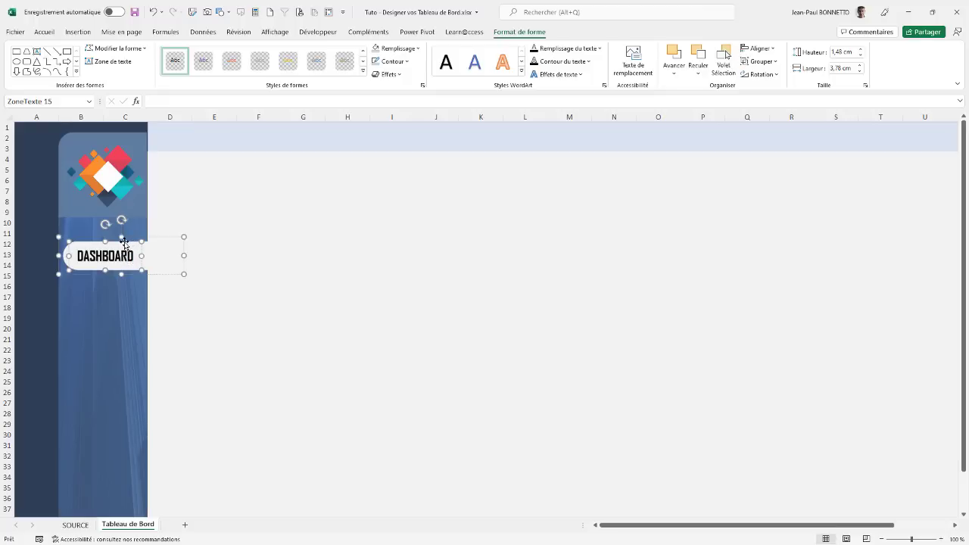
pyautogui.click(159, 266)
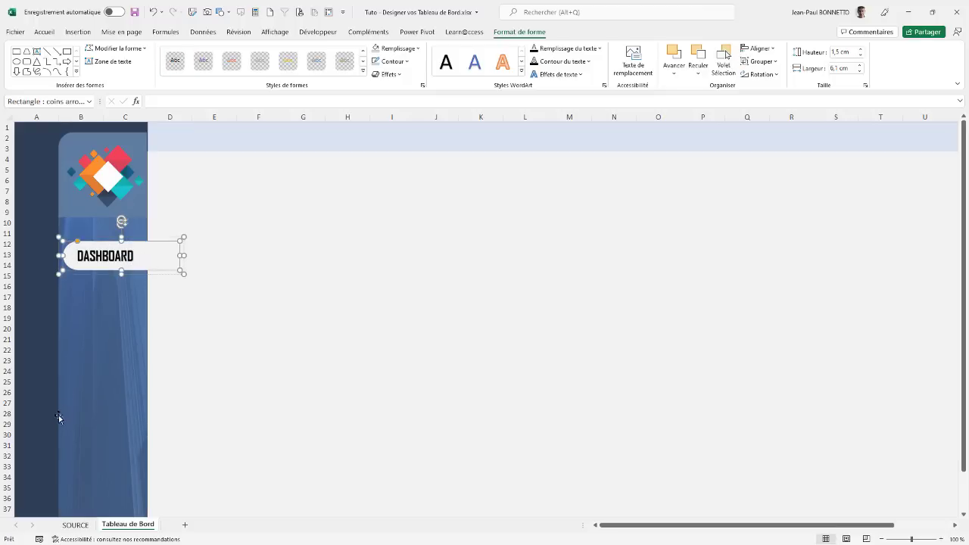
pyautogui.click(102, 254)
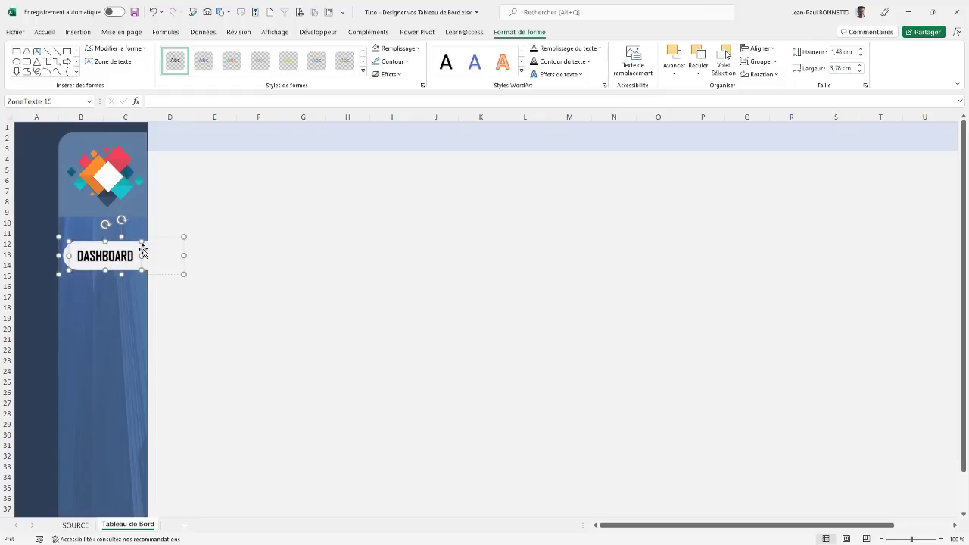
pyautogui.hotkey('ctrl', 'd')
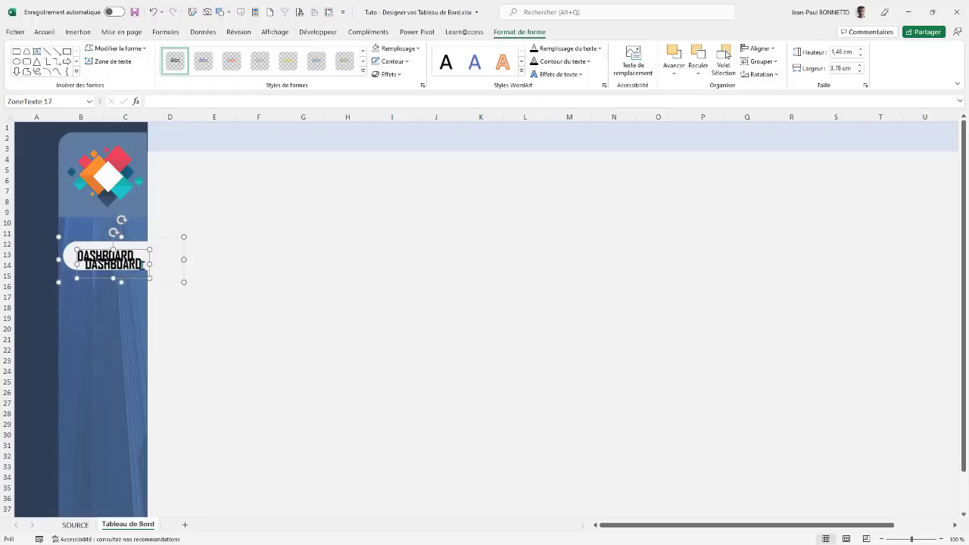
pyautogui.moveTo(143, 281); pyautogui.dragTo(137, 335)
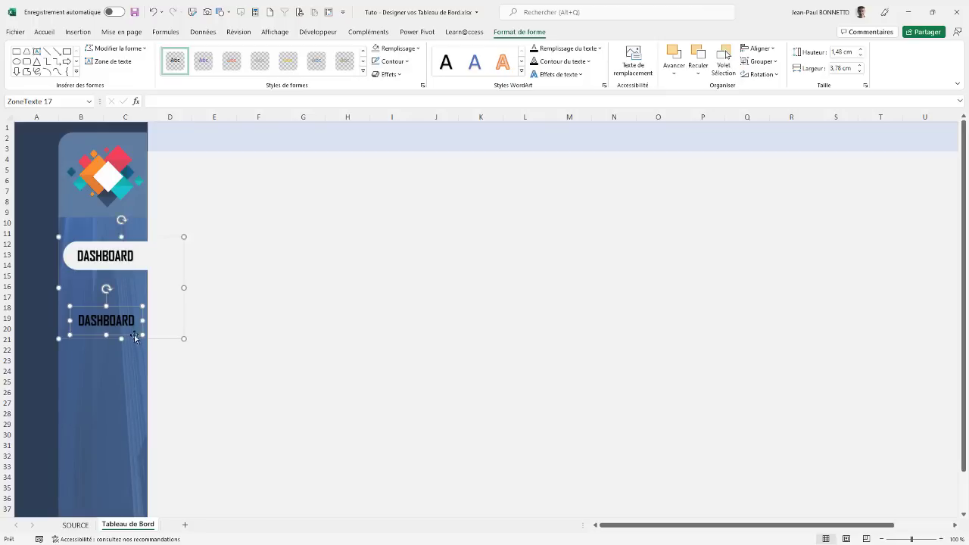
pyautogui.click(155, 338)
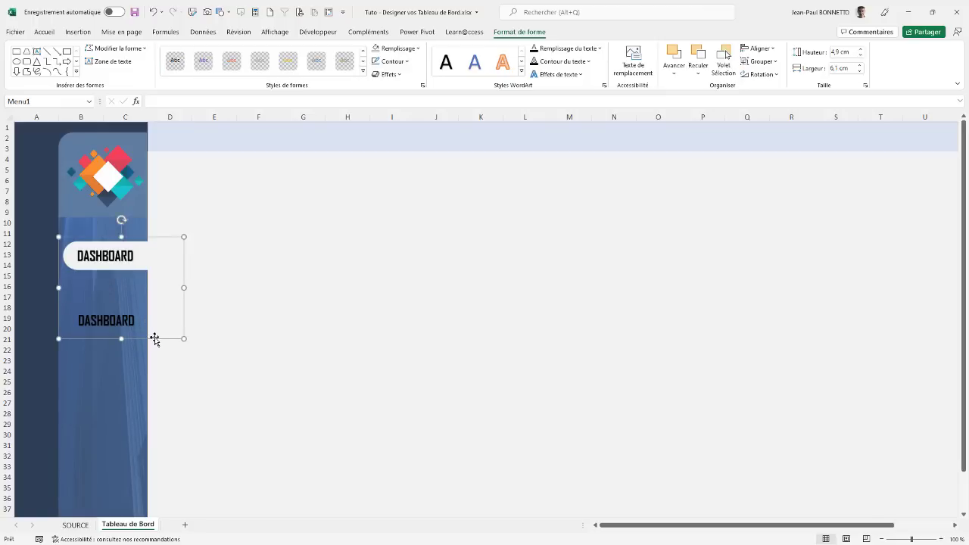
# Step: Undo the placement of the duplicated DASHBOARD text box and remove the copy from the Menu1 group
pyautogui.moveTo(121, 338)
pyautogui.mouseDown()
pyautogui.moveTo(121, 283)
pyautogui.moveTo(121, 337)
pyautogui.mouseUp()
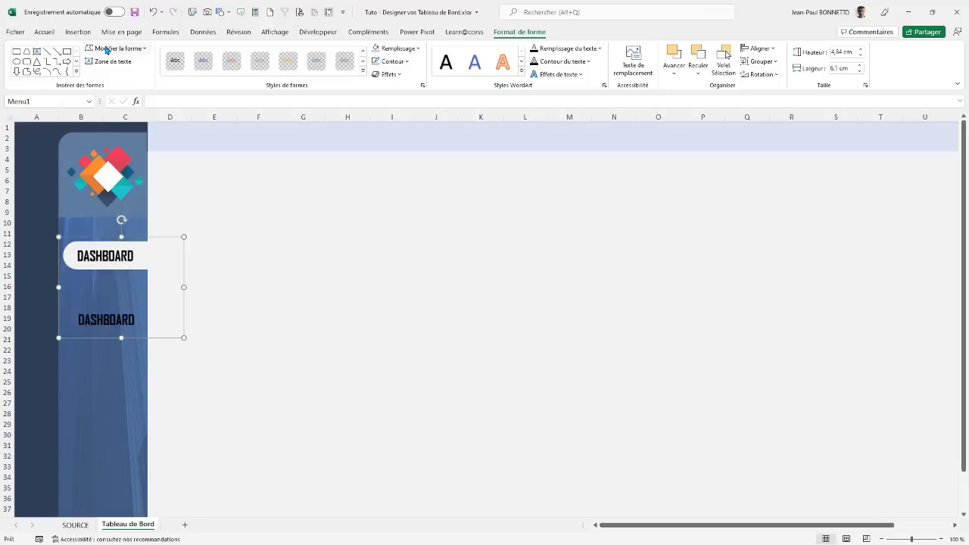
pyautogui.click(155, 12)
pyautogui.click(155, 13)
pyautogui.click(118, 325)
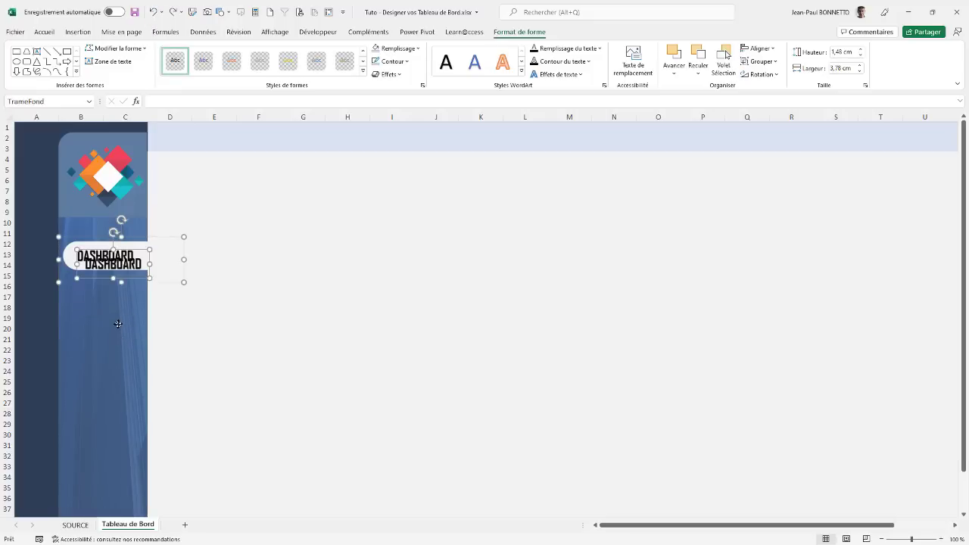
pyautogui.click(143, 265)
pyautogui.moveTo(150, 255); pyautogui.dragTo(141, 248)
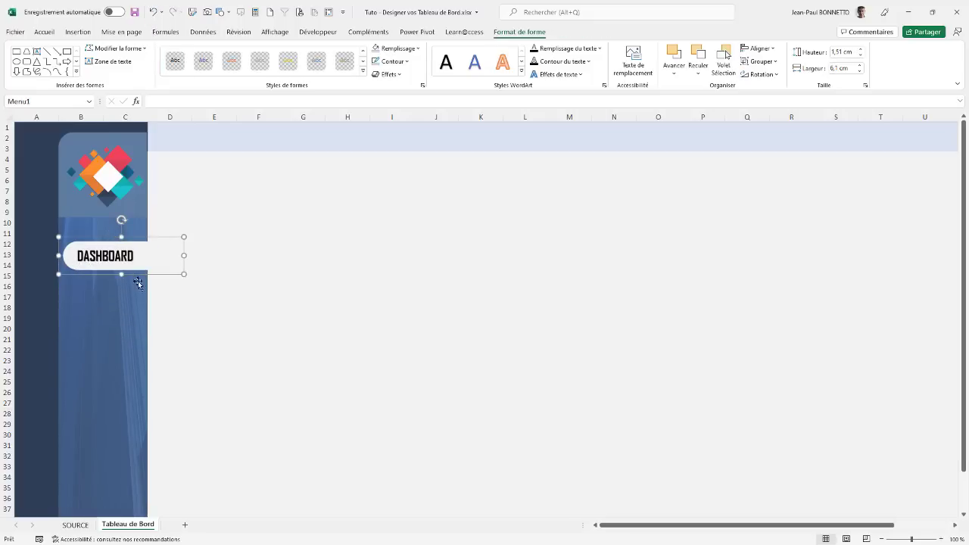
# Step: Paste the DASHBOARD text box outside the Menu1 group and place it below the original, around row 19 of the sidebar
pyautogui.click(108, 303)
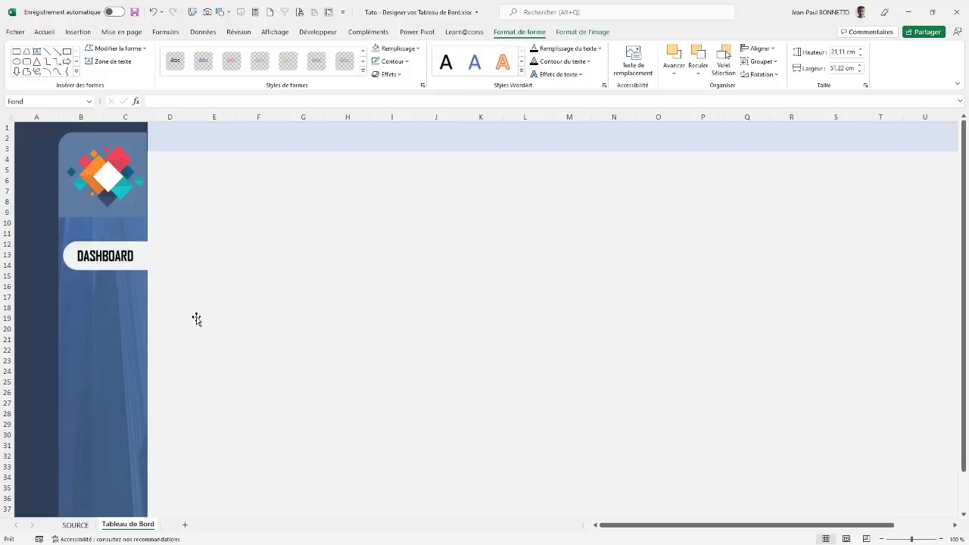
pyautogui.hotkey('ctrl', 'v')
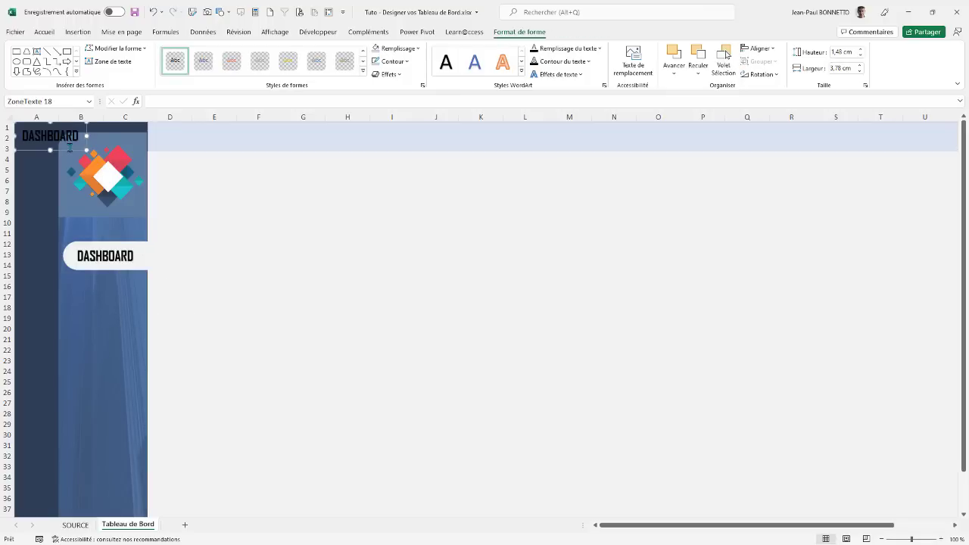
pyautogui.moveTo(68, 151); pyautogui.dragTo(122, 330)
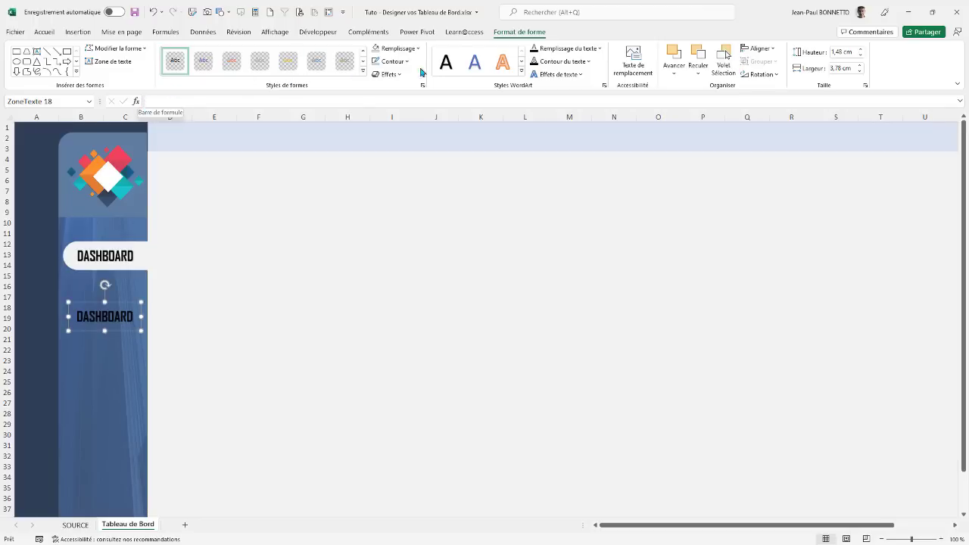
# Step: Colour the pasted text box's text white and replace its wording with COMMERCIAUX
pyautogui.click(45, 32)
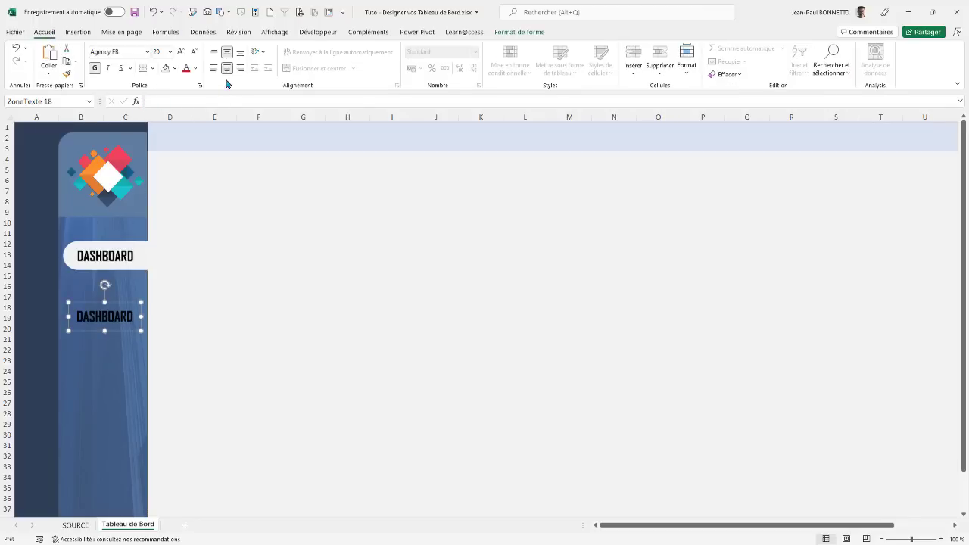
pyautogui.click(196, 69)
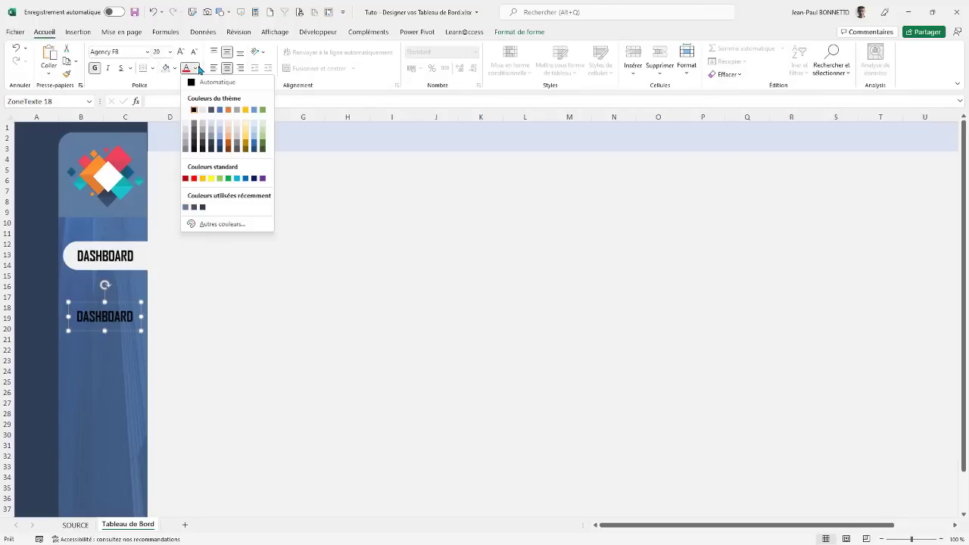
pyautogui.click(185, 111)
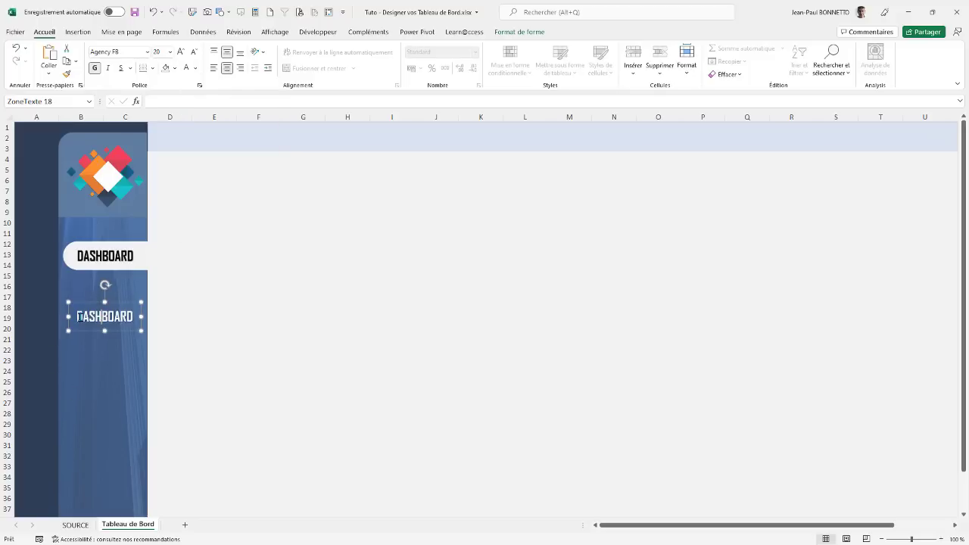
pyautogui.moveTo(78, 317); pyautogui.dragTo(152, 318)
pyautogui.write('C')
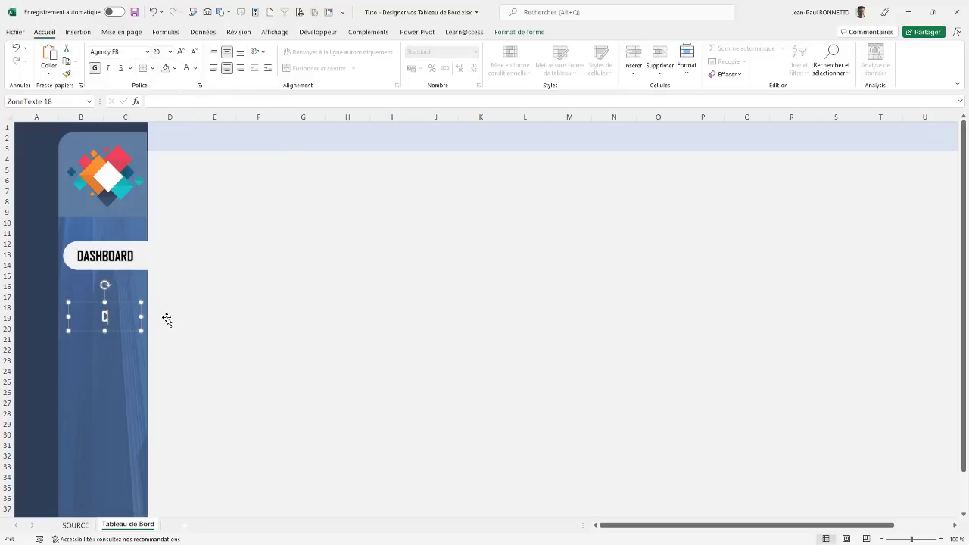
pyautogui.write('OMMERCIAUX')
# Step: Create two more labels below COMMERCIAUX by duplicating its text box, and reword them as CLIENTS and REGIONS
pyautogui.moveTo(141, 319); pyautogui.dragTo(152, 371)
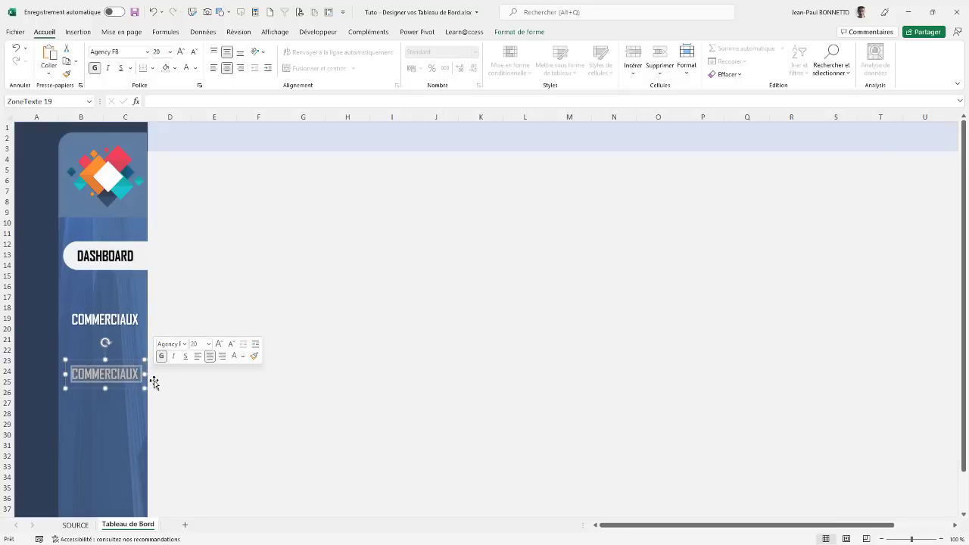
pyautogui.write('CLIENTS')
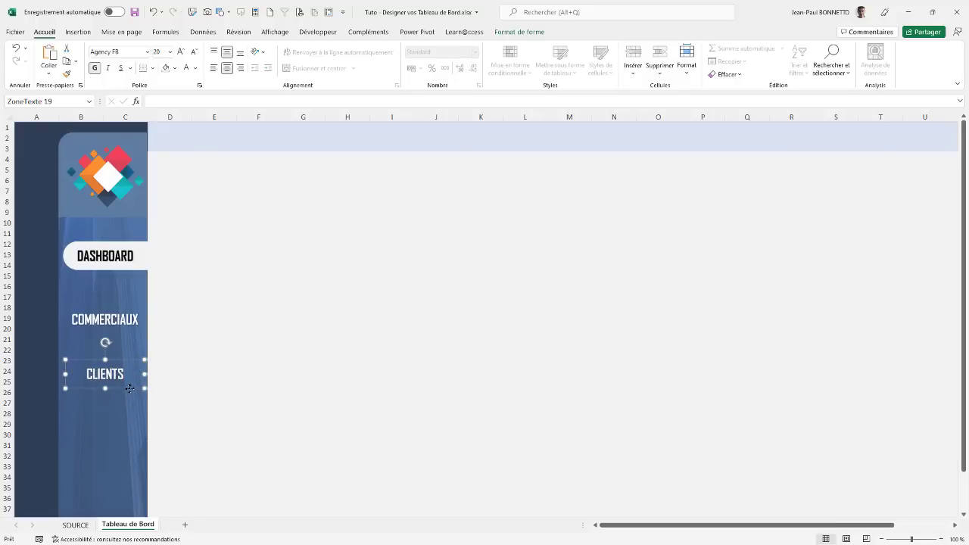
pyautogui.moveTo(130, 394); pyautogui.dragTo(148, 430)
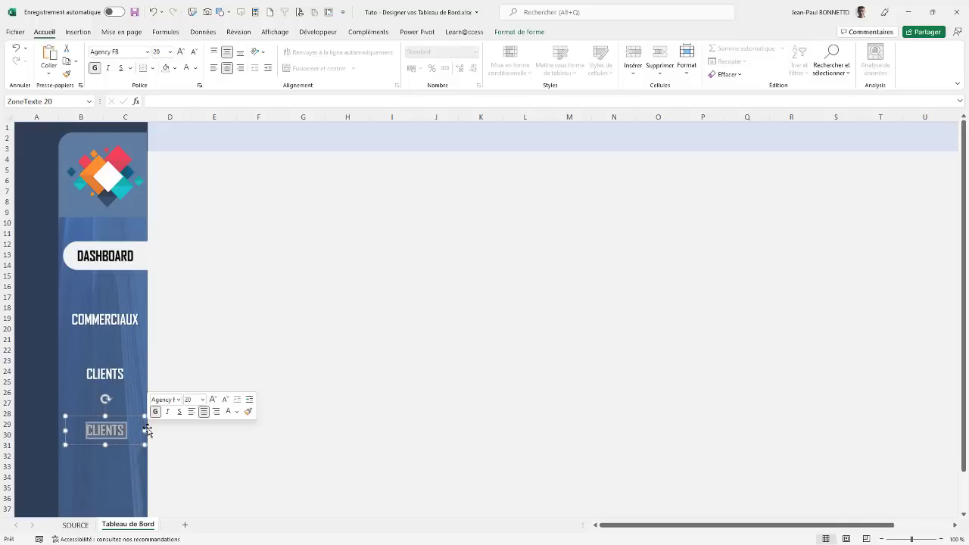
pyautogui.write('REGIONS')
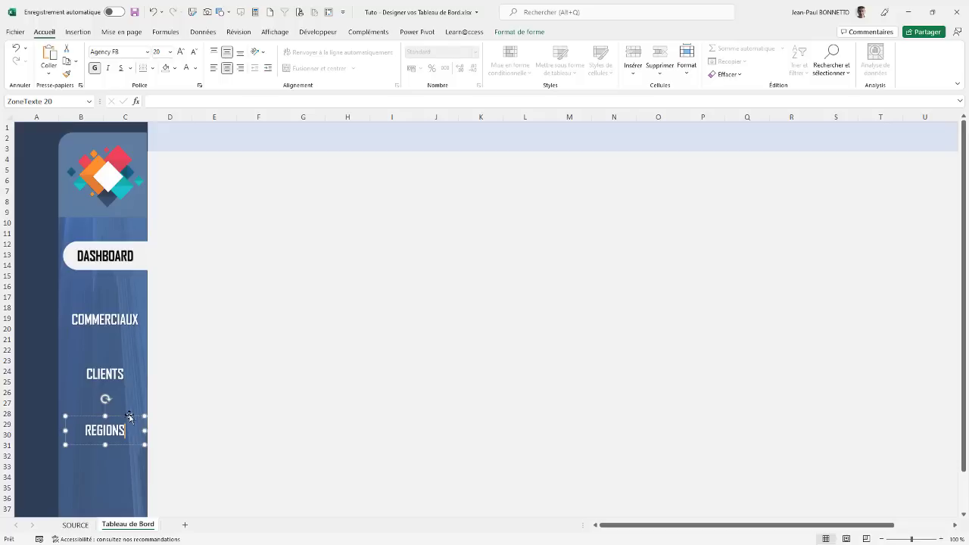
# Step: Try to centre-align the COMMERCIAUX, CLIENTS and REGIONS text boxes horizontally
pyautogui.keyDown('shift'); pyautogui.click(119, 374); pyautogui.keyUp('shift')
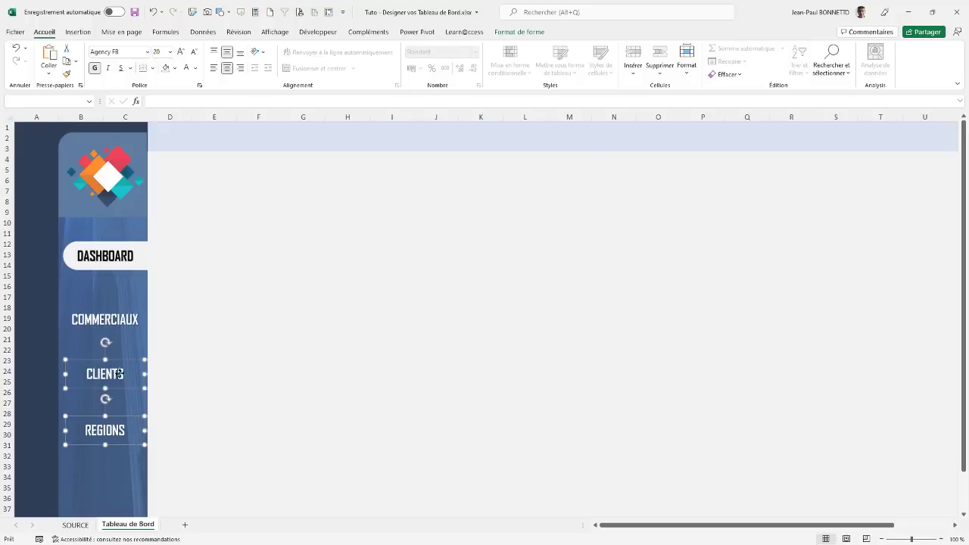
pyautogui.keyDown('shift'); pyautogui.click(114, 322); pyautogui.keyUp('shift')
pyautogui.keyDown('shift'); pyautogui.click(112, 255); pyautogui.keyUp('shift')
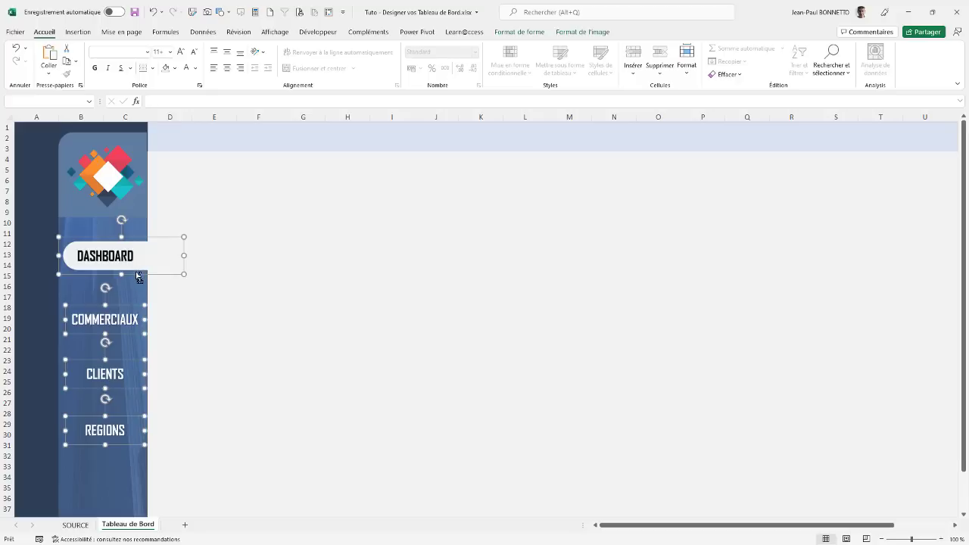
pyautogui.keyDown('ctrl'); pyautogui.click(121, 261); pyautogui.keyUp('ctrl')
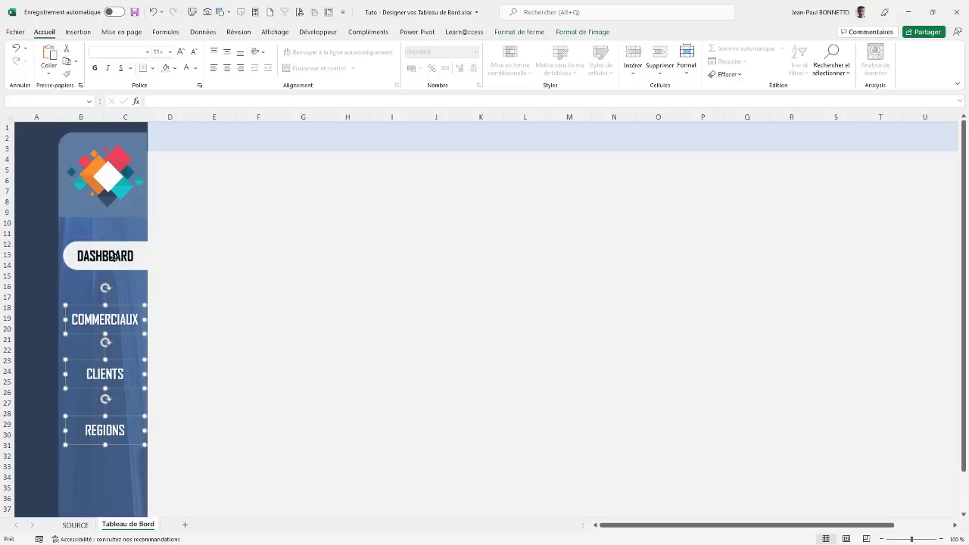
pyautogui.keyDown('ctrl'); pyautogui.click(111, 256); pyautogui.keyUp('ctrl')
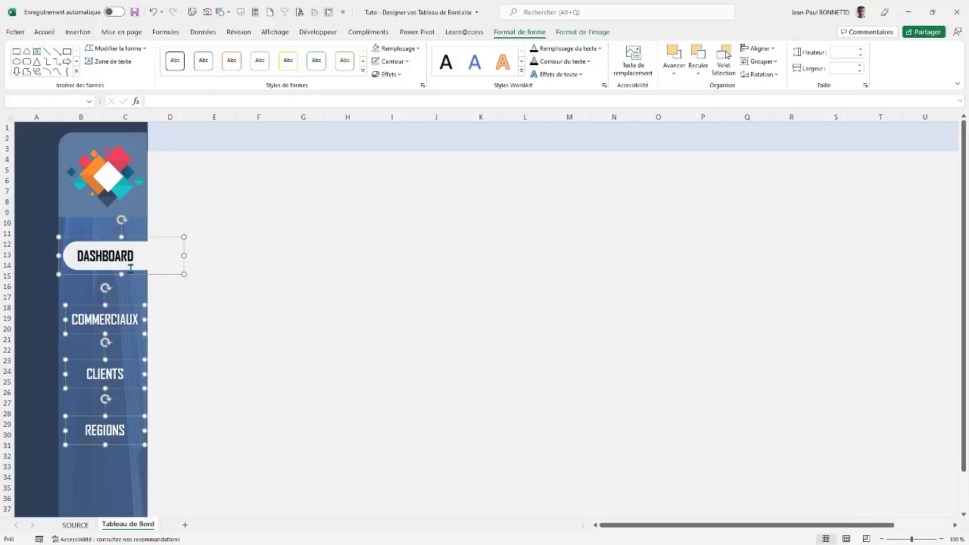
pyautogui.keyDown('ctrl'); pyautogui.click(136, 277); pyautogui.keyUp('ctrl')
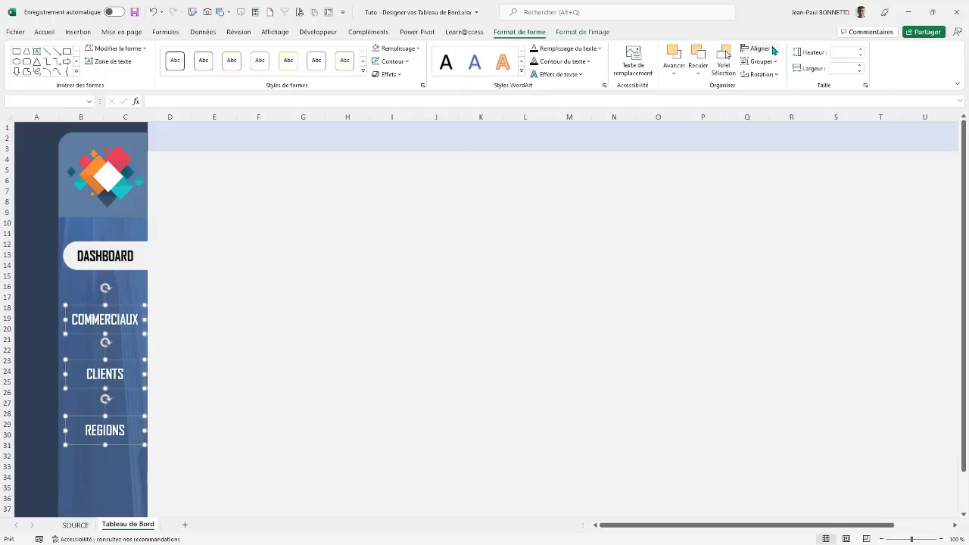
pyautogui.click(759, 49)
pyautogui.click(770, 76)
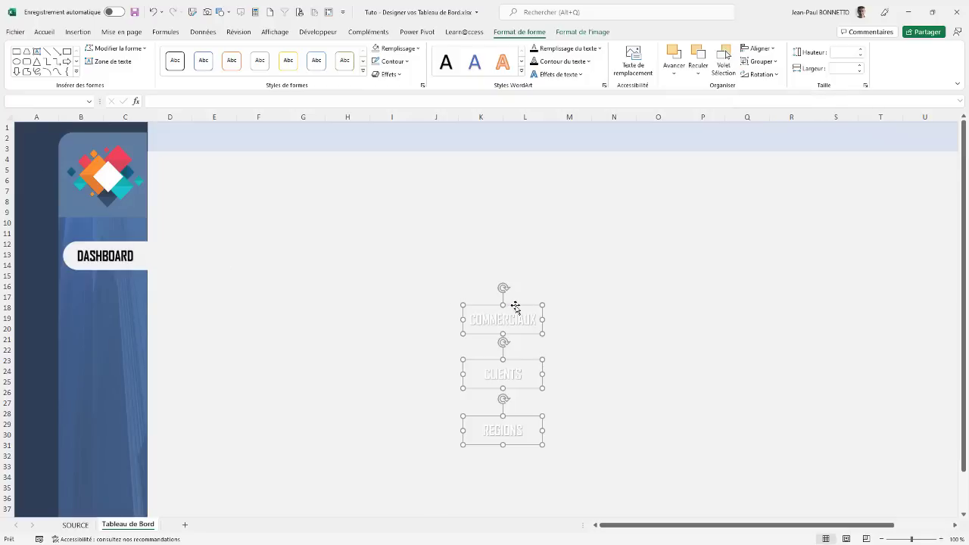
# Step: Move the COMMERCIAUX, CLIENTS and REGIONS labels together into the sidebar below DASHBOARD, with COMMERCIAUX around row 18
pyautogui.moveTo(474, 306); pyautogui.dragTo(478, 305)
pyautogui.keyDown('ctrl'); pyautogui.click(325, 207); pyautogui.keyUp('ctrl')
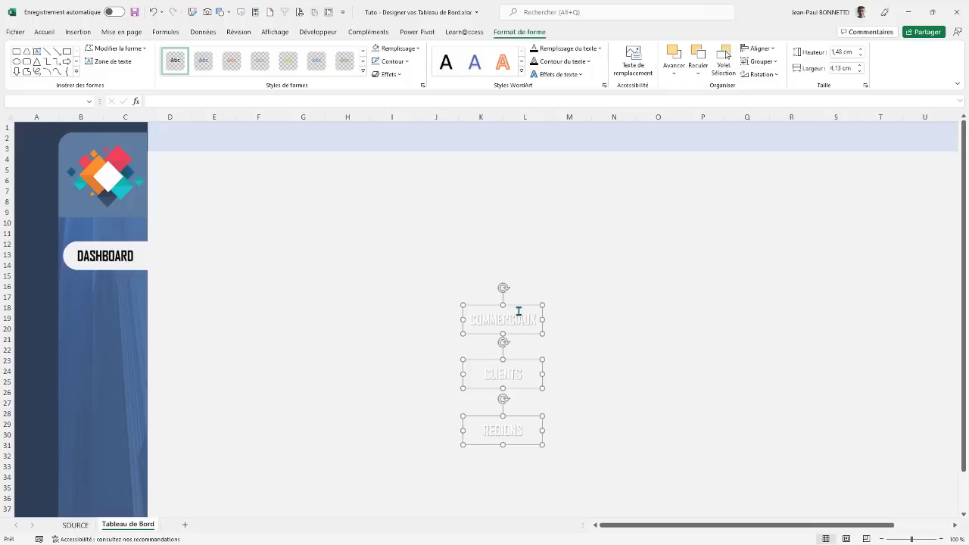
pyautogui.moveTo(515, 308); pyautogui.dragTo(115, 294)
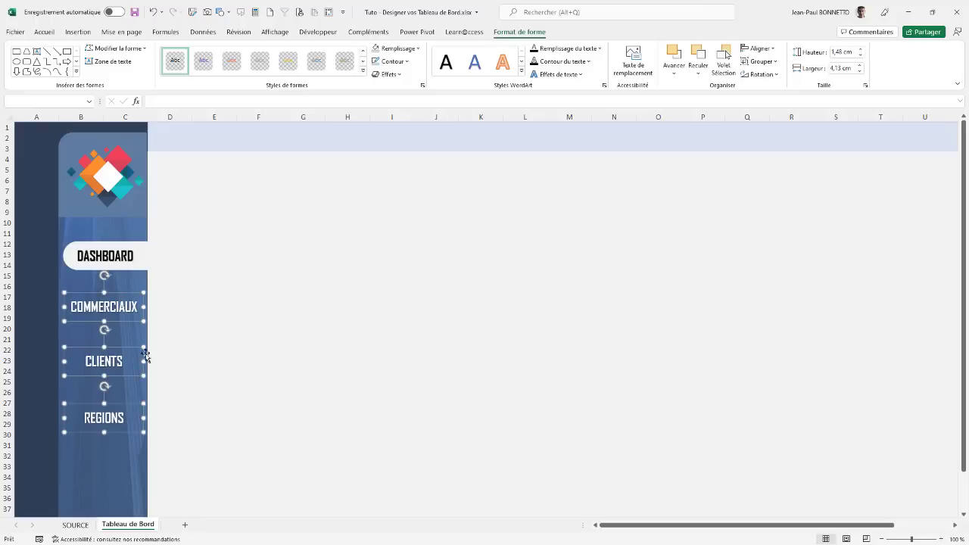
pyautogui.click(249, 293)
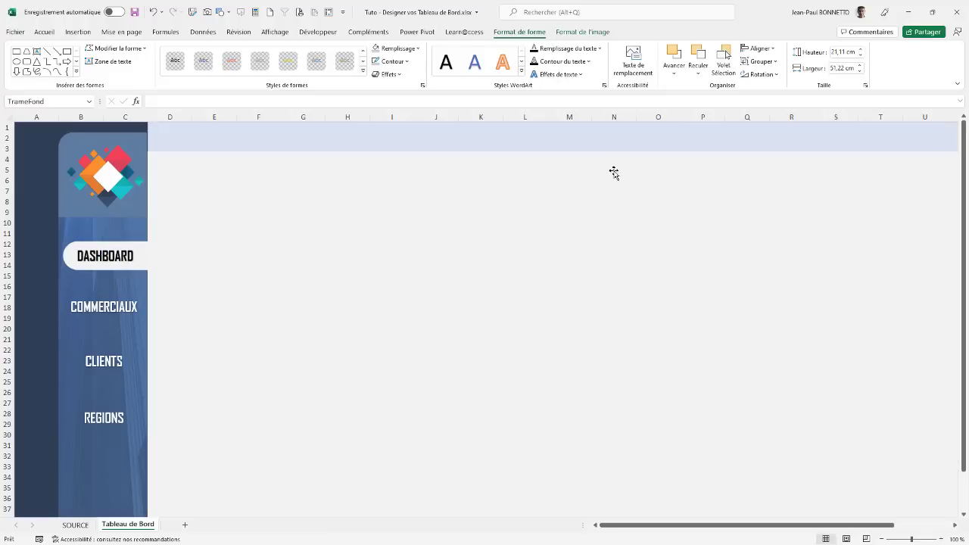
# Step: Draw a rectangle about 27.7 cm wide and 1.2 cm high in the header band across columns E to P, and fill it white
pyautogui.click(68, 53)
pyautogui.moveTo(198, 128); pyautogui.dragTo(725, 150)
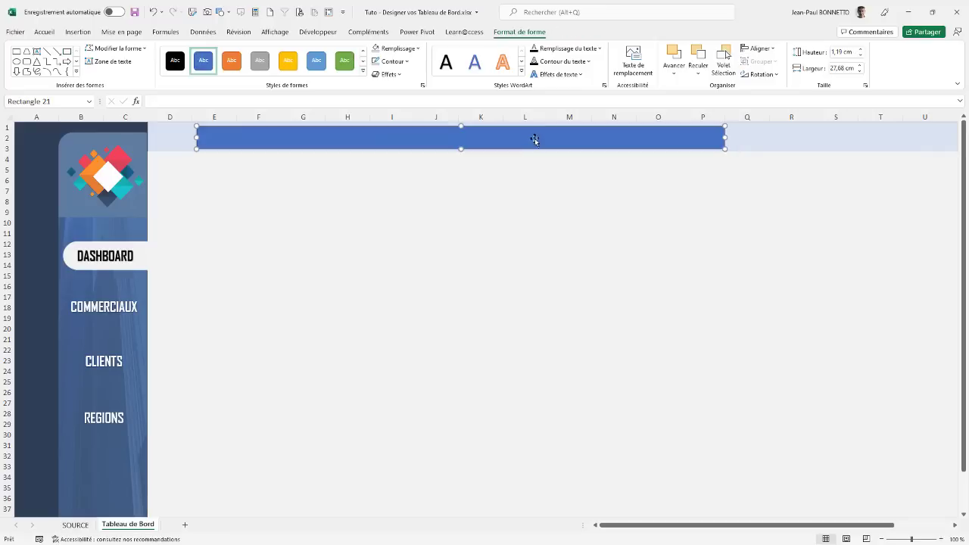
pyautogui.moveTo(534, 139); pyautogui.dragTo(542, 130)
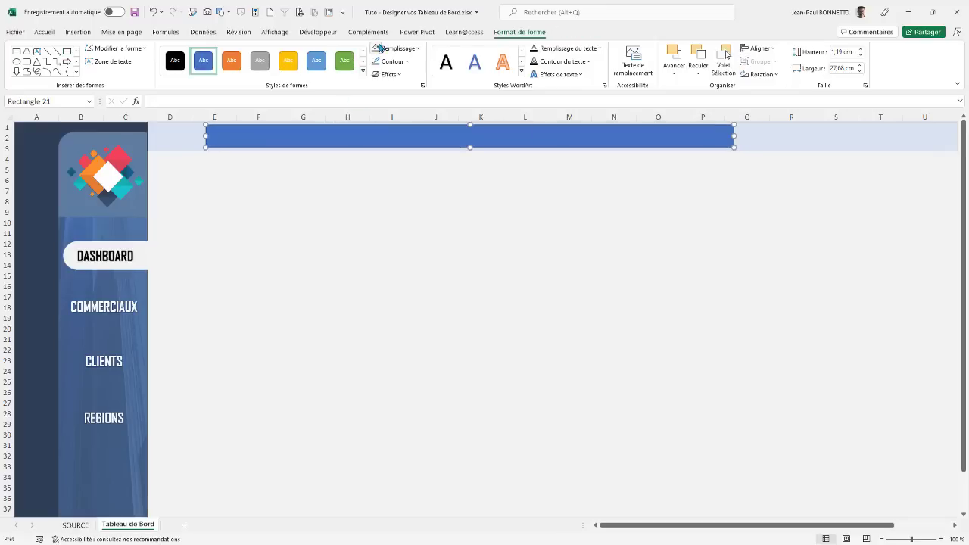
pyautogui.click(377, 50)
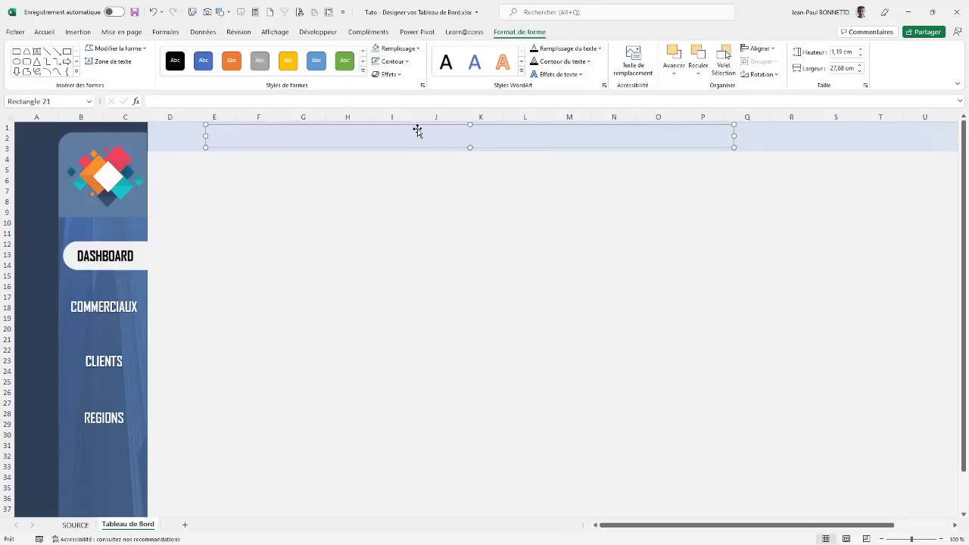
pyautogui.click(418, 50)
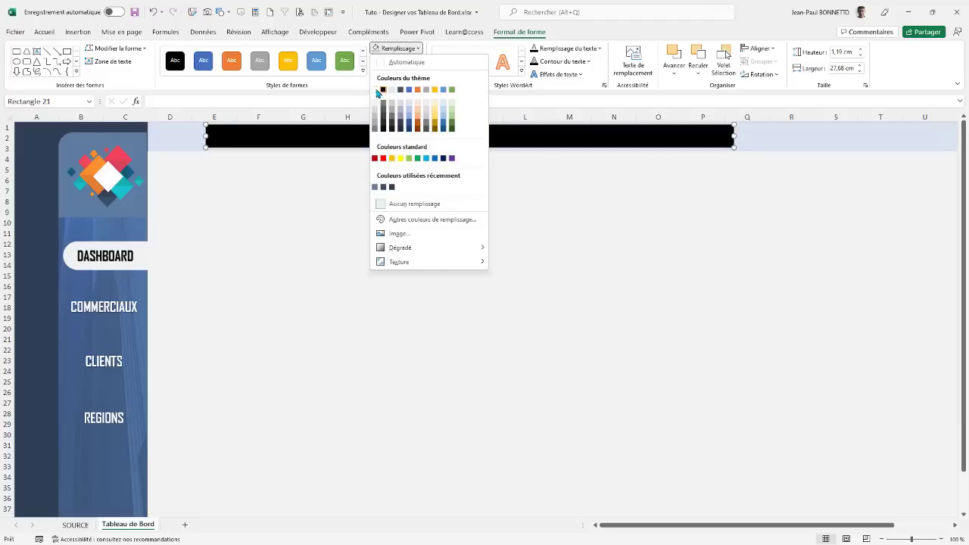
pyautogui.click(377, 93)
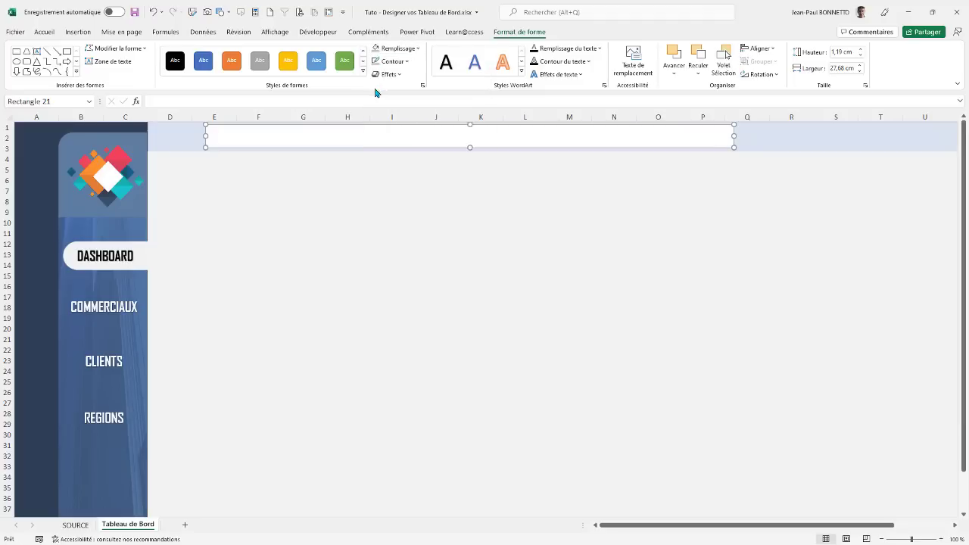
# Step: Set the header rectangle's text to bold Agency FB, centred horizontally and vertically
pyautogui.click(44, 32)
pyautogui.click(97, 68)
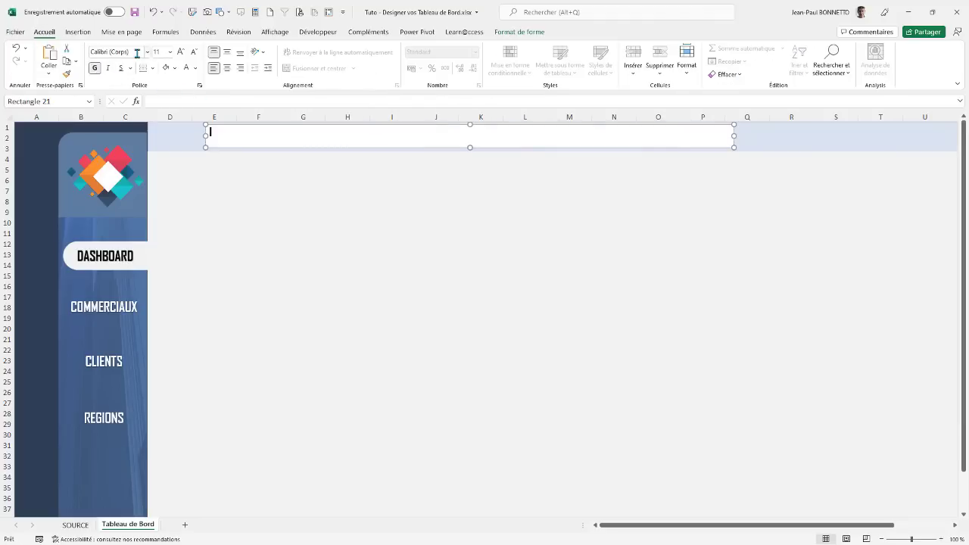
pyautogui.click(148, 53)
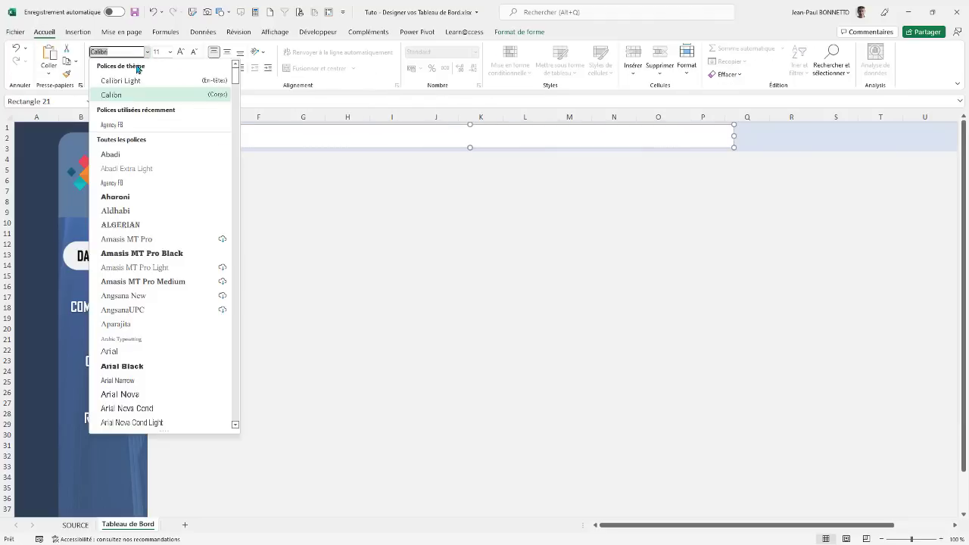
pyautogui.click(112, 125)
pyautogui.click(227, 68)
pyautogui.click(227, 51)
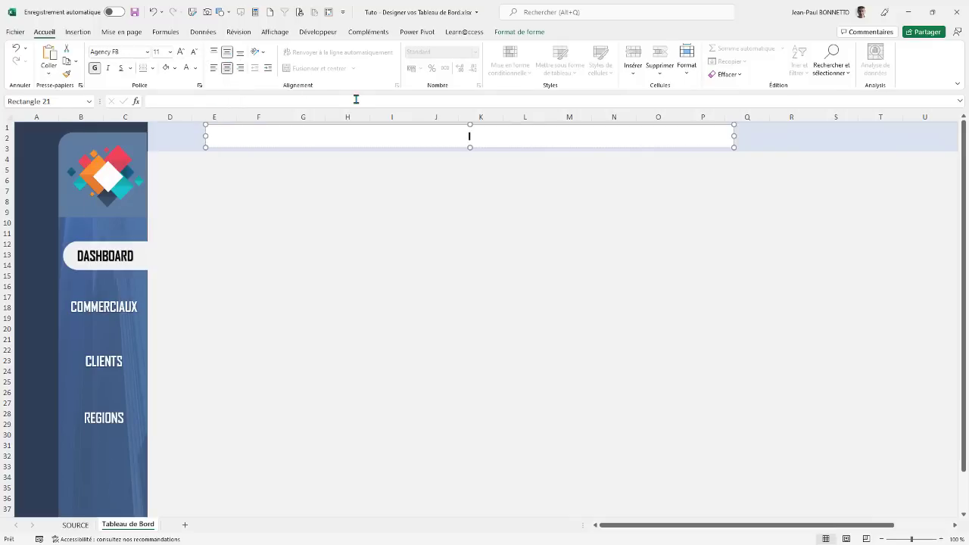
# Step: Enter the title "Tablaeau de bord des ventes - Année 2021" in the header rectangle and set its font size to 28
pyautogui.write('Tableau de bord des ventes - Année 2021')
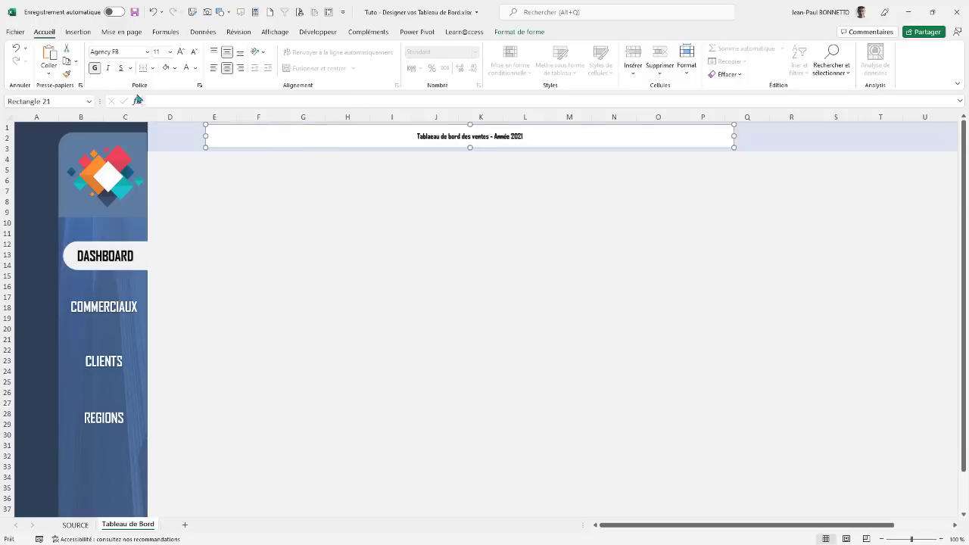
pyautogui.click(180, 52)
pyautogui.click(181, 51)
pyautogui.click(180, 51)
pyautogui.click(181, 51)
pyautogui.click(181, 52)
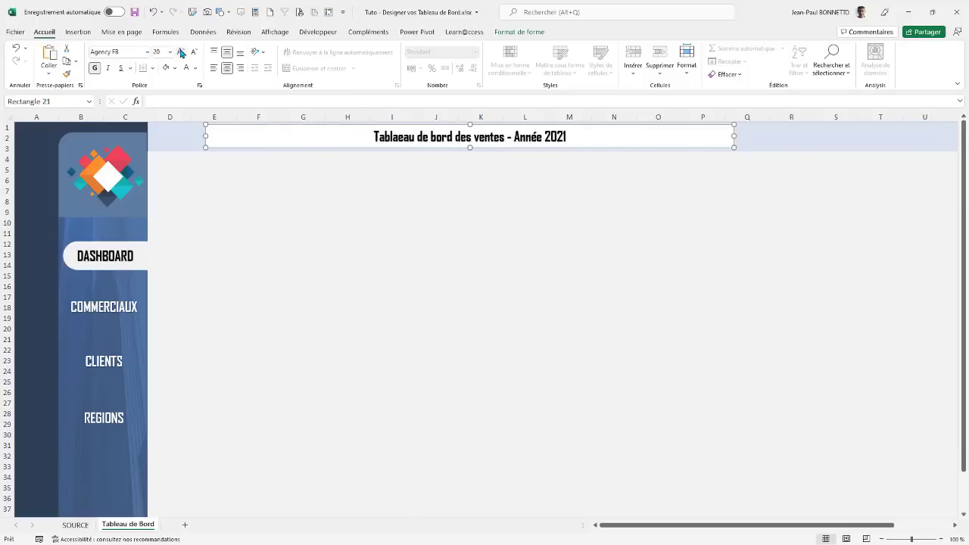
pyautogui.click(181, 51)
pyautogui.click(180, 52)
pyautogui.click(183, 52)
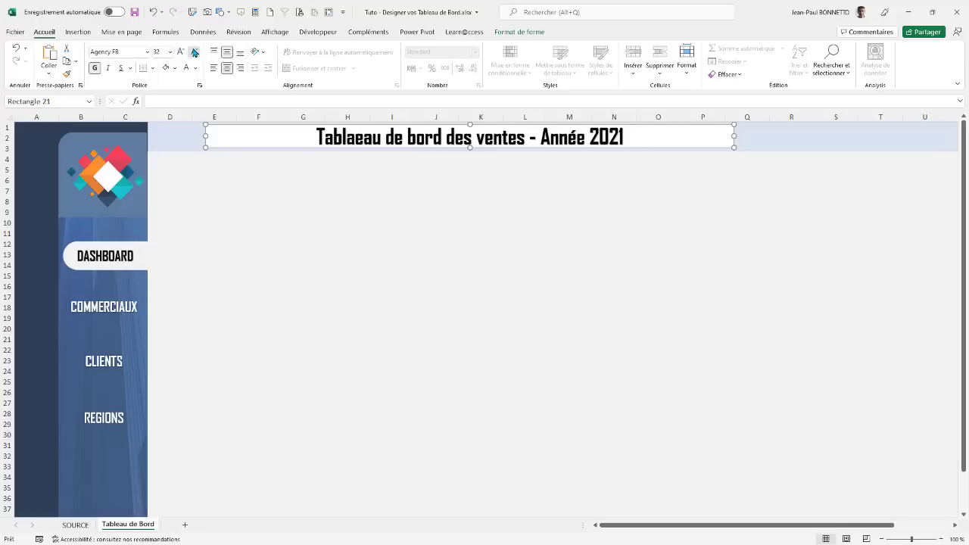
pyautogui.click(193, 52)
# Step: Correct the misspelled first word of the header title so it reads "Tableau de bord des ventes - Année 2021"
pyautogui.click(370, 137)
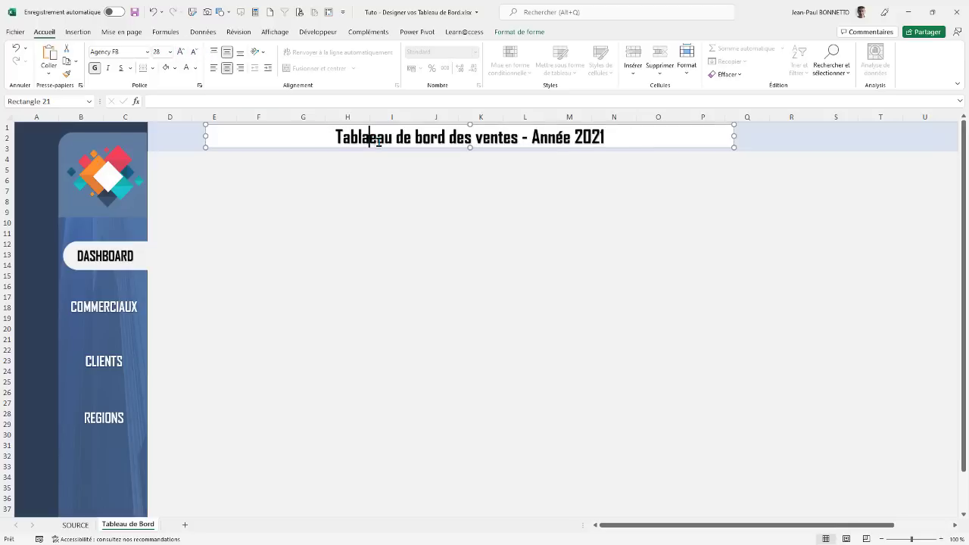
pyautogui.press('Delete')
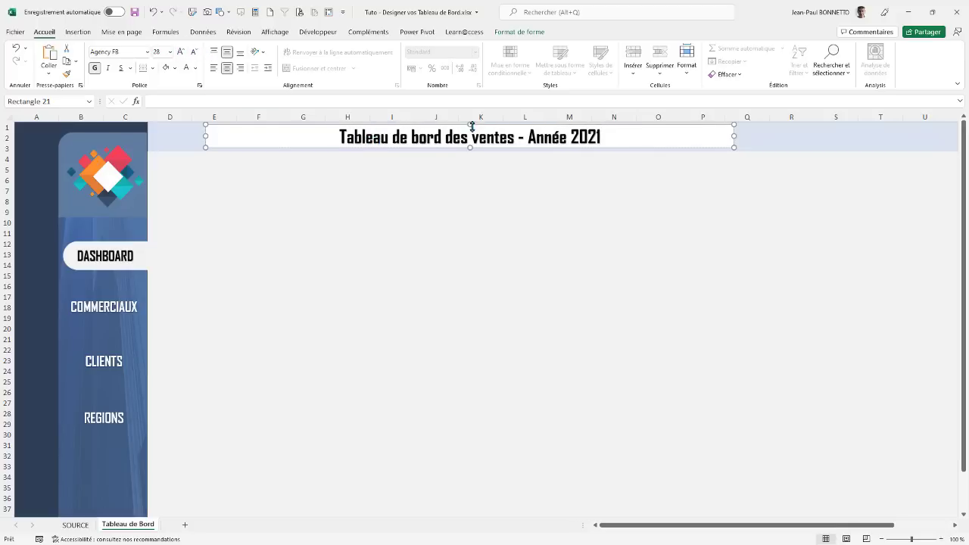
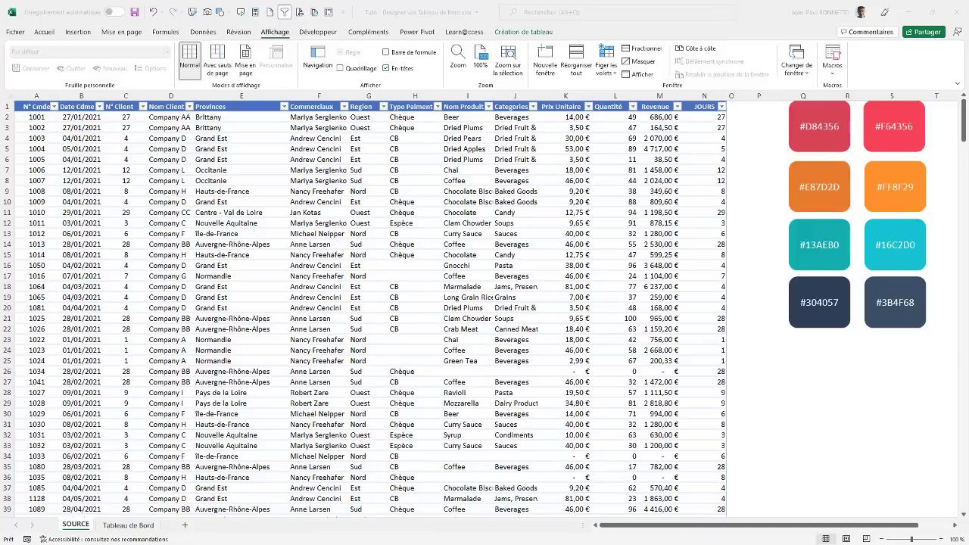
# Step: Examine the sales table on the SOURCE sheet, including its table name and its data rows
pyautogui.click(209, 173)
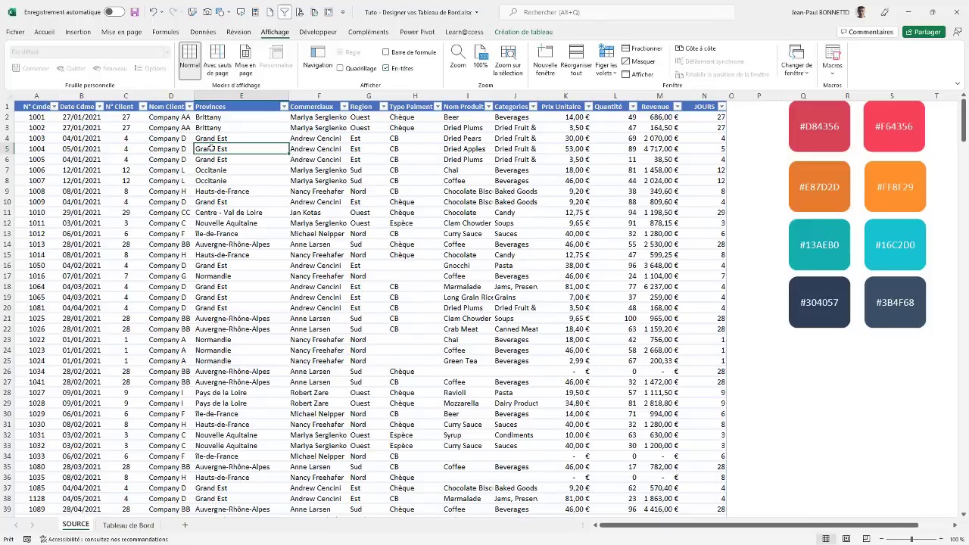
pyautogui.click(528, 37)
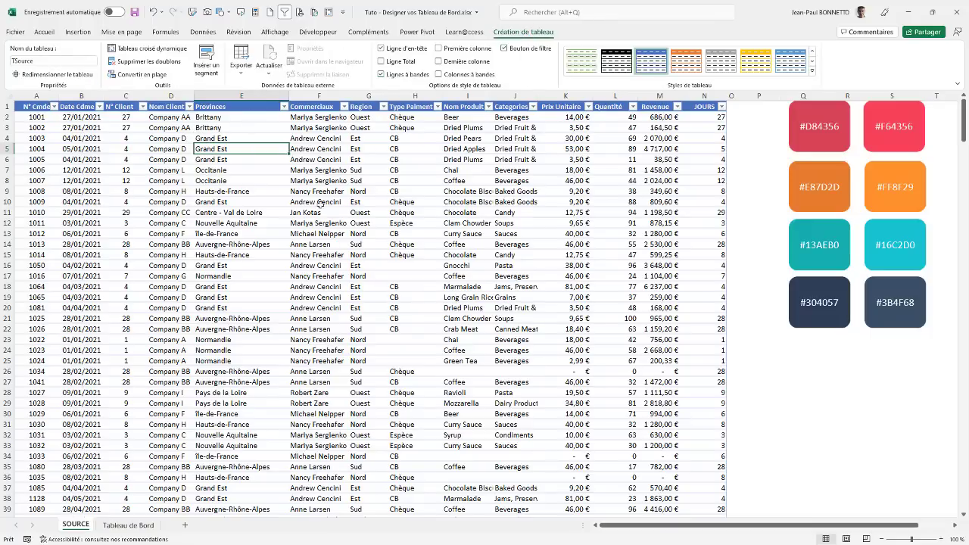
pyautogui.scroll(-12, 139, 408)
pyautogui.scroll(12, 143, 398)
pyautogui.click(17, 62)
pyautogui.click(214, 193)
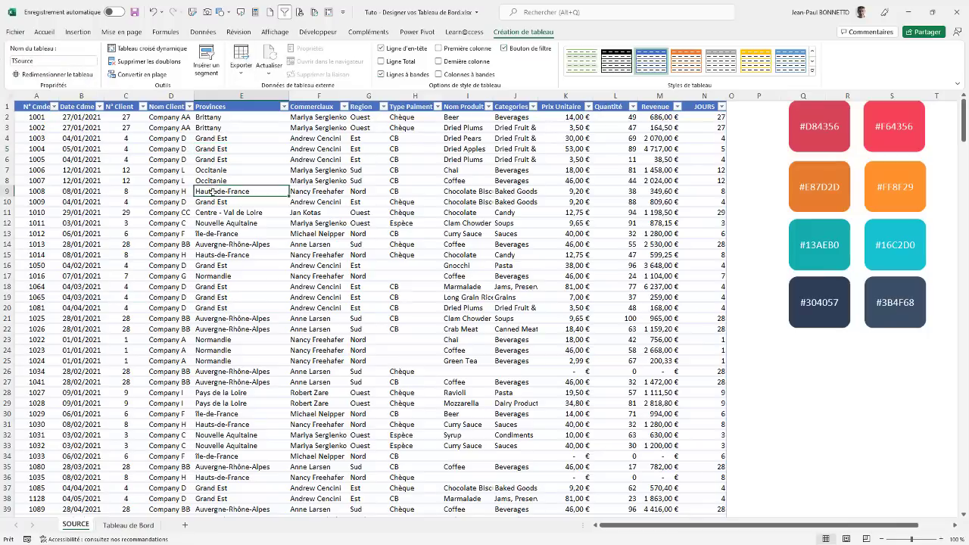
pyautogui.click(180, 160)
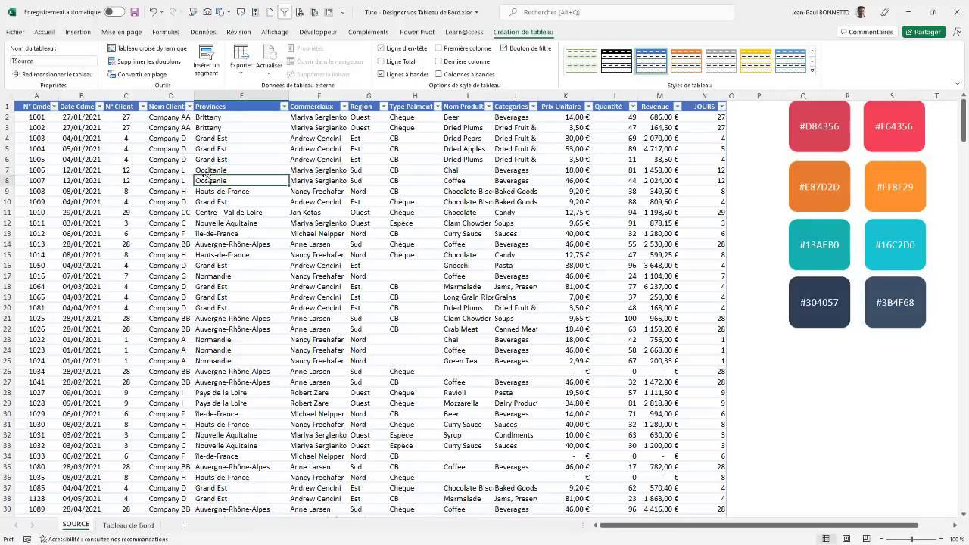
pyautogui.click(205, 159)
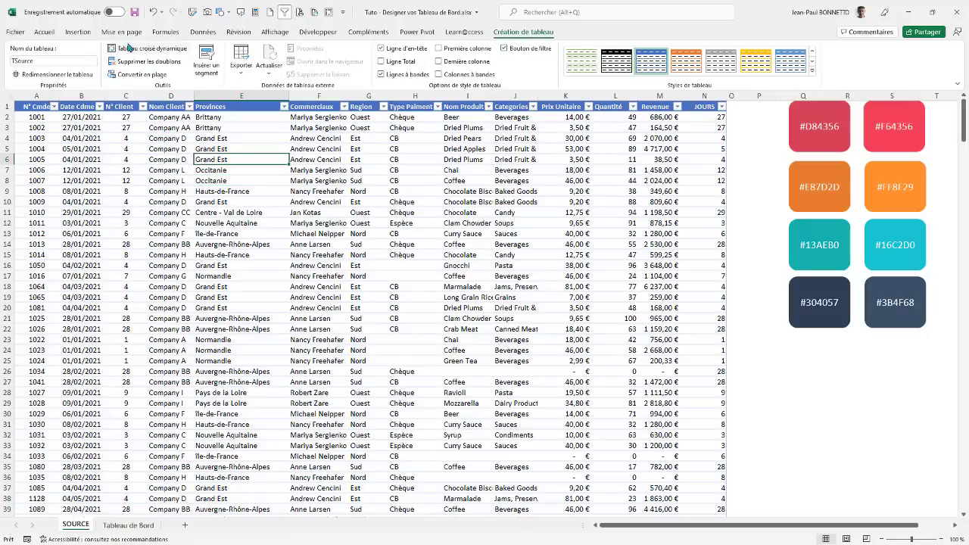
# Step: Create a pivot table from TSource on a new sheet, with Nom Client as rows and the sum of Revenue as values
pyautogui.click(78, 31)
pyautogui.click(26, 50)
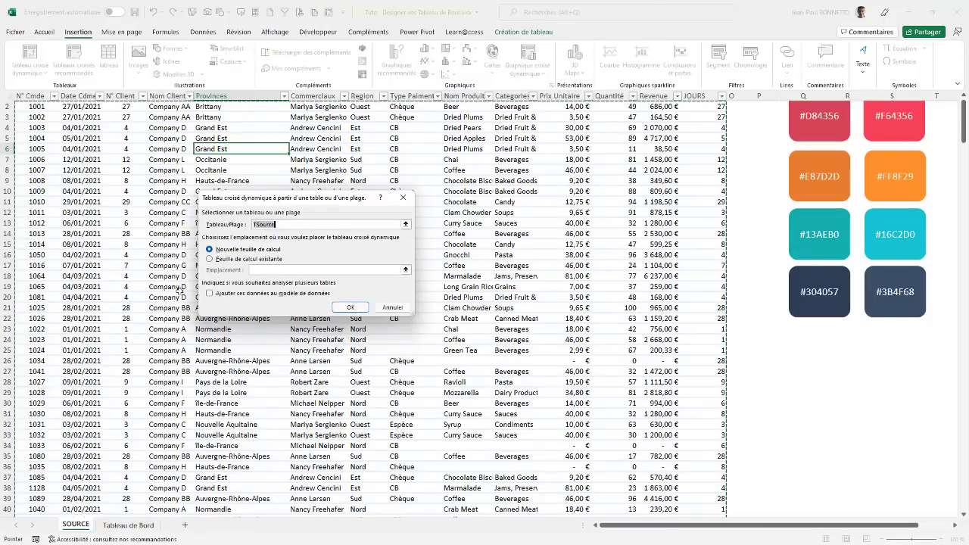
pyautogui.click(348, 307)
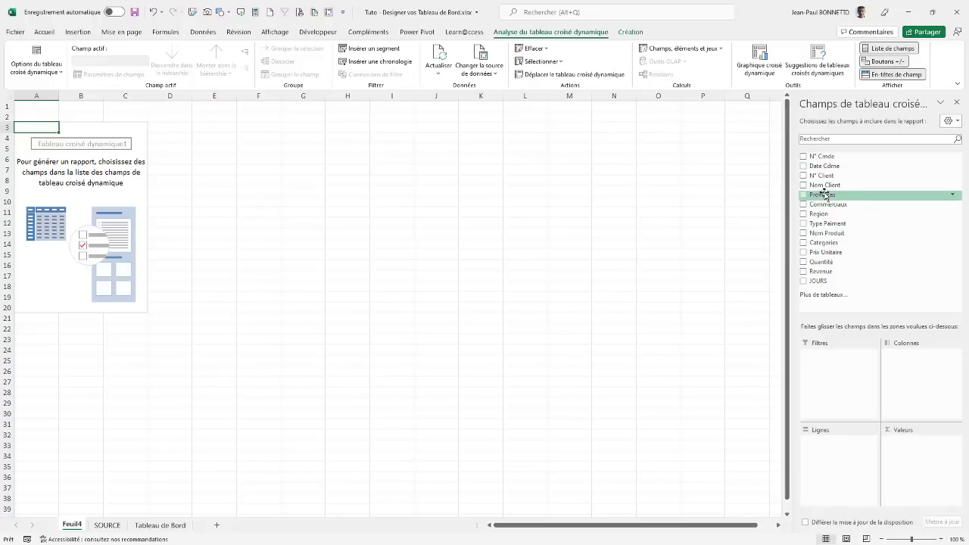
pyautogui.moveTo(828, 188); pyautogui.dragTo(821, 452)
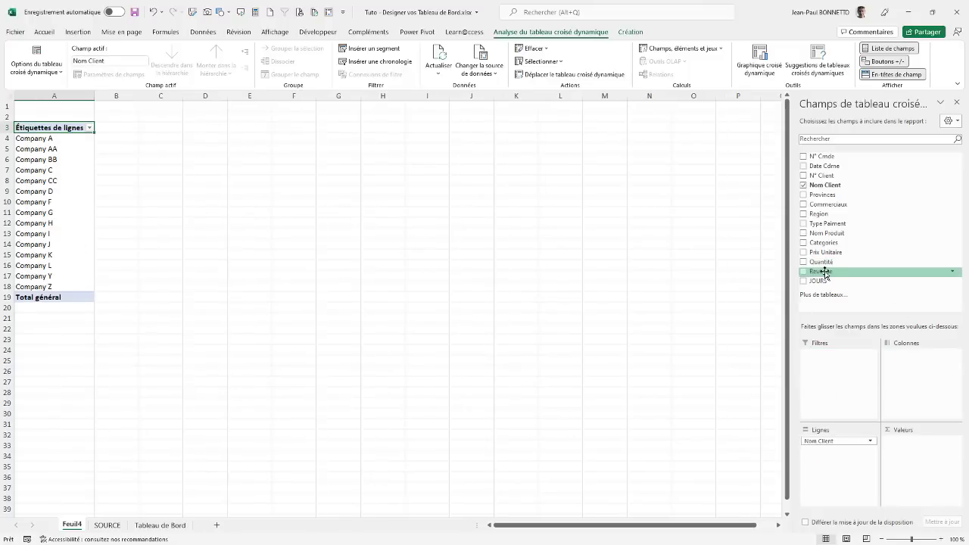
pyautogui.moveTo(825, 272); pyautogui.dragTo(928, 448)
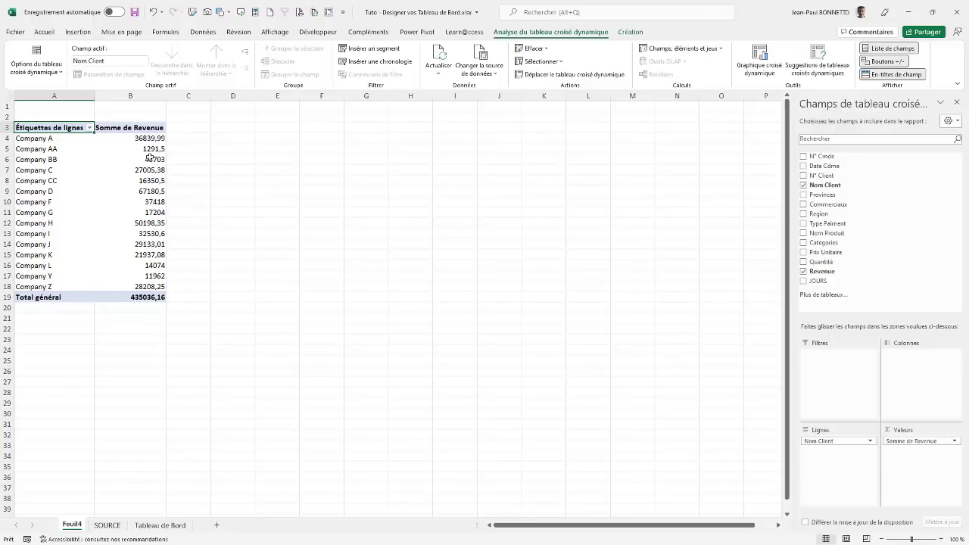
# Step: Rename the pivot table's row label header in A3 as "Client"
pyautogui.moveTo(135, 152)
pyautogui.write('Société')
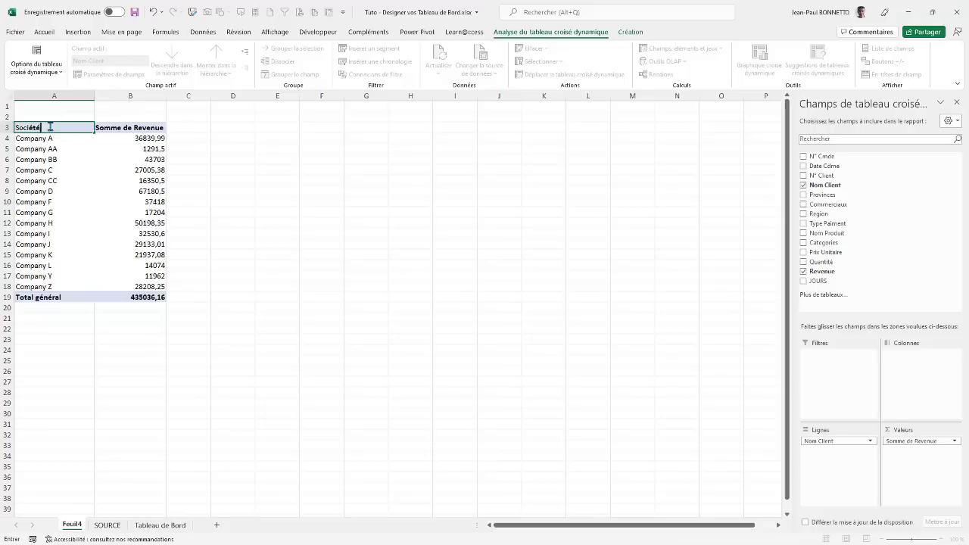
pyautogui.moveTo(50, 127); pyautogui.dragTo(16, 128)
pyautogui.write('Client')
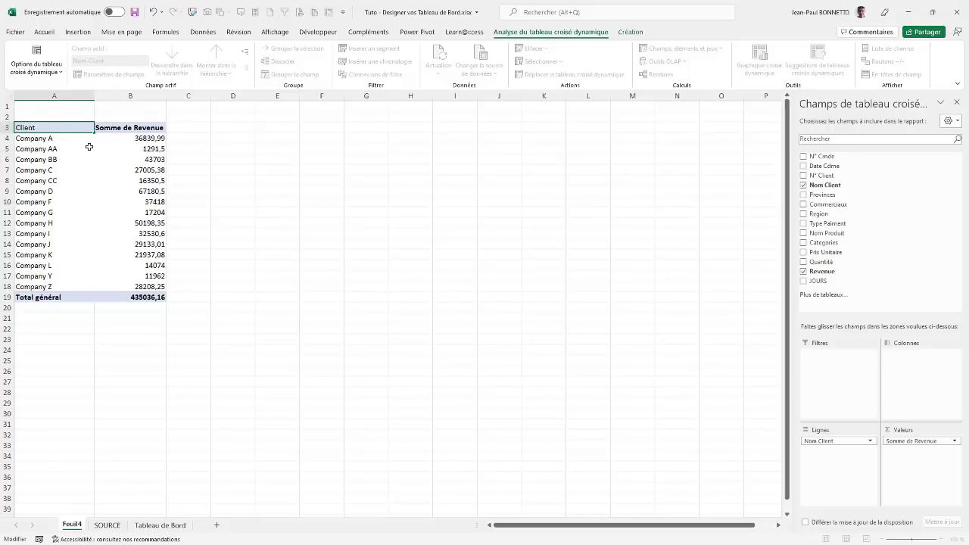
# Step: Rename the pivot table's revenue header in B3 as "Montant"
pyautogui.click(151, 128)
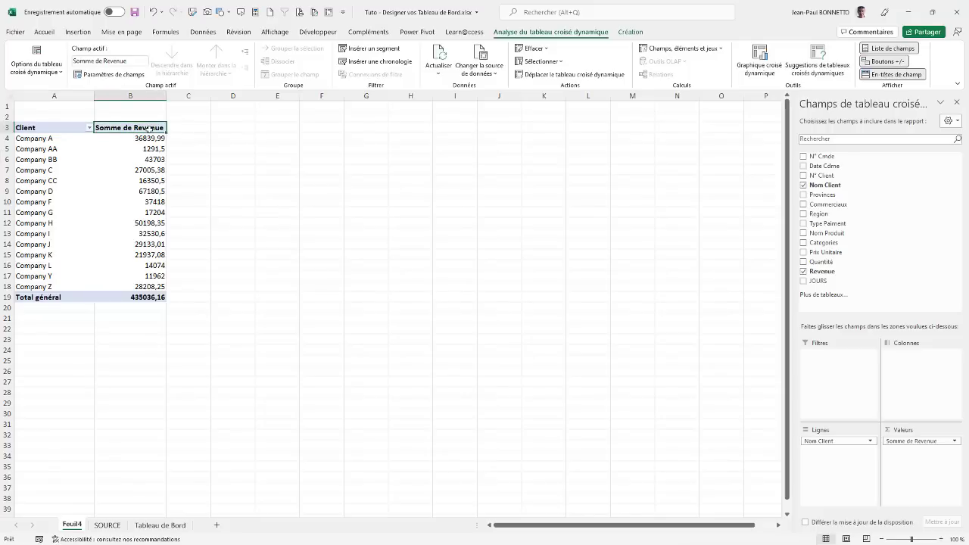
pyautogui.write('Reven')
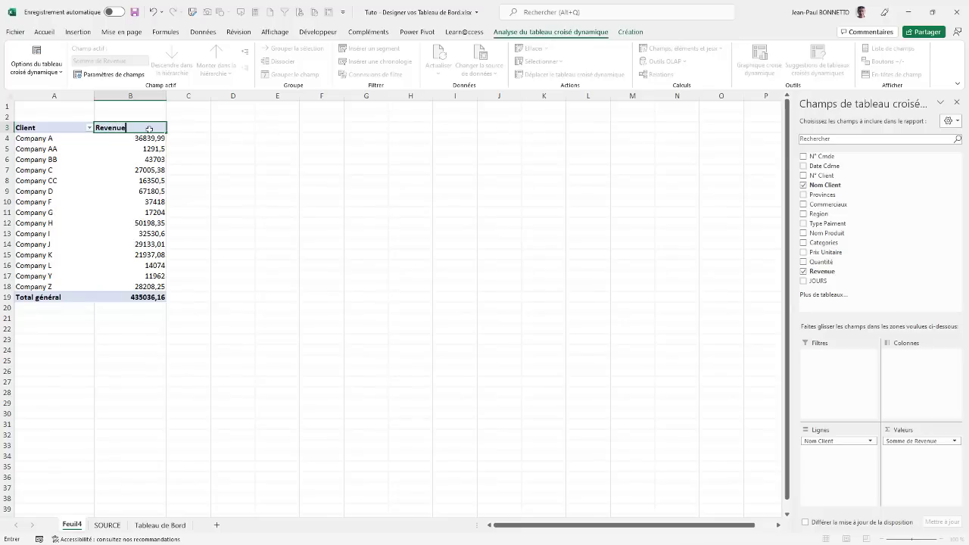
pyautogui.click(111, 169)
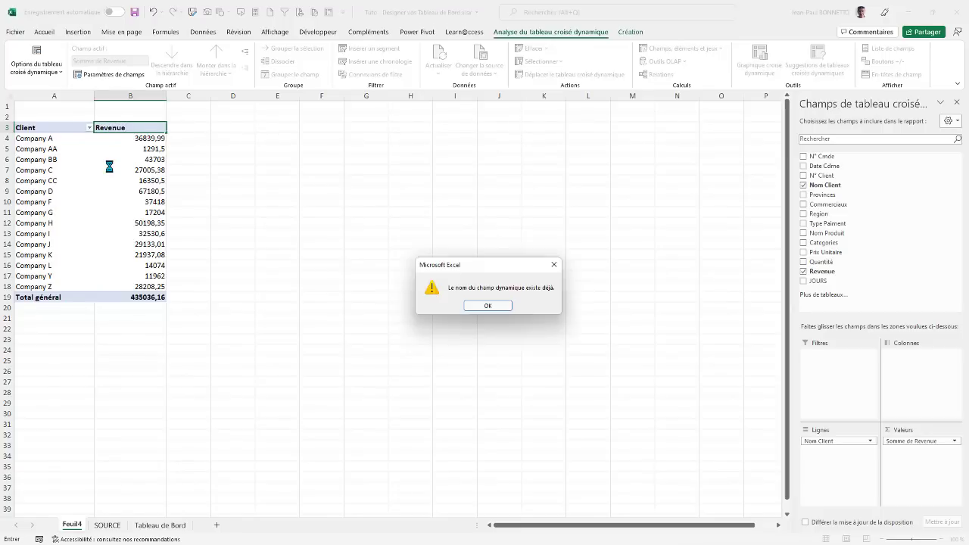
pyautogui.click(492, 304)
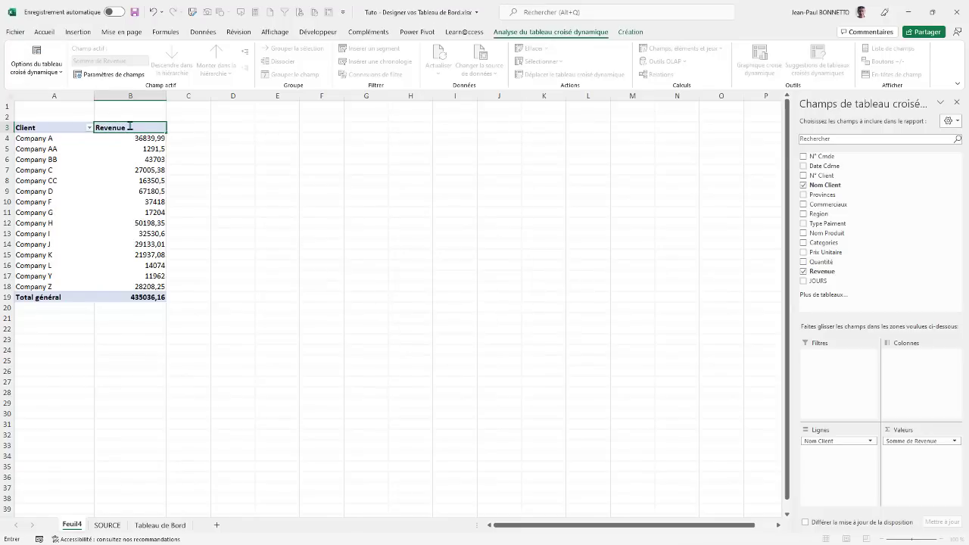
pyautogui.write('Montant')
pyautogui.press('Return')
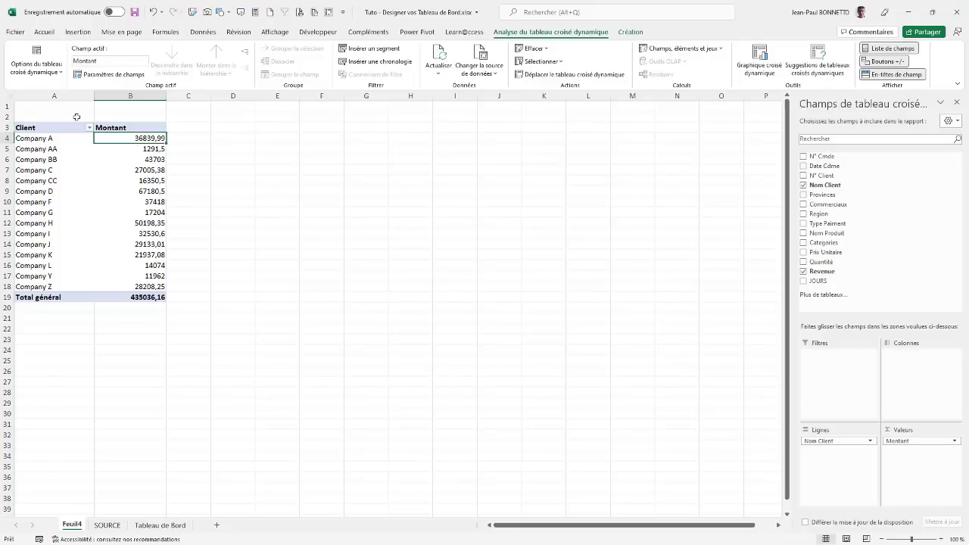
# Step: Set the number format of the Montant values to Monétaire in euros with 0 decimals
pyautogui.click(104, 182)
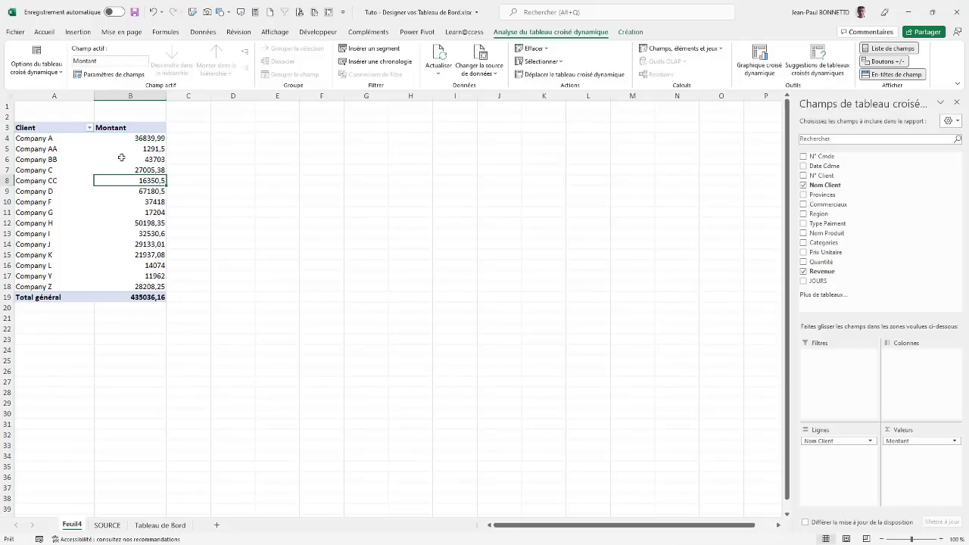
pyautogui.click(122, 147)
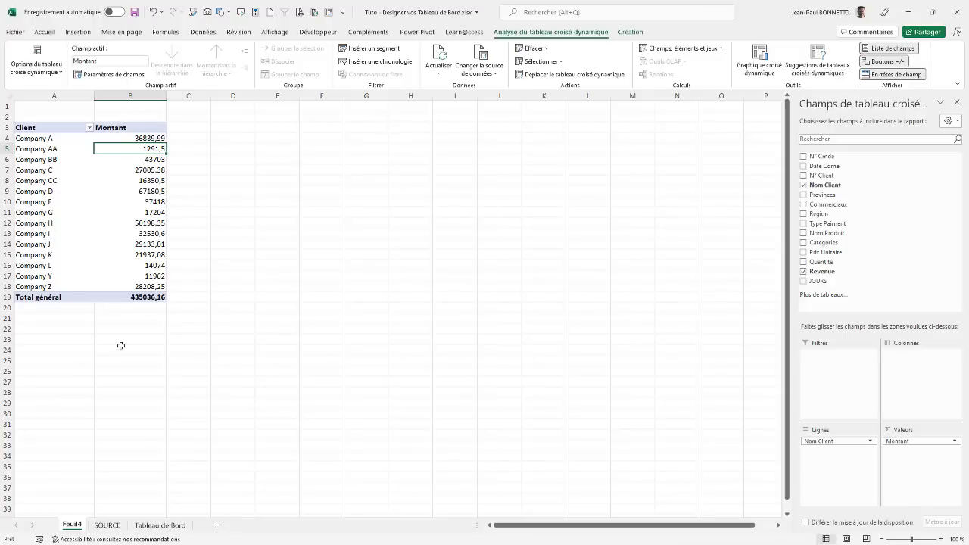
pyautogui.rightClick(142, 148)
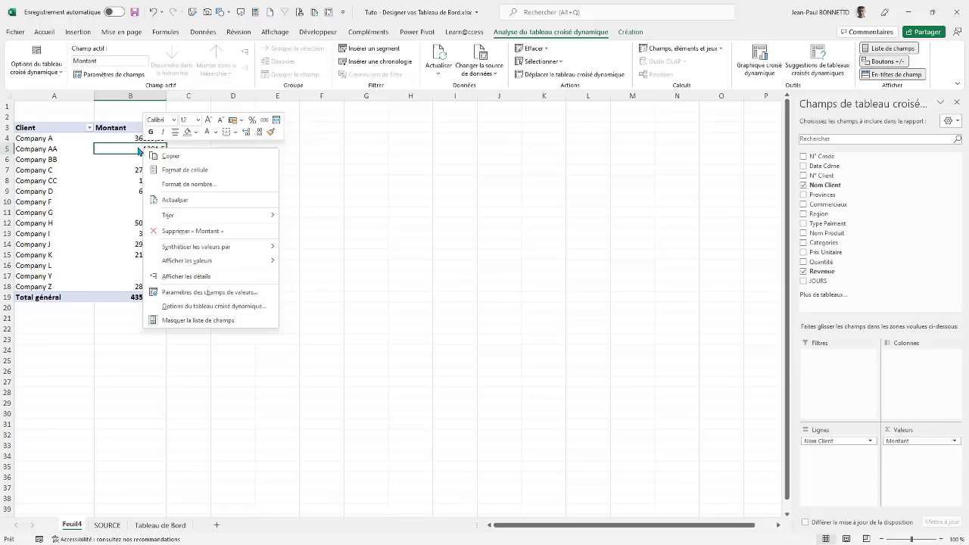
pyautogui.click(185, 185)
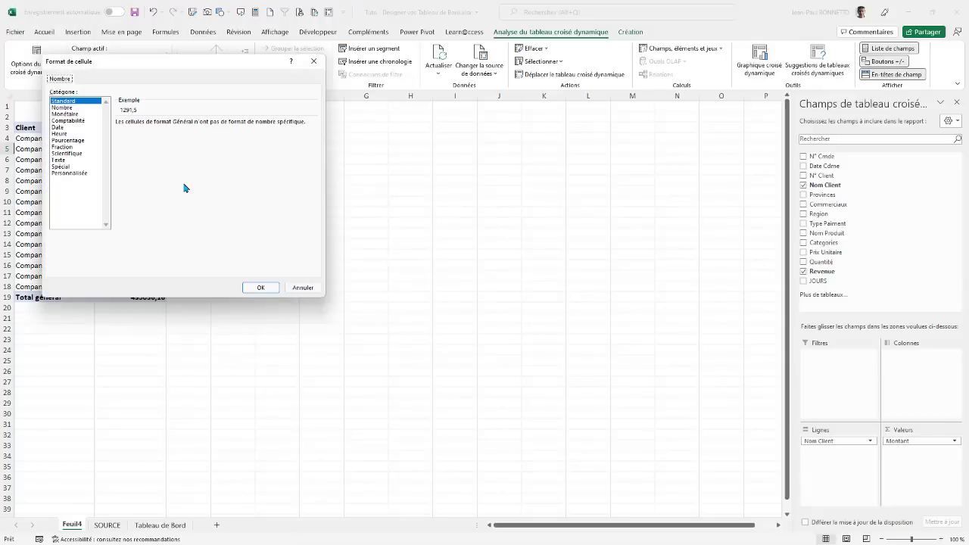
pyautogui.click(65, 114)
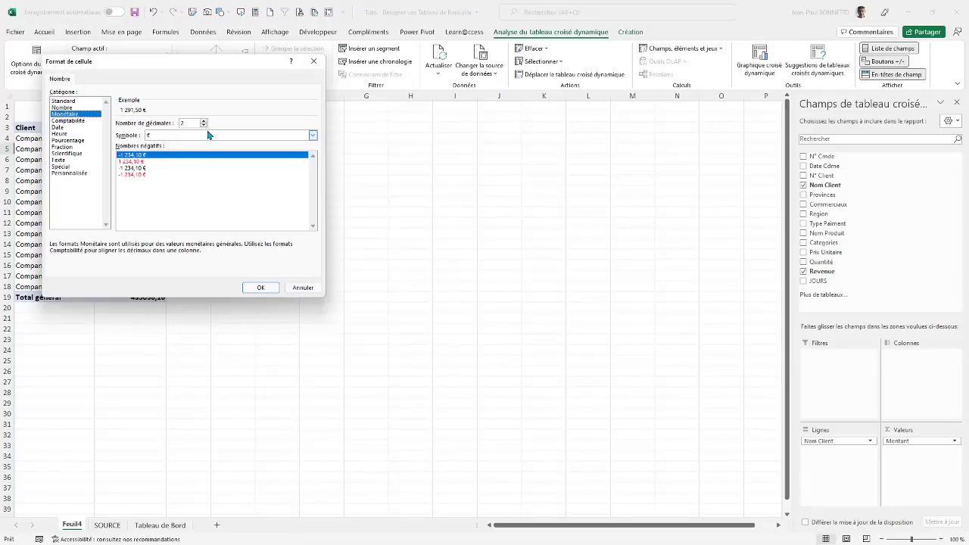
pyautogui.click(203, 126)
pyautogui.click(203, 126)
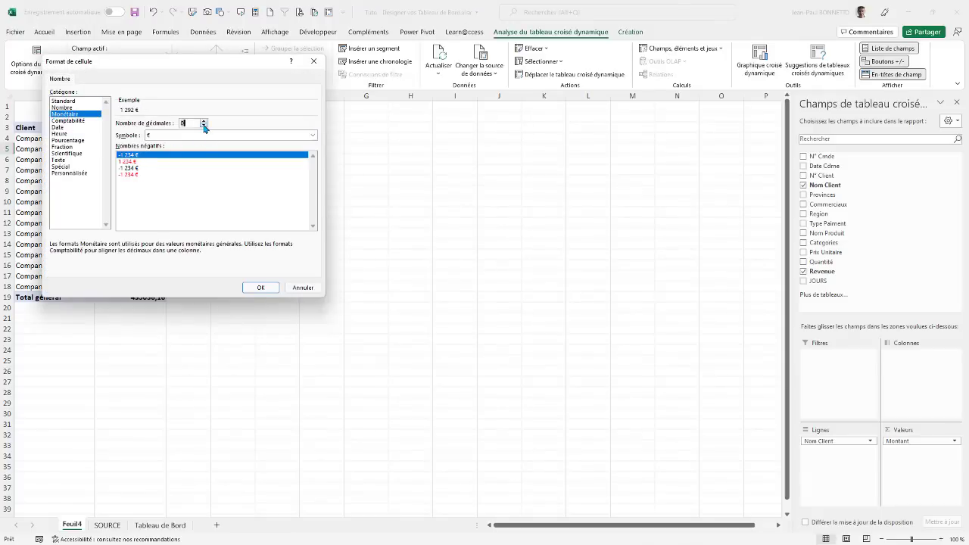
pyautogui.click(260, 288)
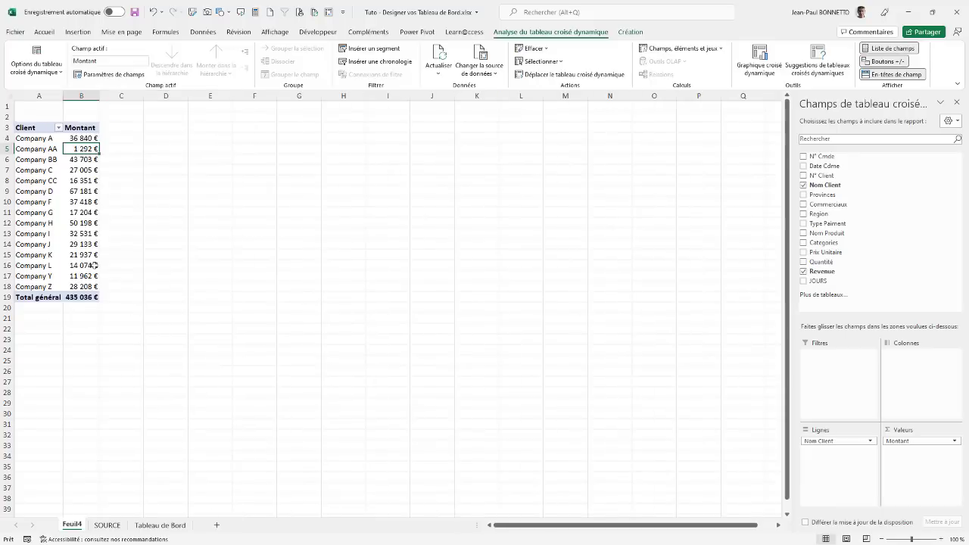
# Step: In the pivot table options, name the table "tcd_Montant_Client" and turn off automatic column width adjustment on update
pyautogui.moveTo(94, 265)
pyautogui.rightClick(80, 154)
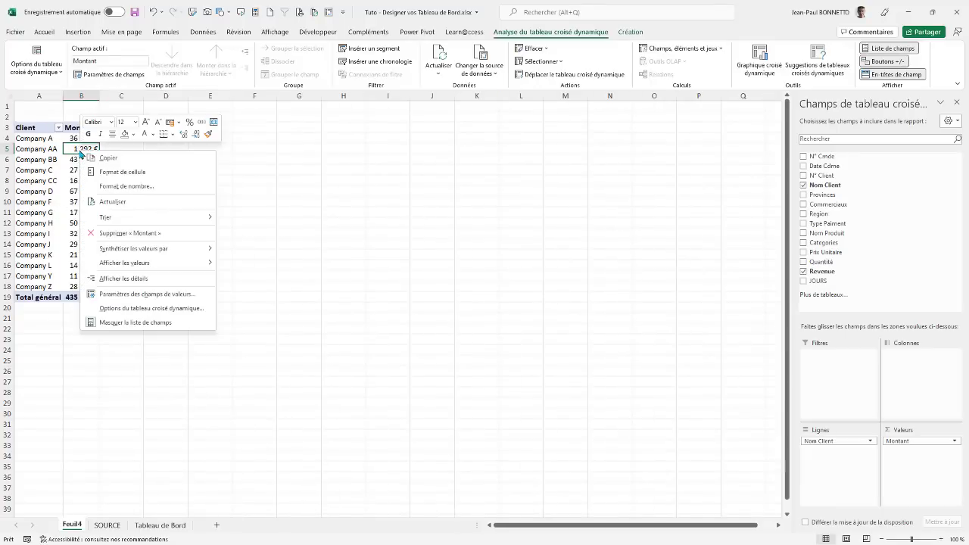
pyautogui.click(137, 309)
pyautogui.moveTo(168, 194); pyautogui.dragTo(387, 146)
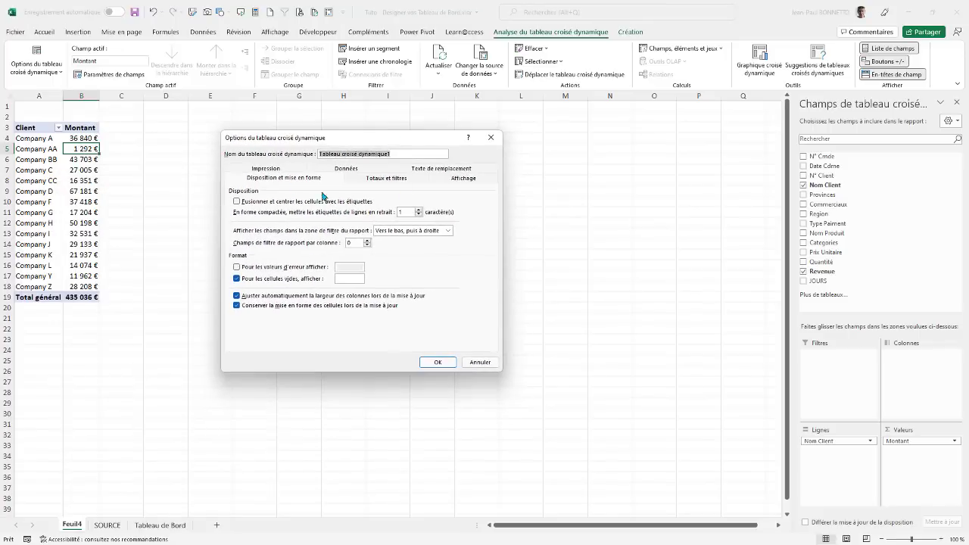
pyautogui.click(399, 152)
pyautogui.moveTo(395, 153); pyautogui.dragTo(302, 153)
pyautogui.write('S')
pyautogui.click(237, 296)
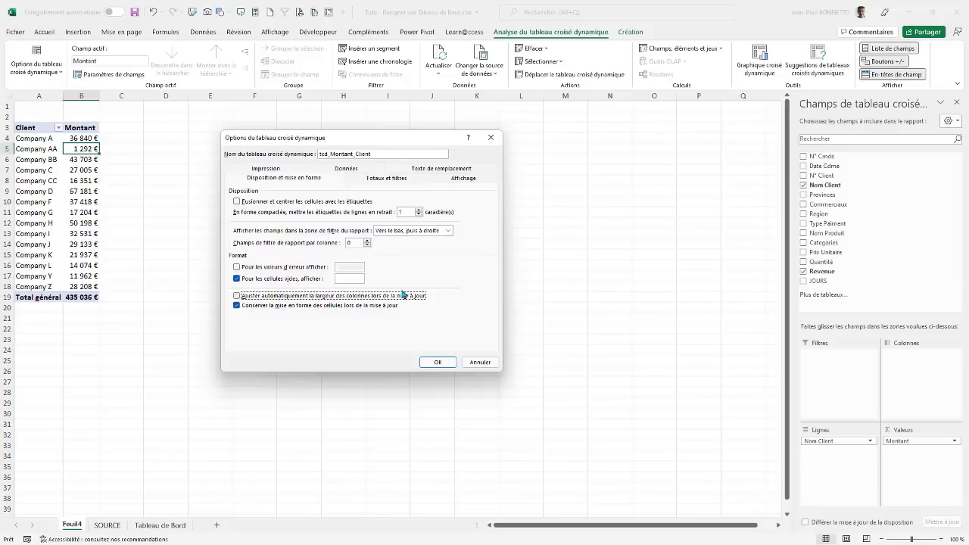
# Step: Enable refreshing the pivot table's data when the file opens, and apply the options
pyautogui.click(353, 171)
pyautogui.click(236, 221)
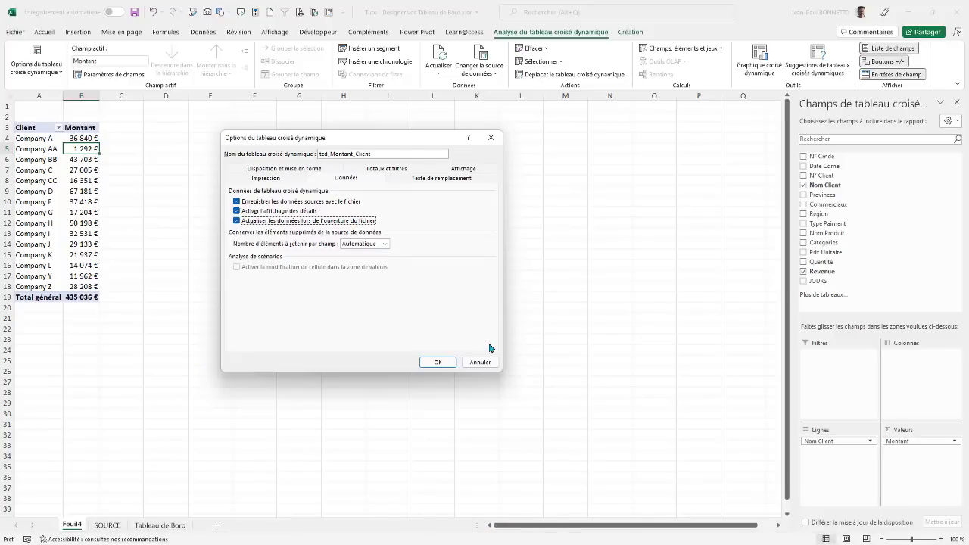
pyautogui.click(436, 362)
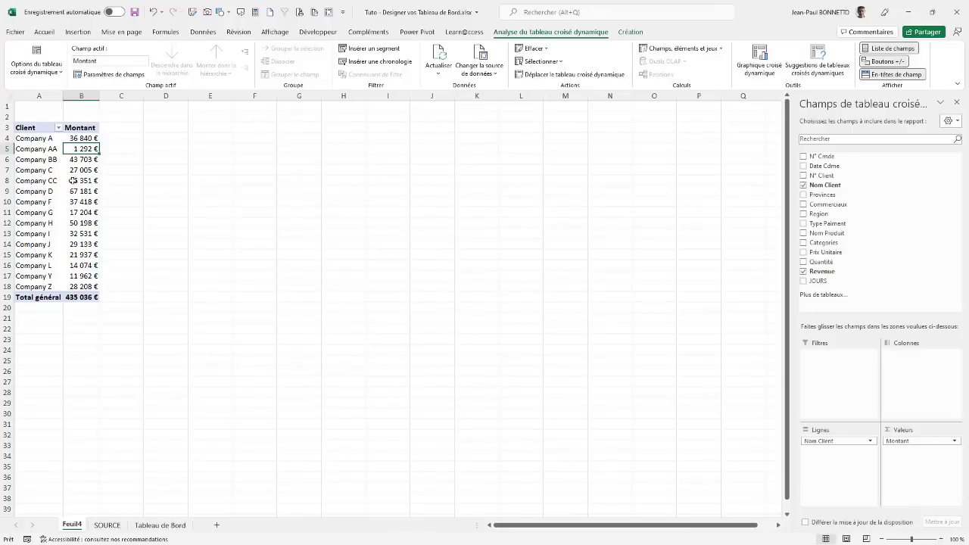
# Step: Rename the pivot table's sheet as "Calcul Indicateur"
pyautogui.moveTo(80, 524)
pyautogui.mouseDown()
pyautogui.moveTo(136, 527)
pyautogui.moveTo(66, 528)
pyautogui.mouseUp()
pyautogui.doubleClick(76, 524)
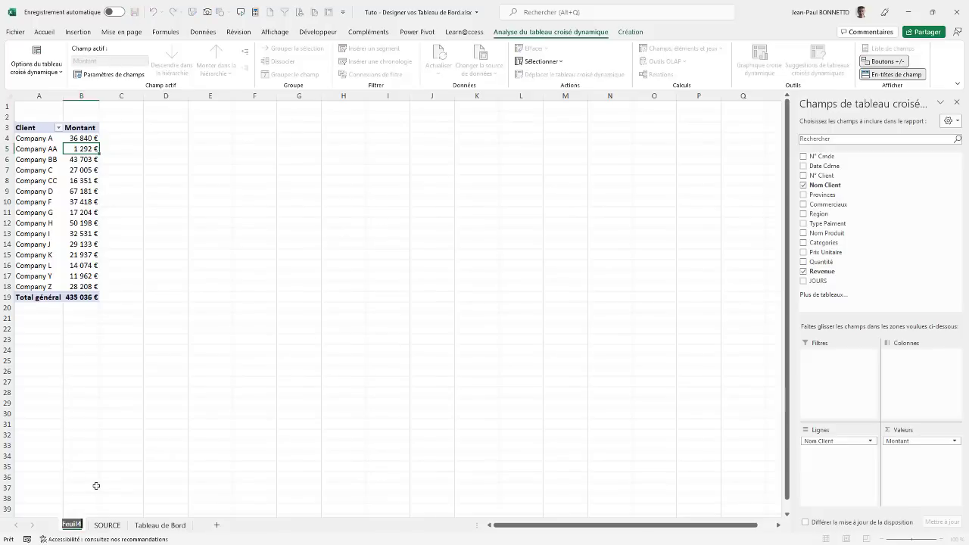
pyautogui.write('Calcul')
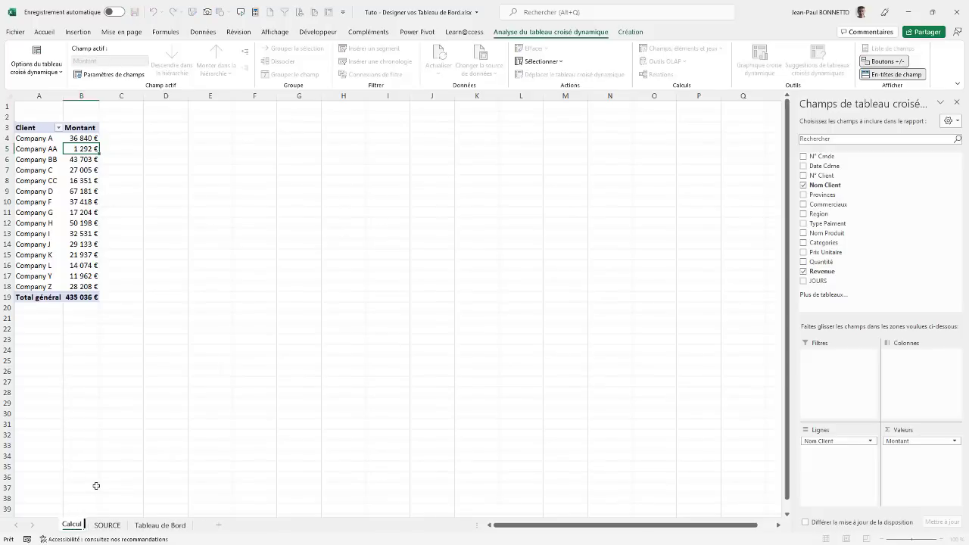
pyautogui.write(' Indicateur')
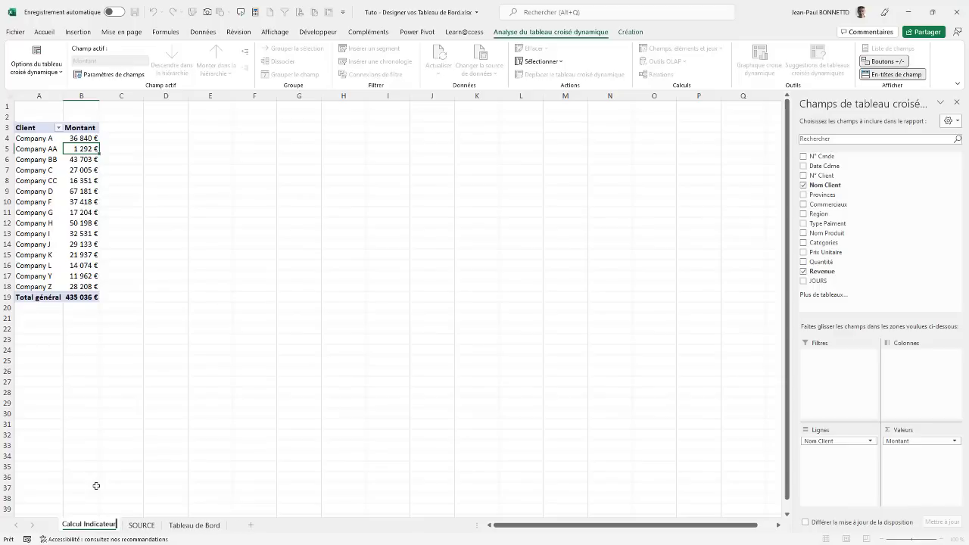
pyautogui.click(73, 400)
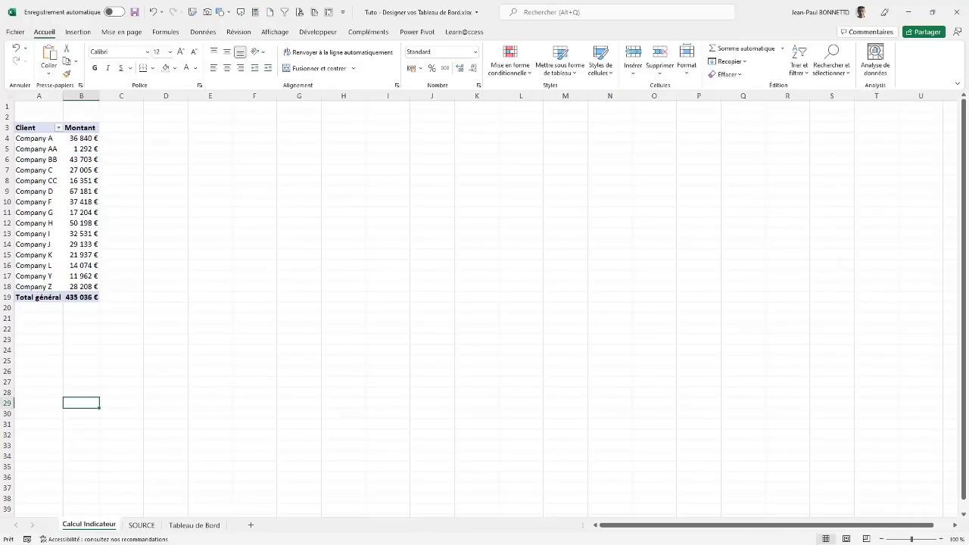
# Step: Copy the whole client pivot table and paste the duplicate at cell D3
pyautogui.click(36, 151)
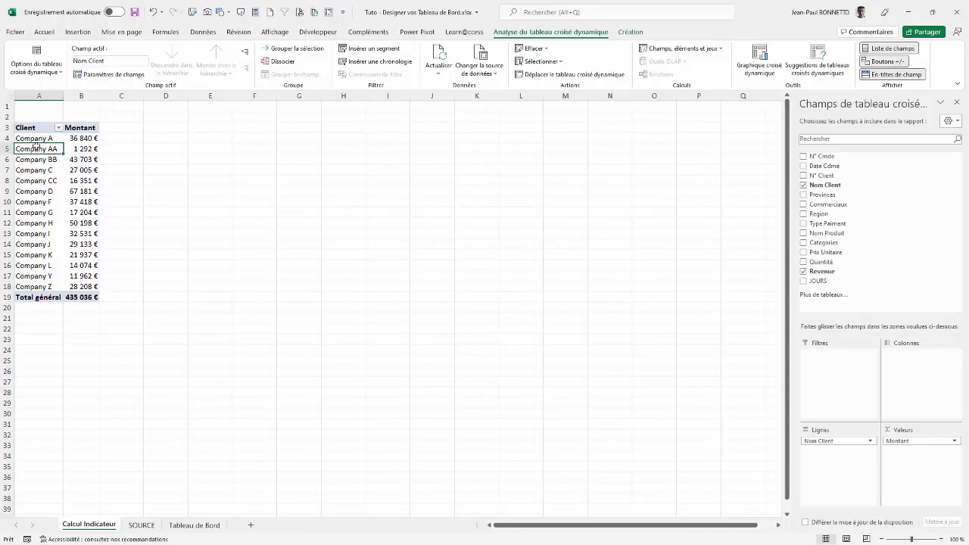
pyautogui.hotkey('ctrl', 'a')
pyautogui.hotkey('ctrl', 'c')
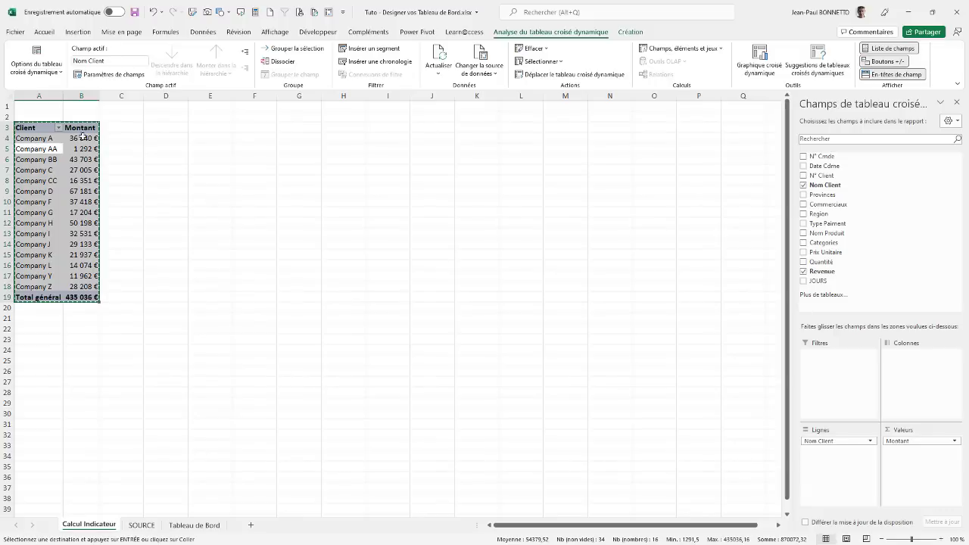
pyautogui.click(160, 127)
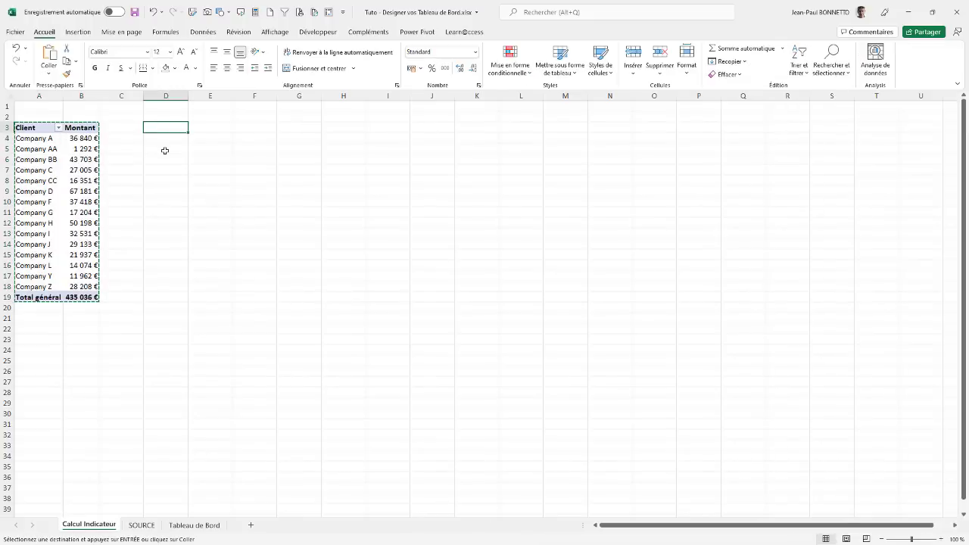
pyautogui.hotkey('ctrl', 'v')
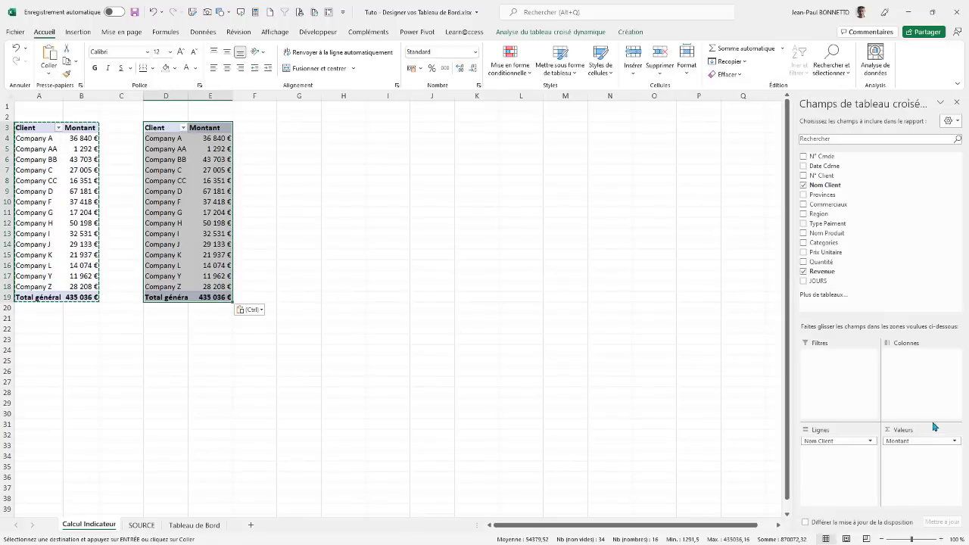
# Step: Replace Nom Client with Date Cdme in the rows of the pivot table at D3 and change its row header to "Mois"
pyautogui.moveTo(843, 438); pyautogui.dragTo(729, 309)
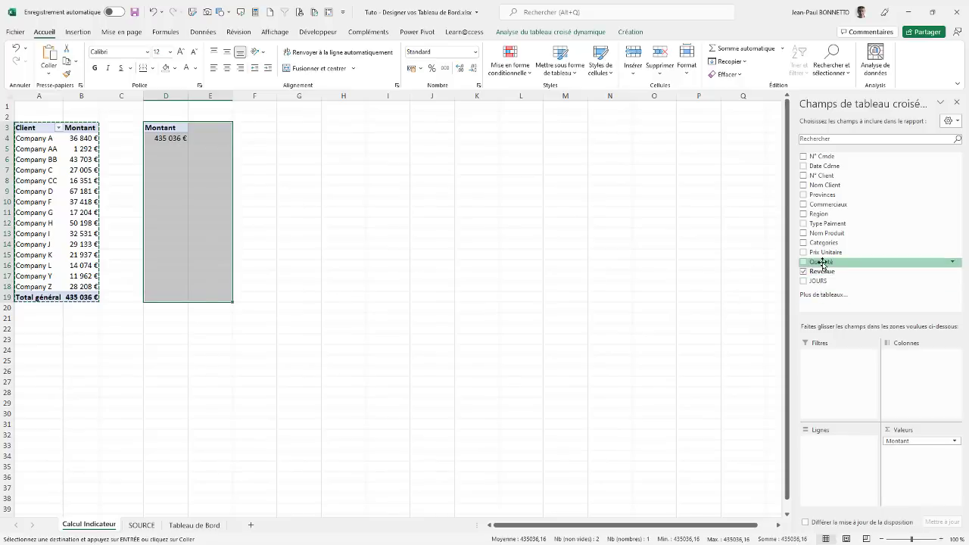
pyautogui.moveTo(822, 165); pyautogui.dragTo(811, 461)
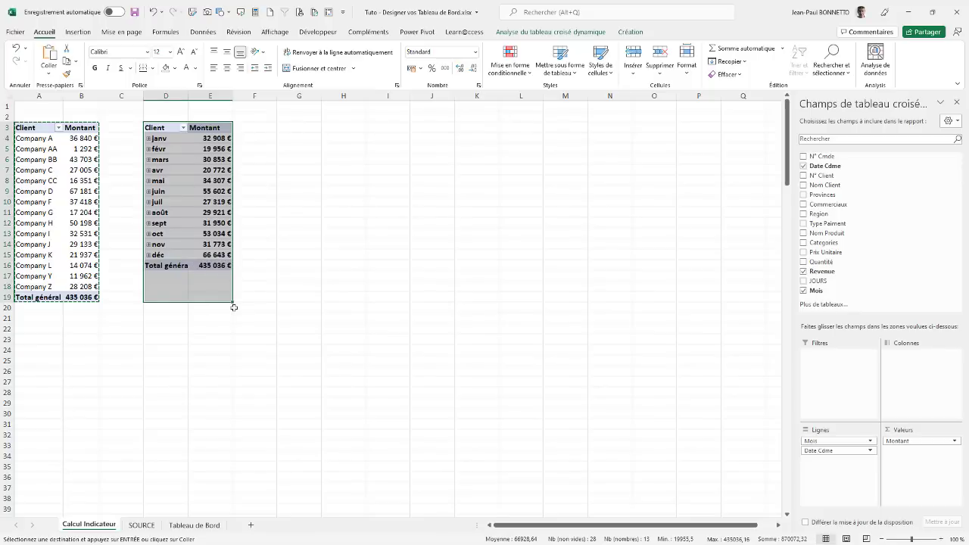
pyautogui.click(165, 128)
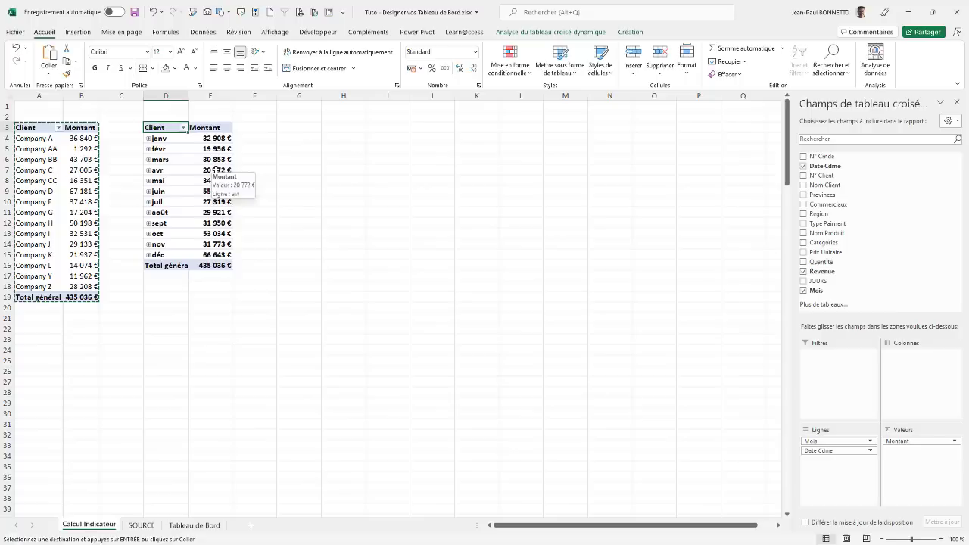
pyautogui.write('Mois')
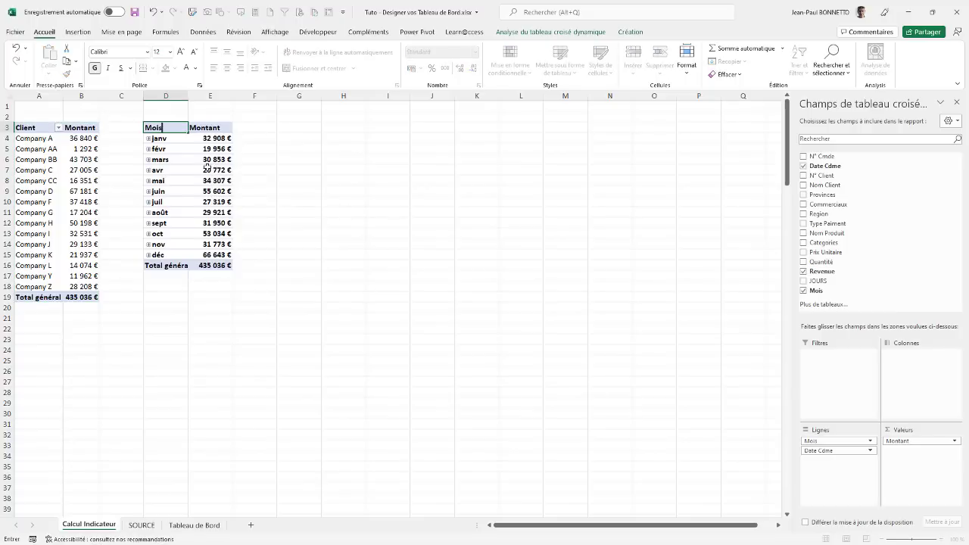
pyautogui.click(198, 148)
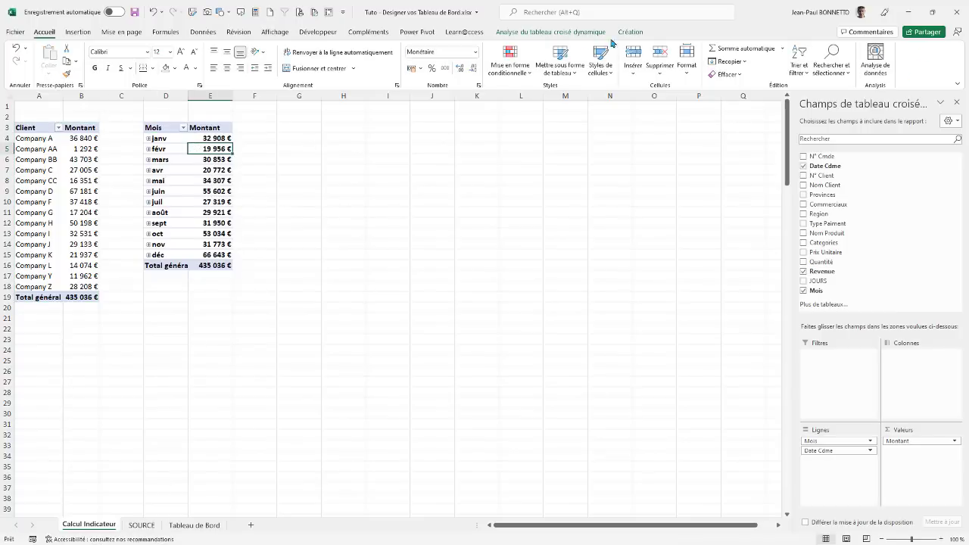
# Step: Hide the expand/collapse buttons of the monthly pivot table and autofit the width of column D
pyautogui.click(526, 37)
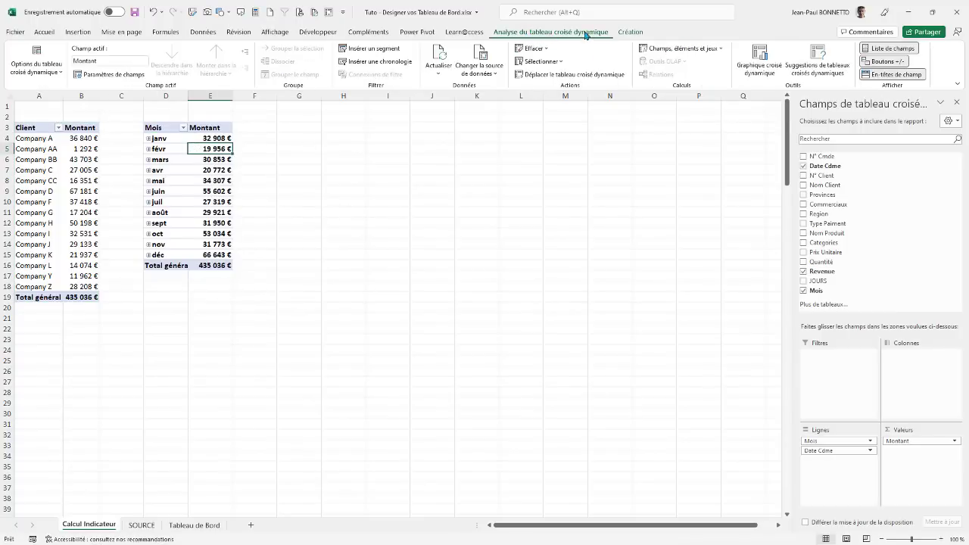
pyautogui.click(885, 62)
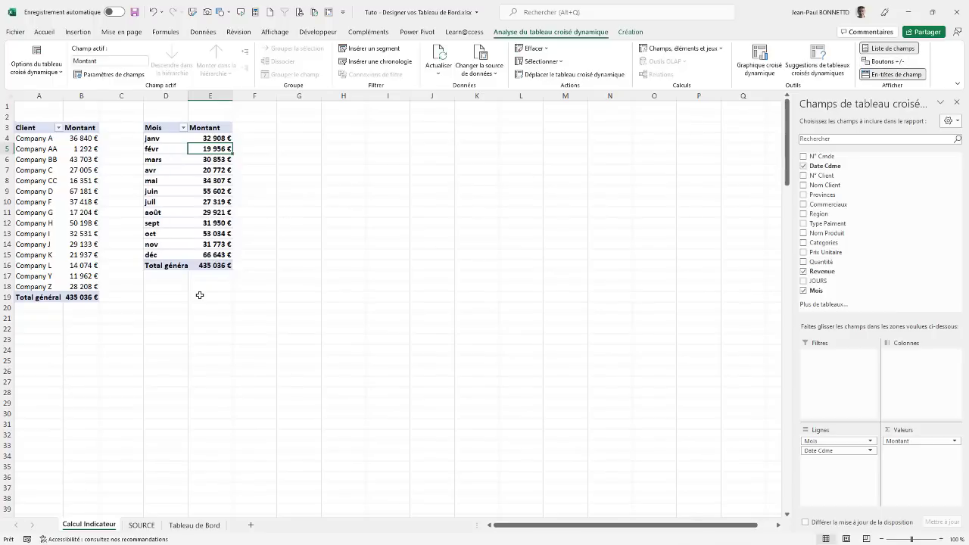
pyautogui.doubleClick(188, 95)
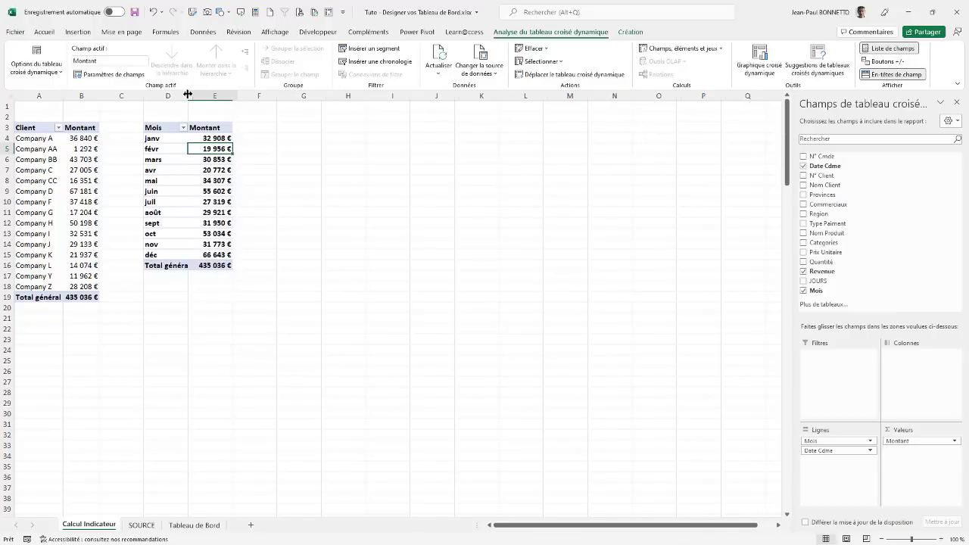
# Step: Give the monthly pivot table its own name in its pivot table options and apply them
pyautogui.rightClick(179, 146)
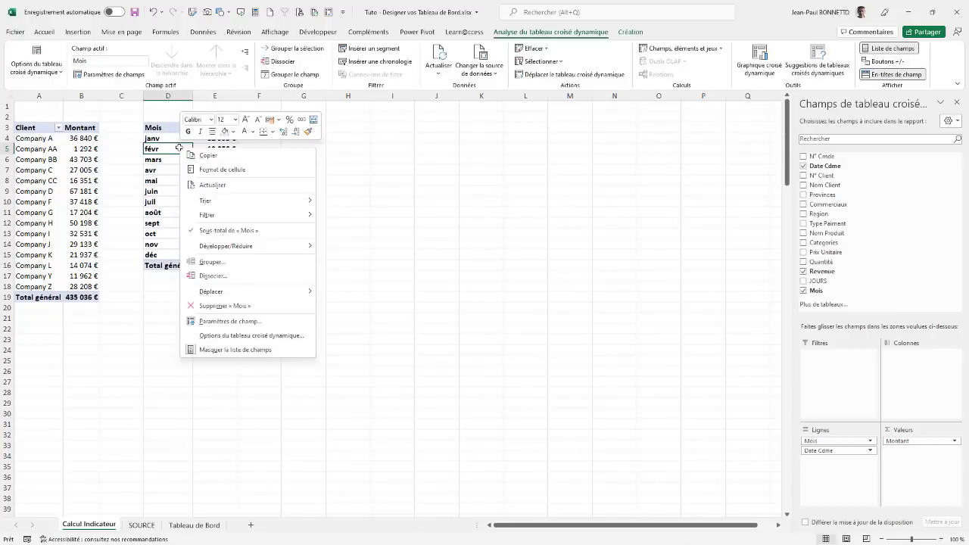
pyautogui.click(232, 336)
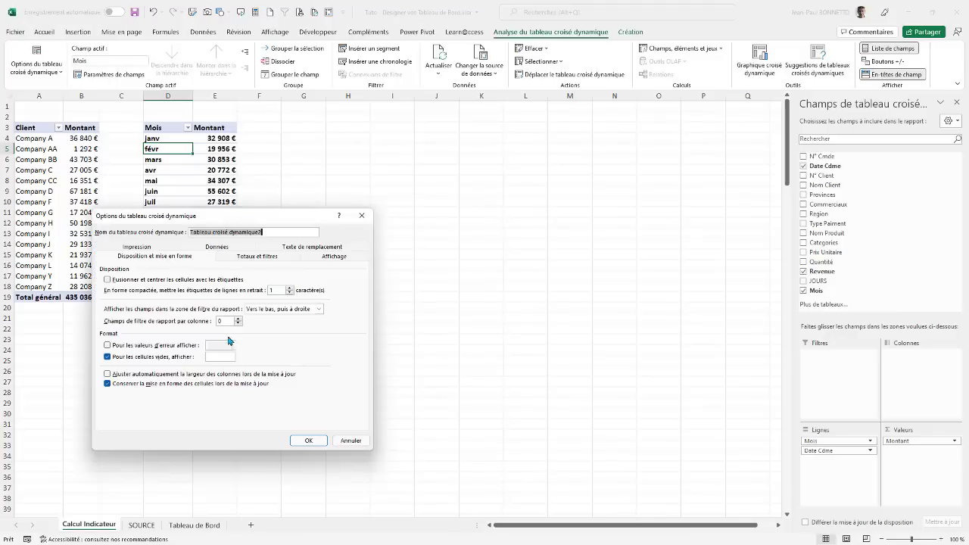
pyautogui.click(271, 231)
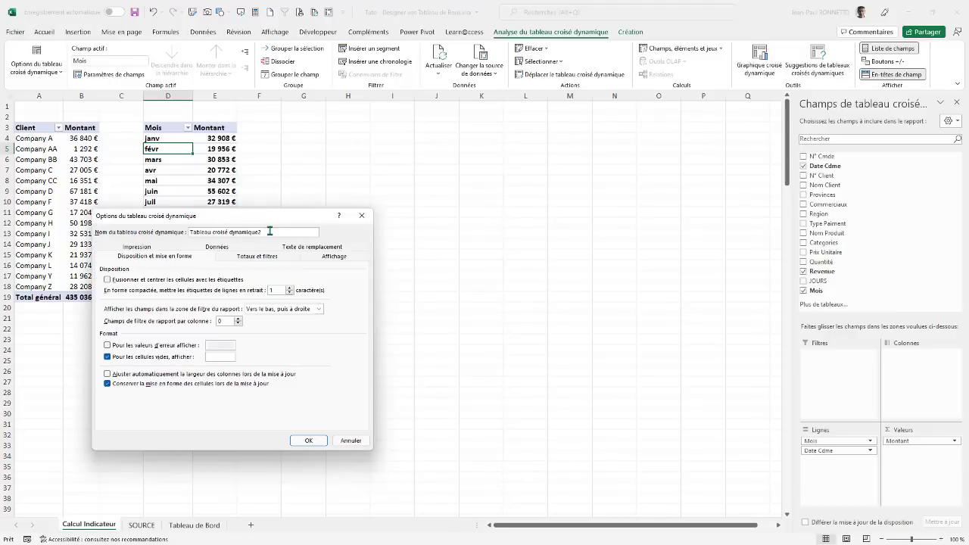
pyautogui.moveTo(270, 231); pyautogui.dragTo(185, 231)
pyautogui.write('T')
pyautogui.click(306, 441)
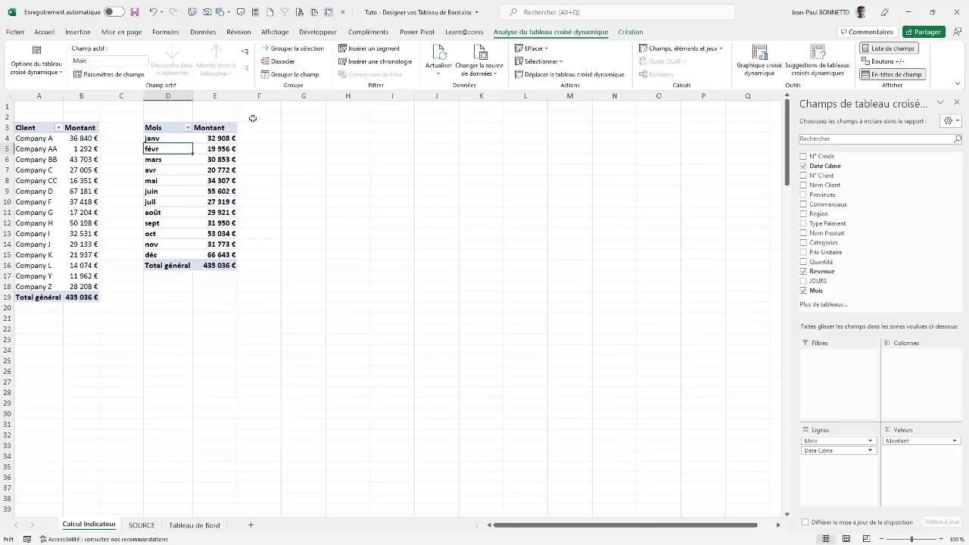
# Step: Narrow the empty spacer columns C and F on either side of the monthly pivot table
pyautogui.moveTo(143, 96); pyautogui.dragTo(118, 122)
pyautogui.moveTo(257, 95); pyautogui.dragTo(230, 110)
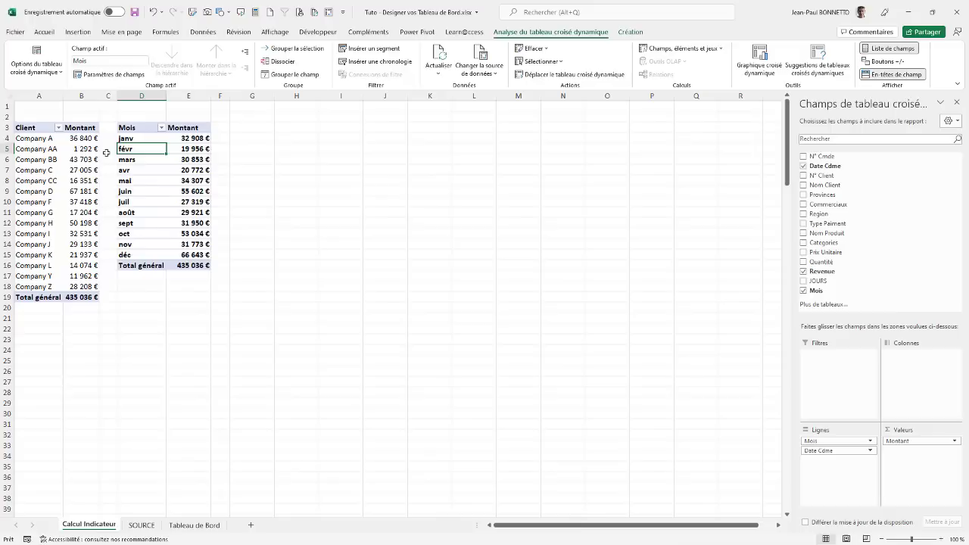
pyautogui.click(254, 128)
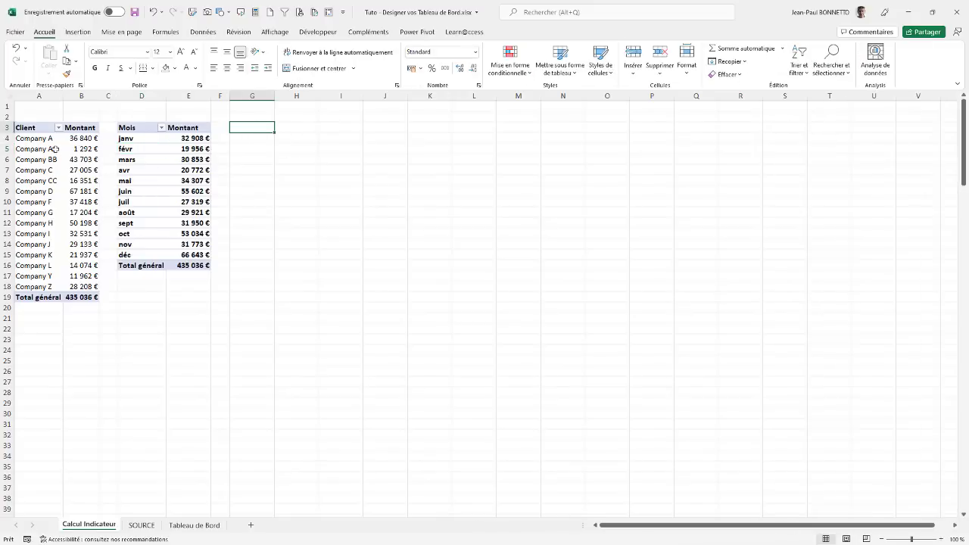
pyautogui.click(266, 106)
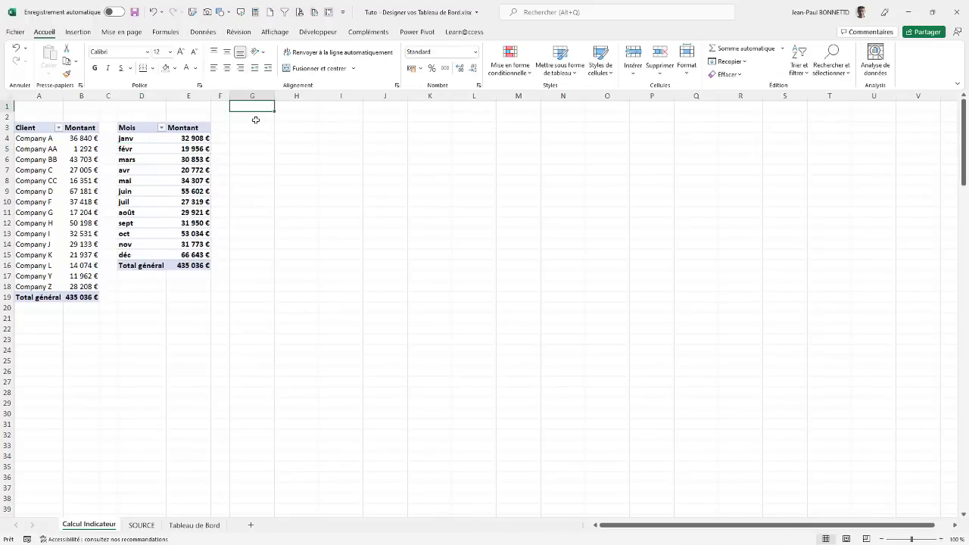
# Step: Copy the client pivot table in columns A and B and paste the duplicate at cell G3
pyautogui.click(47, 161)
pyautogui.click(38, 139)
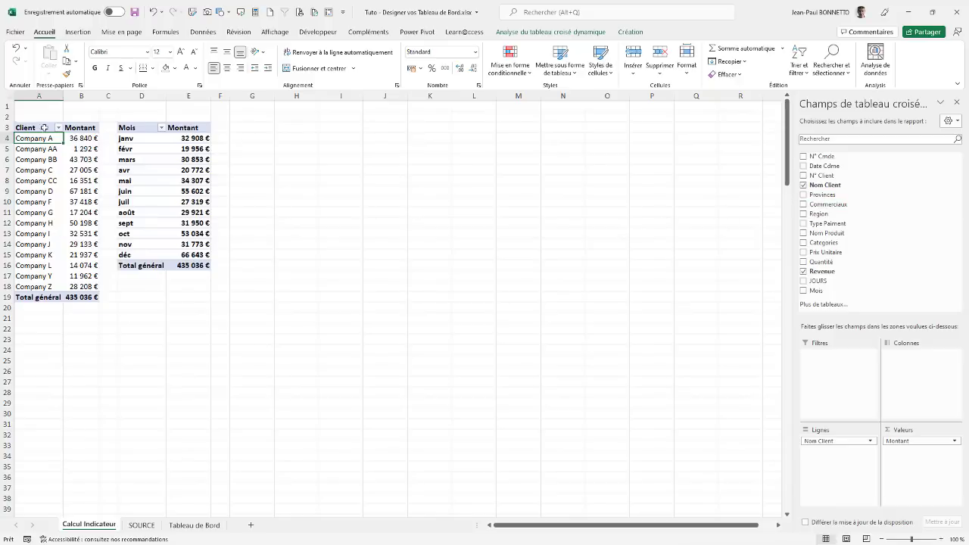
pyautogui.moveTo(44, 127); pyautogui.dragTo(90, 299)
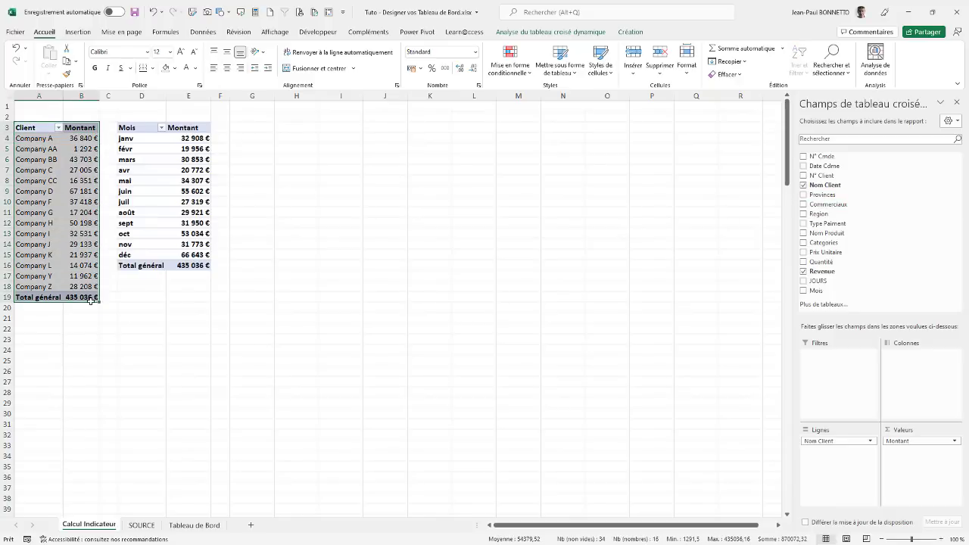
pyautogui.hotkey('ctrl', 'c')
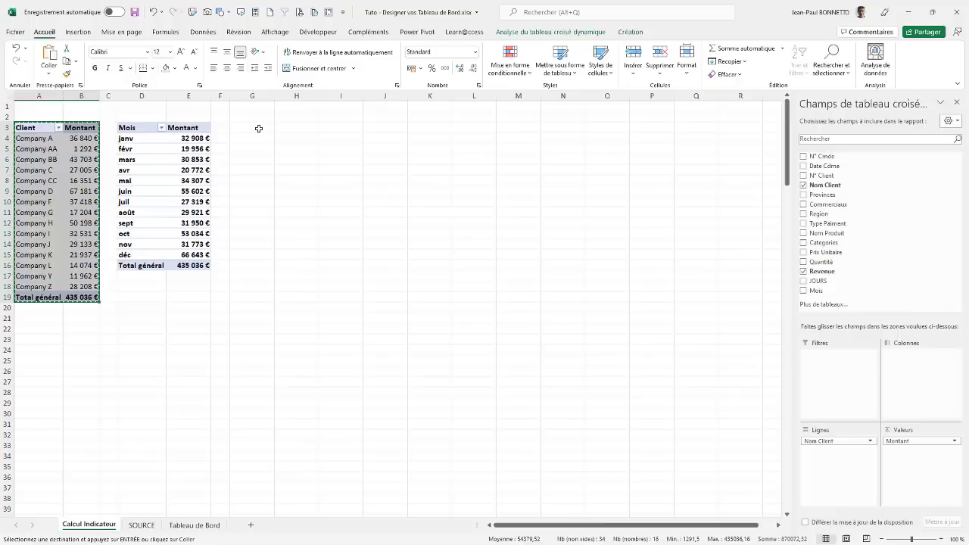
pyautogui.click(258, 129)
pyautogui.hotkey('ctrl', 'v')
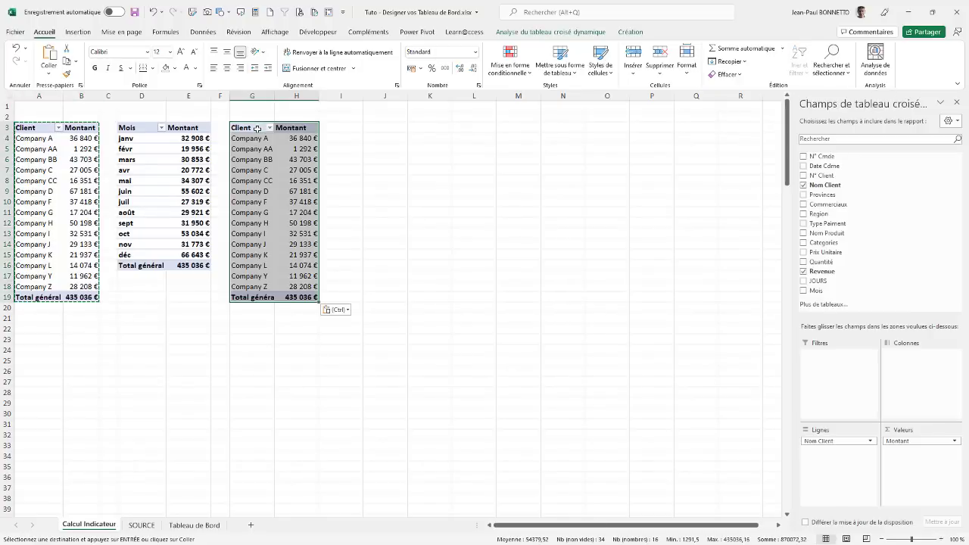
# Step: Remove the Montant values from the pivot table at G3 and turn off its grand totals
pyautogui.moveTo(921, 441); pyautogui.dragTo(340, 328)
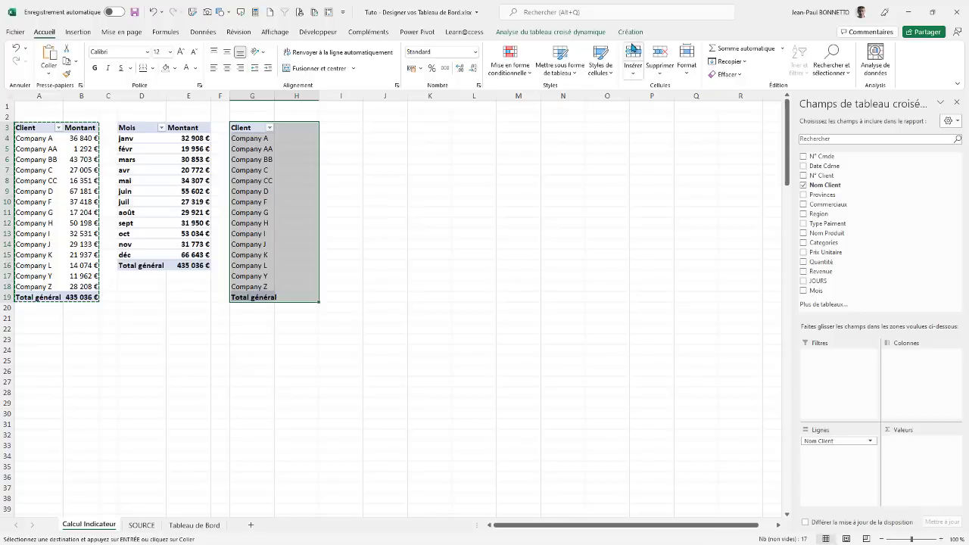
pyautogui.click(626, 32)
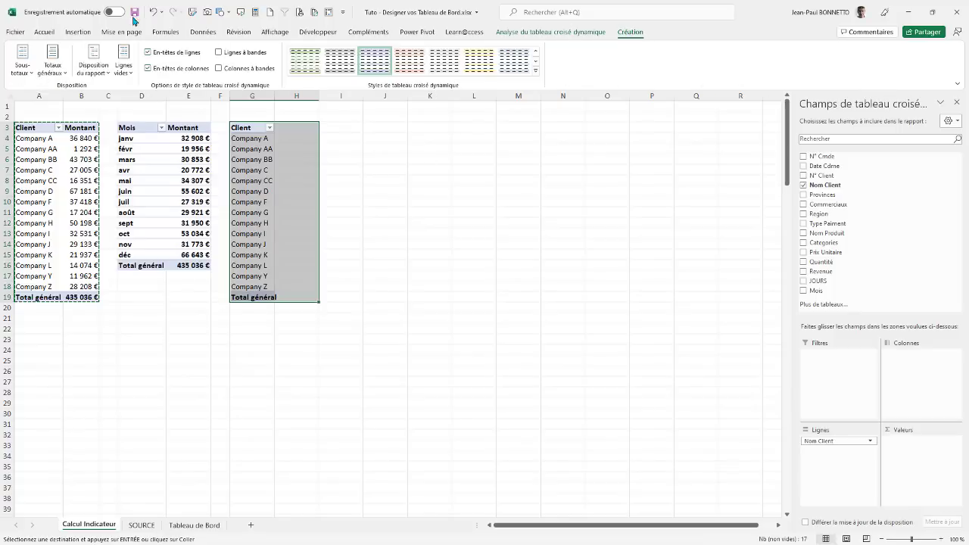
pyautogui.click(52, 66)
pyautogui.click(59, 95)
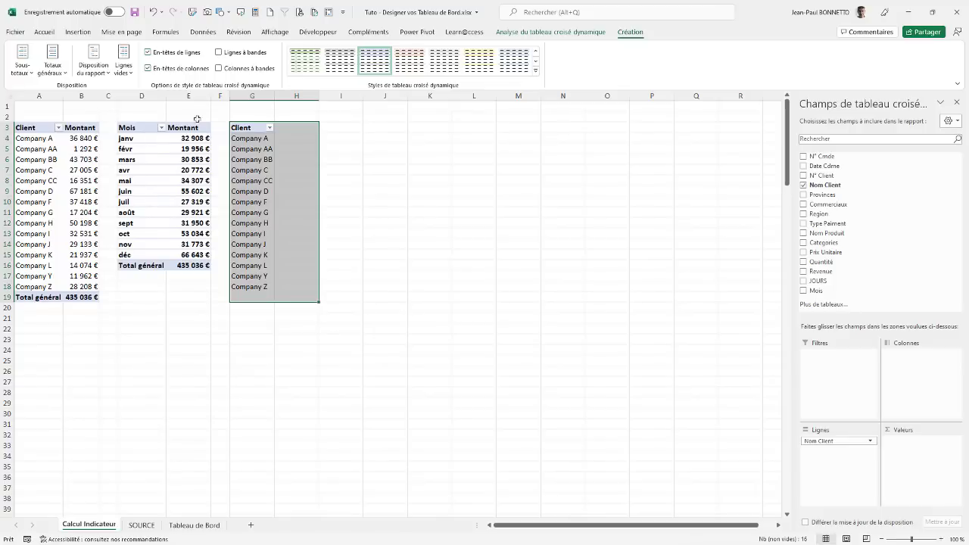
pyautogui.click(255, 107)
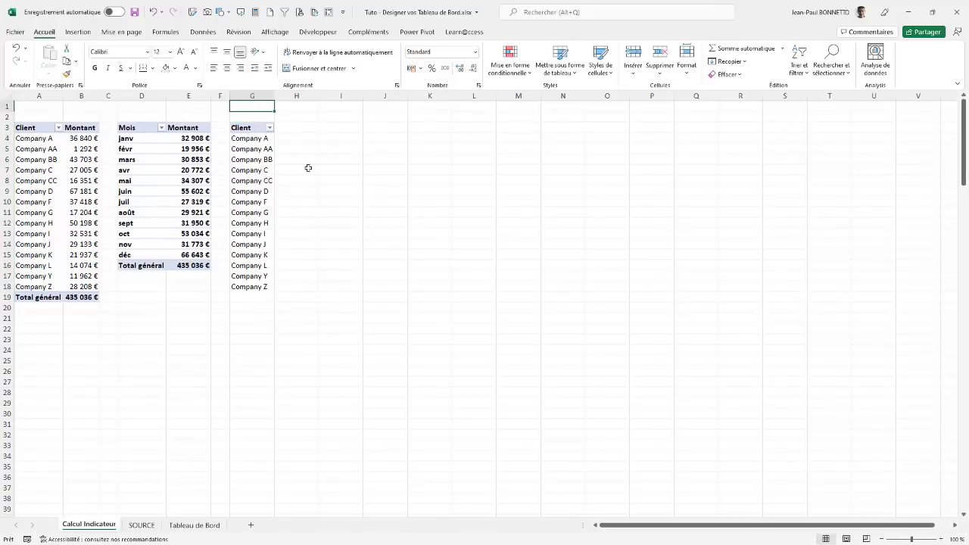
# Step: Name the client list pivot table "tcd_ListeClient" in its options and narrow the empty column H beside it
pyautogui.rightClick(251, 162)
pyautogui.click(286, 346)
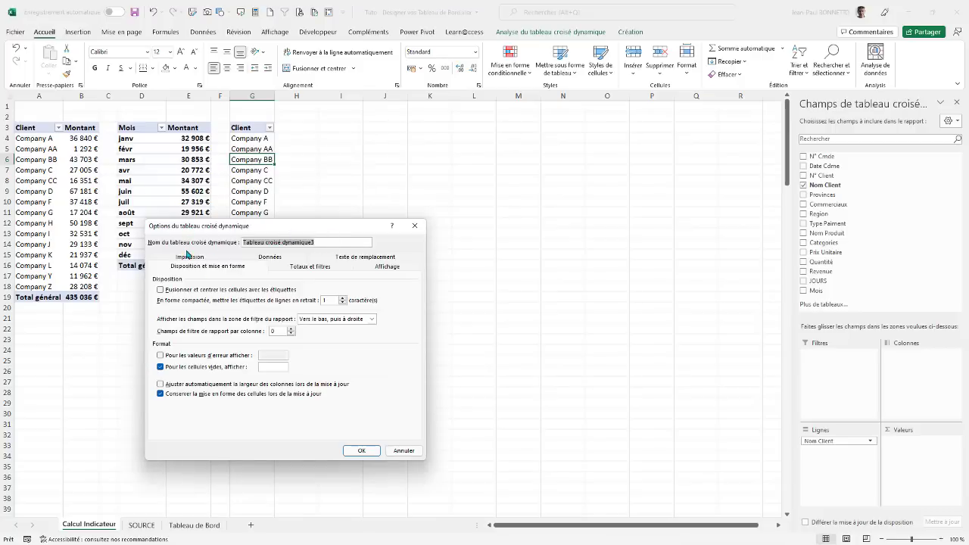
pyautogui.write('tu')
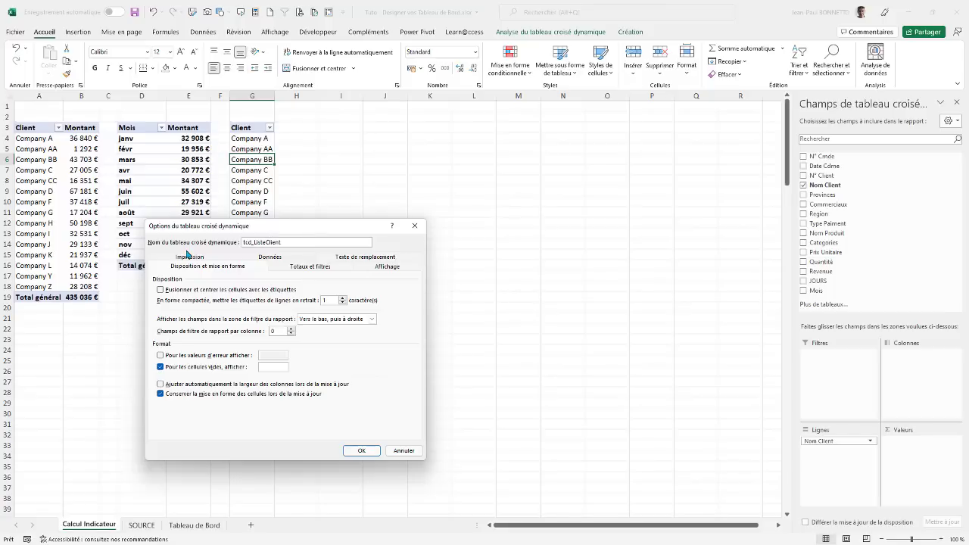
pyautogui.press('Return')
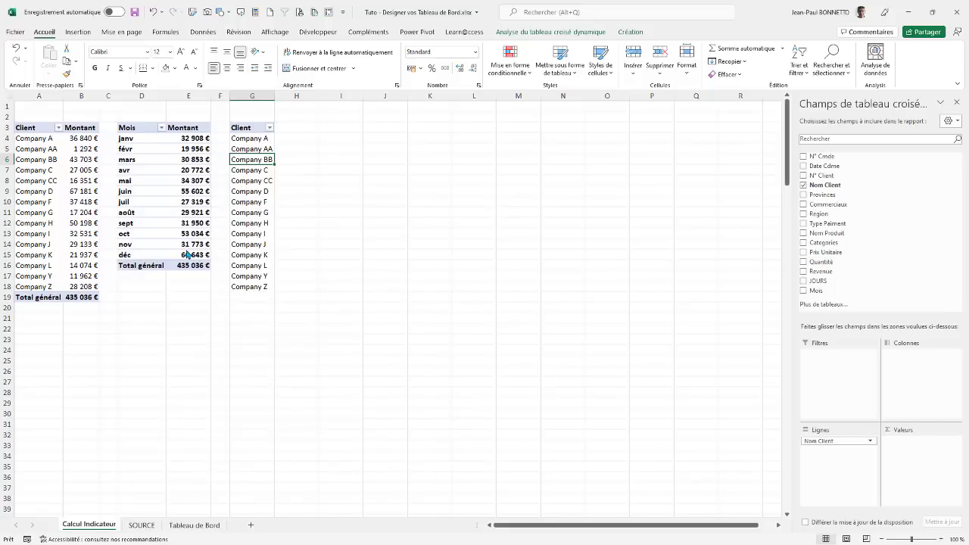
pyautogui.moveTo(319, 95); pyautogui.dragTo(293, 97)
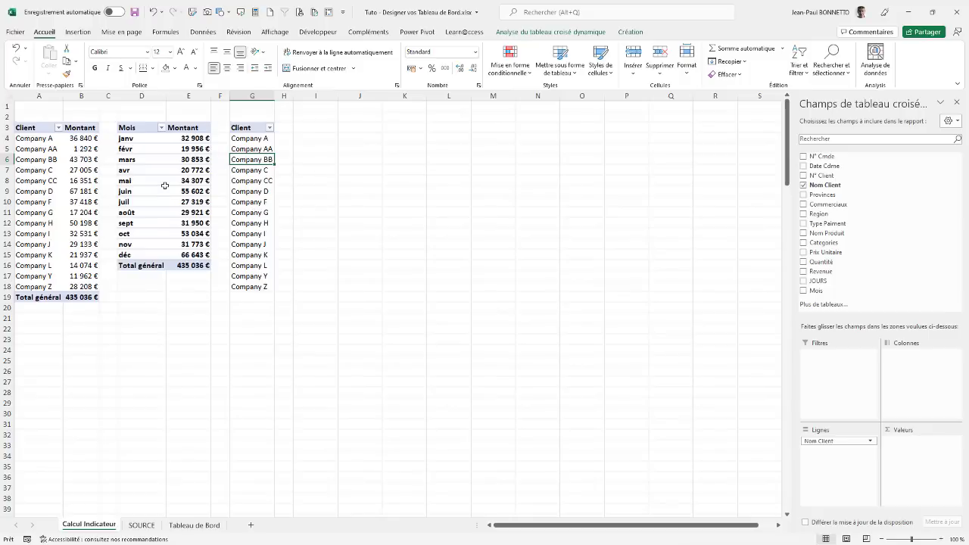
# Step: Paste a duplicate of the client amount pivot table at cell I3 and remove Nom Client from its rows
pyautogui.moveTo(30, 127); pyautogui.dragTo(93, 291)
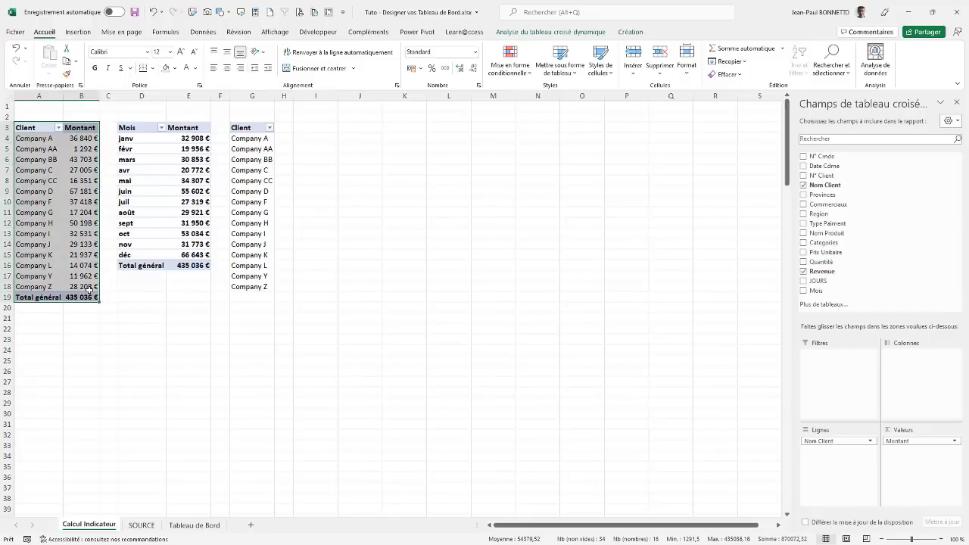
pyautogui.hotkey('ctrl', 'c')
pyautogui.click(323, 127)
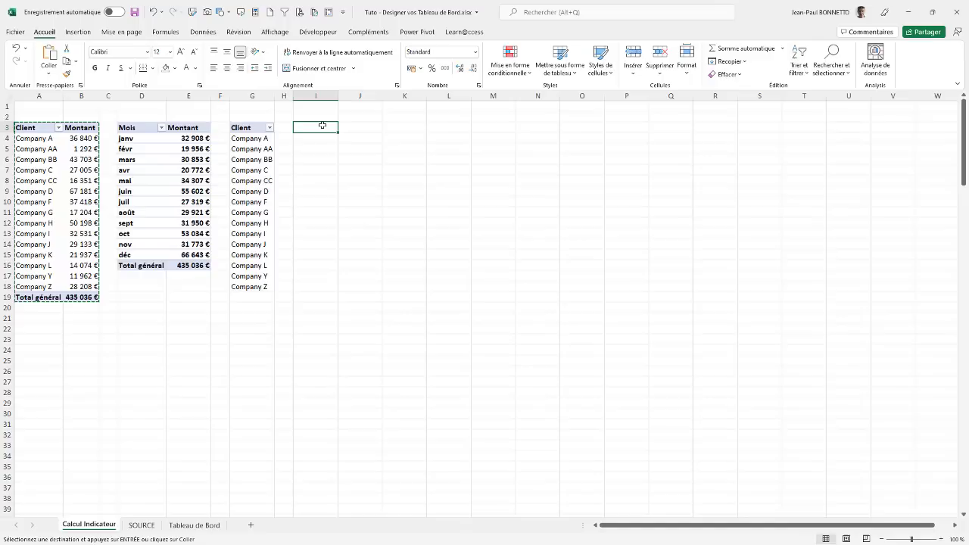
pyautogui.hotkey('ctrl', 'v')
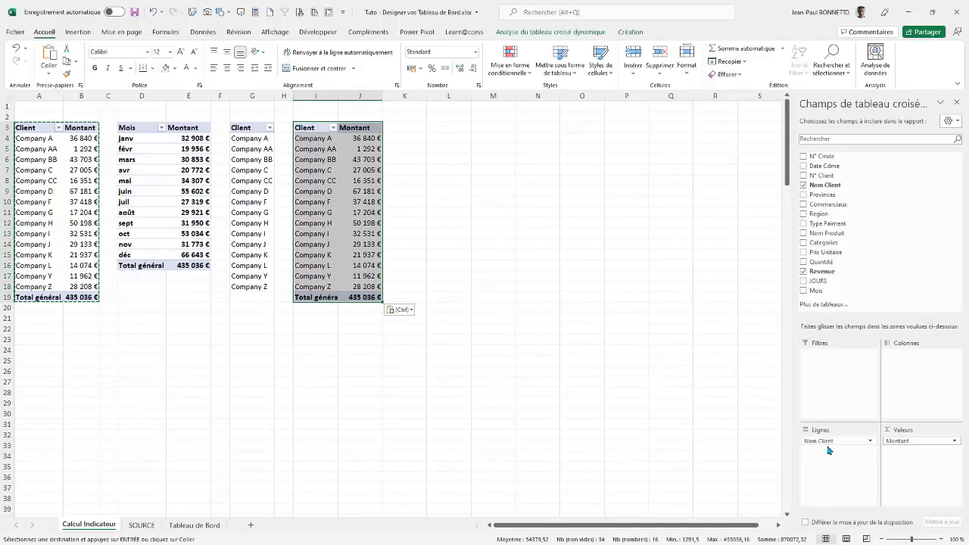
pyautogui.moveTo(829, 440); pyautogui.dragTo(704, 424)
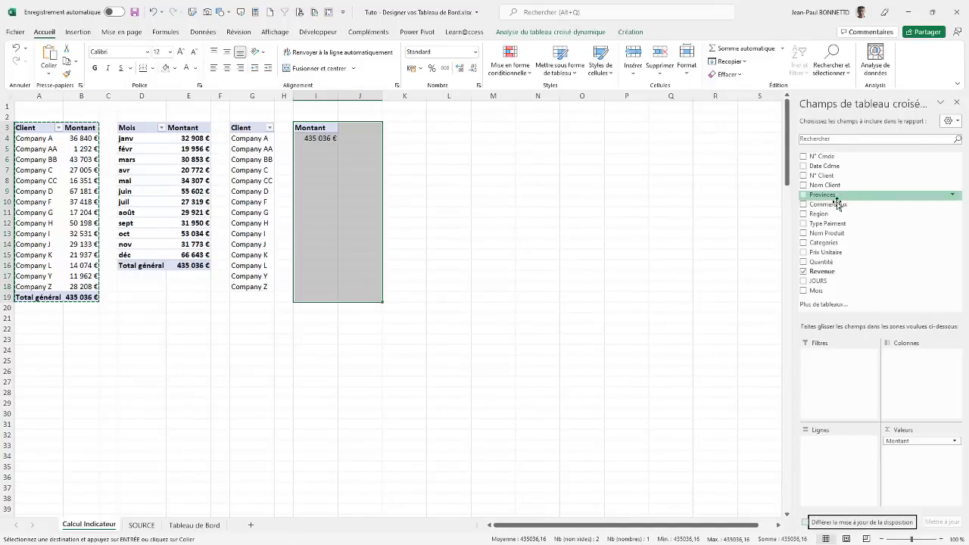
# Step: Add Commerciaux to the rows of the pivot table at I3, widen column I, and rename its row header "Commerciaux"
pyautogui.moveTo(814, 204); pyautogui.dragTo(825, 439)
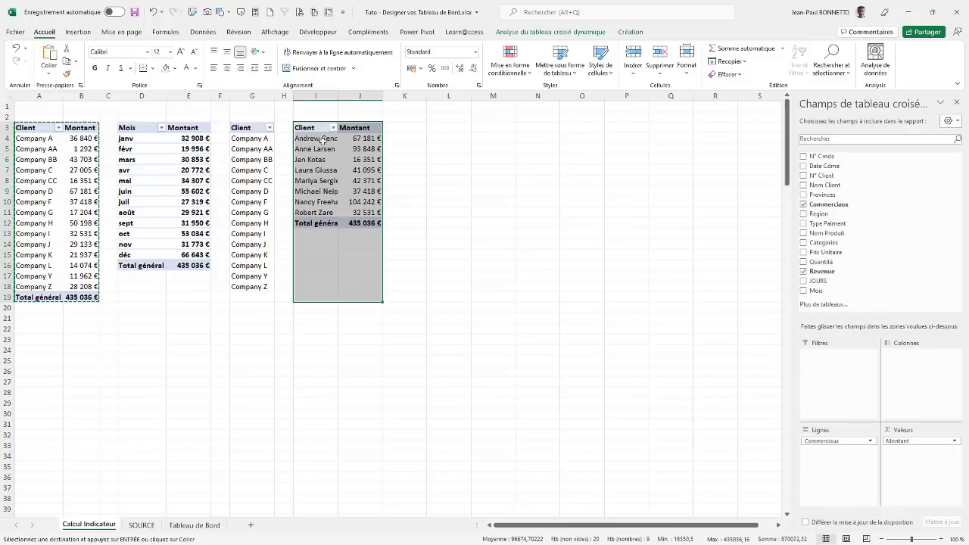
pyautogui.moveTo(337, 96); pyautogui.dragTo(360, 96)
pyautogui.click(324, 128)
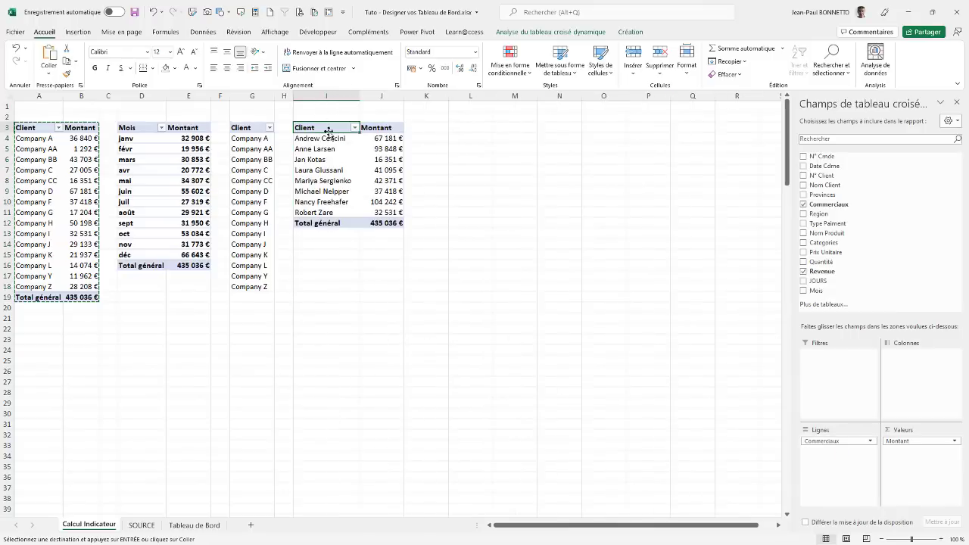
pyautogui.write('Commerciaux')
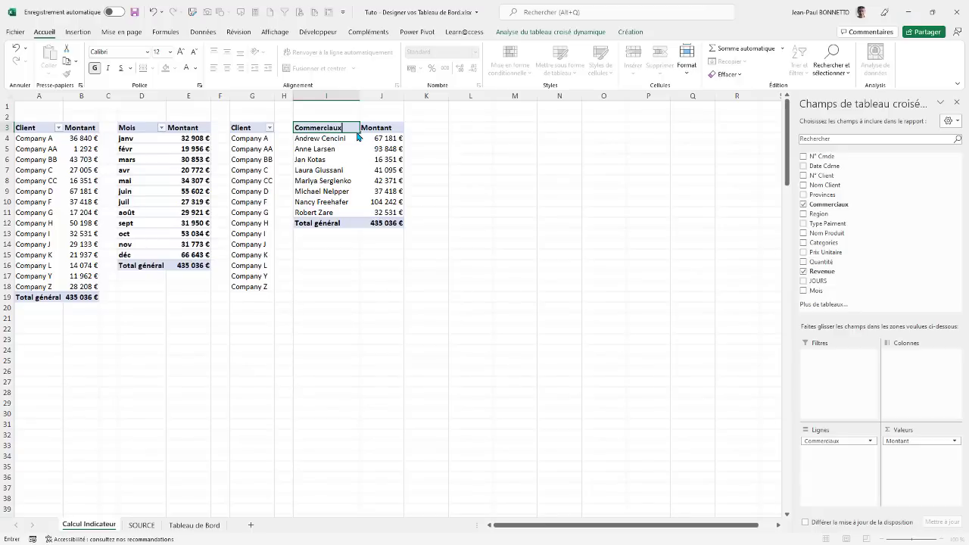
pyautogui.press('Return')
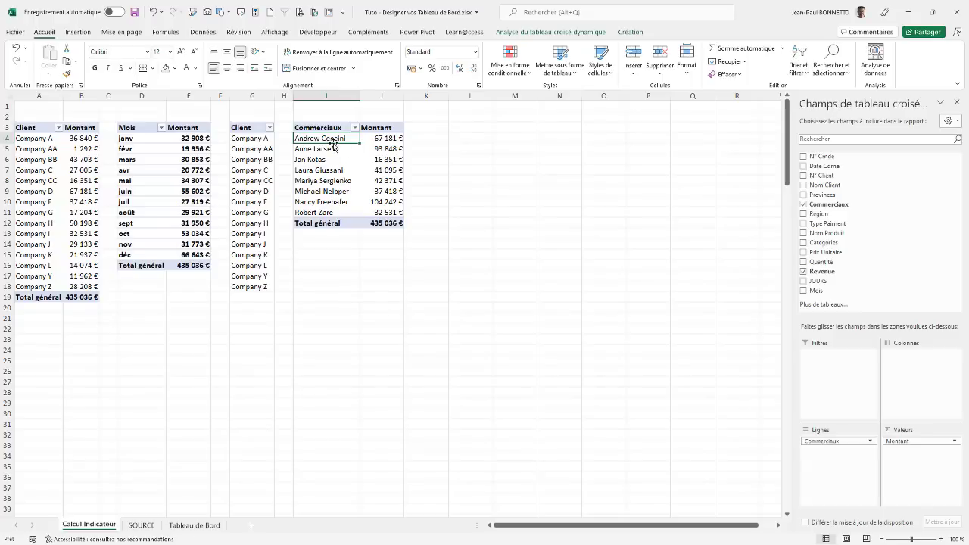
# Step: Name the sales representatives pivot table "tcd_Montant_Commerciaux" in its options
pyautogui.rightClick(333, 141)
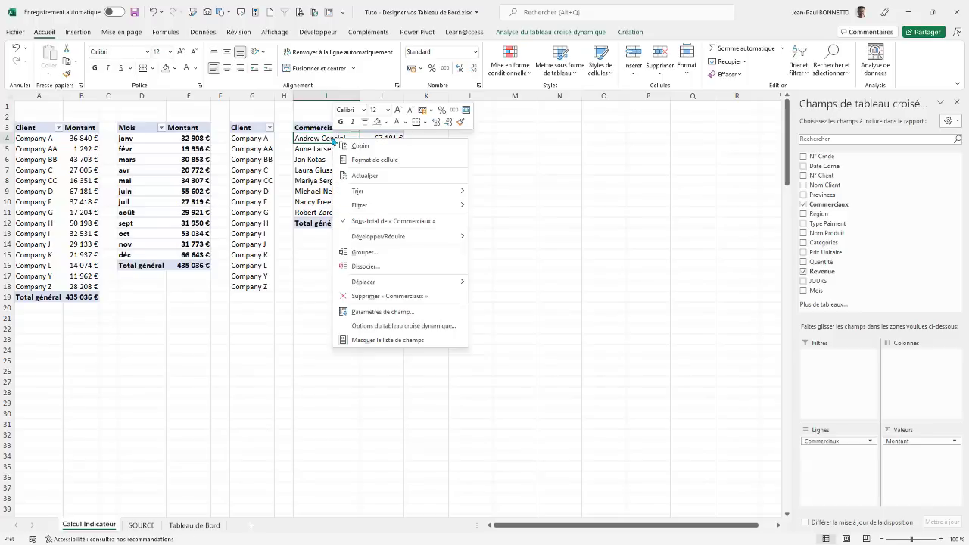
pyautogui.click(385, 326)
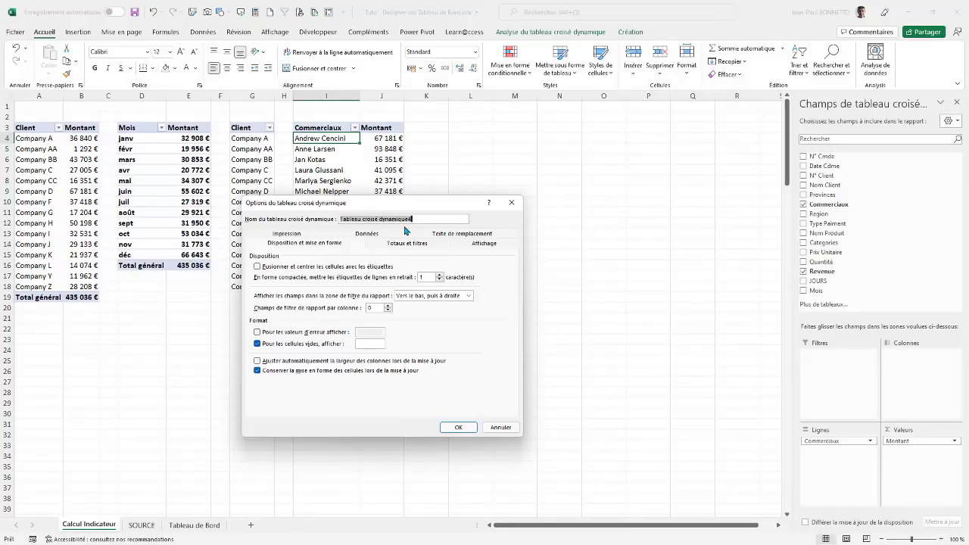
pyautogui.write('tcd_Montant_Commerciaux')
pyautogui.click(450, 426)
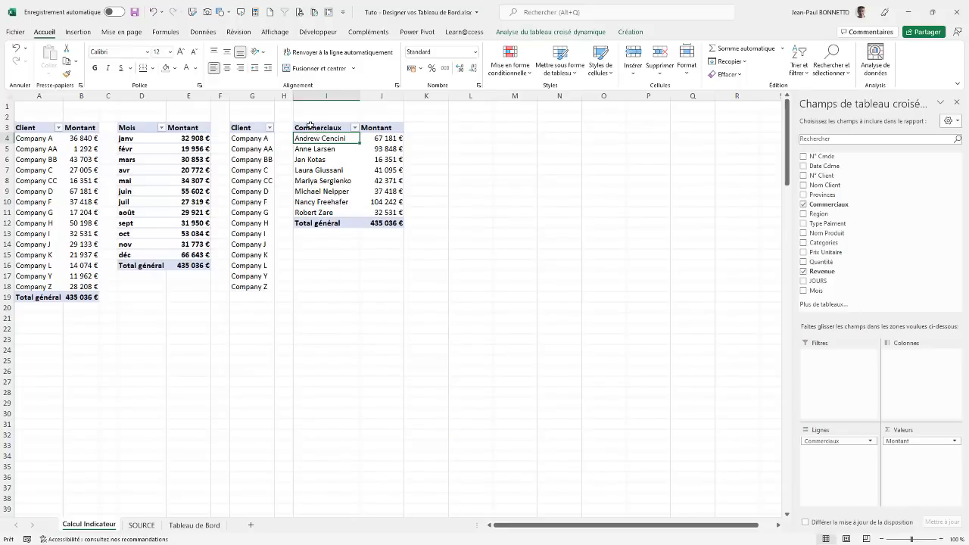
# Step: Paste a duplicate of the Commerciaux pivot table at cell L3 and narrow the empty column K beside it
pyautogui.moveTo(309, 127); pyautogui.dragTo(378, 225)
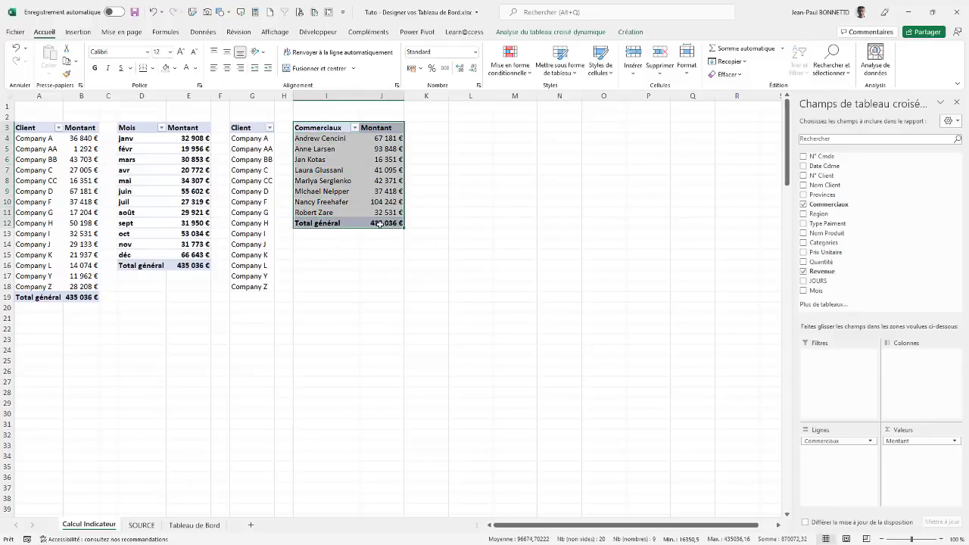
pyautogui.hotkey('ctrl', 'c')
pyautogui.click(464, 127)
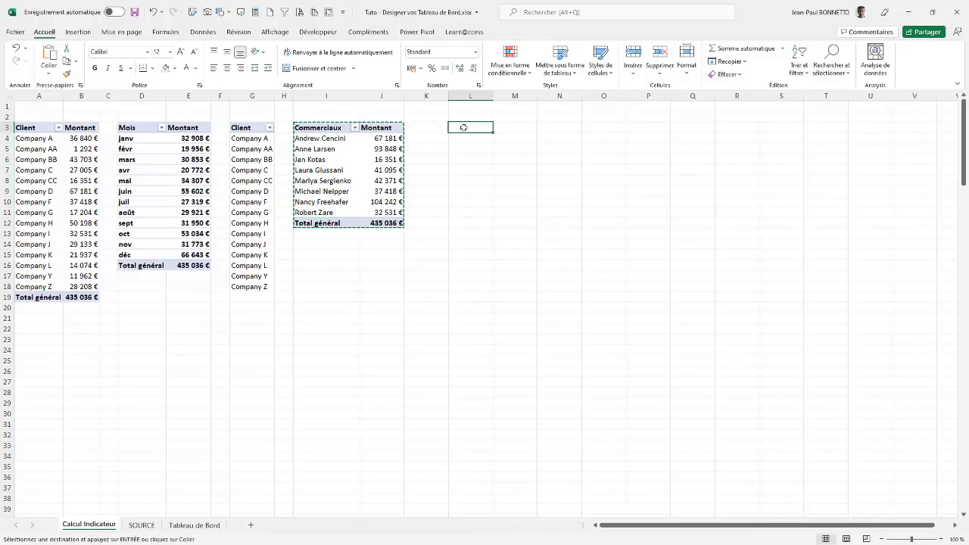
pyautogui.hotkey('ctrl', 'v')
pyautogui.moveTo(448, 97); pyautogui.dragTo(417, 113)
pyautogui.click(446, 141)
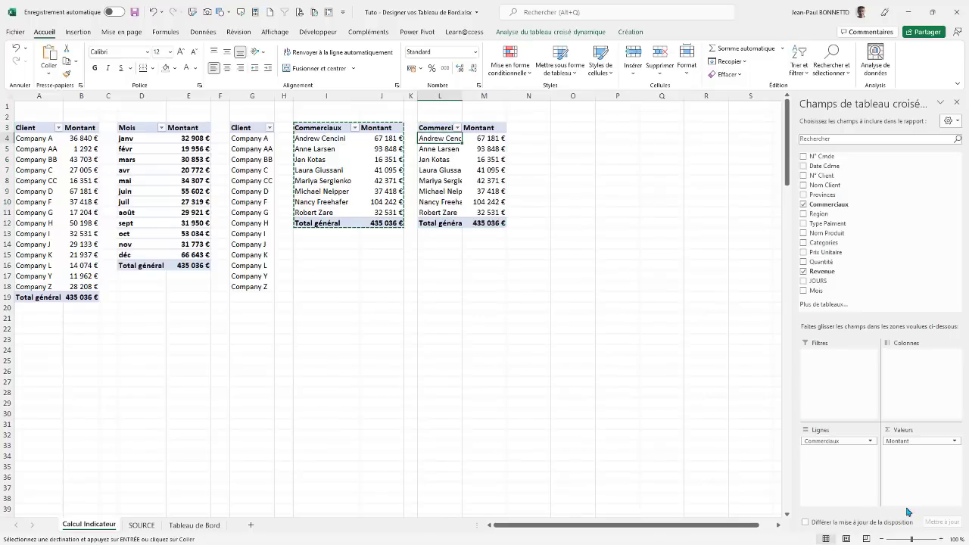
# Step: Replace Commerciaux with Provinces in the rows of the pivot table at L3, rename its header "Provinces", and widen column L to fit
pyautogui.moveTo(831, 440); pyautogui.dragTo(681, 429)
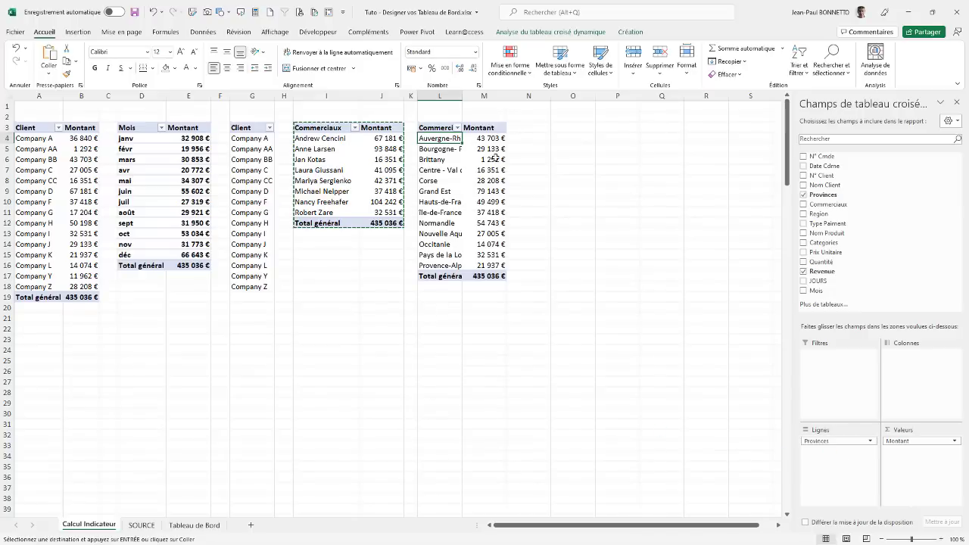
pyautogui.doubleClick(464, 98)
pyautogui.click(463, 129)
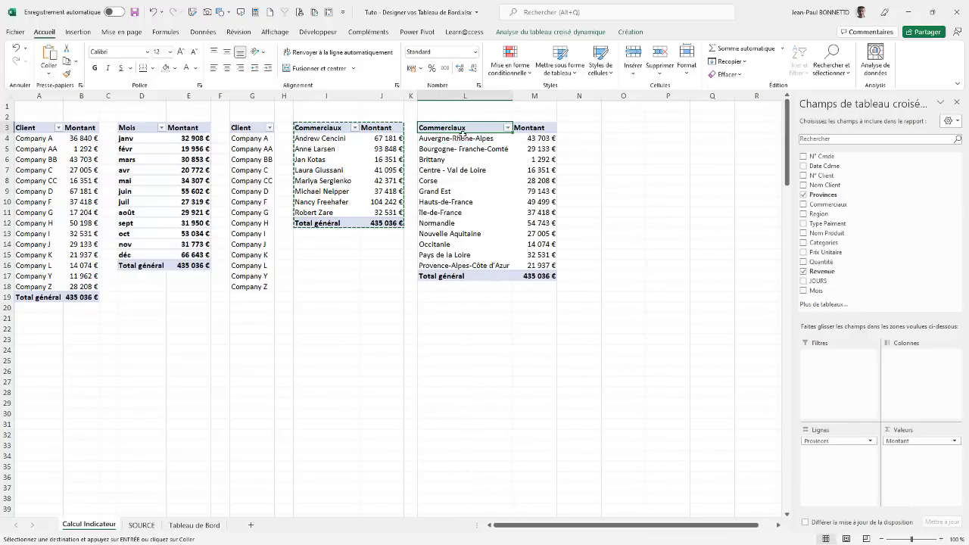
pyautogui.write('Provinces')
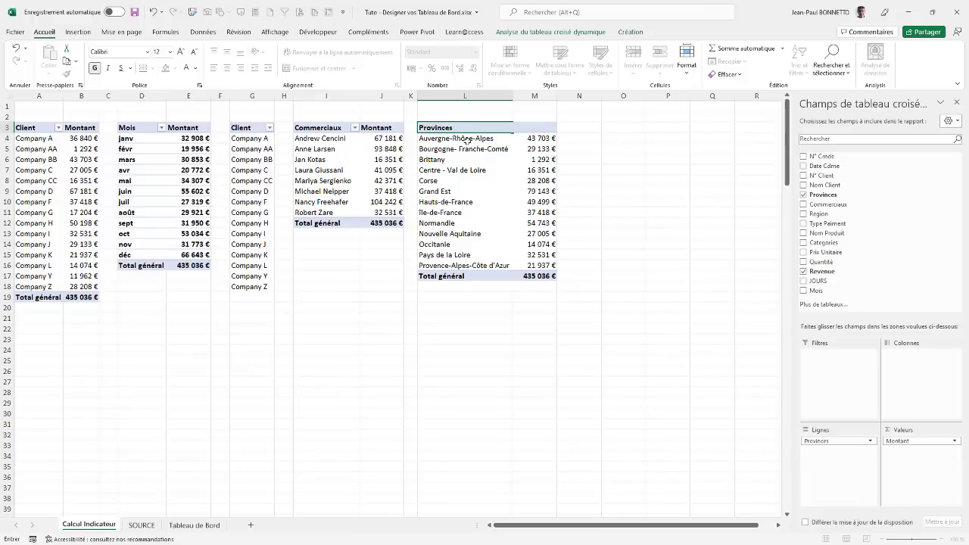
pyautogui.click(466, 171)
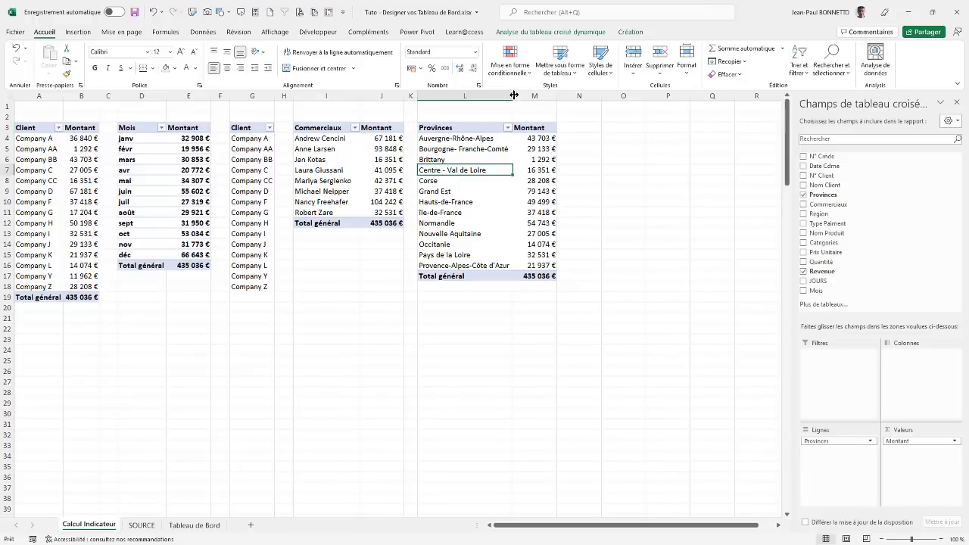
pyautogui.moveTo(513, 98); pyautogui.dragTo(517, 96)
# Step: Rename the Provinces pivot table in its pivot table options
pyautogui.click(465, 150)
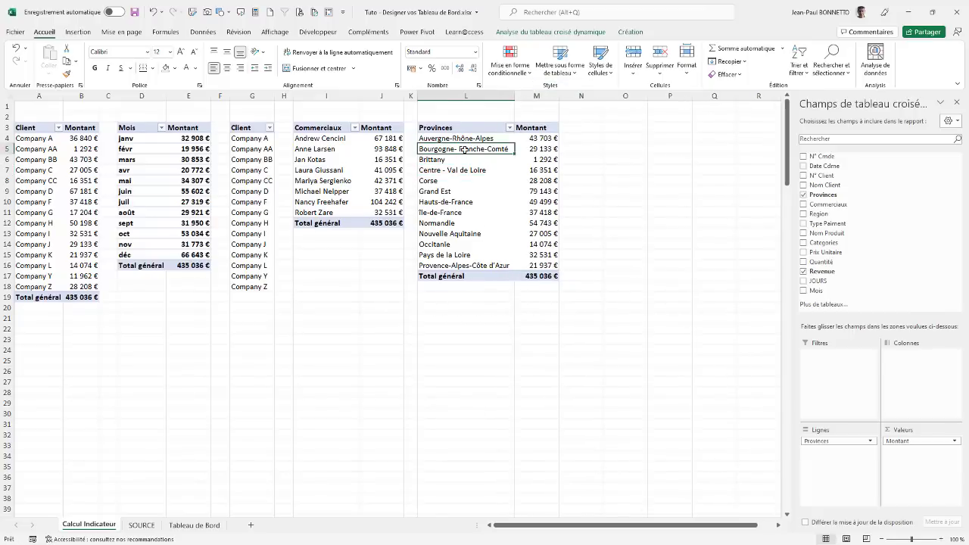
pyautogui.rightClick(464, 150)
pyautogui.click(536, 337)
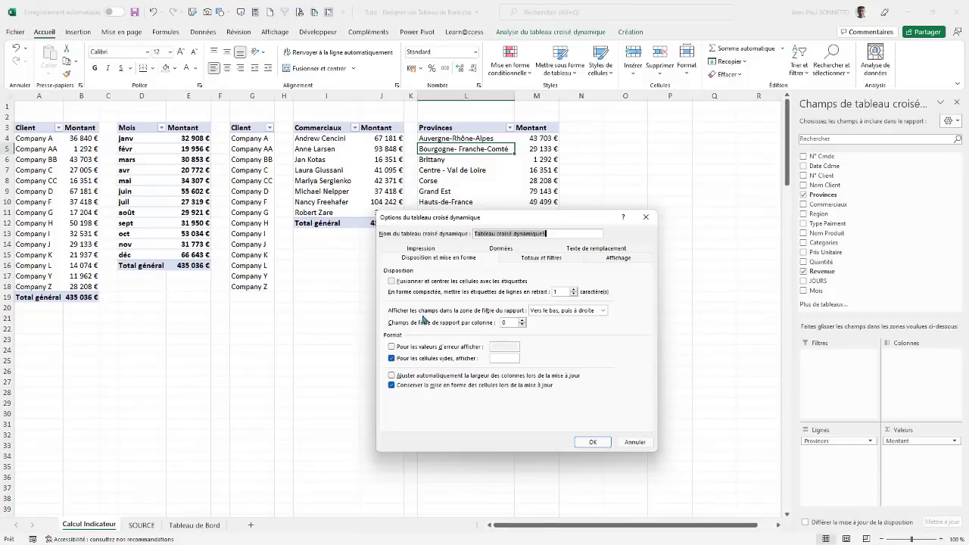
pyautogui.moveTo(557, 233); pyautogui.dragTo(457, 232)
pyautogui.write('T')
pyautogui.click(593, 442)
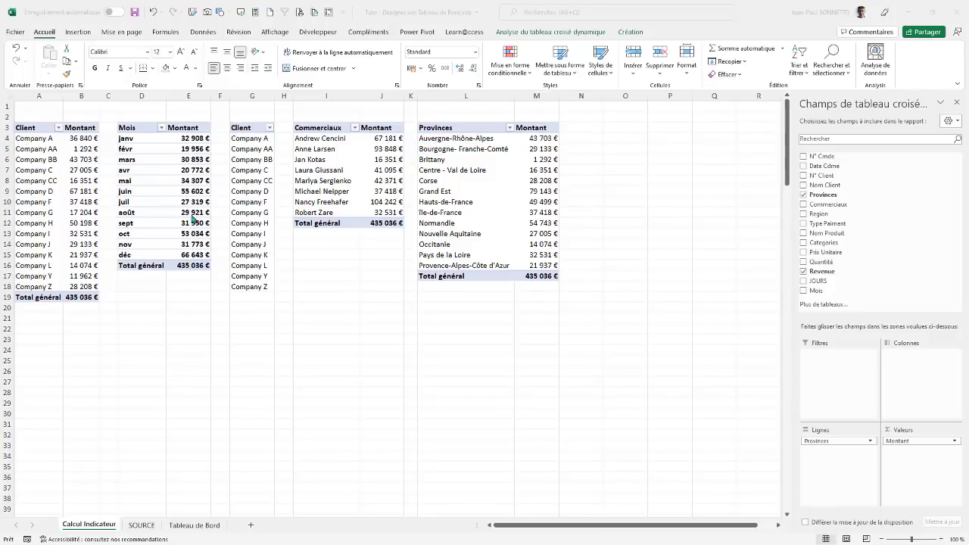
# Step: Go to the "Tableau de Bord" sheet and open the gallery of shapes for insertion
pyautogui.click(82, 297)
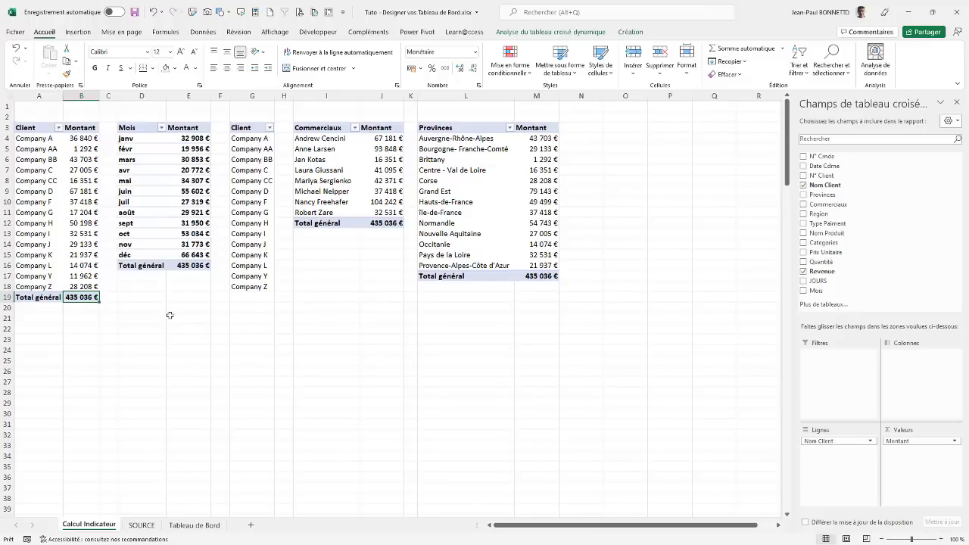
pyautogui.click(189, 524)
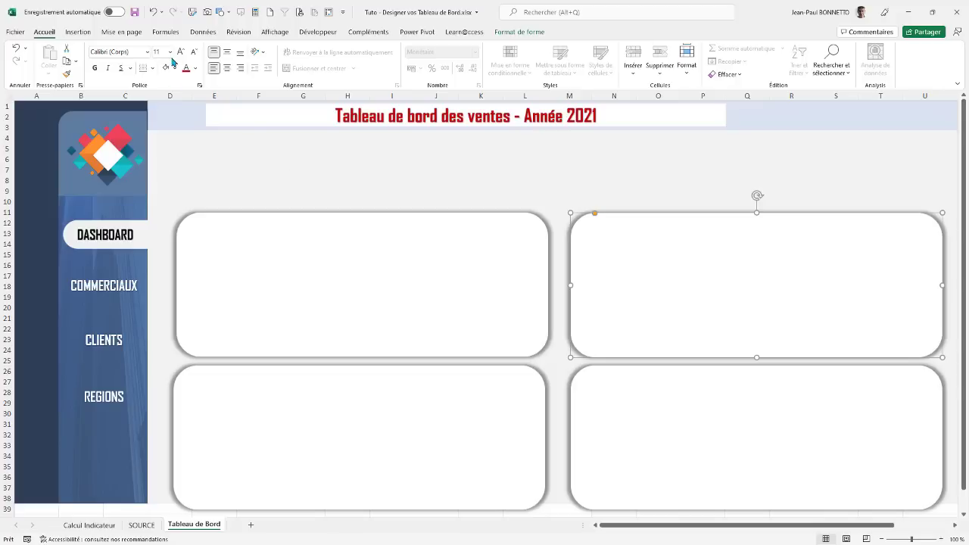
pyautogui.click(79, 32)
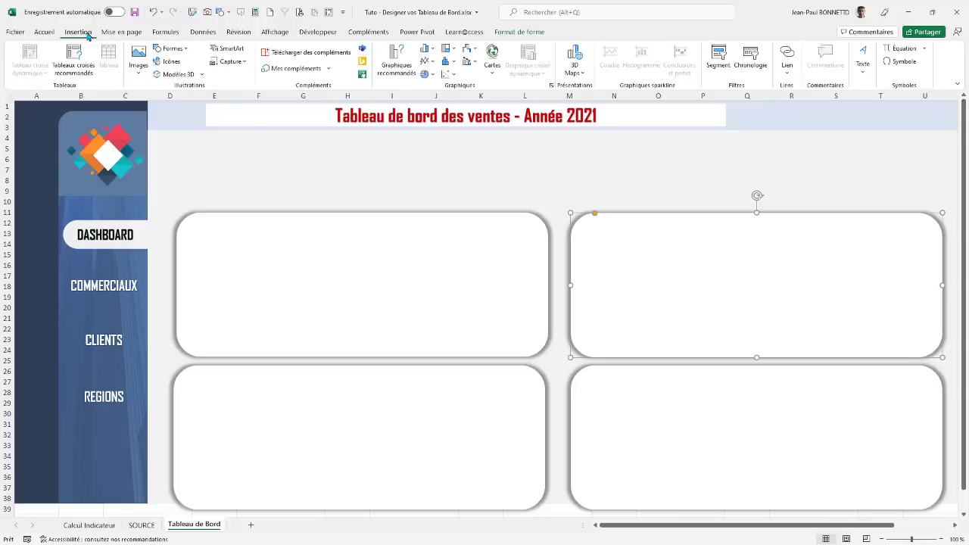
pyautogui.click(172, 48)
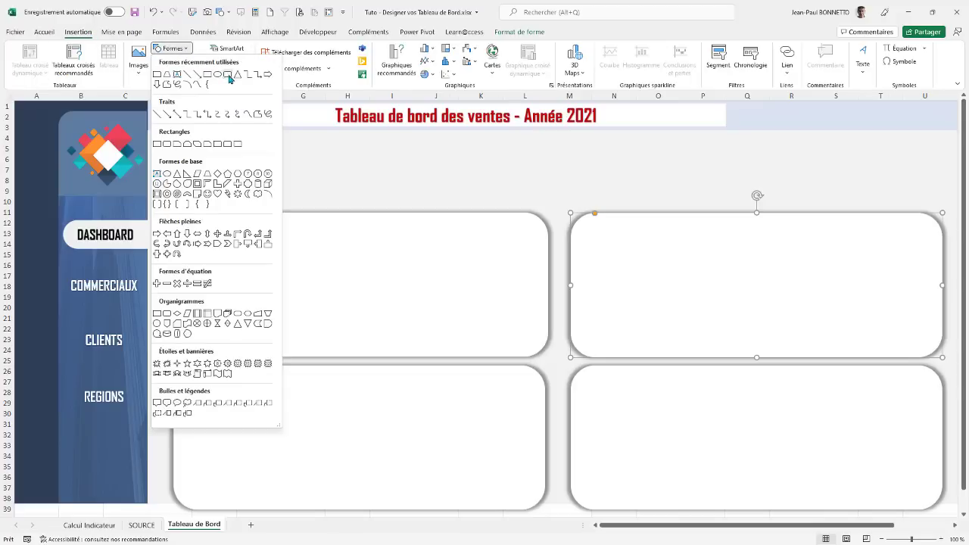
# Step: Draw a small text box above the upper-left chart frame and reposition it there
pyautogui.click(177, 74)
pyautogui.moveTo(266, 152); pyautogui.dragTo(377, 177)
pyautogui.moveTo(296, 151); pyautogui.dragTo(249, 149)
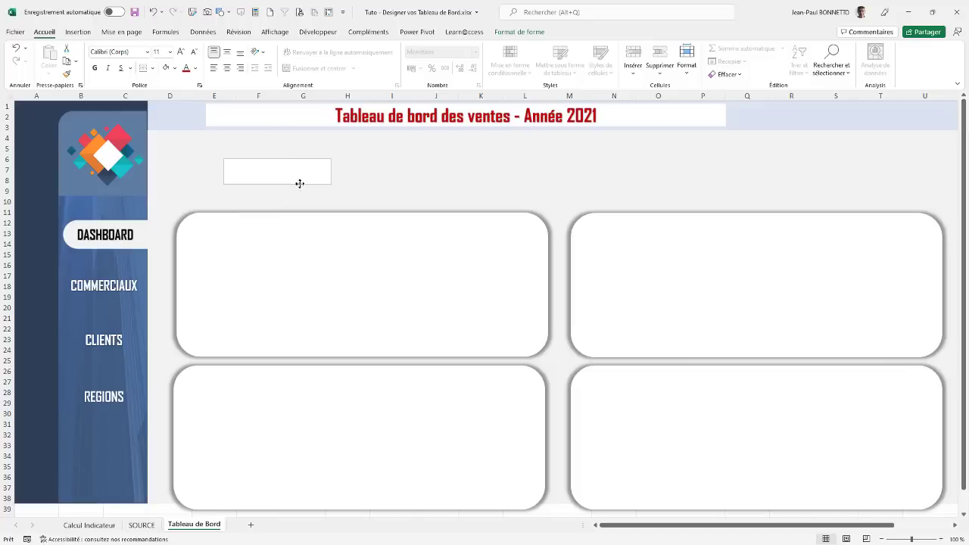
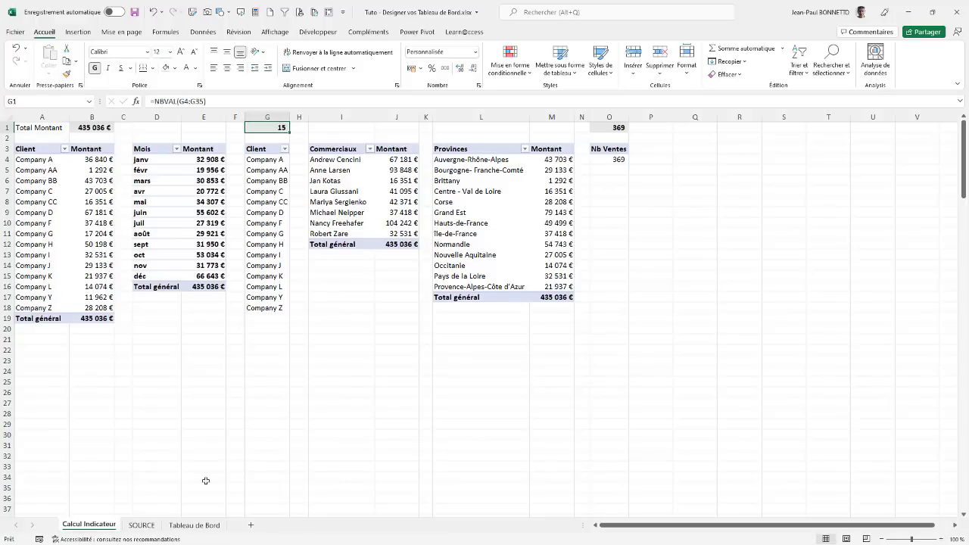
# Step: Link the Nb Clients card's value text box on the Tableau de Bord sheet to ='Calcul Indicateur'!G1
pyautogui.click(189, 525)
pyautogui.click(629, 200)
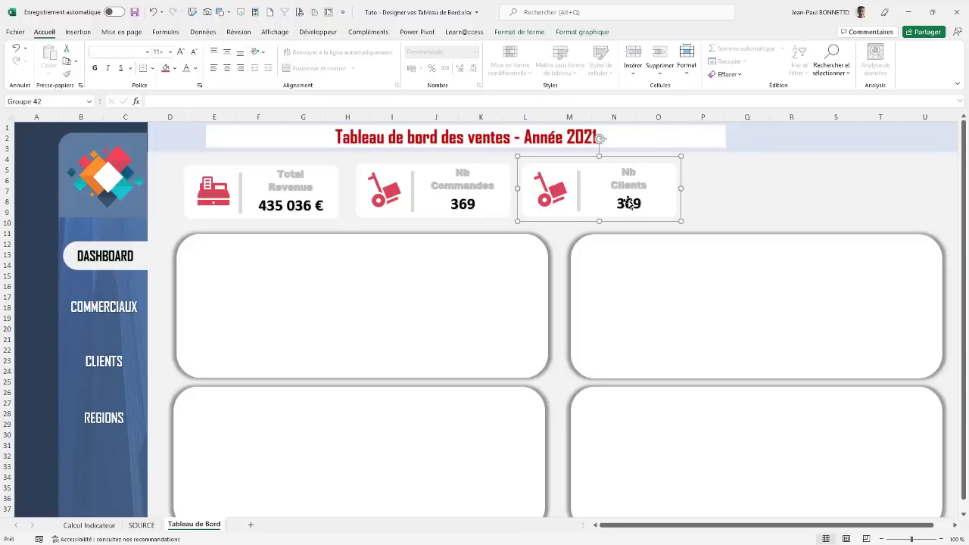
pyautogui.click(628, 201)
pyautogui.moveTo(227, 101); pyautogui.dragTo(66, 100)
pyautogui.write('=')
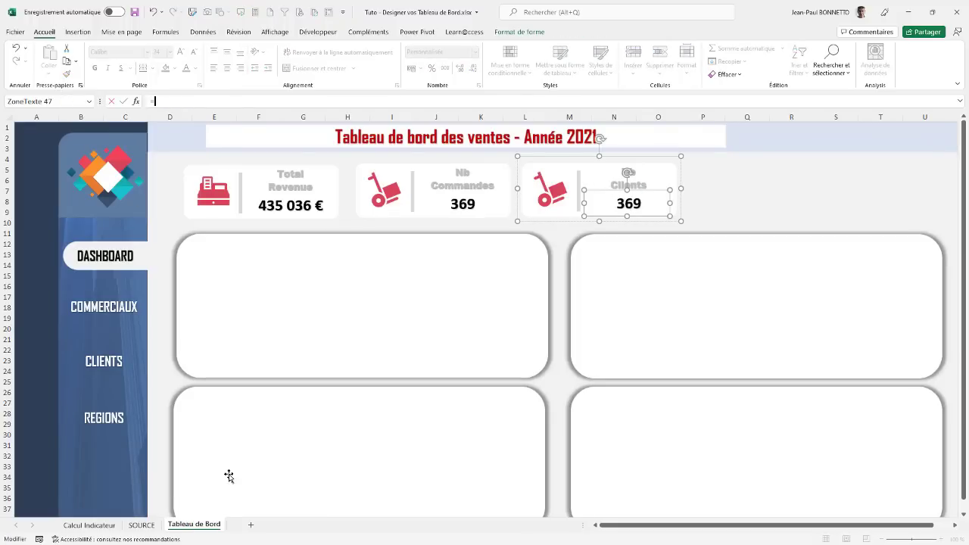
pyautogui.click(106, 524)
pyautogui.click(280, 127)
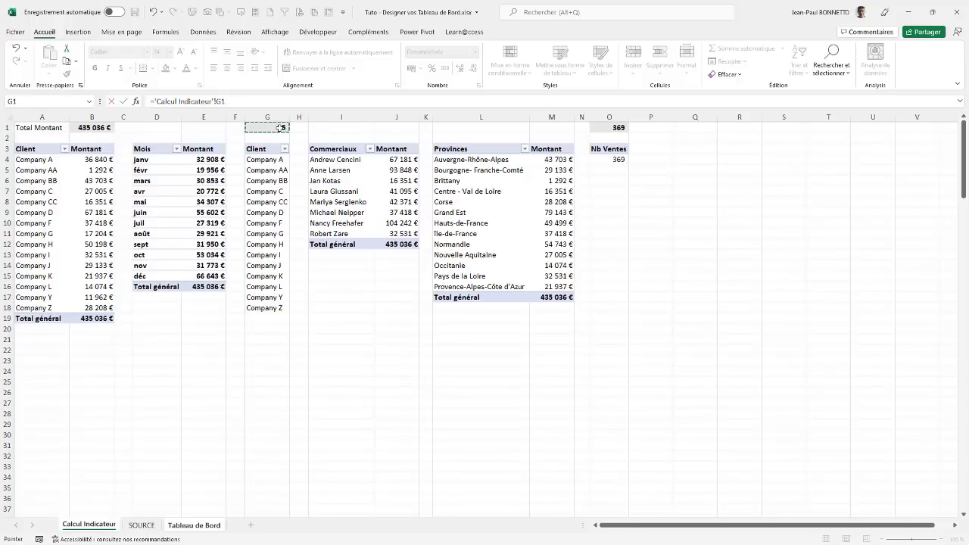
pyautogui.press('Return')
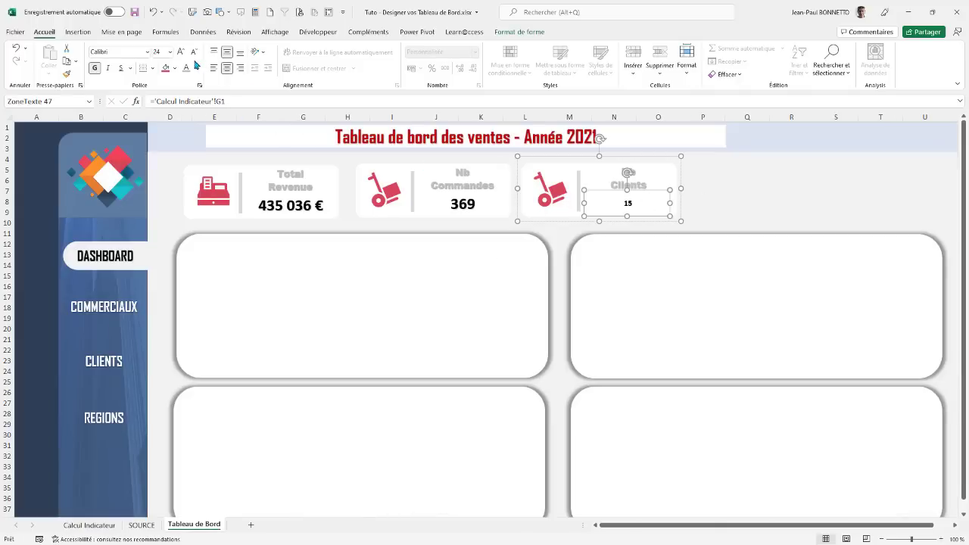
# Step: Enlarge the Nb Clients value's font to match the figures on the other indicator cards
pyautogui.click(181, 52)
pyautogui.click(181, 51)
pyautogui.click(182, 51)
pyautogui.click(181, 51)
pyautogui.click(182, 51)
pyautogui.click(182, 53)
pyautogui.click(181, 53)
pyautogui.click(181, 55)
pyautogui.click(192, 53)
pyautogui.click(192, 52)
pyautogui.click(764, 182)
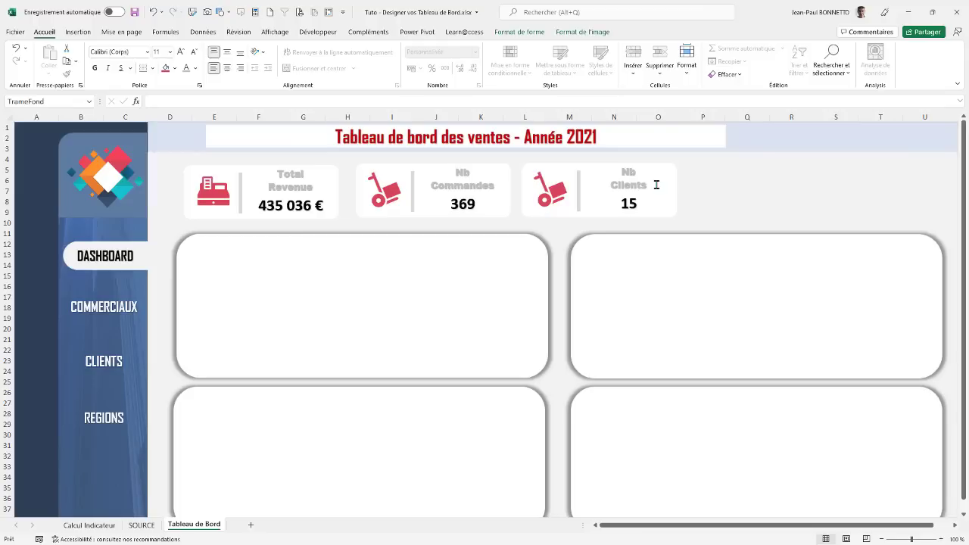
# Step: Delete the hand-truck icon from the Nb Clients card
pyautogui.click(551, 192)
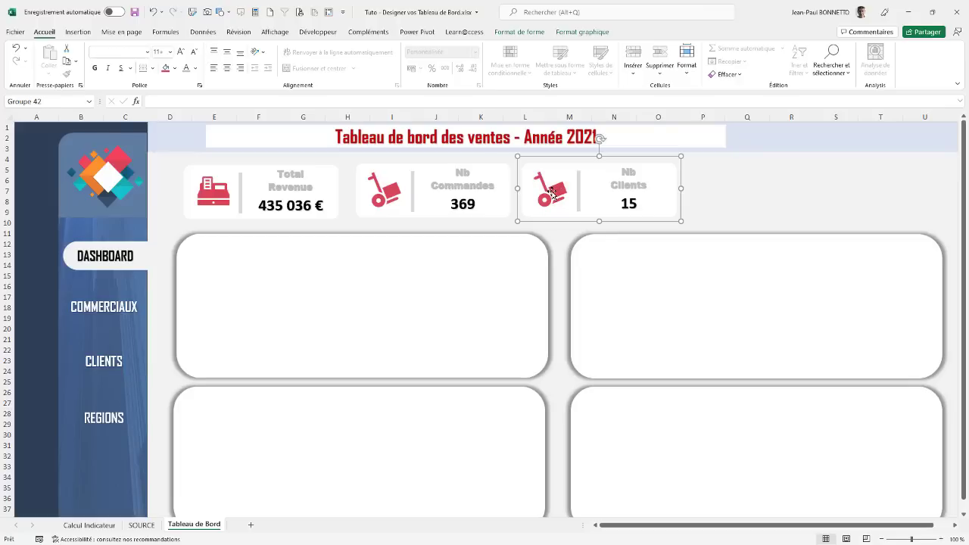
pyautogui.click(550, 192)
pyautogui.press('Delete')
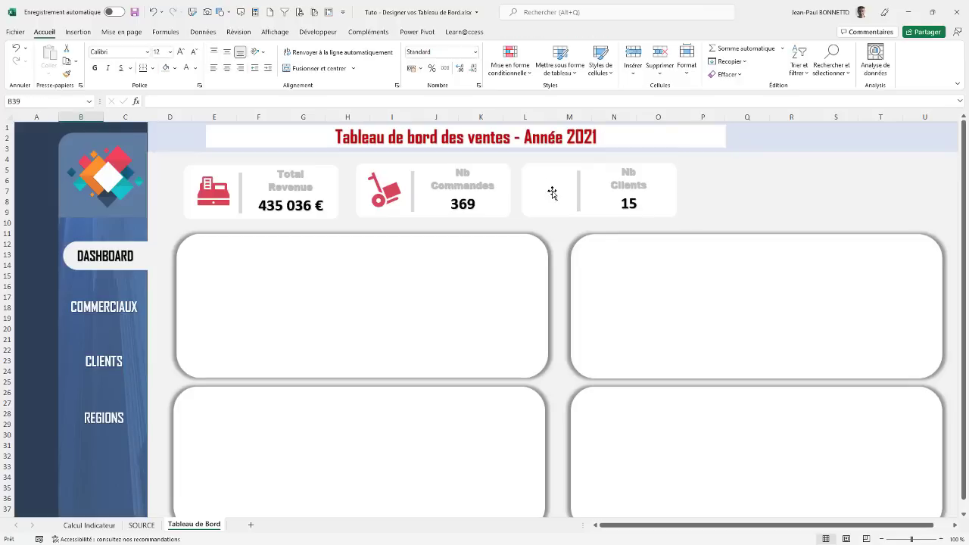
# Step: Open the icon library and search it for "personnes"
pyautogui.click(79, 31)
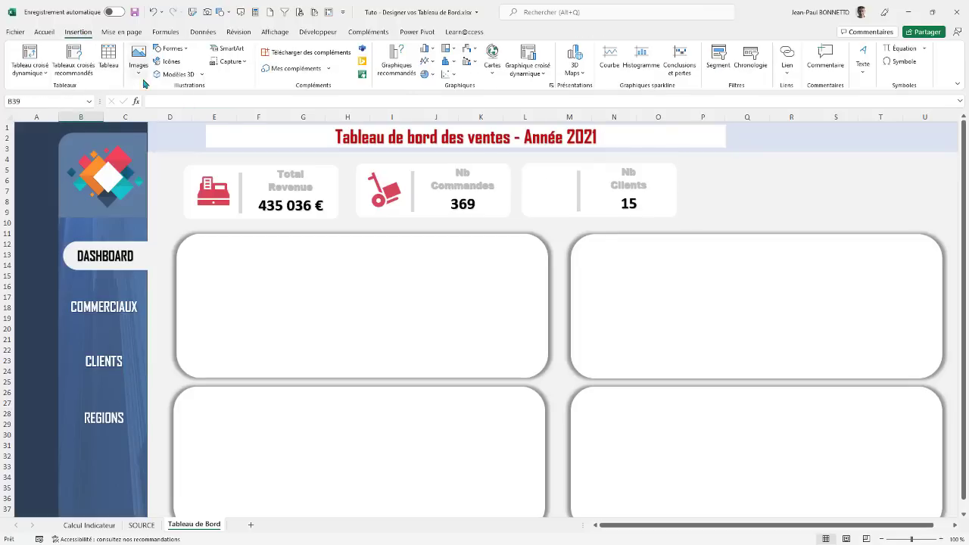
pyautogui.click(168, 62)
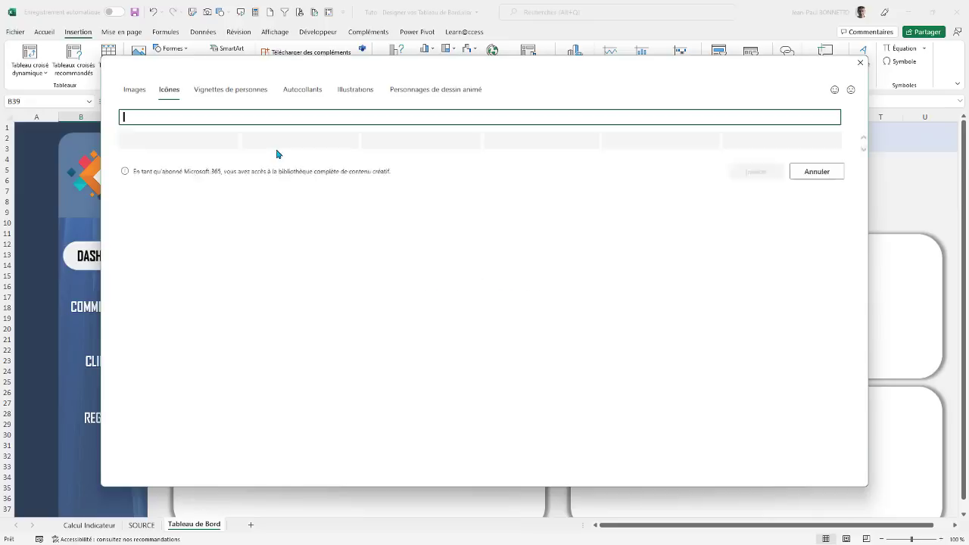
pyautogui.write('personnes')
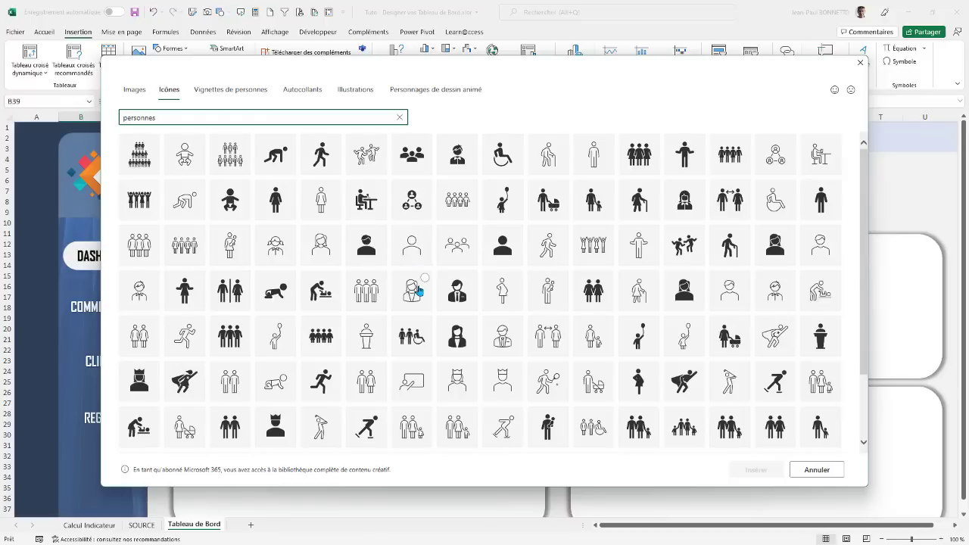
# Step: Search the icon library for "silhouette"
pyautogui.moveTo(175, 110); pyautogui.dragTo(90, 117)
pyautogui.write('e')
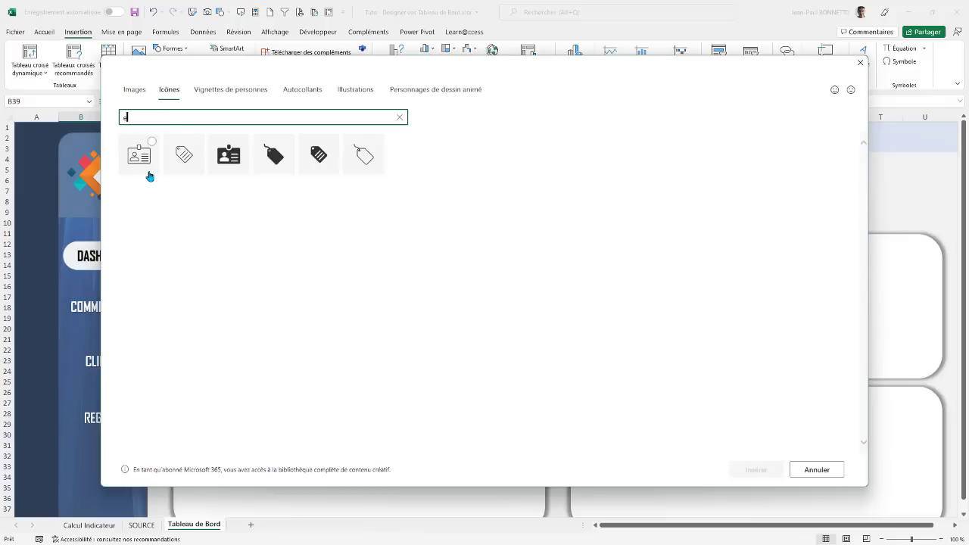
pyautogui.press('BackSpace')
pyautogui.write('p')
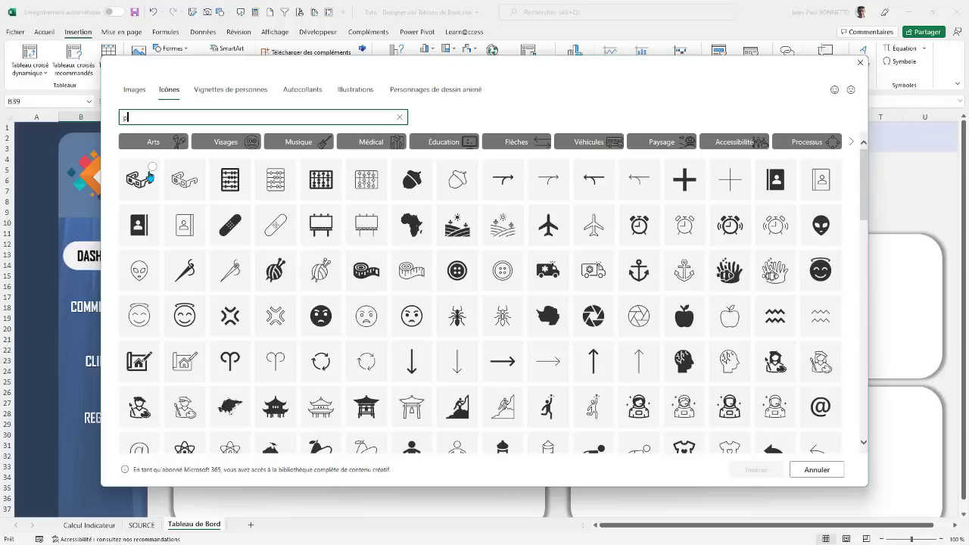
pyautogui.press('BackSpace')
pyautogui.write('silhou')
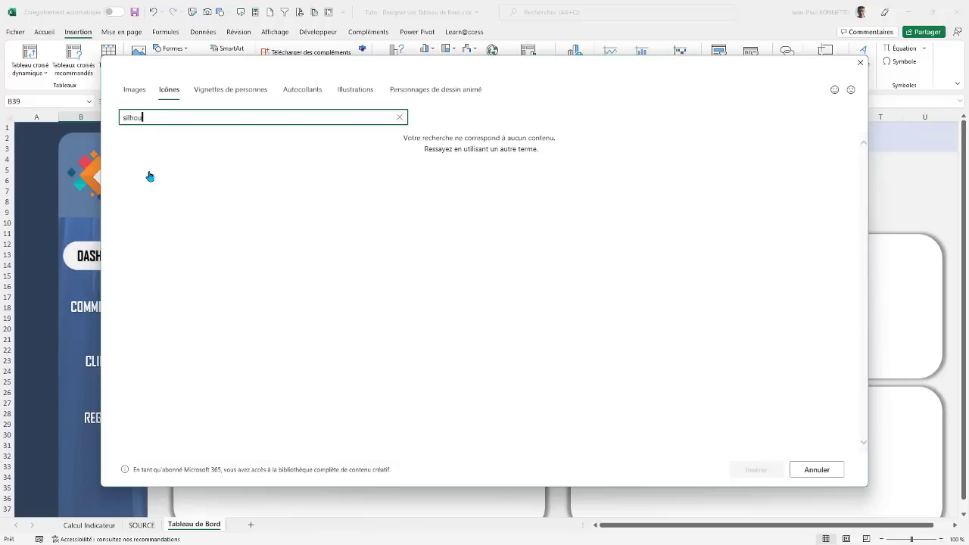
pyautogui.write('ette')
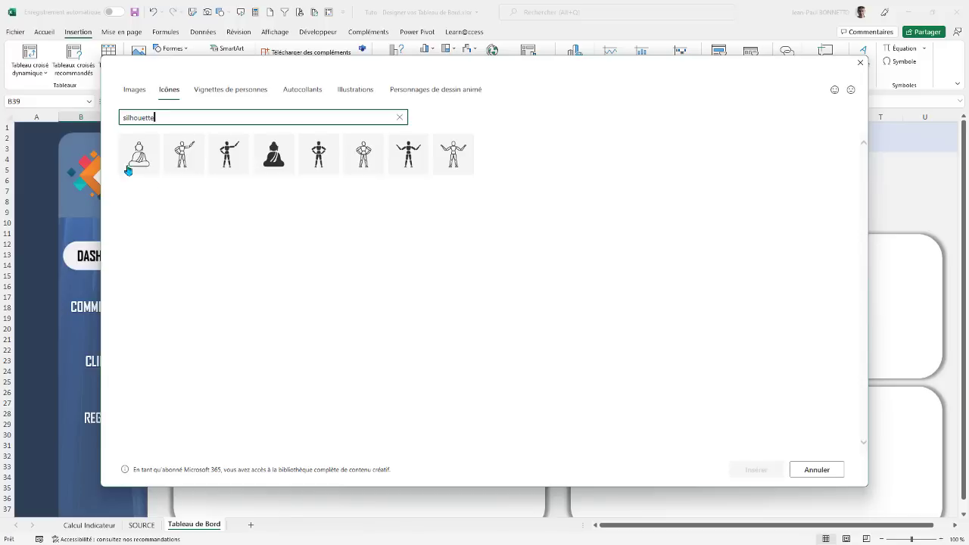
# Step: Search the icons for "personne" and insert the solid ID badge icon
pyautogui.moveTo(159, 118); pyautogui.dragTo(87, 121)
pyautogui.write('personnage')
pyautogui.press('BackSpace')
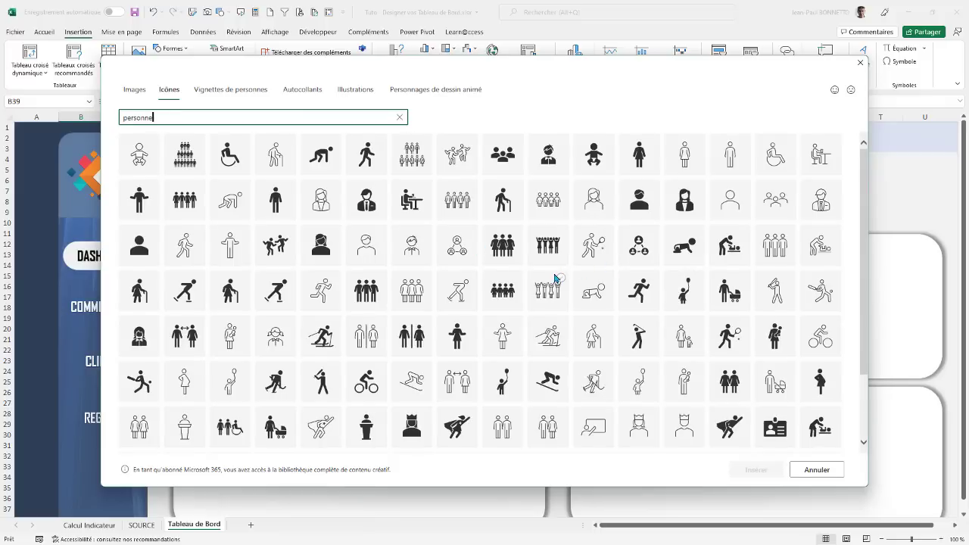
pyautogui.click(771, 430)
pyautogui.click(755, 469)
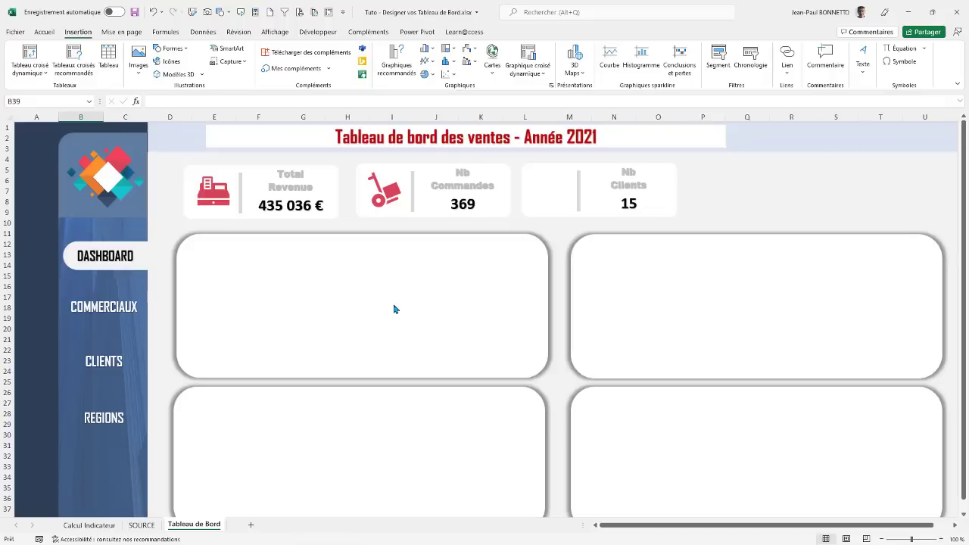
# Step: Move the inserted ID badge icon into the empty icon area of the Nb Clients card
pyautogui.scroll(-6, 335, 320)
pyautogui.moveTo(77, 363); pyautogui.dragTo(487, 157)
pyautogui.scroll(6, 487, 158)
pyautogui.moveTo(487, 344); pyautogui.dragTo(544, 192)
pyautogui.click(547, 184)
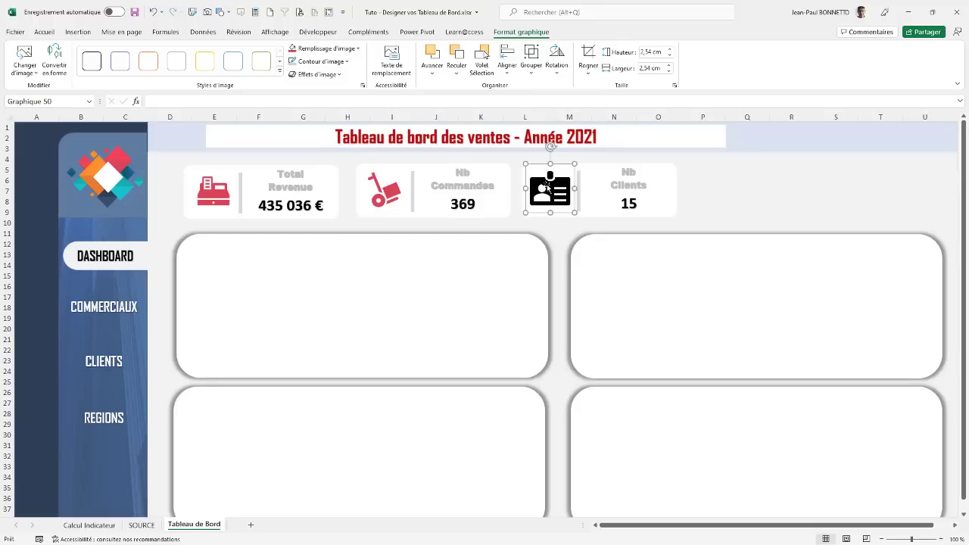
pyautogui.moveTo(547, 191); pyautogui.dragTo(546, 194)
# Step: Copy the colour code #E87D2D from the orange swatch on the SOURCE sheet
pyautogui.click(141, 524)
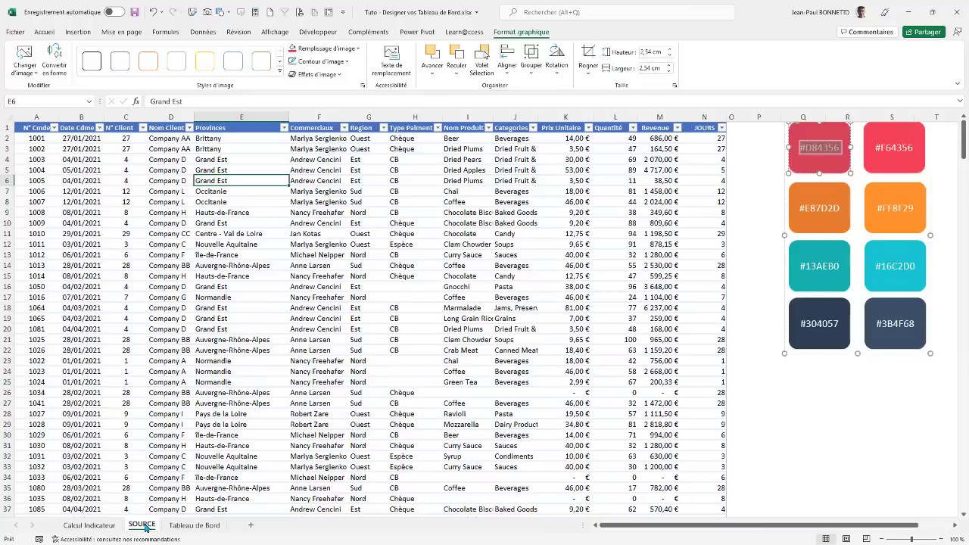
pyautogui.click(816, 197)
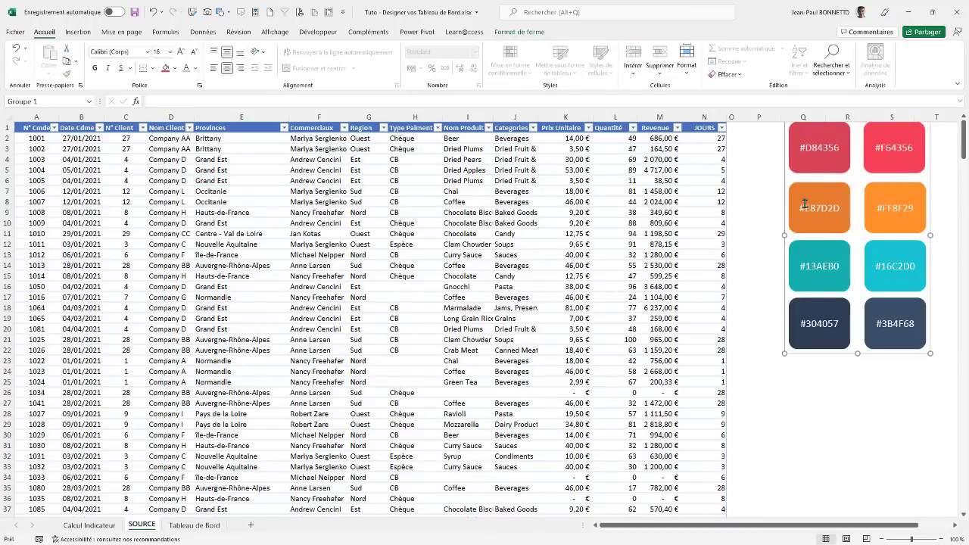
pyautogui.doubleClick(803, 204)
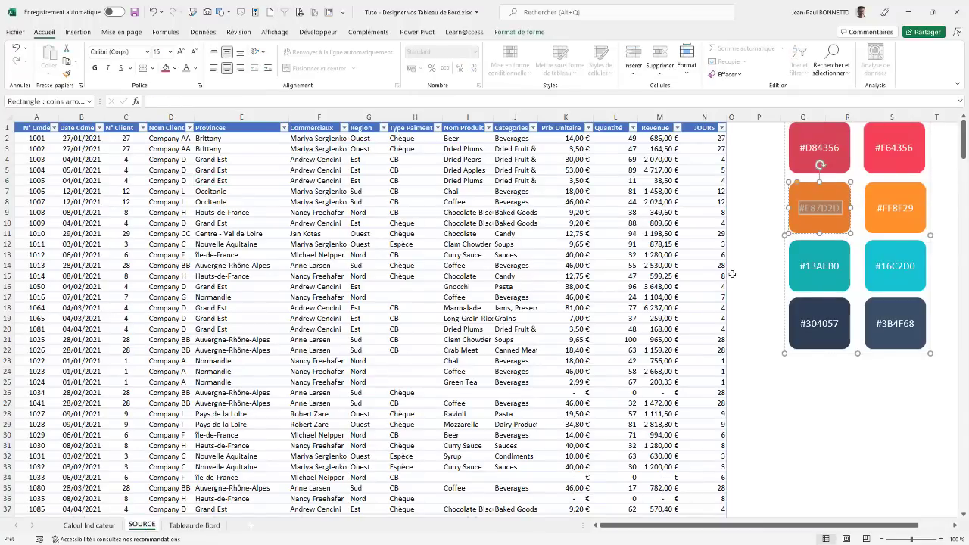
pyautogui.hotkey('ctrl', 'c')
# Step: Fill the ID badge icon on the Tableau de Bord sheet with the custom colour #E87D2D
pyautogui.click(193, 524)
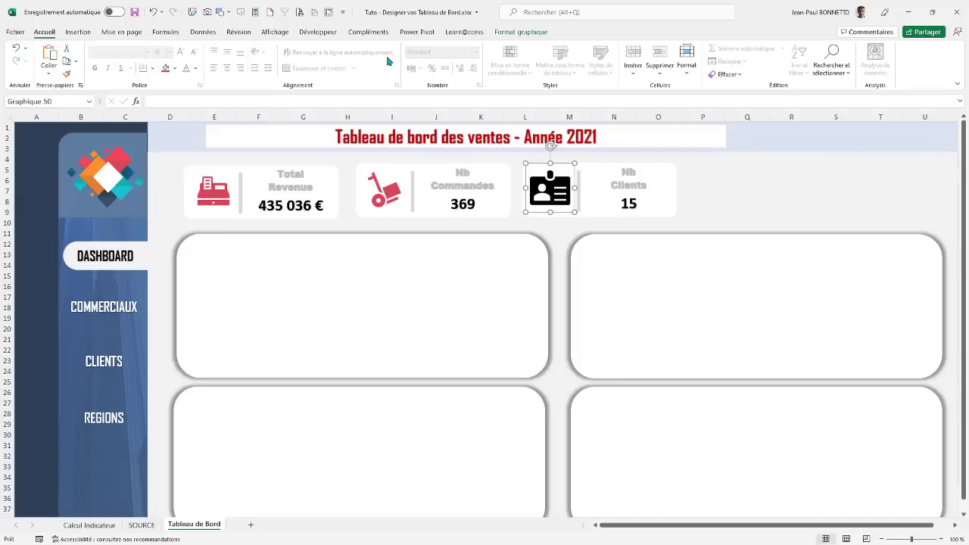
pyautogui.click(518, 35)
pyautogui.click(355, 51)
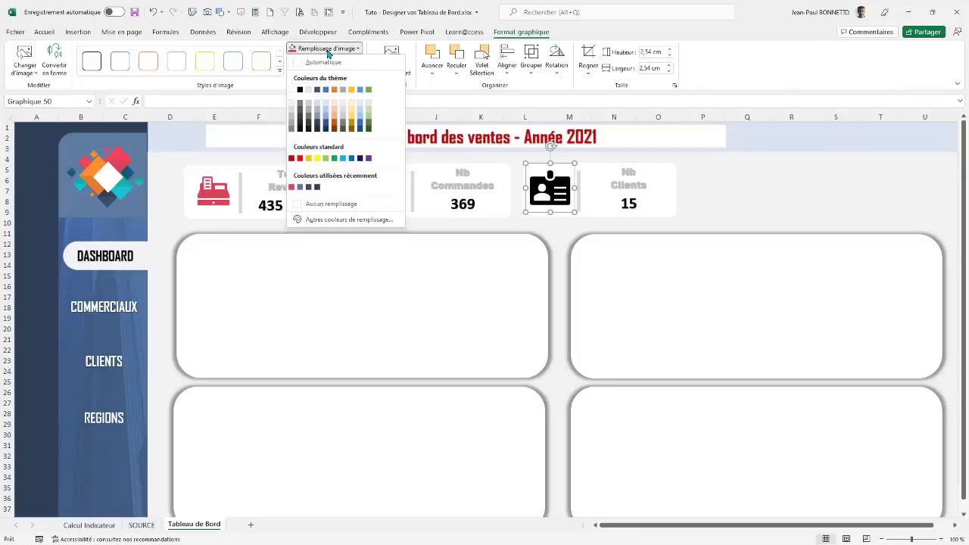
pyautogui.click(336, 220)
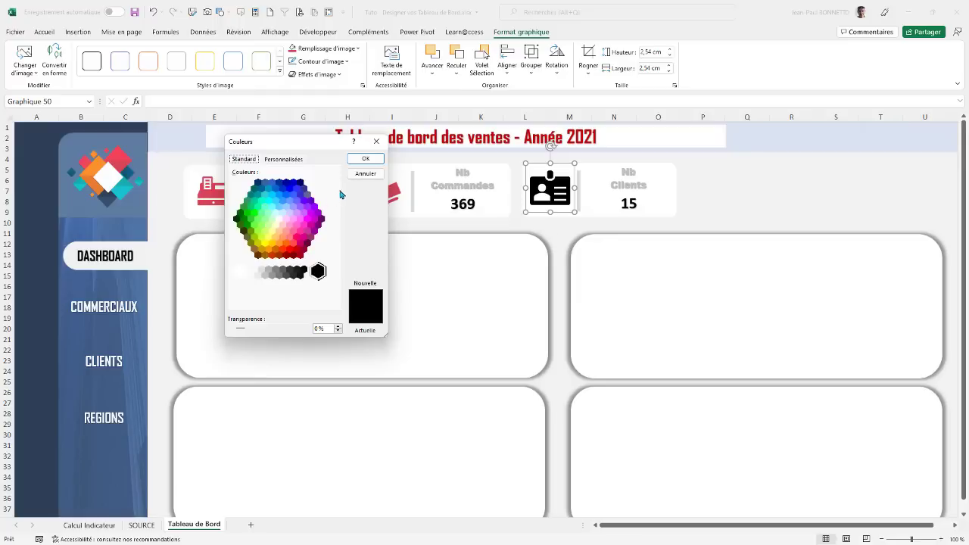
pyautogui.click(283, 159)
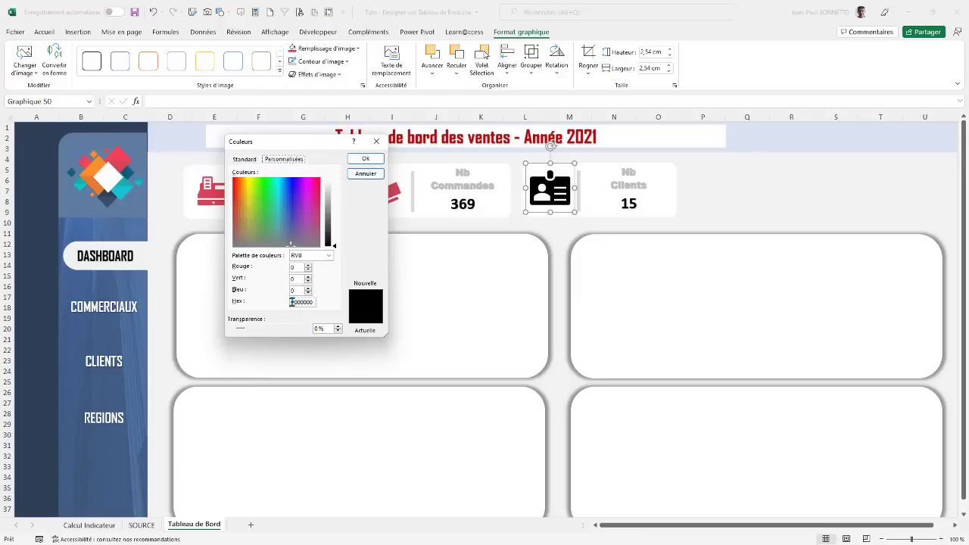
pyautogui.moveTo(291, 302); pyautogui.dragTo(344, 309)
pyautogui.write('ED7D31')
pyautogui.click(365, 158)
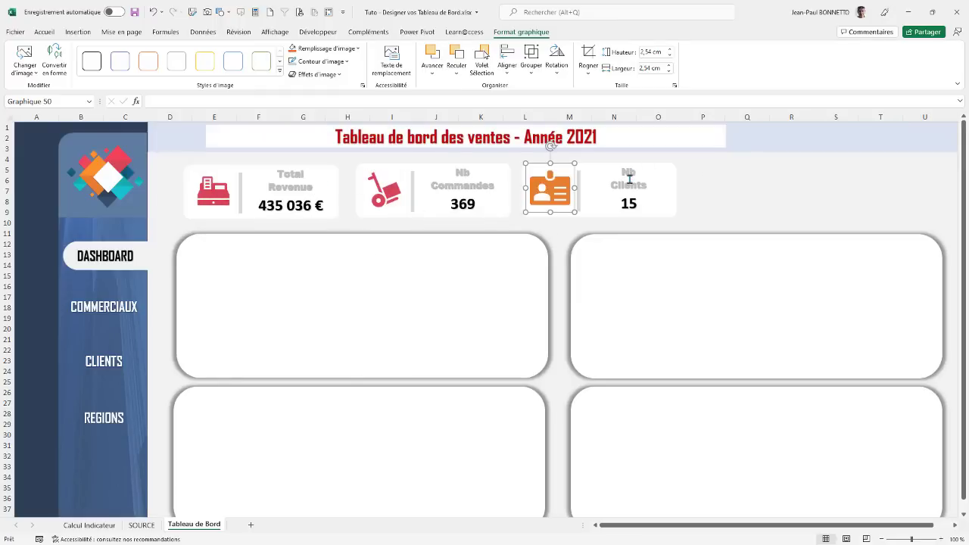
pyautogui.click(726, 198)
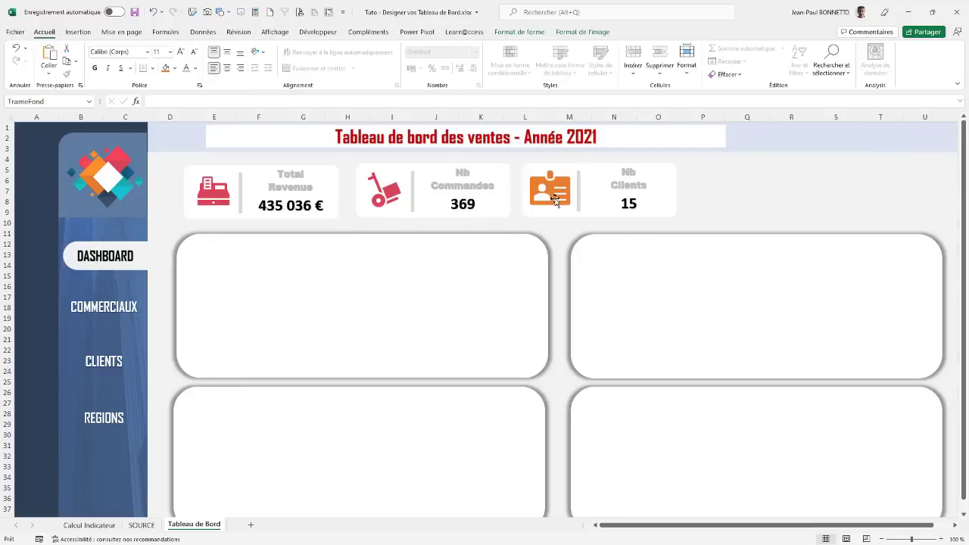
# Step: Group the ID badge icon with the rest of the Nb Clients card
pyautogui.click(600, 218)
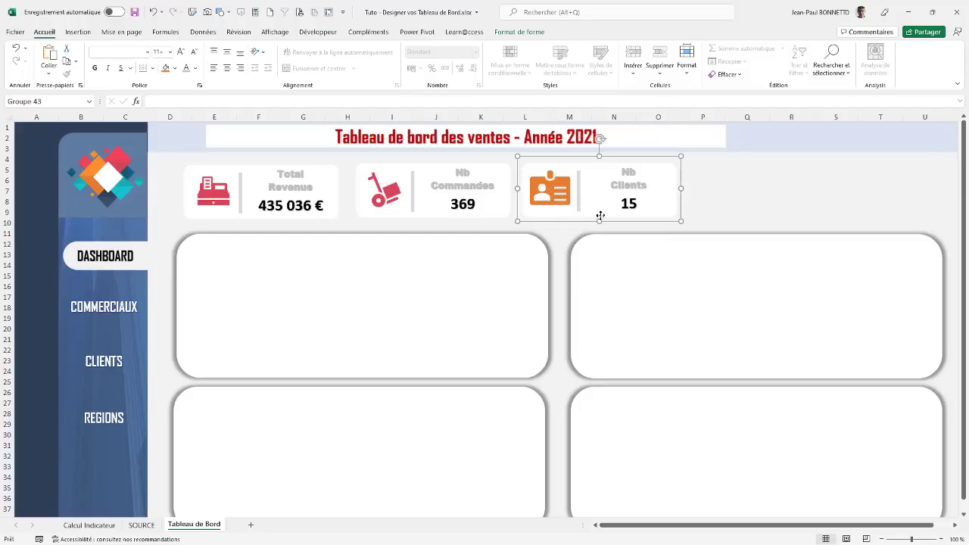
pyautogui.click(552, 182)
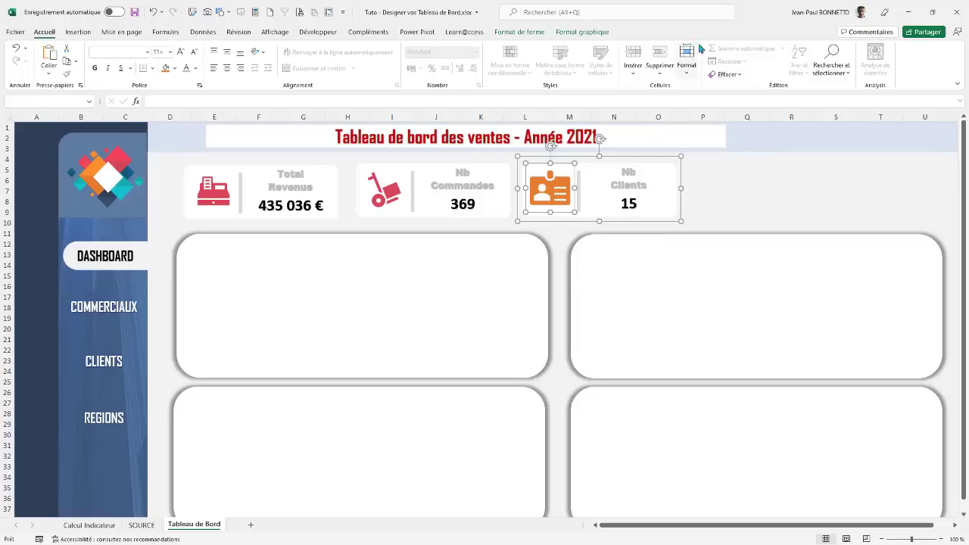
pyautogui.click(524, 33)
pyautogui.click(759, 62)
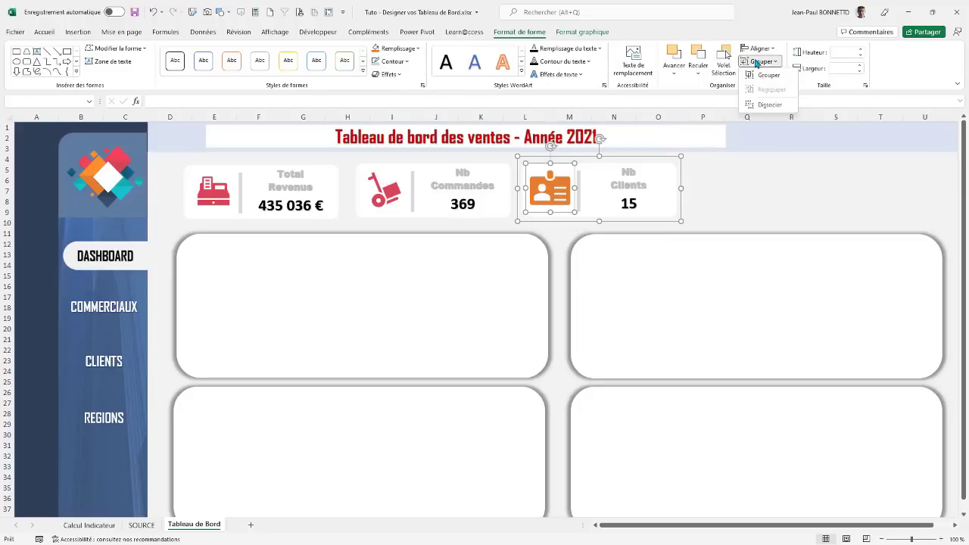
pyautogui.click(766, 75)
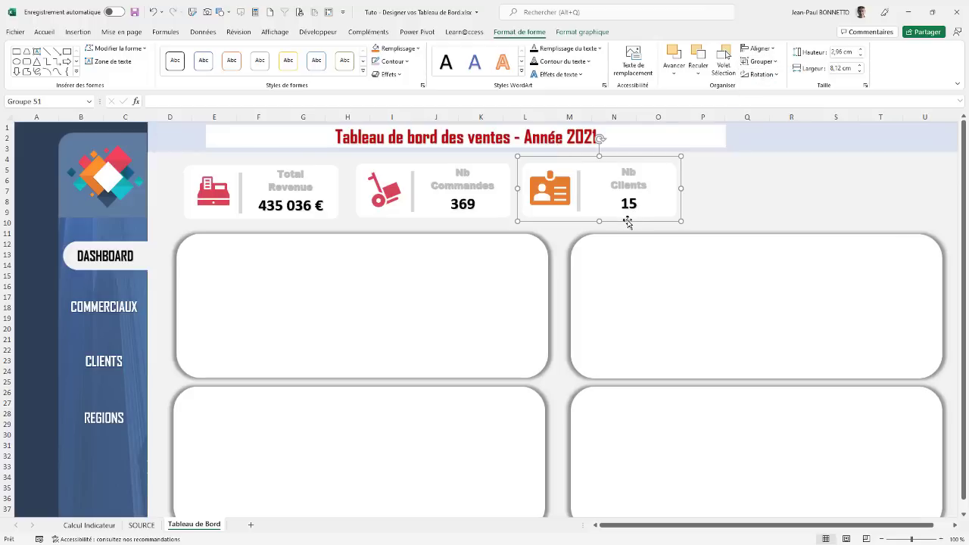
# Step: Duplicate the Nb Clients card to its right and change the copy's label to Nb Commerciaux
pyautogui.moveTo(627, 221); pyautogui.dragTo(795, 219)
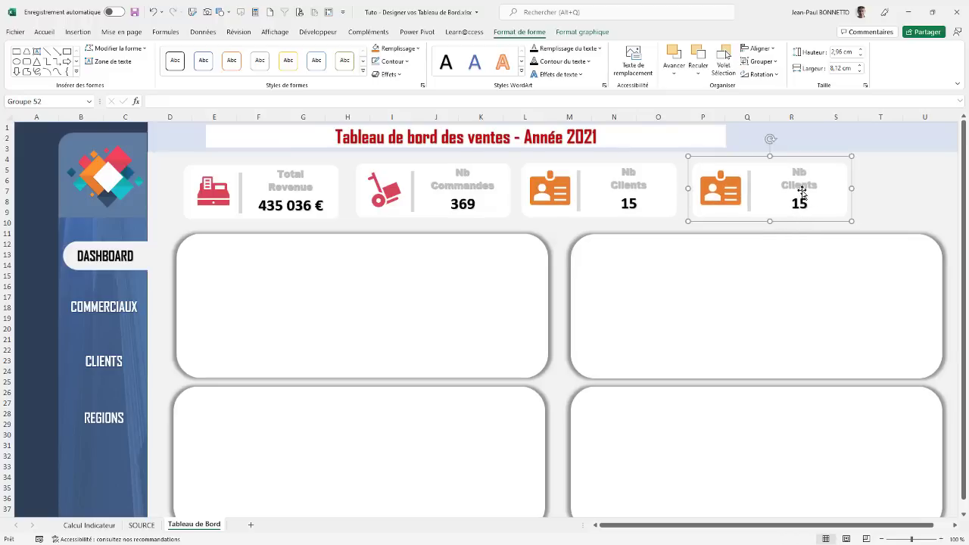
pyautogui.doubleClick(785, 187)
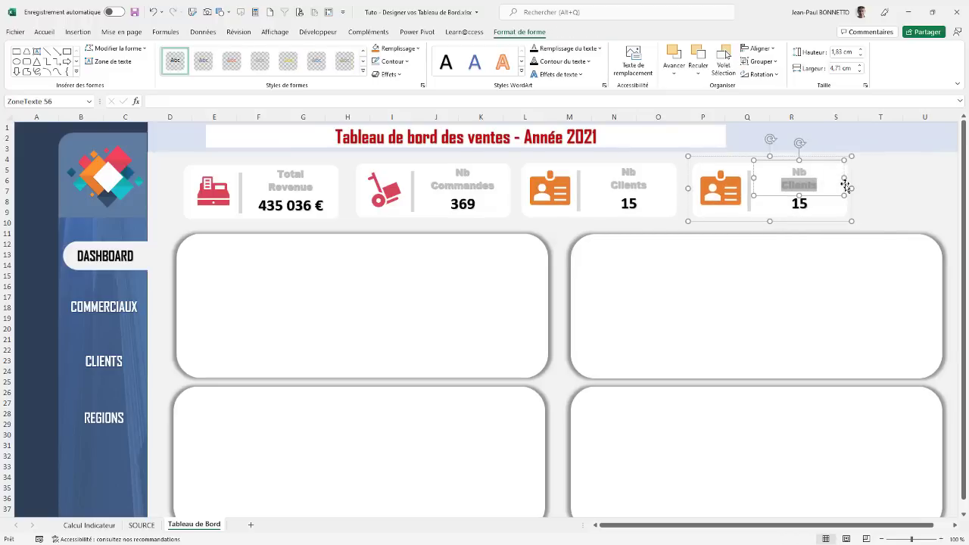
pyautogui.write('Commerciaux')
pyautogui.click(884, 176)
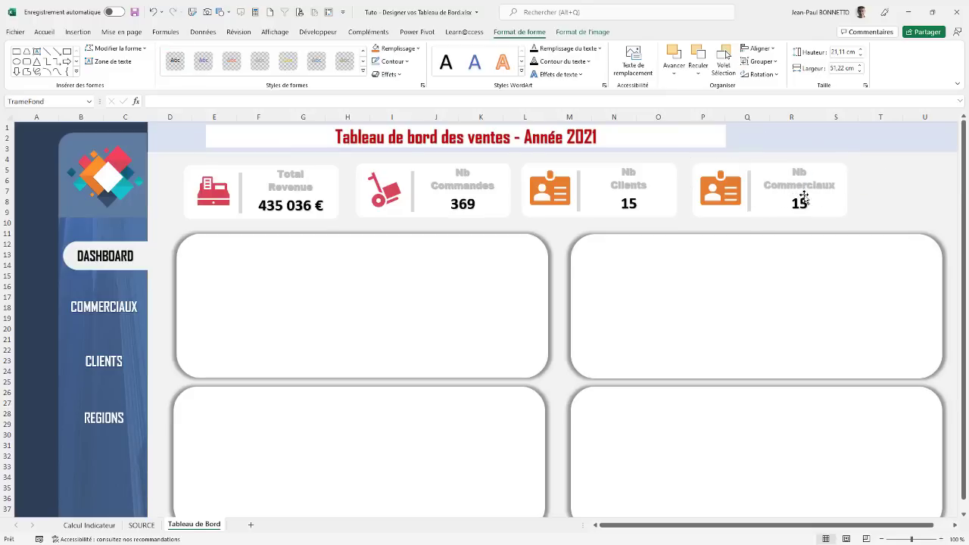
# Step: Turn off the grand totals for rows and columns in the Commerciaux pivot table on the Calcul Indicateur sheet
pyautogui.click(105, 525)
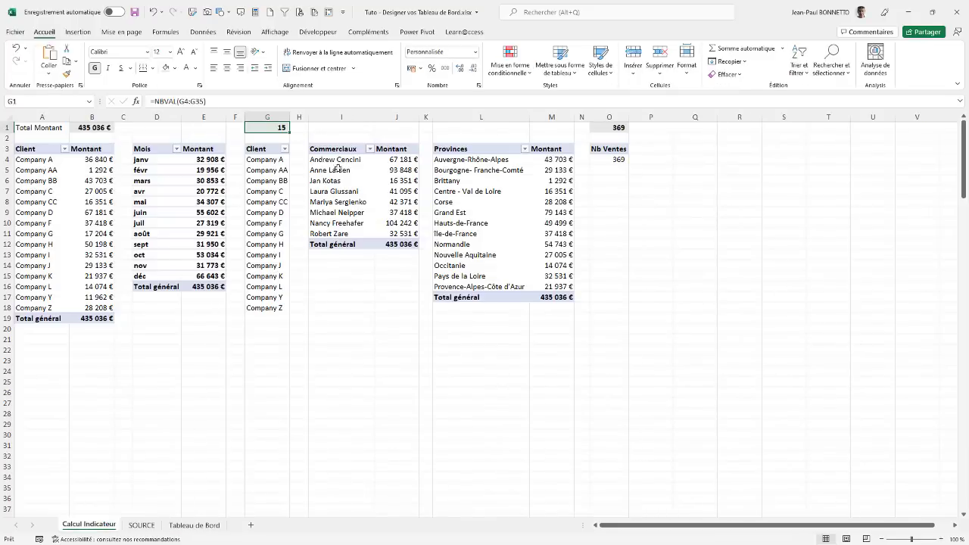
pyautogui.click(337, 127)
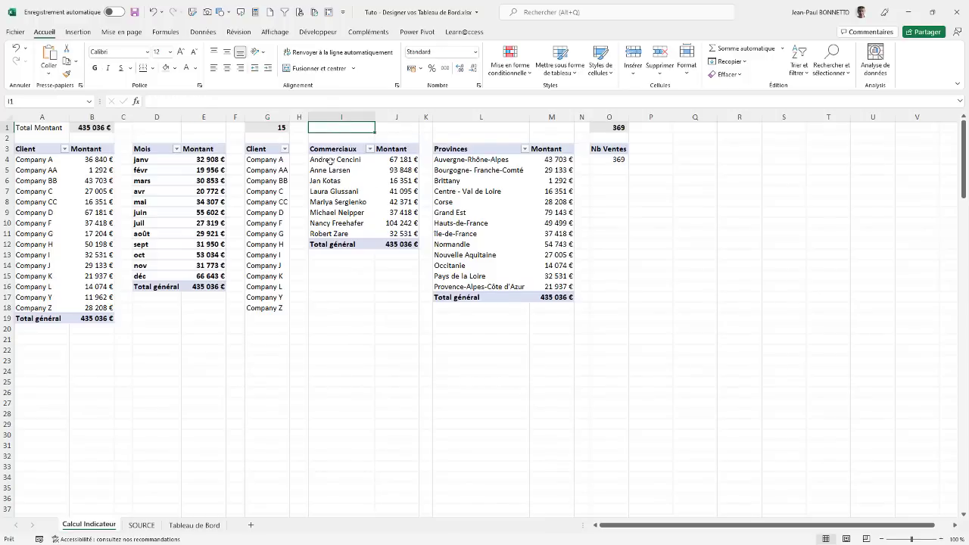
pyautogui.moveTo(330, 162); pyautogui.dragTo(334, 246)
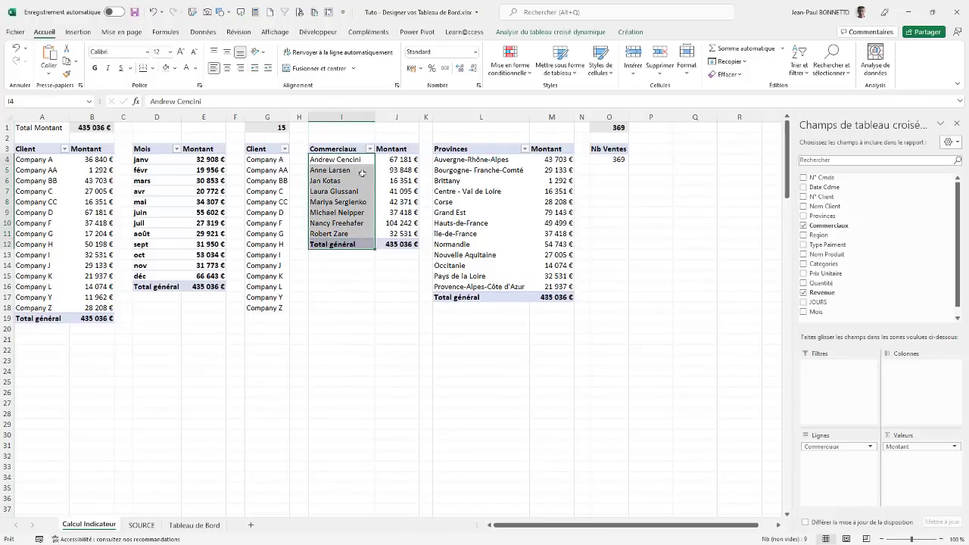
pyautogui.click(354, 202)
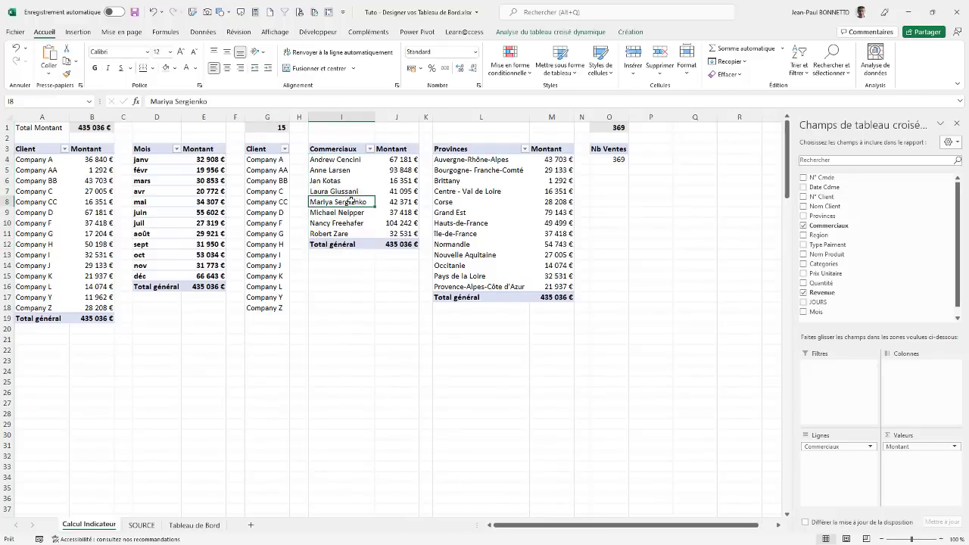
pyautogui.click(632, 33)
pyautogui.click(52, 60)
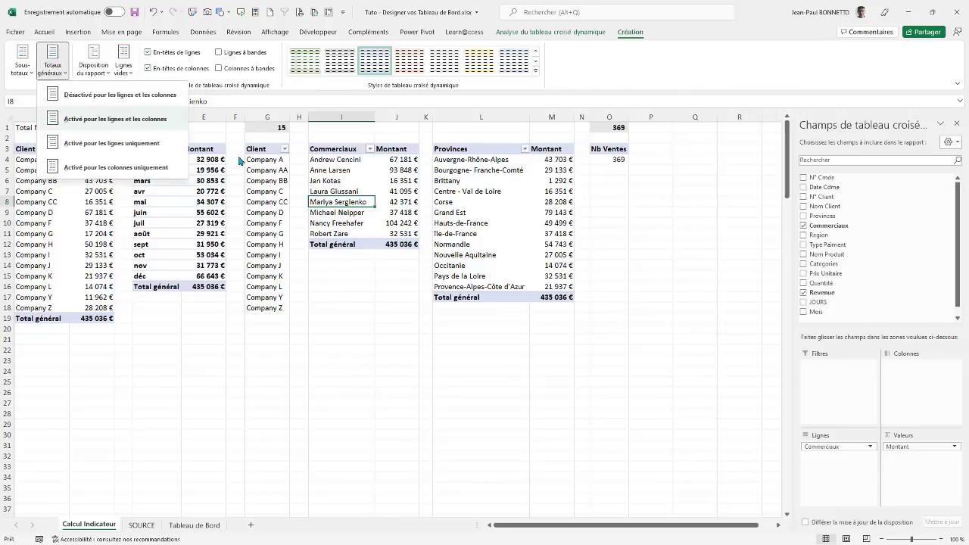
pyautogui.click(113, 94)
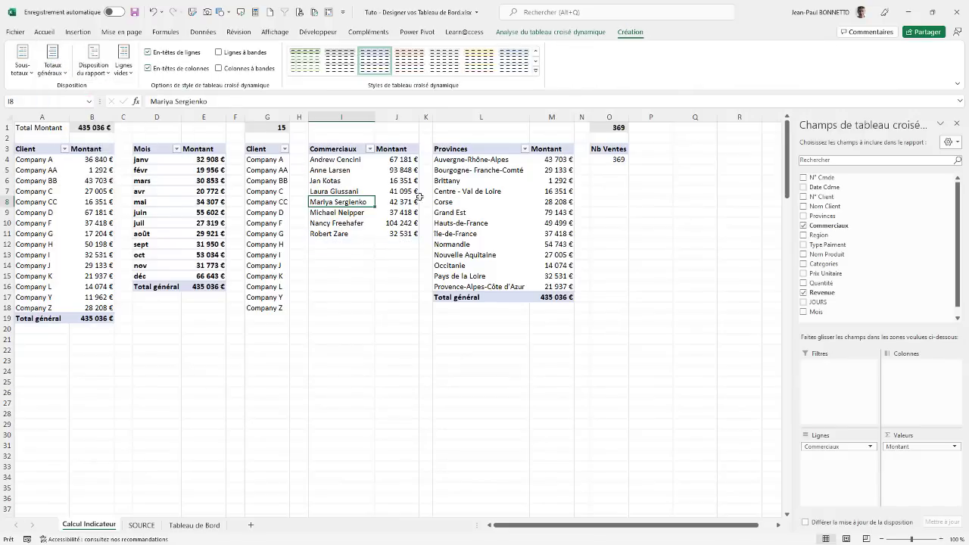
# Step: Turn off the grand totals for rows and columns in the Provinces pivot table
pyautogui.click(487, 150)
pyautogui.click(53, 58)
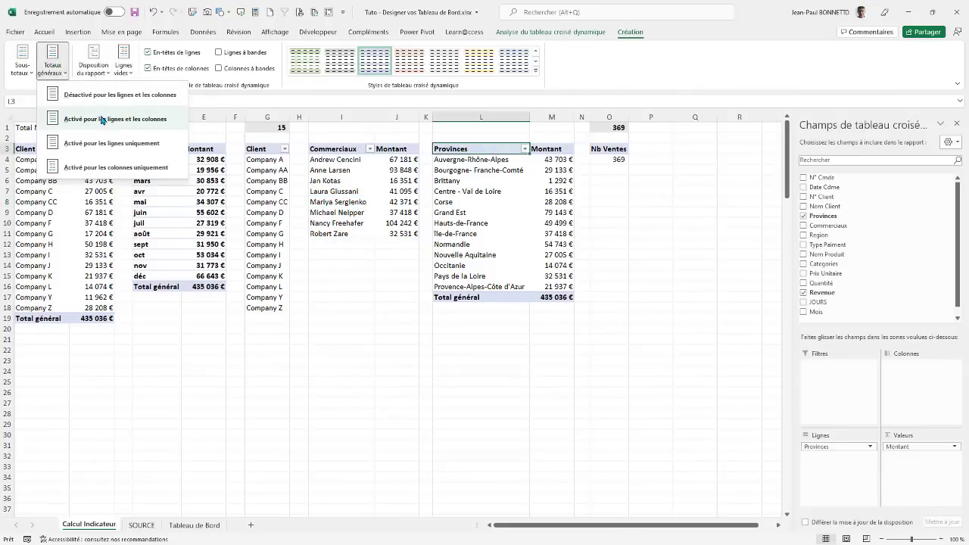
pyautogui.click(109, 95)
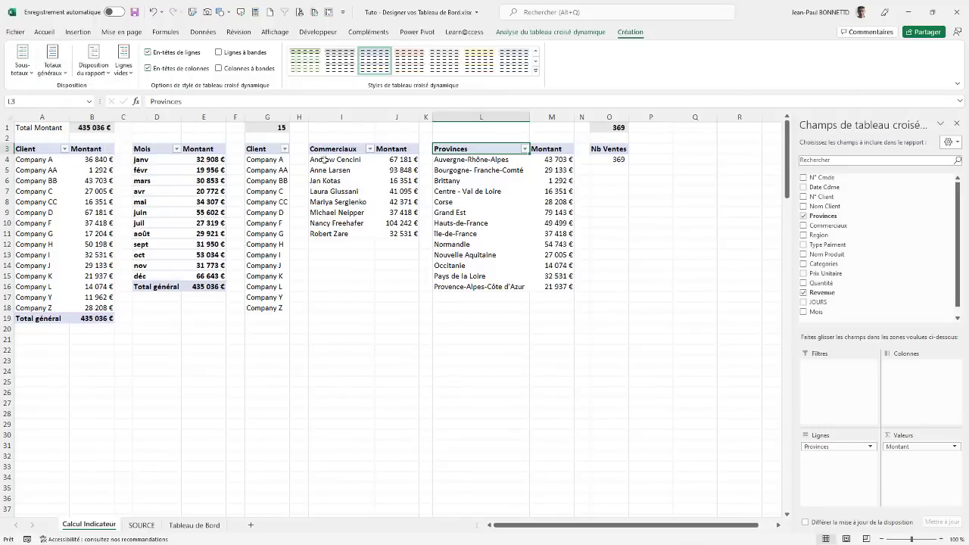
# Step: Copy the NBVAL count formula from G1 to I1 above the Commerciaux table and check that it covers I4:I35
pyautogui.moveTo(324, 160); pyautogui.dragTo(333, 233)
pyautogui.click(275, 130)
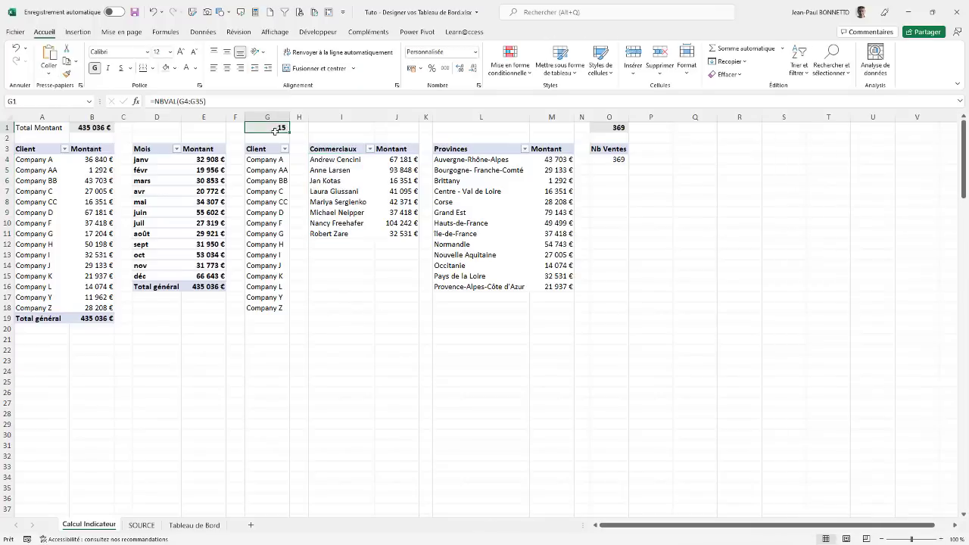
pyautogui.hotkey('ctrl', 'c')
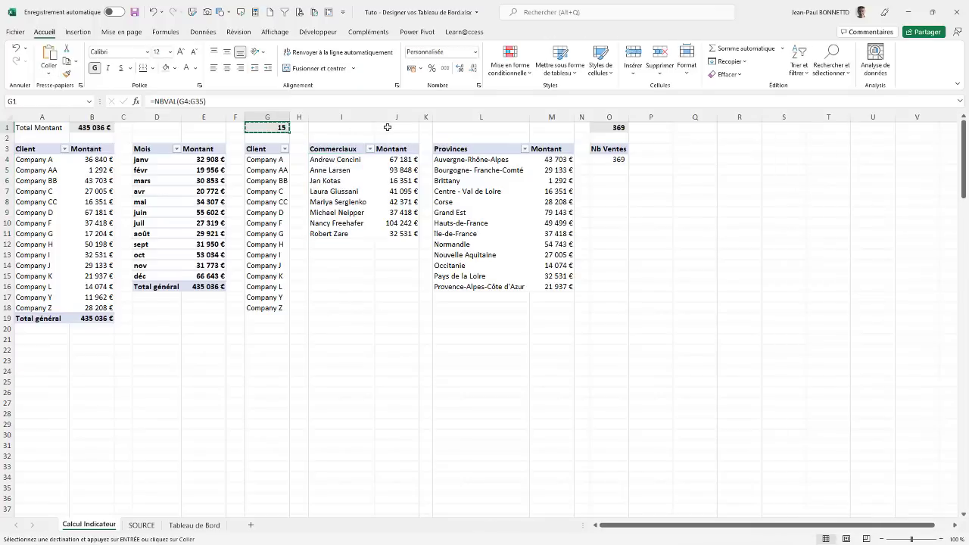
pyautogui.click(339, 126)
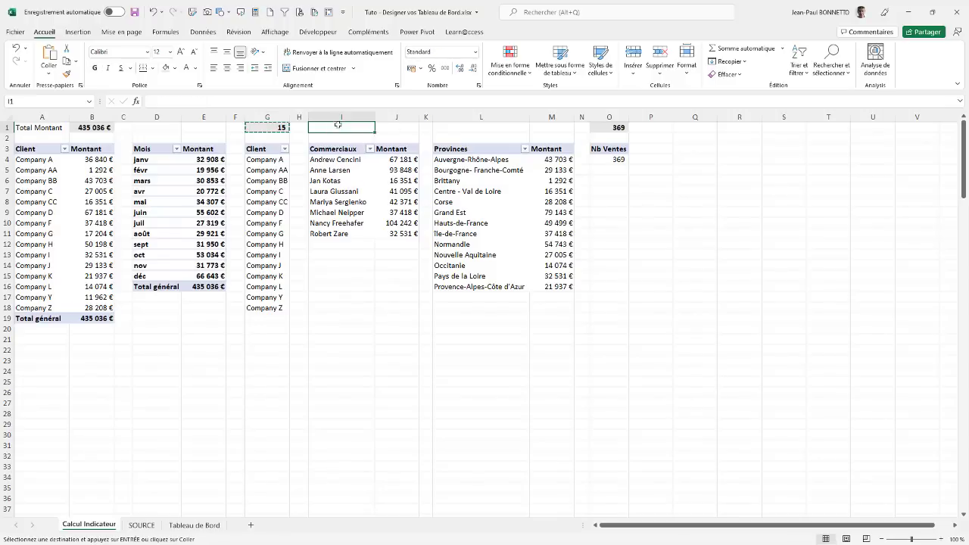
pyautogui.hotkey('ctrl', 'v')
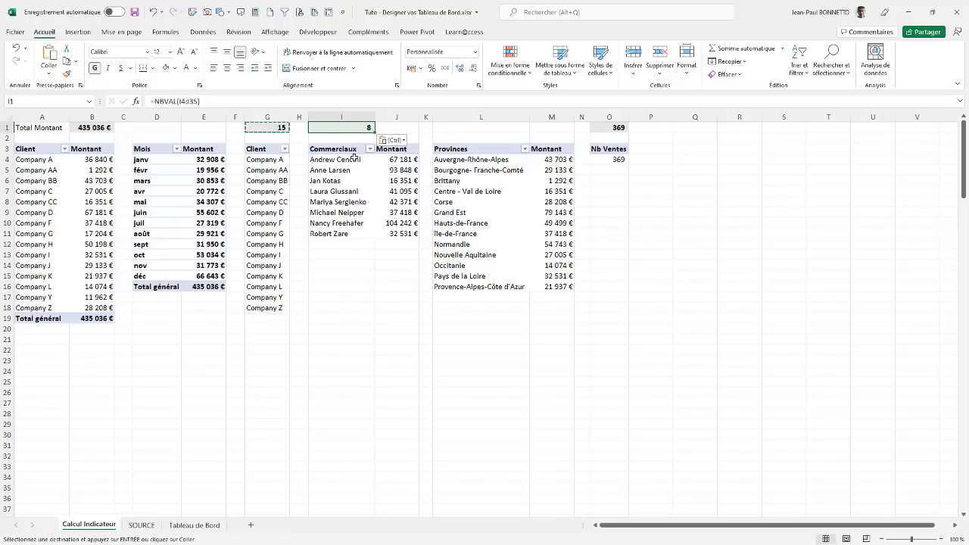
pyautogui.moveTo(354, 158); pyautogui.dragTo(345, 234)
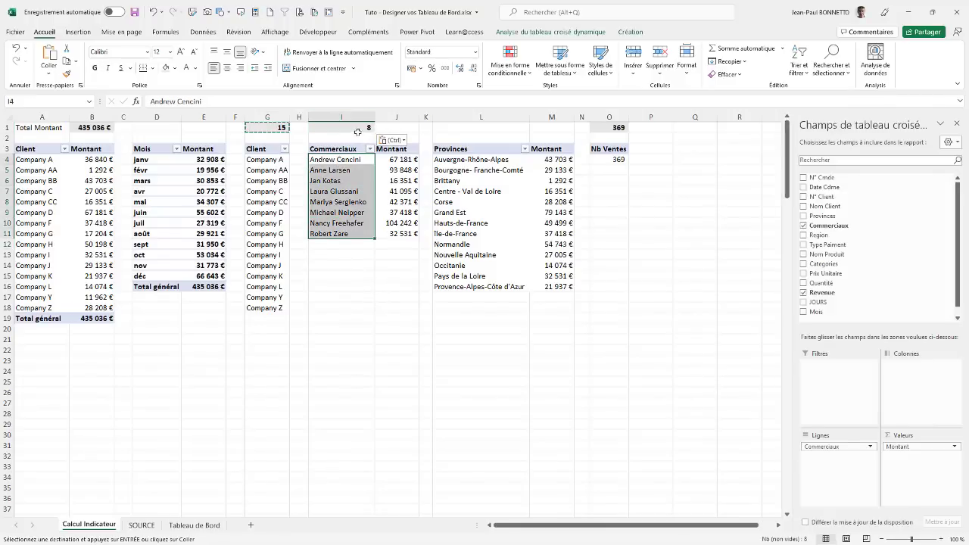
pyautogui.click(356, 128)
pyautogui.click(160, 101)
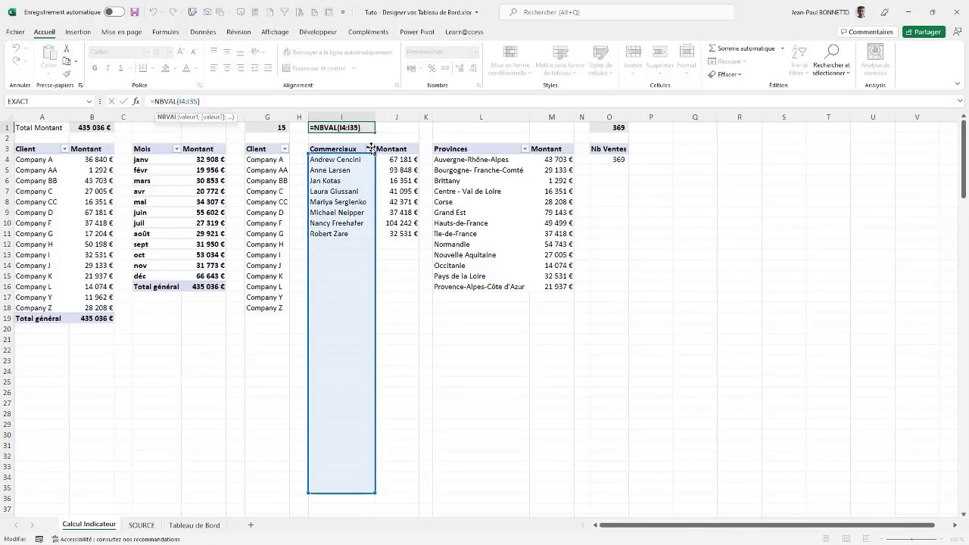
pyautogui.press('Return')
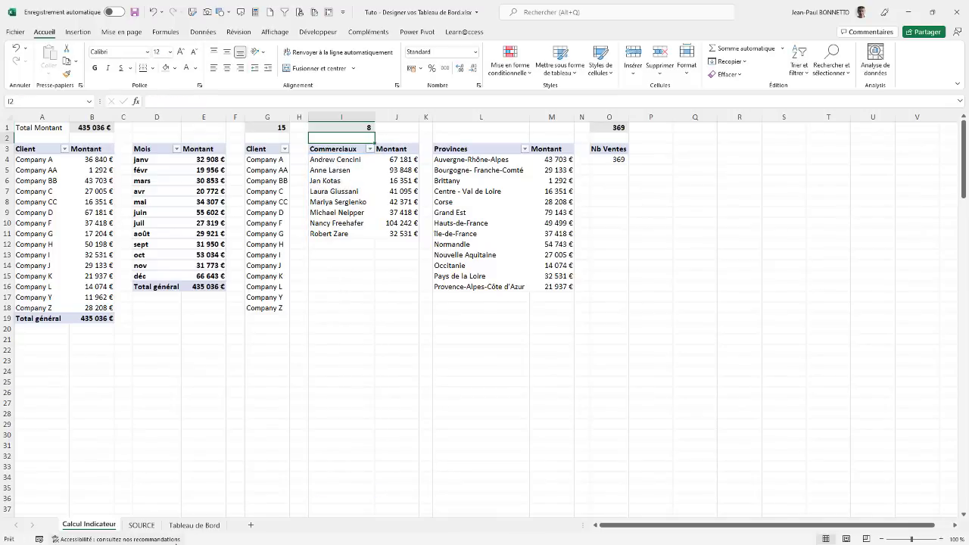
# Step: Link the value of the Nb Commerciaux card on the Tableau de Bord sheet to cell I1 of Calcul Indicateur
pyautogui.click(191, 525)
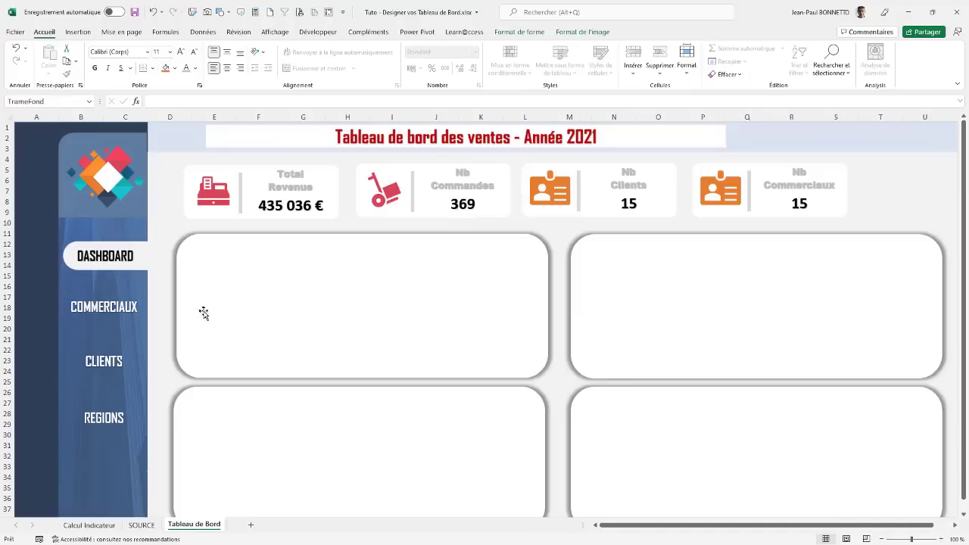
pyautogui.click(800, 205)
pyautogui.click(799, 202)
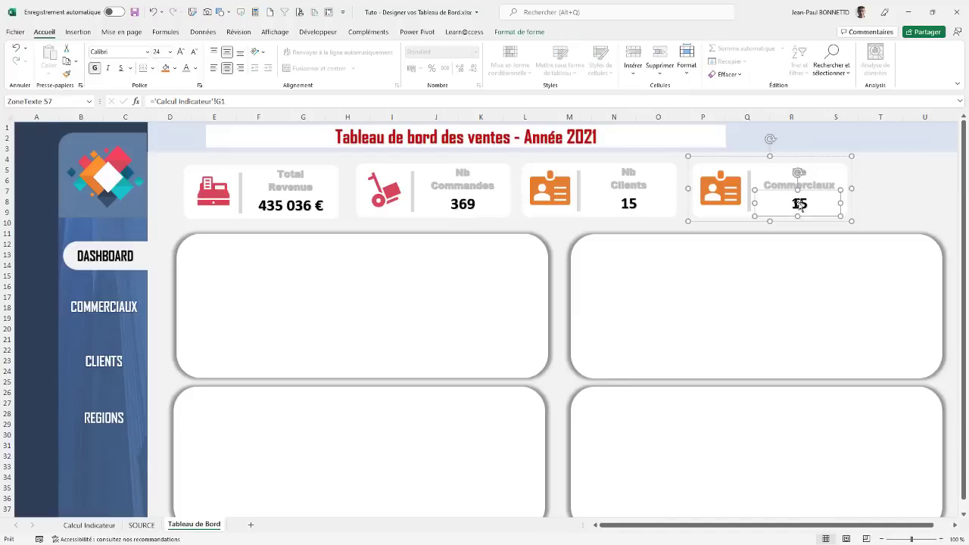
pyautogui.tripleClick(241, 109)
pyautogui.write('=')
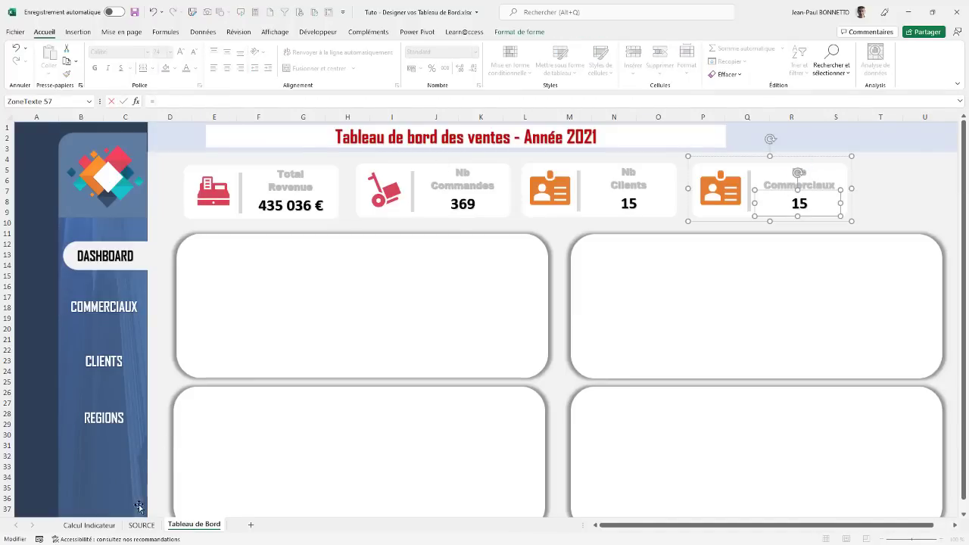
pyautogui.click(89, 524)
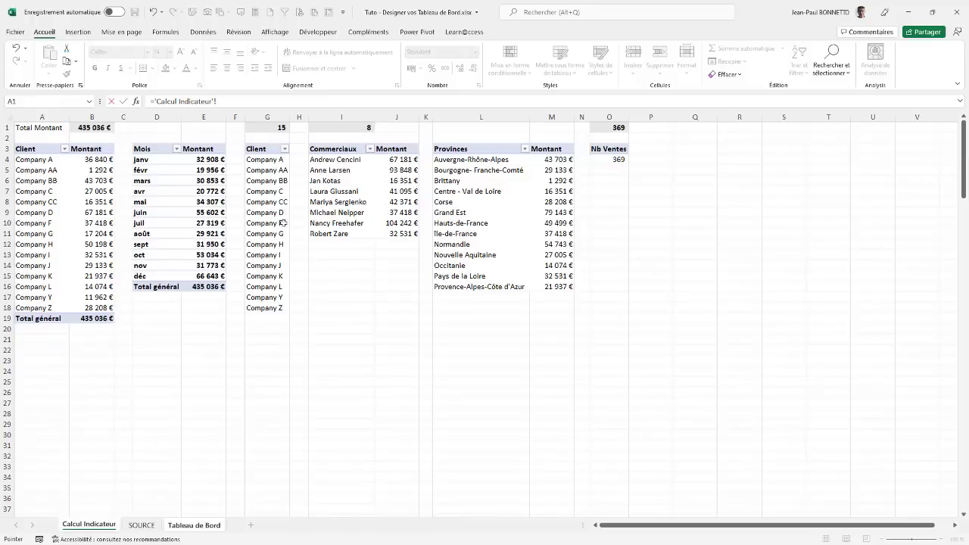
pyautogui.click(354, 127)
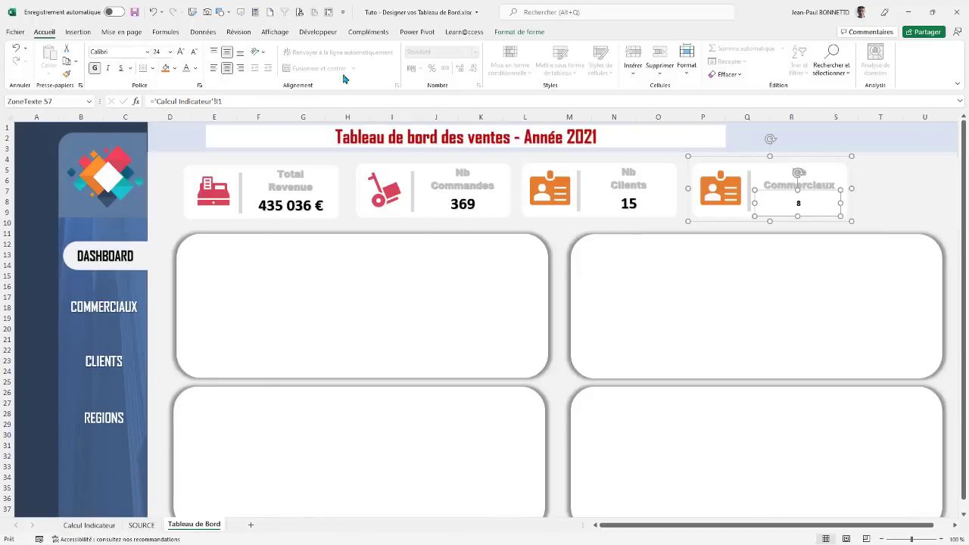
# Step: Enlarge the value text of the Nb Commerciaux card to match the size used on the other cards
pyautogui.click(181, 52)
pyautogui.click(181, 51)
pyautogui.click(181, 52)
pyautogui.click(181, 51)
pyautogui.click(181, 52)
pyautogui.click(181, 52)
pyautogui.click(194, 51)
pyautogui.click(799, 136)
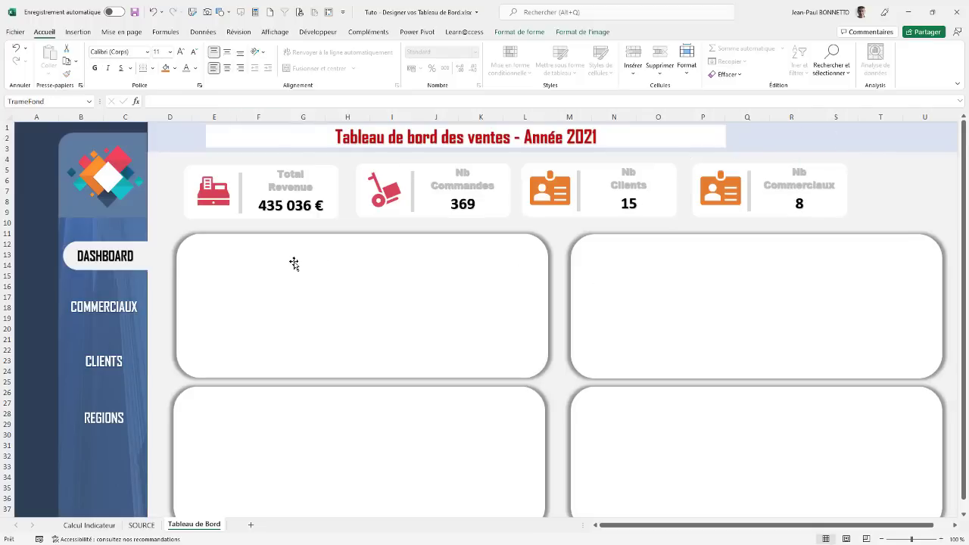
# Step: Add a slicer for the Mois field from the Client pivot table on the Calcul Indicateur sheet
pyautogui.click(95, 525)
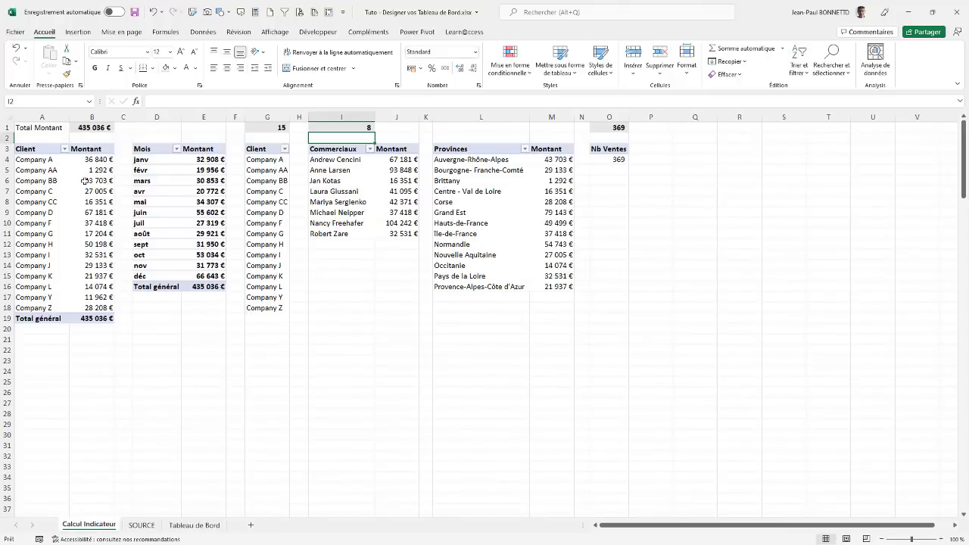
pyautogui.click(43, 170)
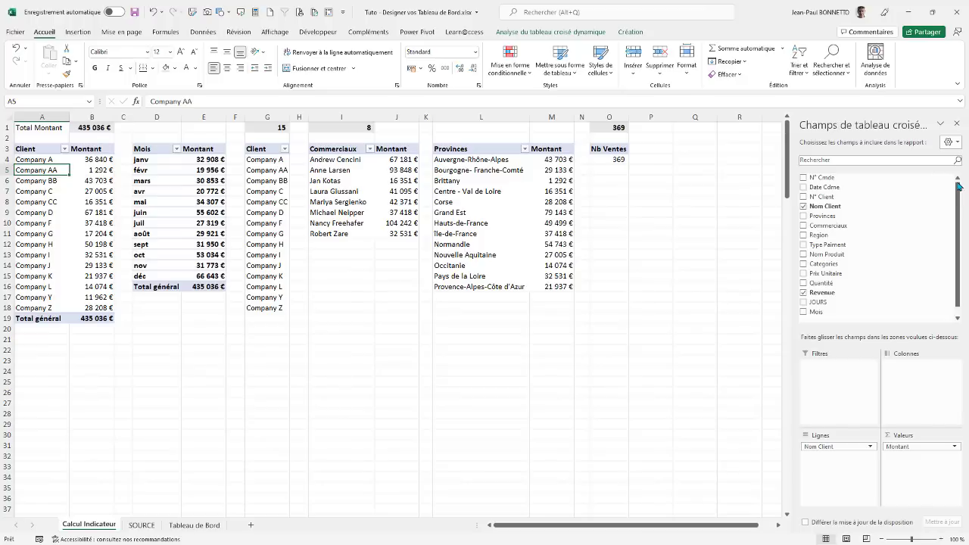
pyautogui.scroll(-1, 958, 196)
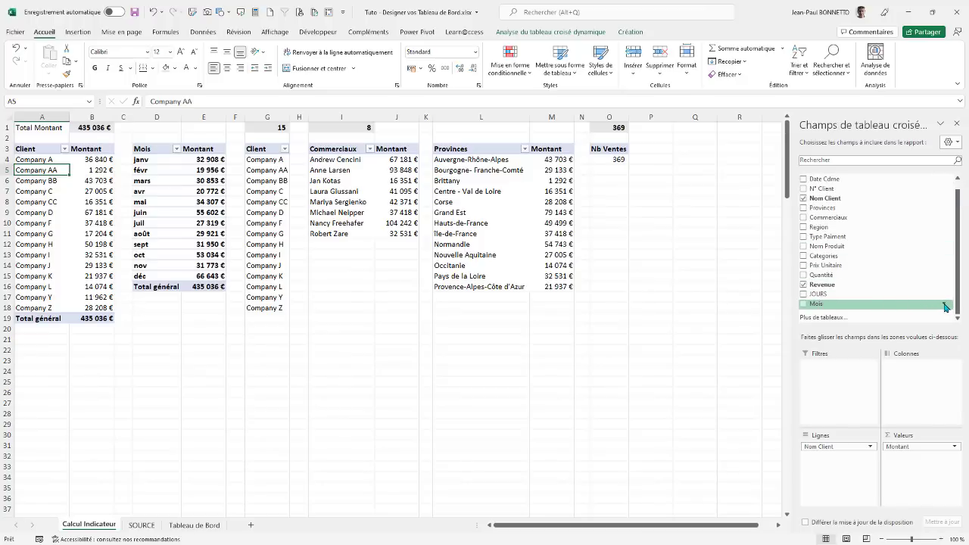
pyautogui.rightClick(886, 305)
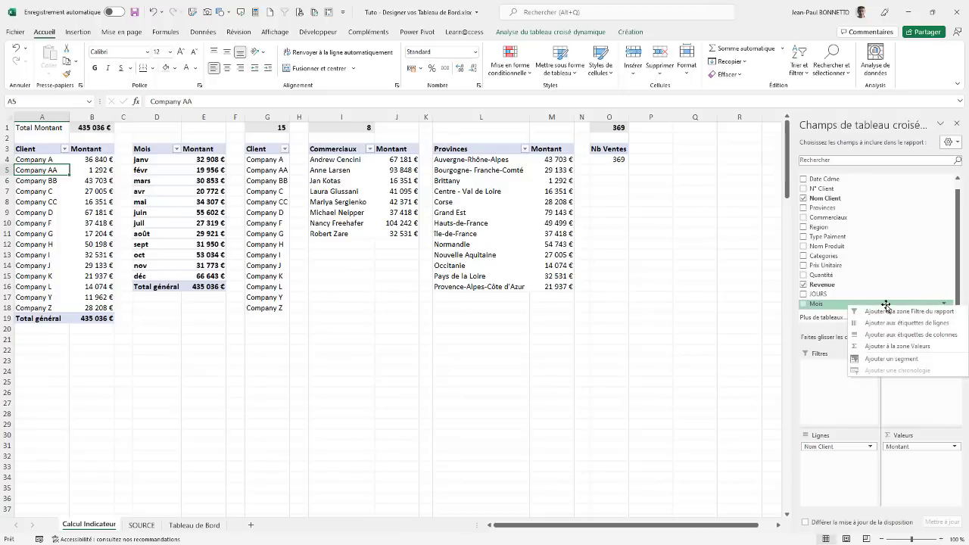
pyautogui.click(889, 364)
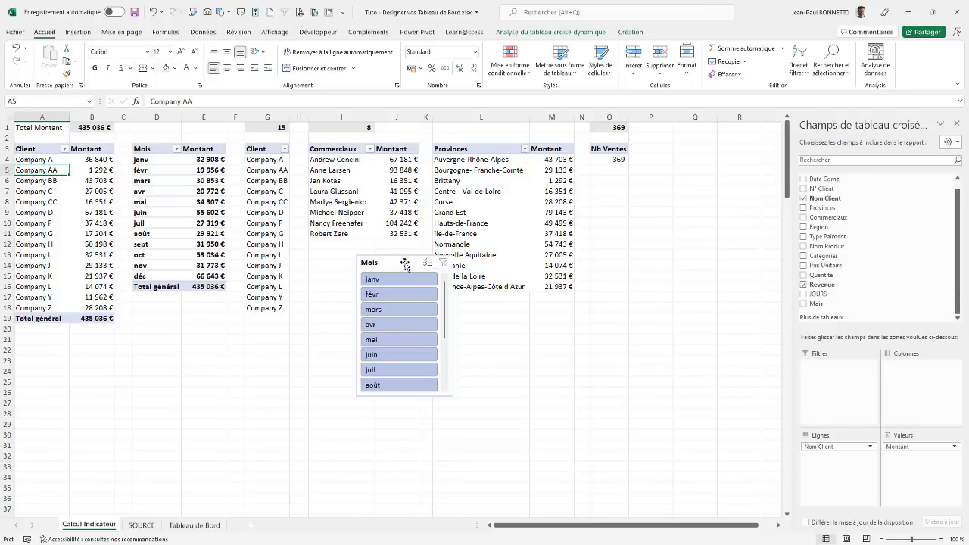
# Step: Test the Mois slicer below the Commerciaux table by filtering janv to mars, check the Total Revenue card, and clear the filter
pyautogui.moveTo(398, 262); pyautogui.dragTo(344, 387)
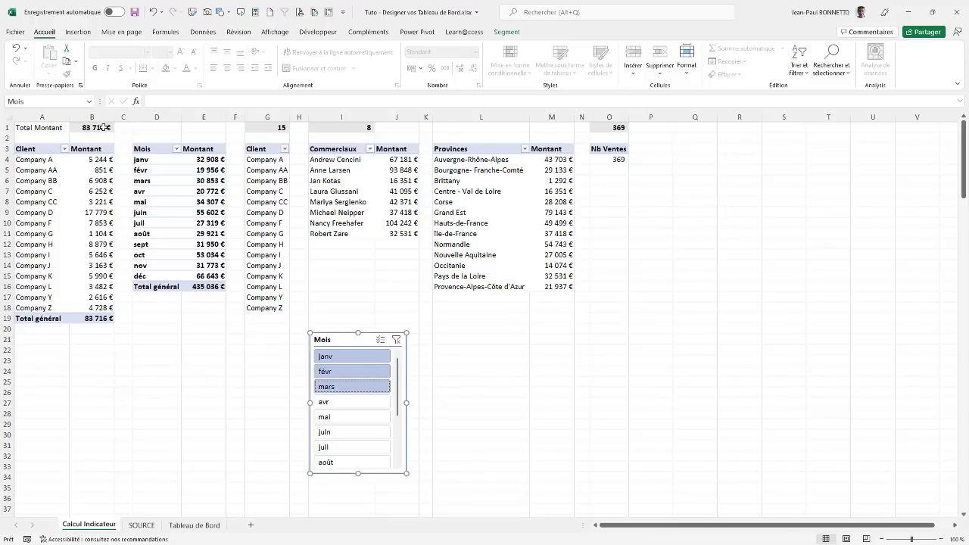
pyautogui.click(194, 524)
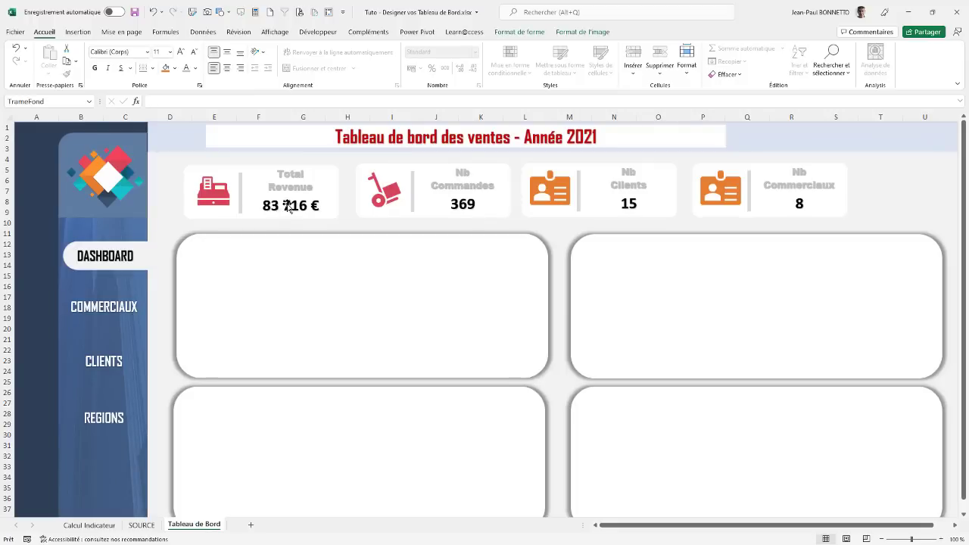
pyautogui.click(84, 524)
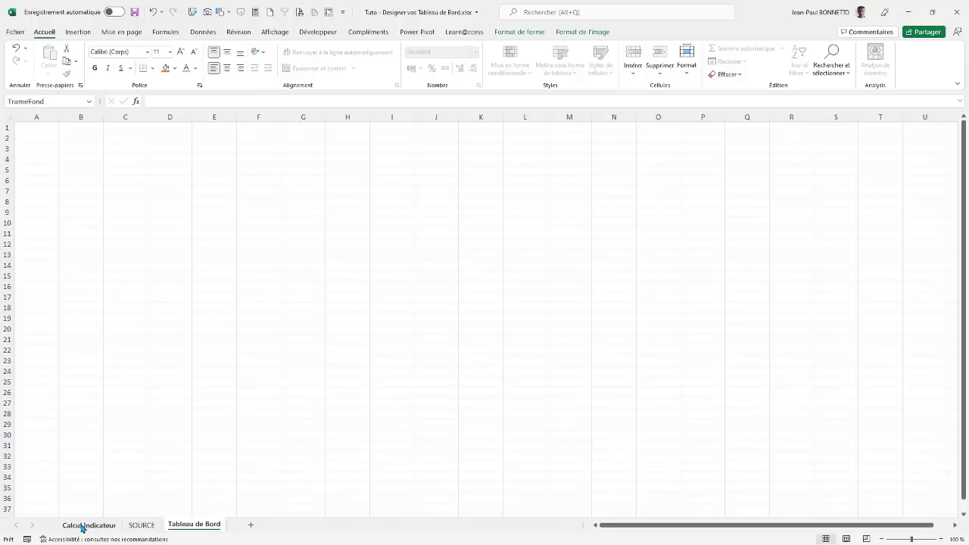
pyautogui.click(395, 340)
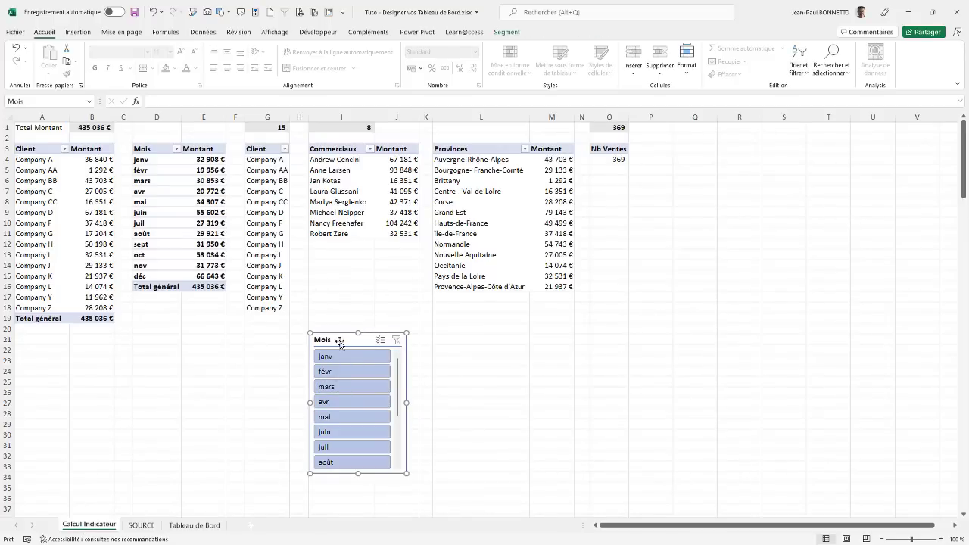
# Step: Transfer the Mois slicer to the Tableau de Bord sheet, place it over the left-hand chart frames, and filter it to janv and févr
pyautogui.press('Delete')
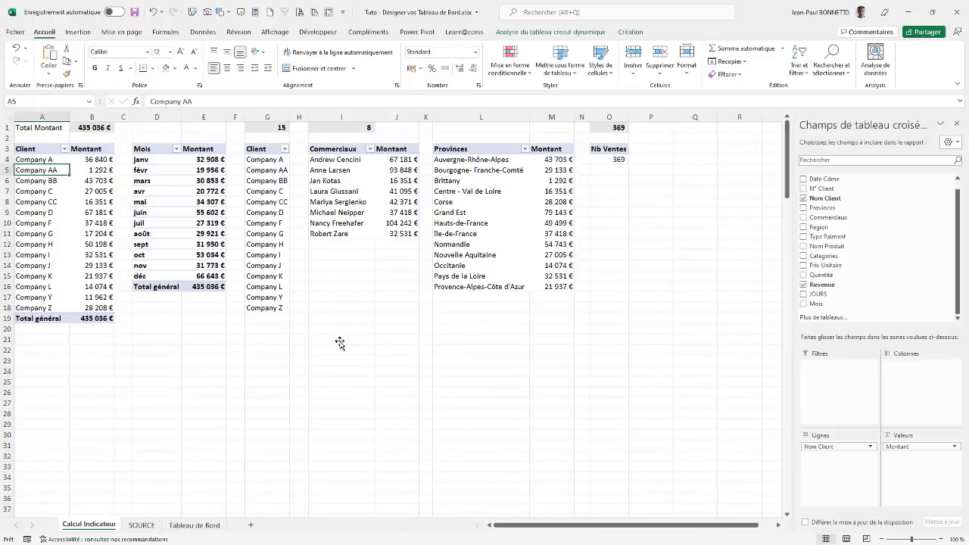
pyautogui.click(190, 524)
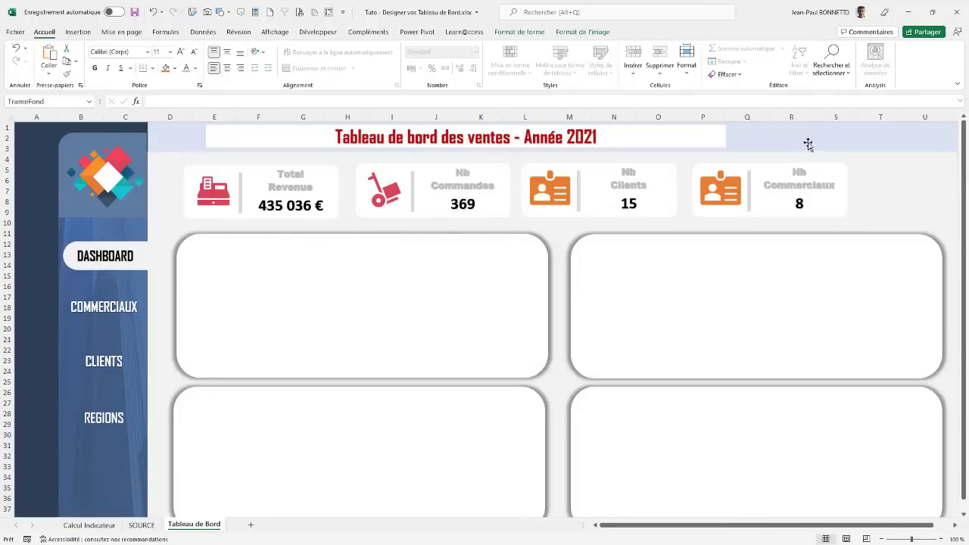
pyautogui.scroll(-6, 281, 417)
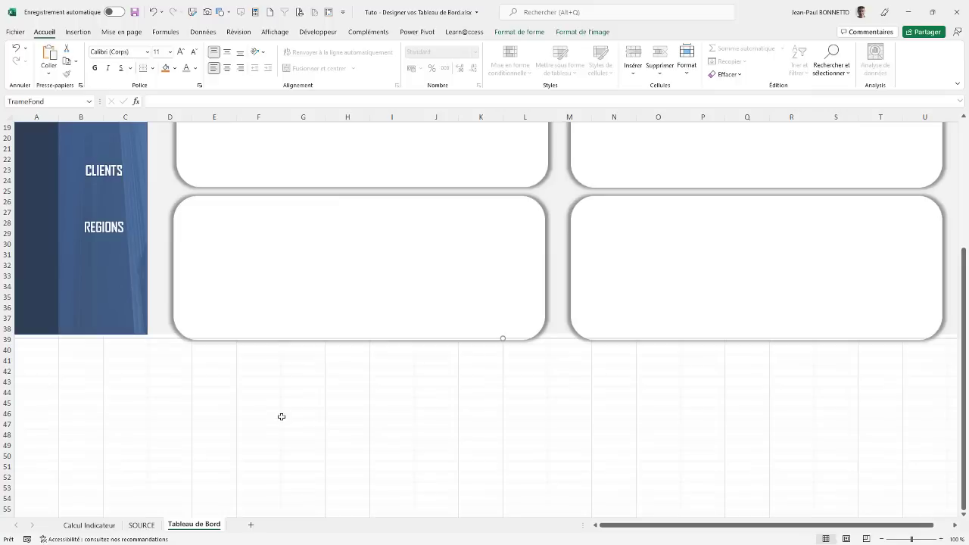
pyautogui.click(252, 399)
pyautogui.hotkey('ctrl', 'v')
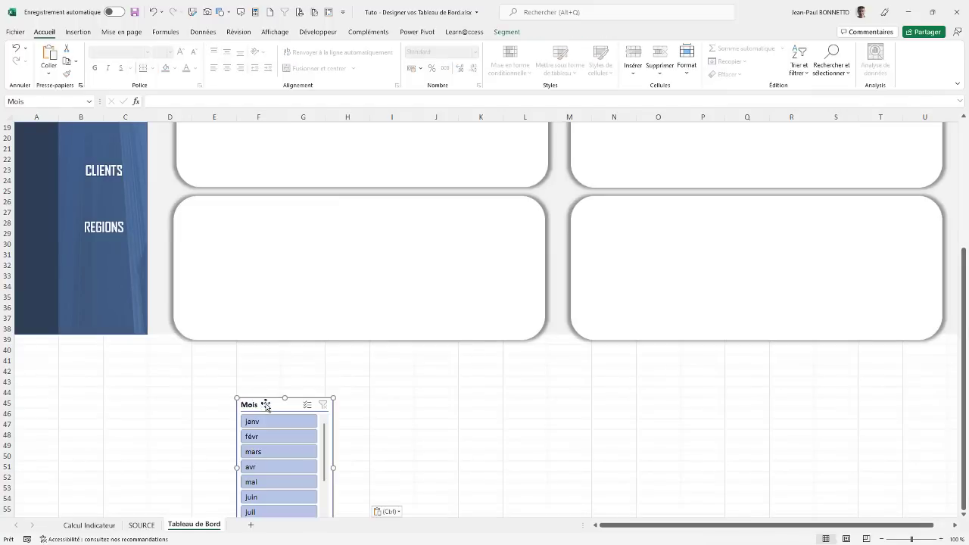
pyautogui.moveTo(259, 391); pyautogui.dragTo(268, 158)
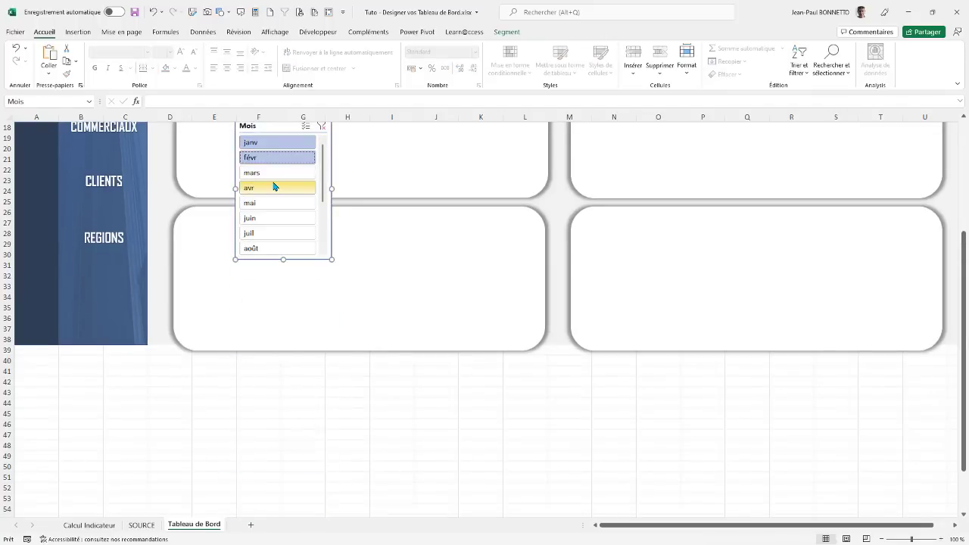
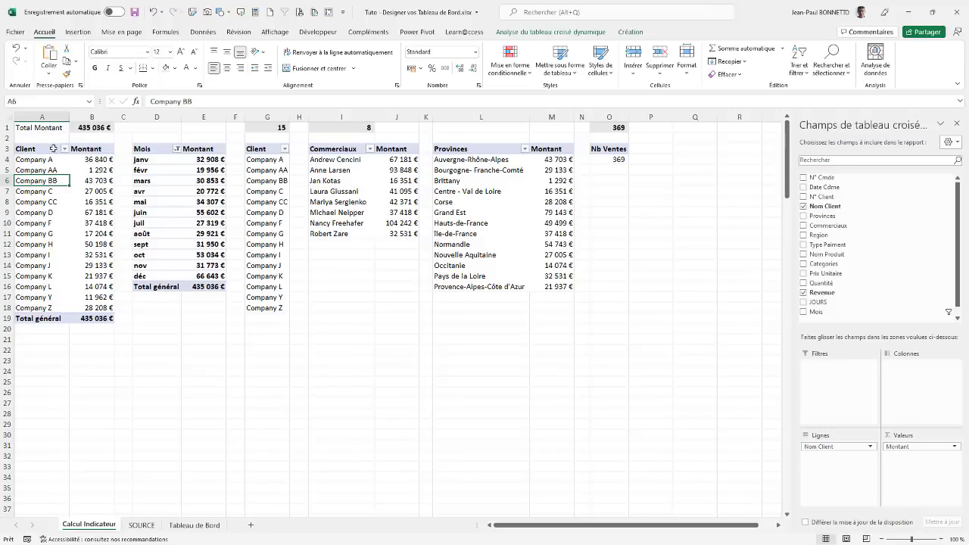
# Step: Duplicate the Client and Montant pivot table from A3:B19 to cell Q3 and narrow column P beside it
pyautogui.moveTo(26, 147); pyautogui.dragTo(91, 318)
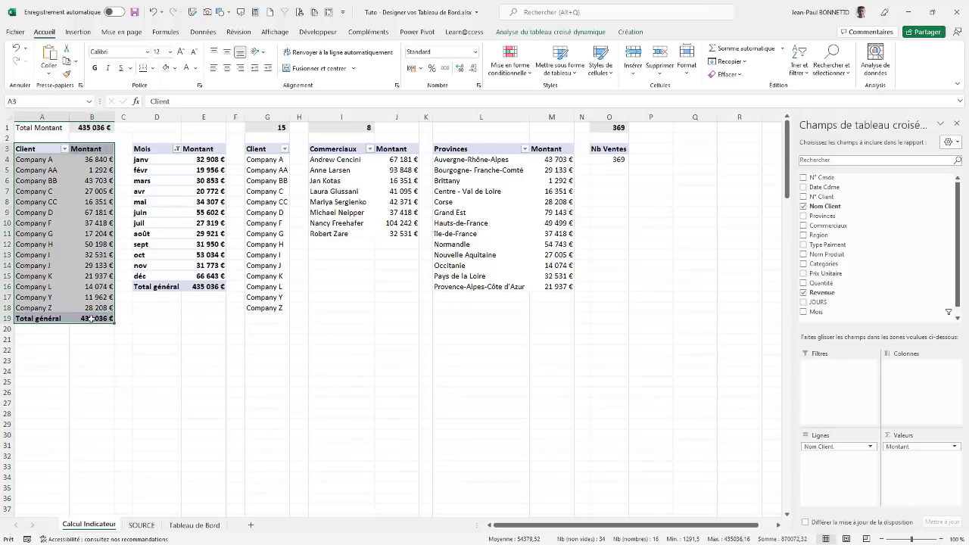
pyautogui.hotkey('ctrl', 'c')
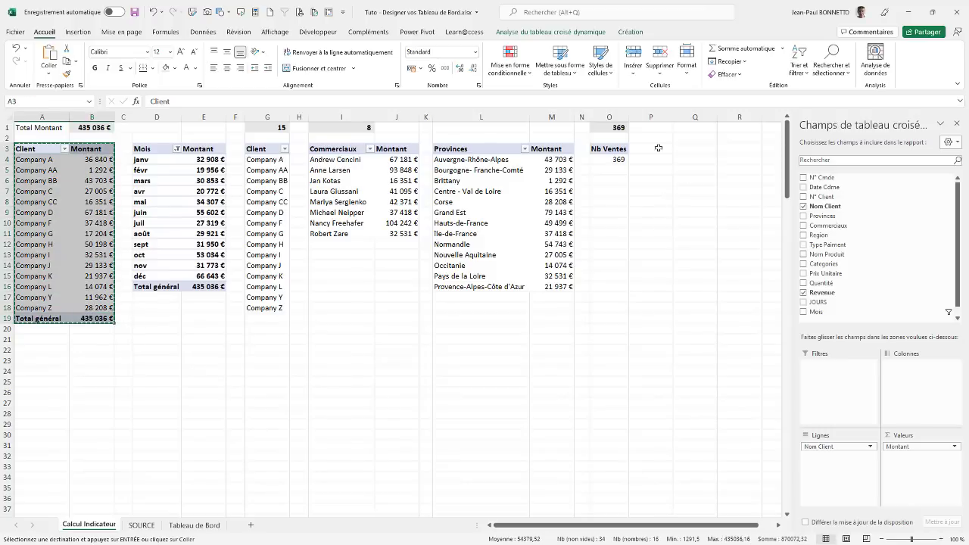
pyautogui.click(685, 148)
pyautogui.hotkey('ctrl', 'v')
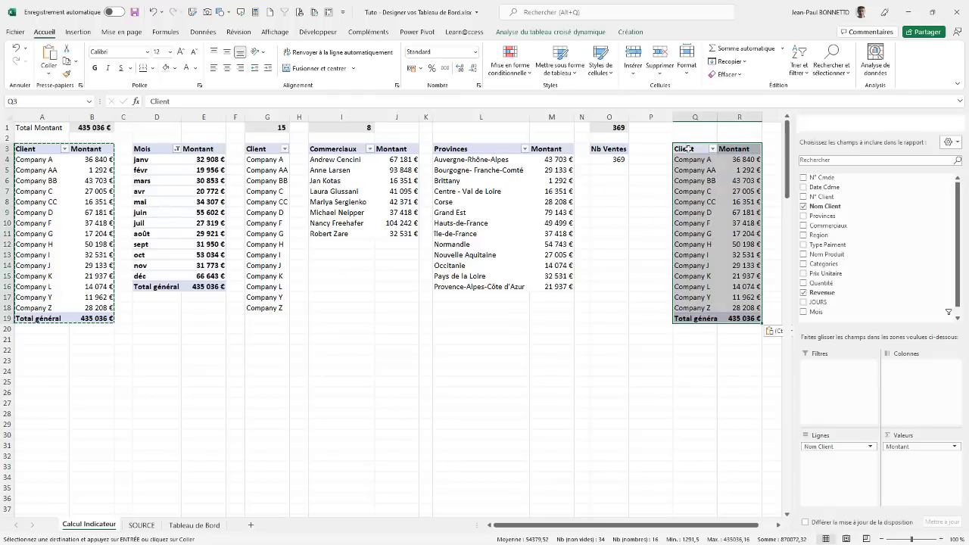
pyautogui.moveTo(672, 116); pyautogui.dragTo(641, 129)
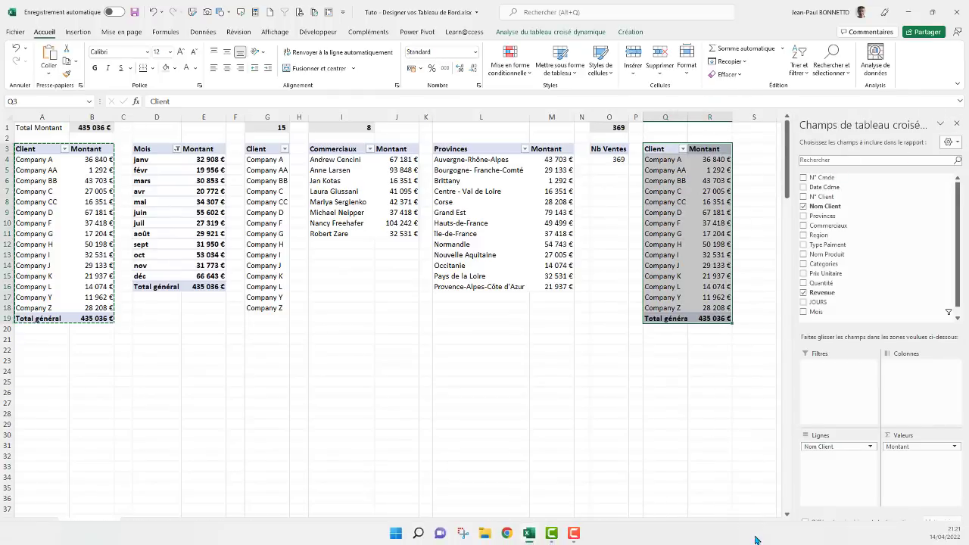
pyautogui.click(778, 525)
pyautogui.click(779, 525)
pyautogui.click(779, 525)
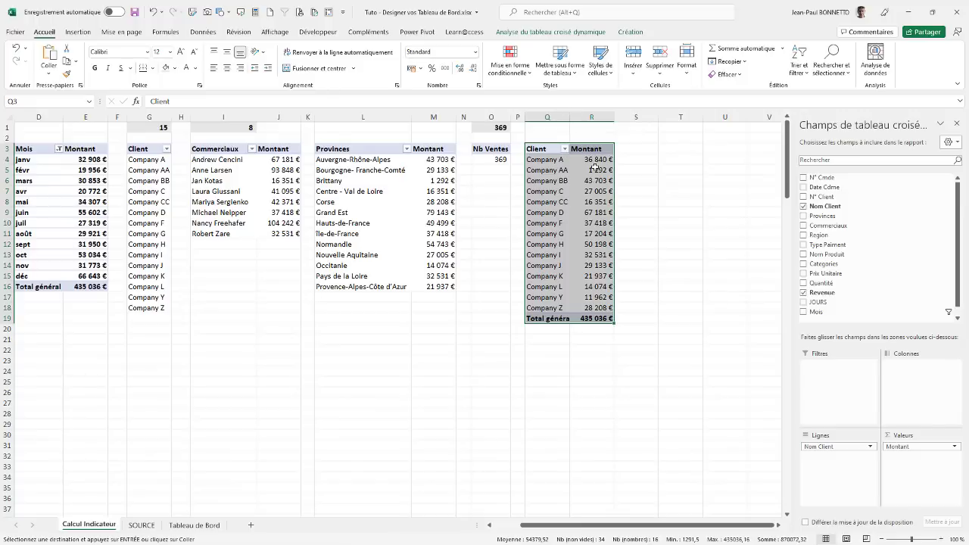
# Step: Sort the copied client pivot table by Montant from largest to smallest
pyautogui.click(595, 168)
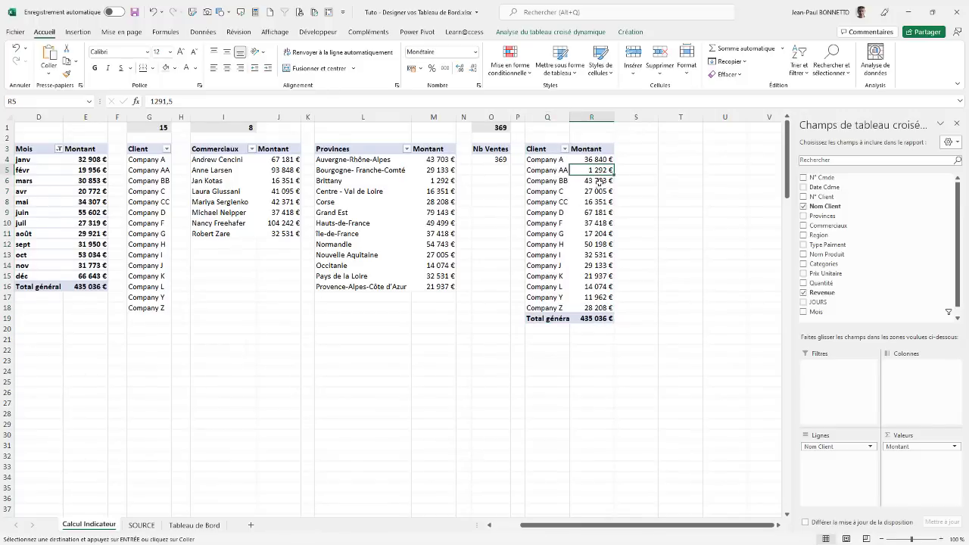
pyautogui.click(595, 180)
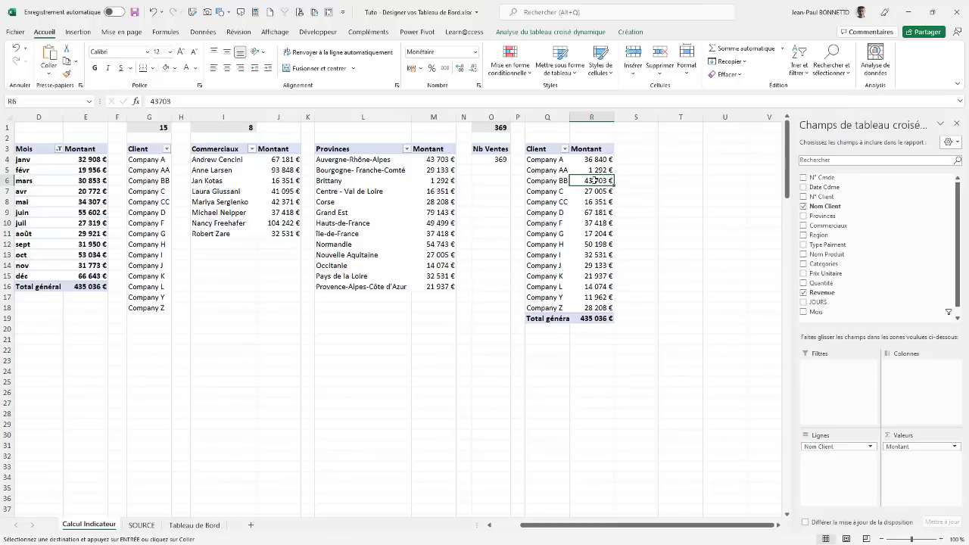
pyautogui.rightClick(595, 180)
pyautogui.moveTo(661, 246)
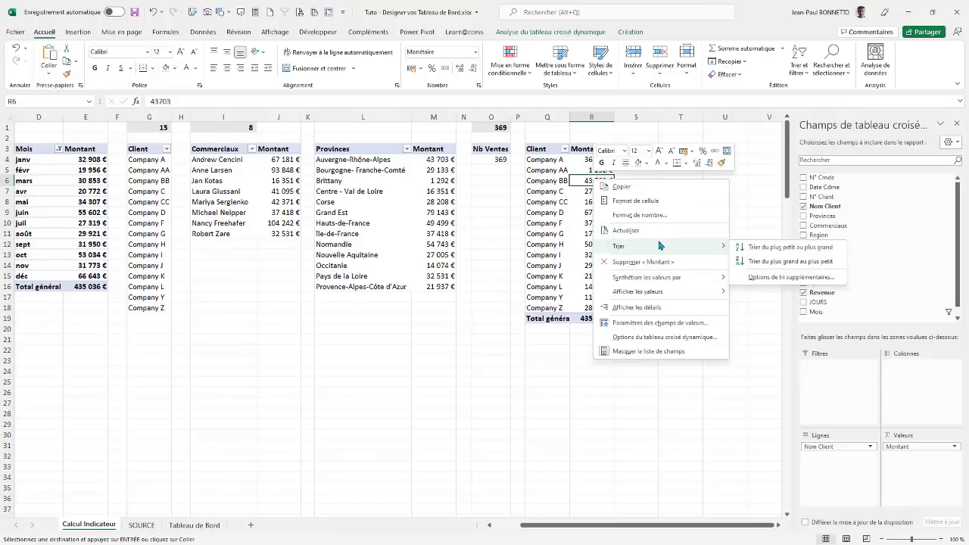
pyautogui.click(773, 263)
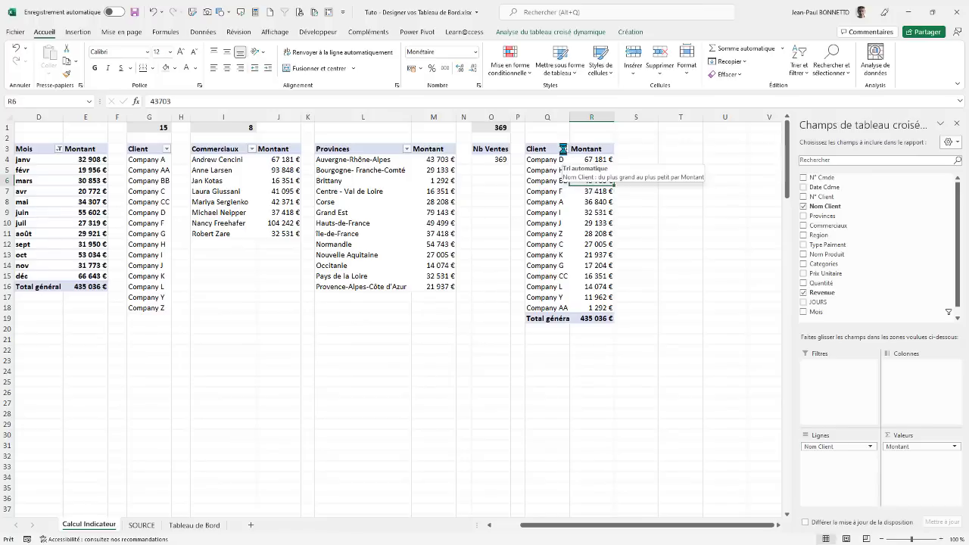
# Step: Filter the copied client pivot table by value to show only the top 5 items by Montant
pyautogui.click(565, 149)
pyautogui.moveTo(477, 232)
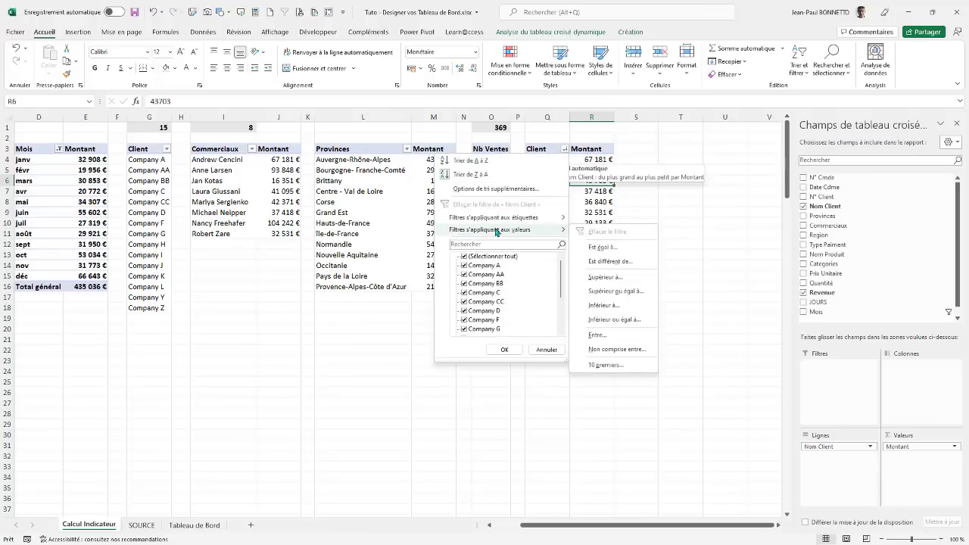
pyautogui.click(604, 365)
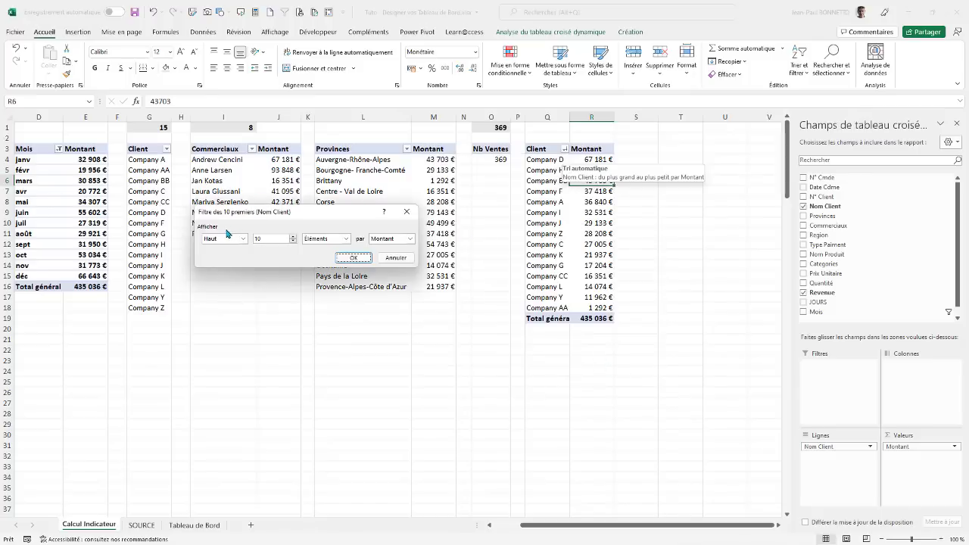
pyautogui.click(293, 242)
pyautogui.click(292, 242)
pyautogui.write('5')
pyautogui.click(409, 239)
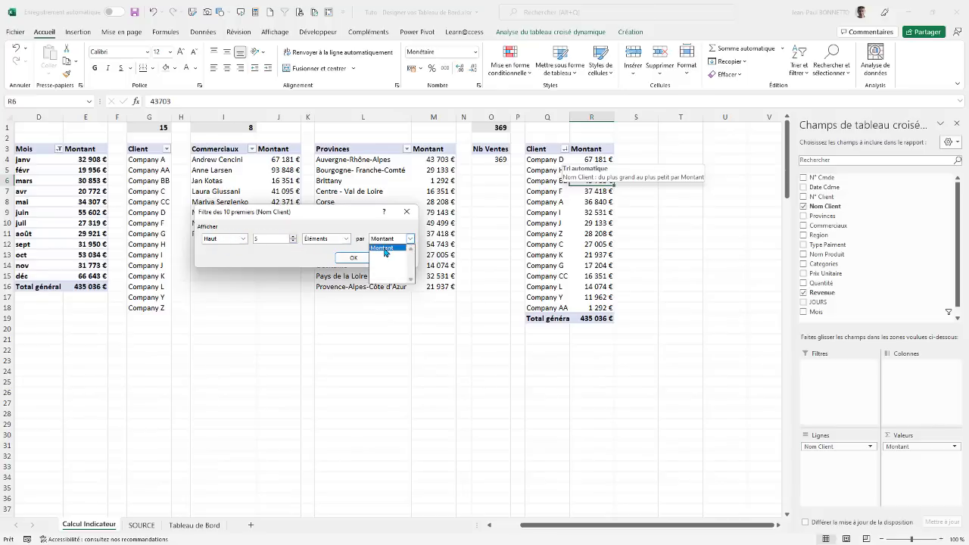
pyautogui.click(385, 248)
pyautogui.click(353, 257)
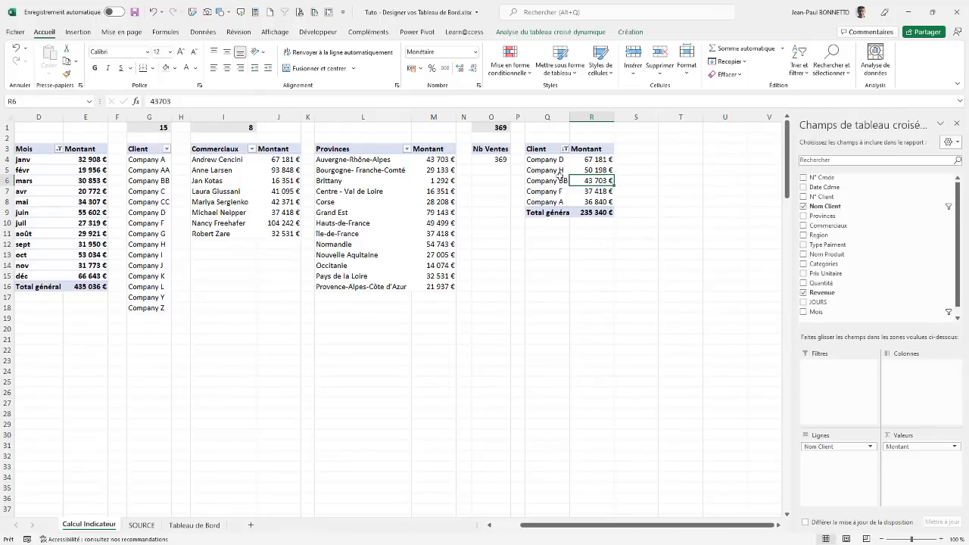
# Step: Widen column Q to fit its labels and rename the filtered pivot table's Client header as Top 5
pyautogui.moveTo(571, 118); pyautogui.dragTo(583, 118)
pyautogui.click(560, 150)
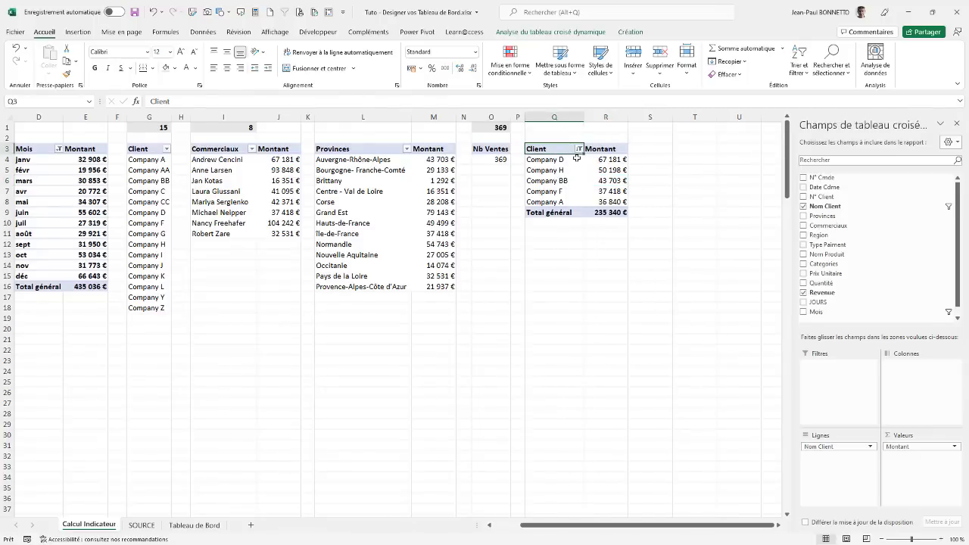
pyautogui.write('Top')
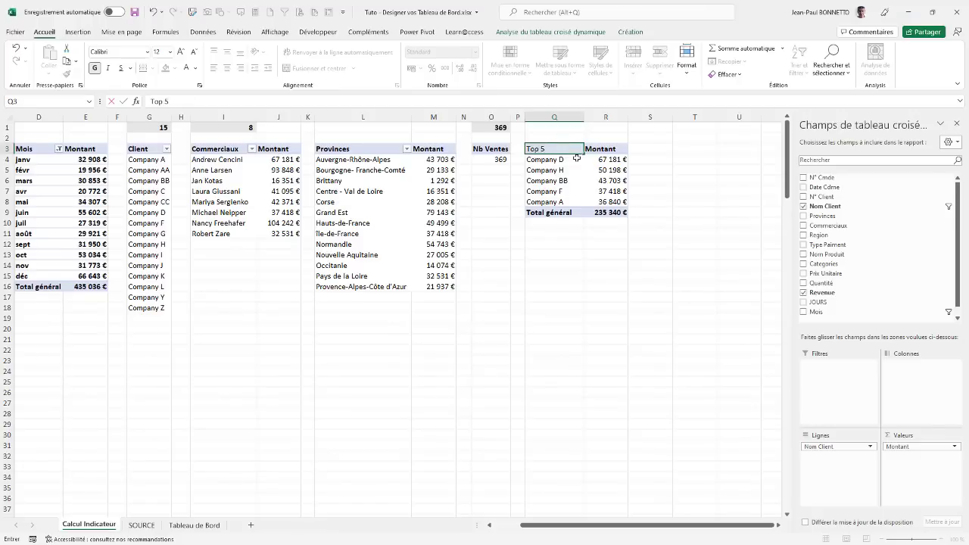
pyautogui.write(' 5')
pyautogui.click(615, 248)
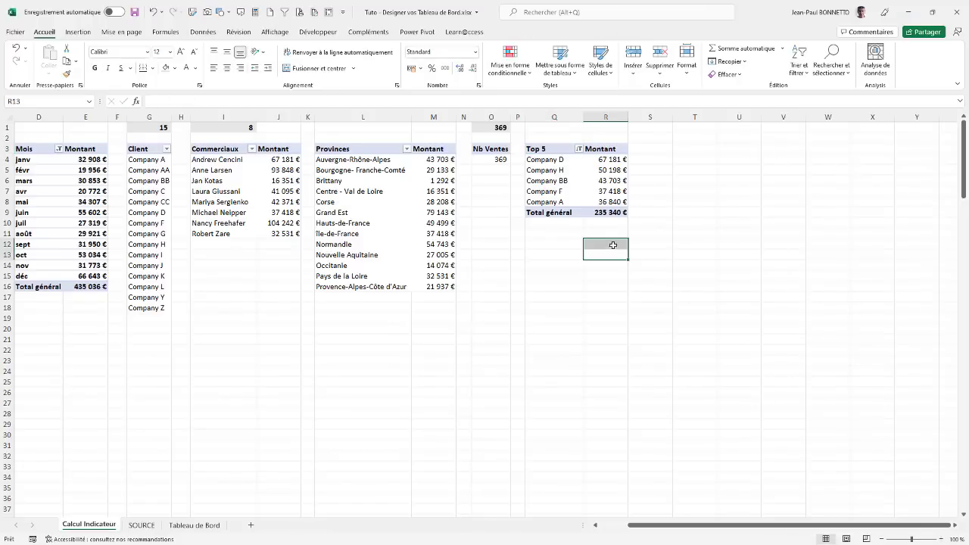
# Step: Insert a bar pivot chart (Barres) based on the Top 5 pivot table
pyautogui.click(568, 173)
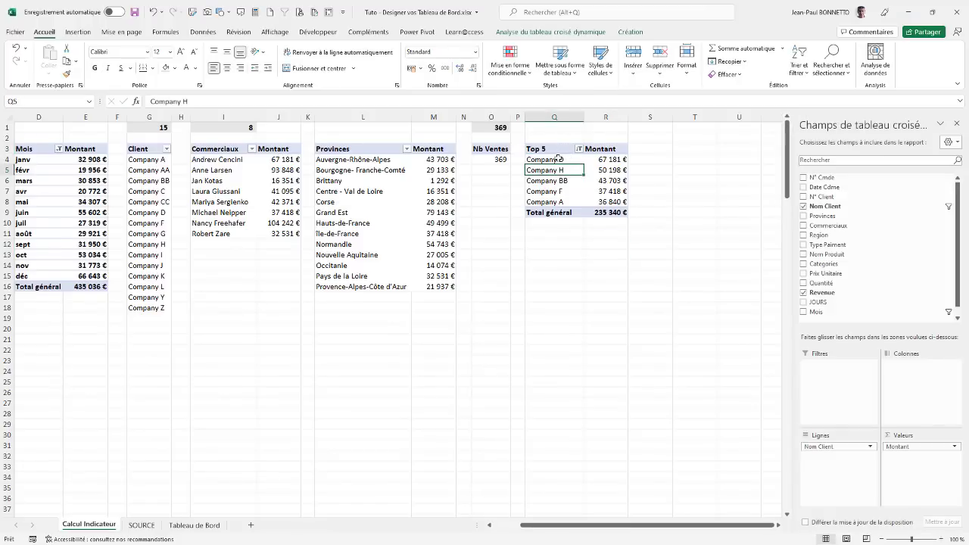
pyautogui.click(535, 33)
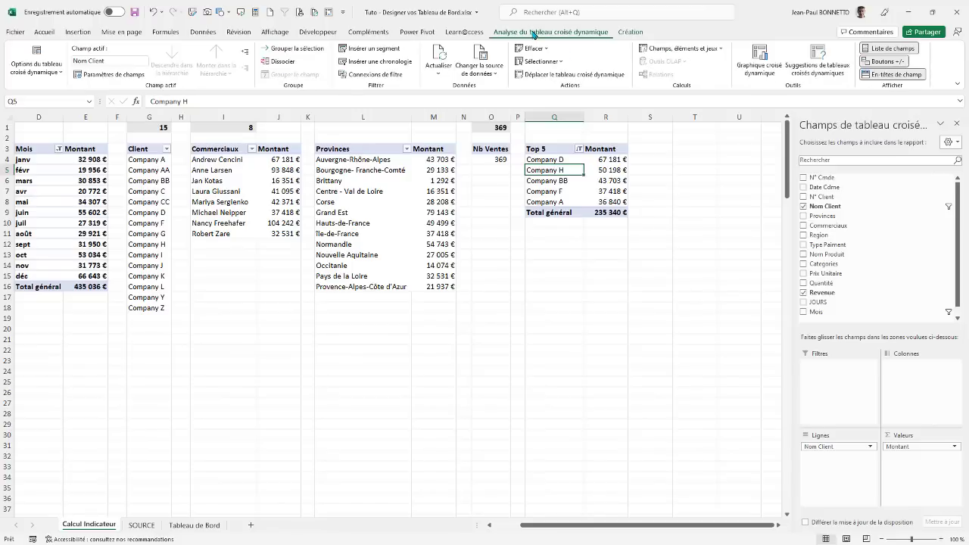
pyautogui.click(762, 56)
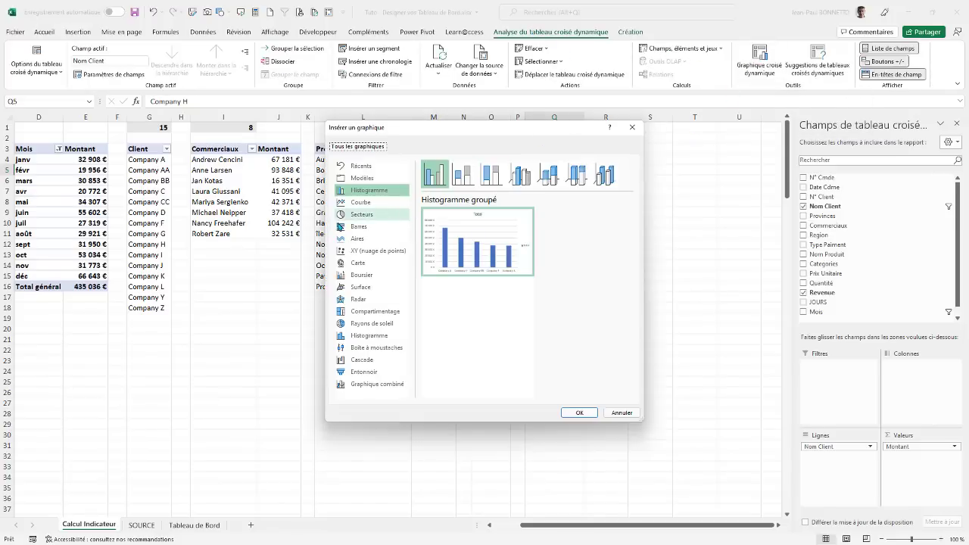
pyautogui.click(340, 227)
pyautogui.click(581, 413)
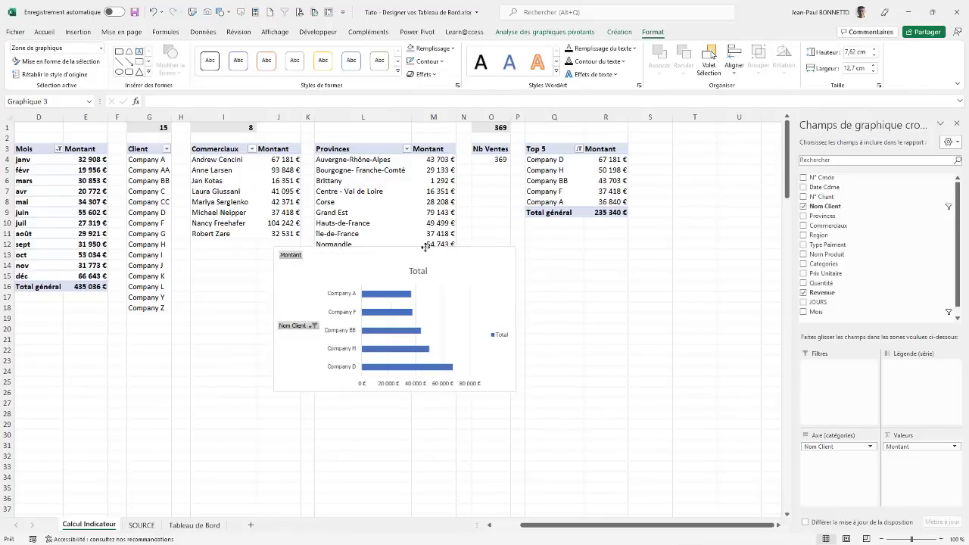
# Step: Enlarge the bar chart to about 10.94 cm high by 16.74 cm wide and place it below the Commerciaux header, clear of the Top 5 table
pyautogui.moveTo(424, 247); pyautogui.dragTo(391, 185)
pyautogui.moveTo(484, 329); pyautogui.dragTo(566, 389)
pyautogui.moveTo(458, 195); pyautogui.dragTo(405, 186)
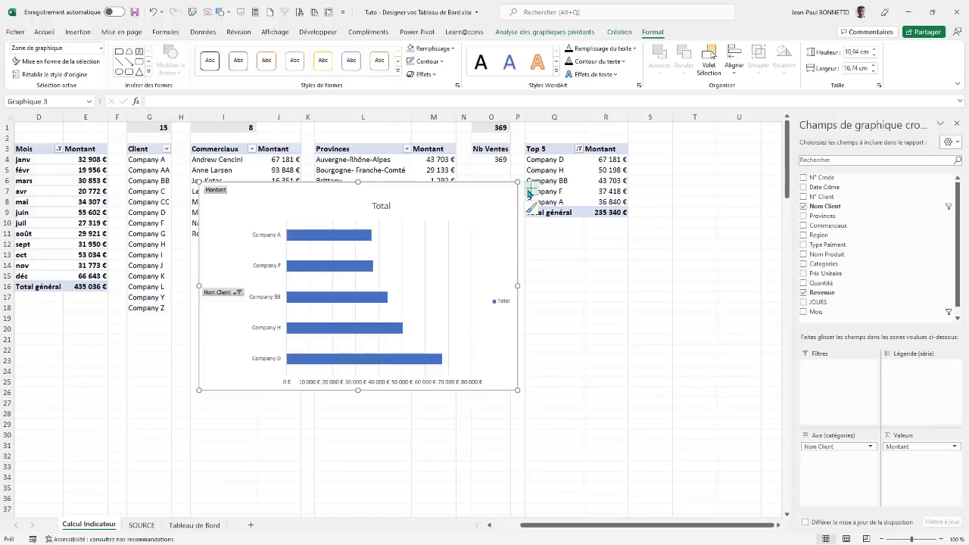
pyautogui.moveTo(482, 182); pyautogui.dragTo(435, 206)
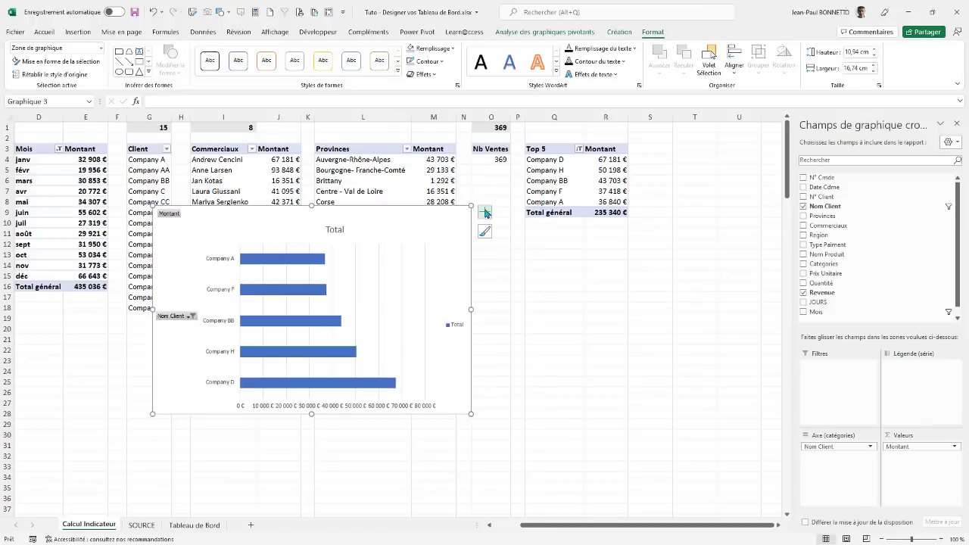
# Step: Remove the legend and the primary horizontal axis from the Top 5 bar chart
pyautogui.click(485, 214)
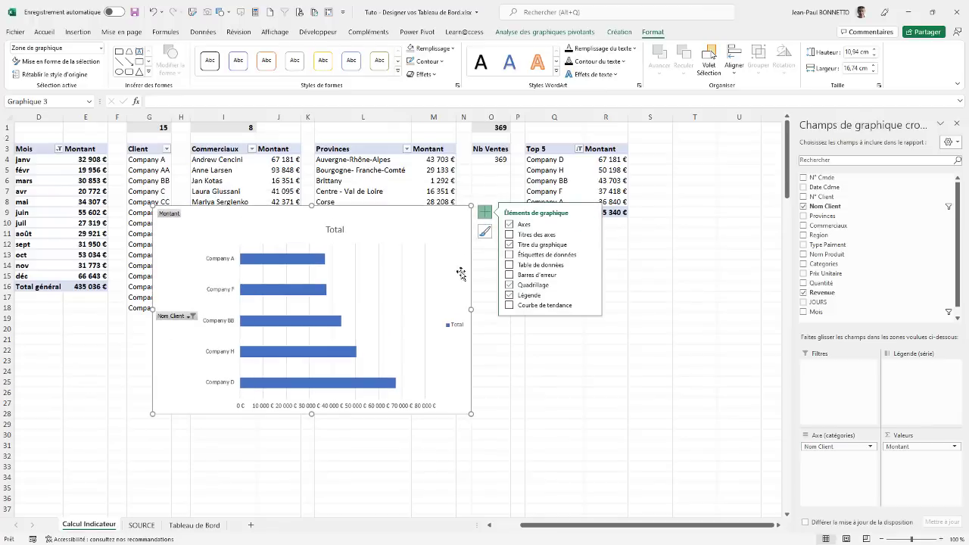
pyautogui.click(510, 295)
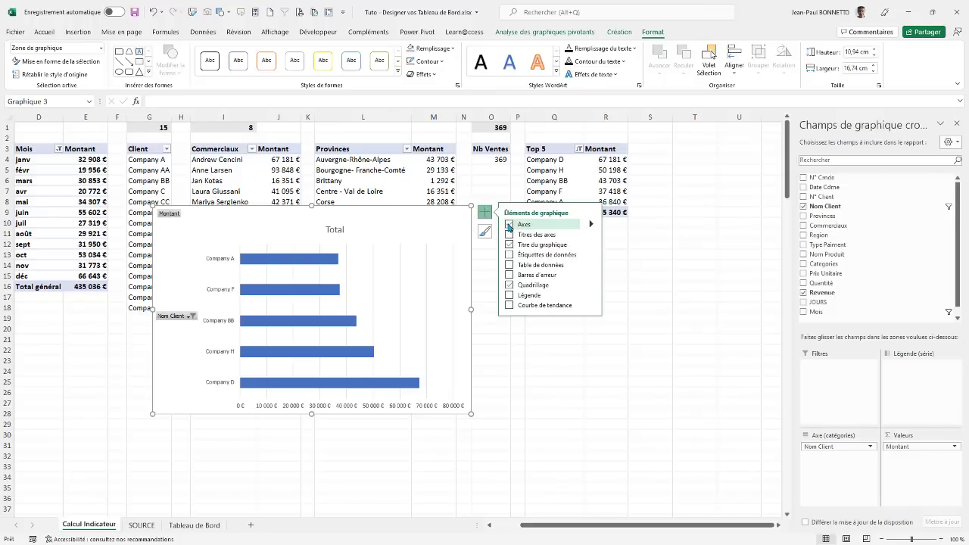
pyautogui.moveTo(591, 224)
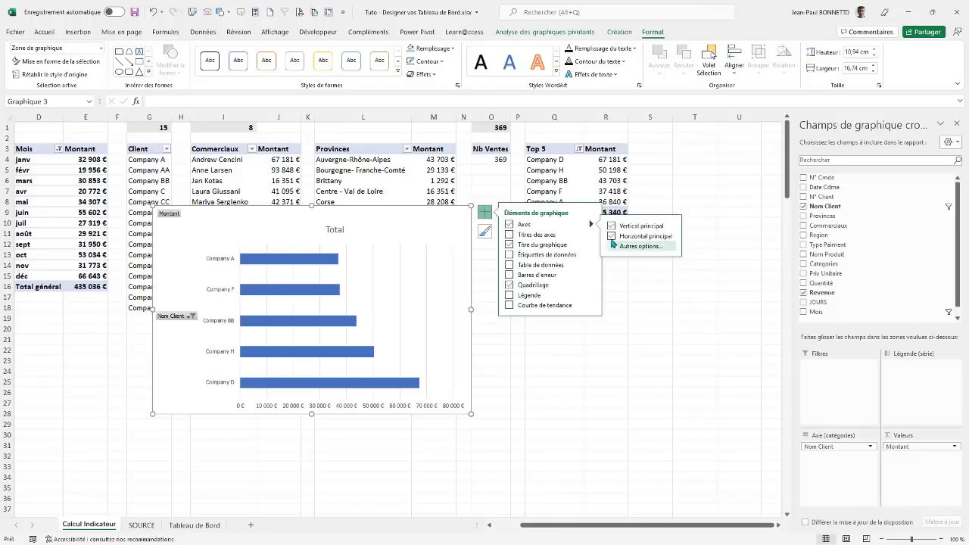
pyautogui.click(612, 236)
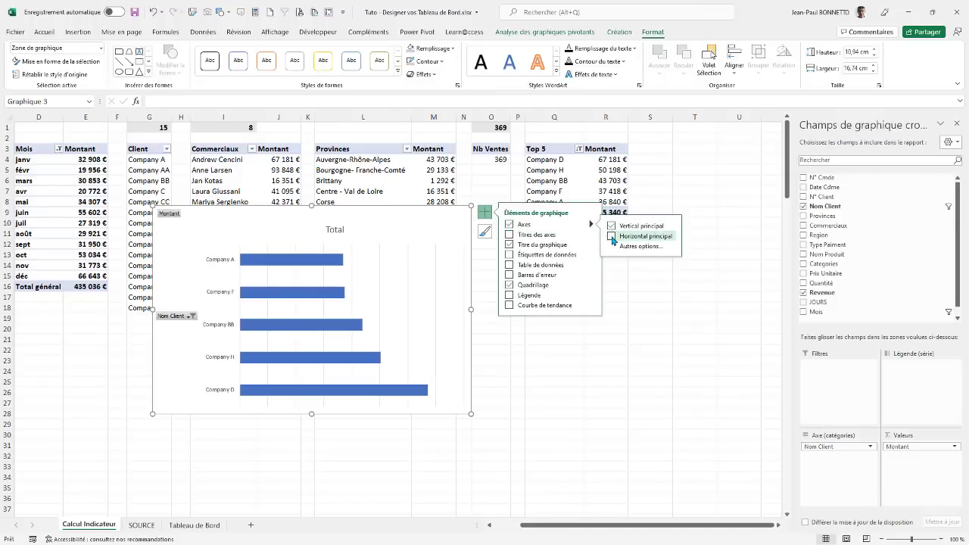
# Step: Add data labels to the Top 5 chart's bars, positioned at the inside end (Bord intérieur)
pyautogui.click(509, 255)
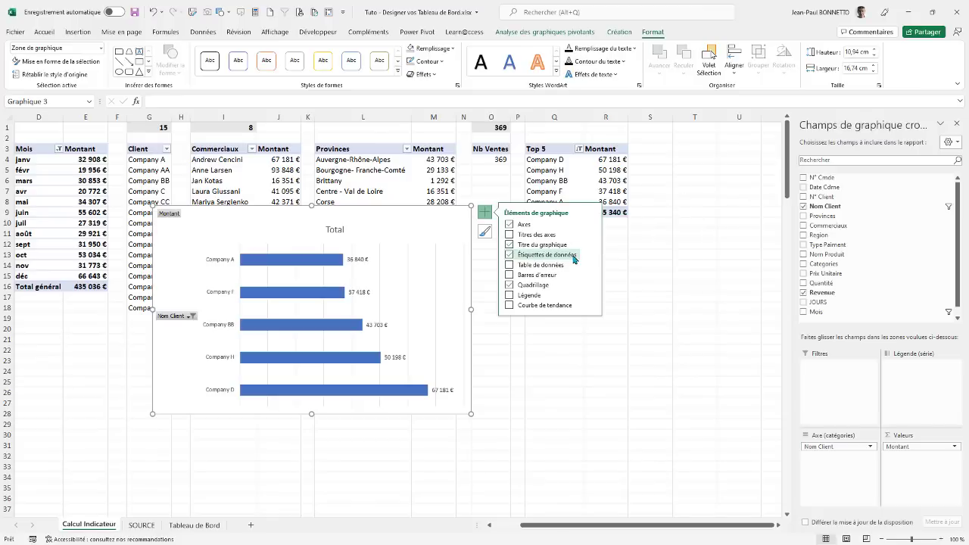
pyautogui.click(593, 255)
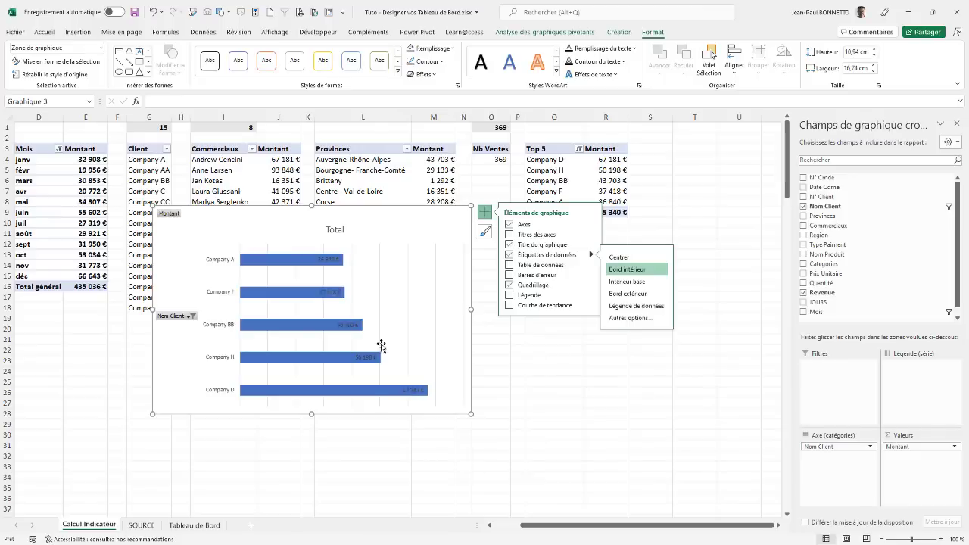
# Step: Remove the gridlines from the Top 5 chart and hide all its field buttons
pyautogui.click(510, 286)
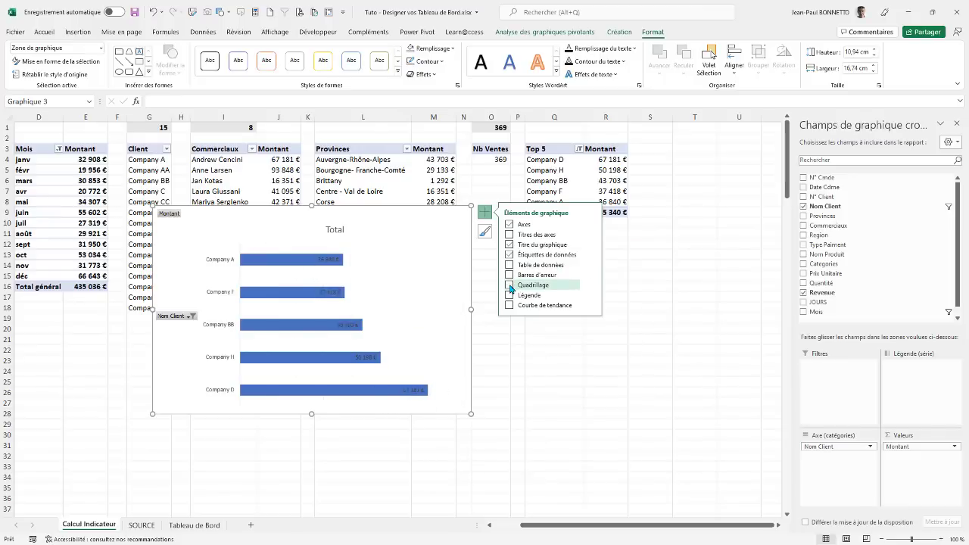
pyautogui.rightClick(173, 317)
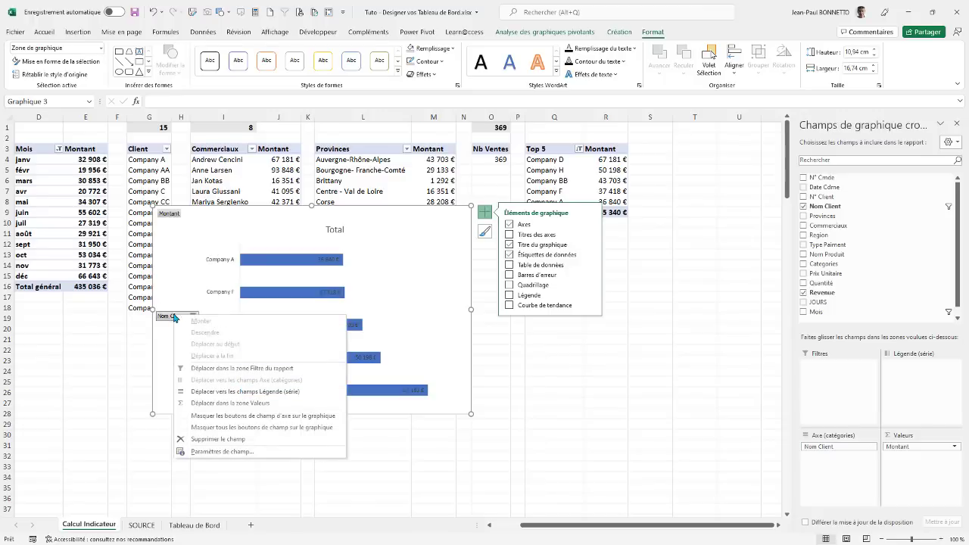
pyautogui.click(212, 427)
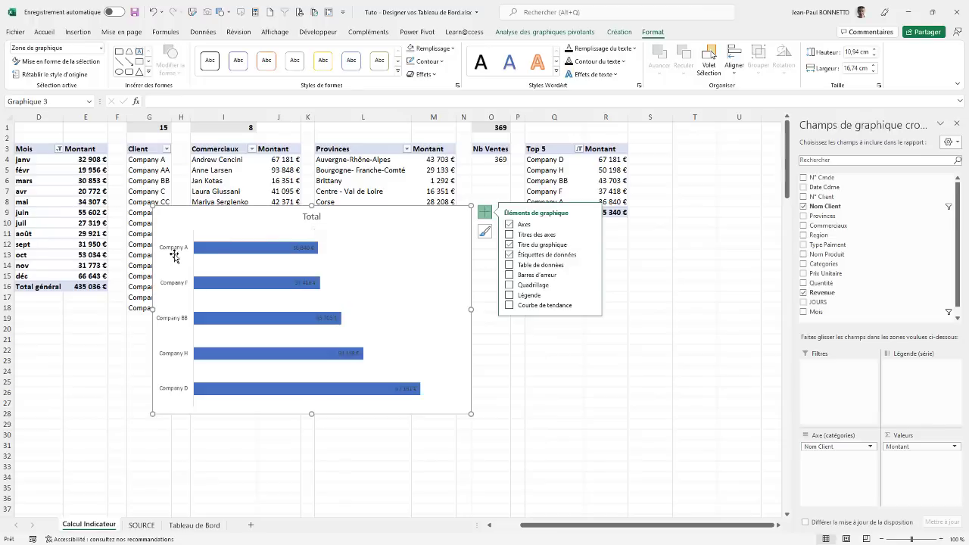
# Step: Format the Top 5 chart's company-name axis labels in black, bold, 12 pt text
pyautogui.moveTo(244, 252)
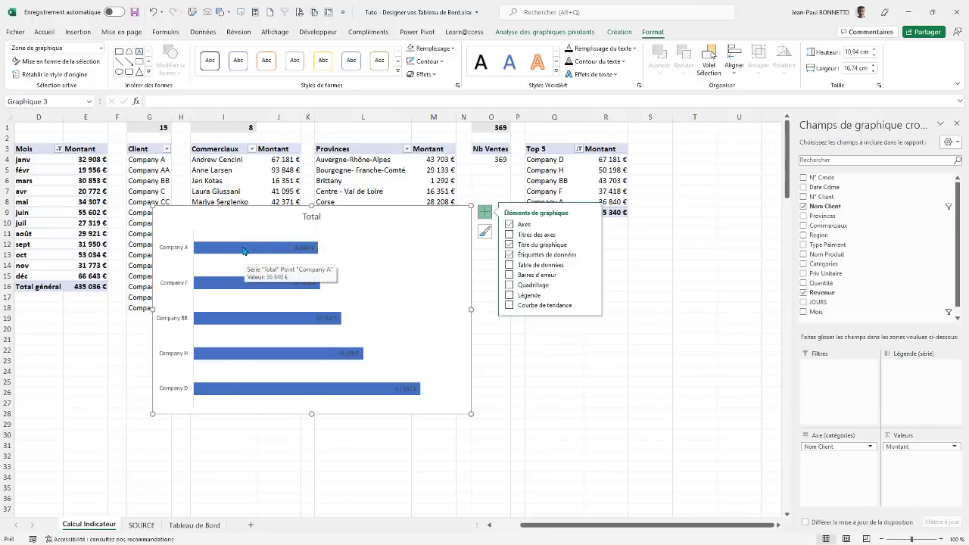
pyautogui.click(171, 247)
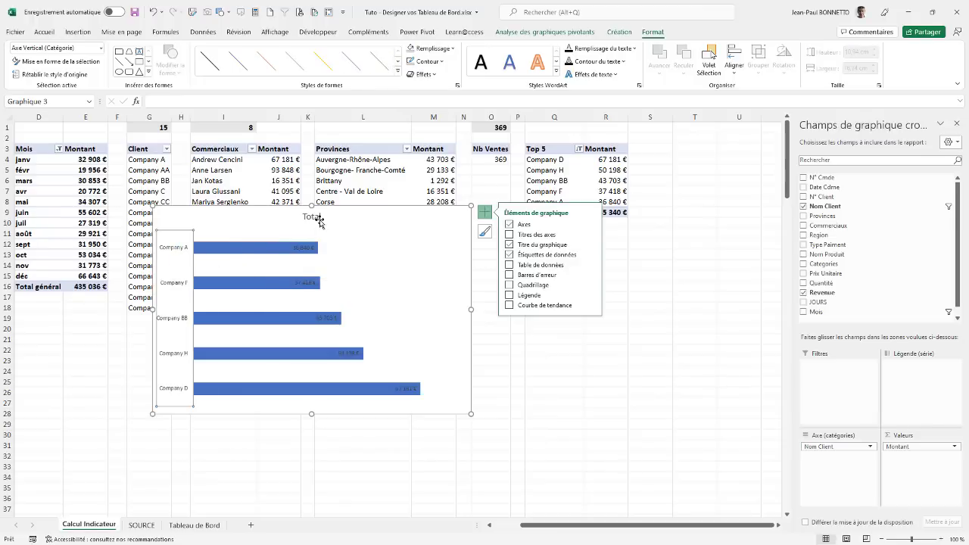
pyautogui.click(44, 31)
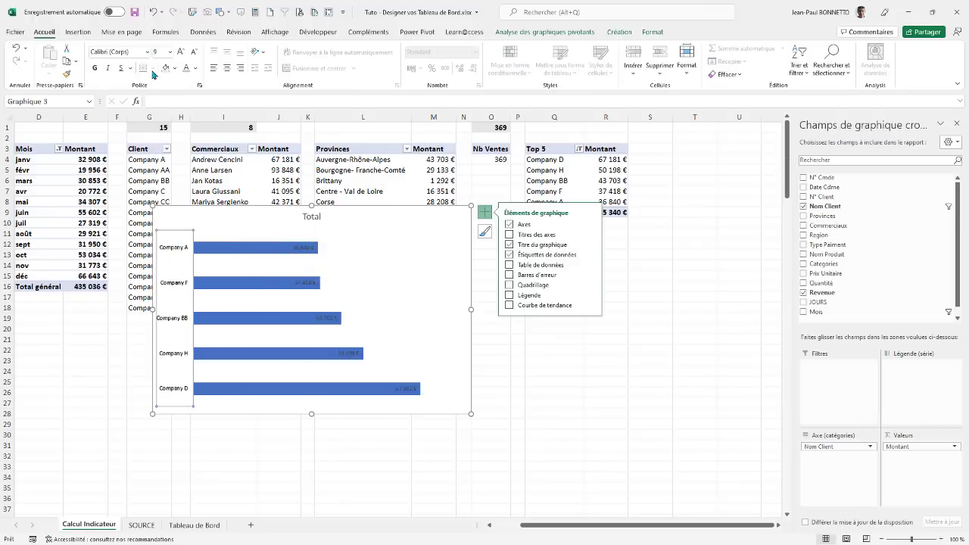
pyautogui.click(95, 68)
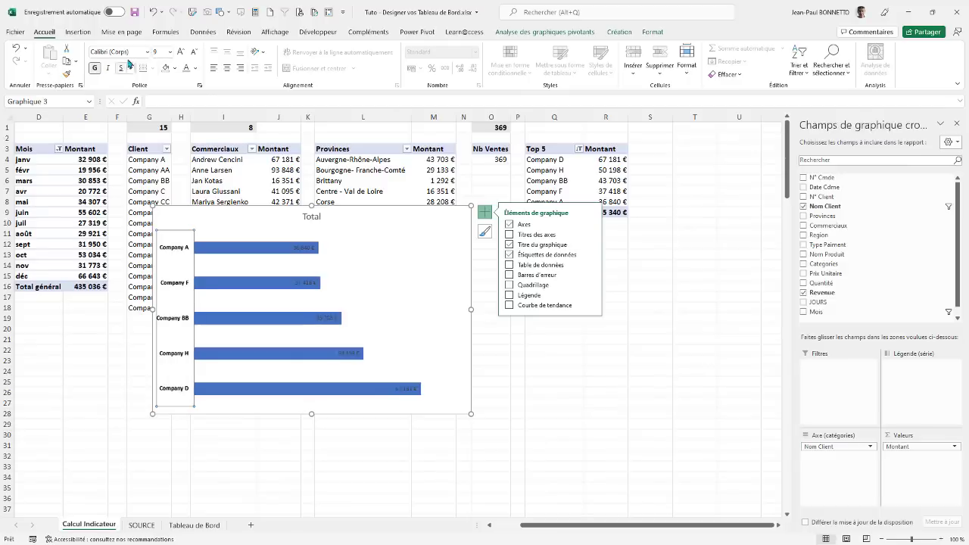
pyautogui.click(181, 52)
pyautogui.click(181, 52)
pyautogui.click(180, 51)
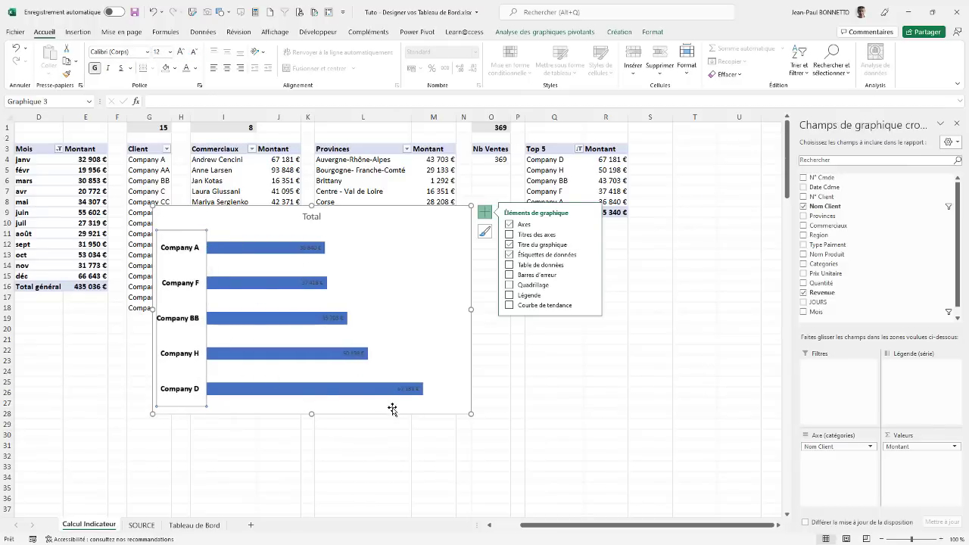
# Step: Reverse the category order of the Top 5 chart's vertical axis (Abscisses en ordre inverse)
pyautogui.rightClick(186, 283)
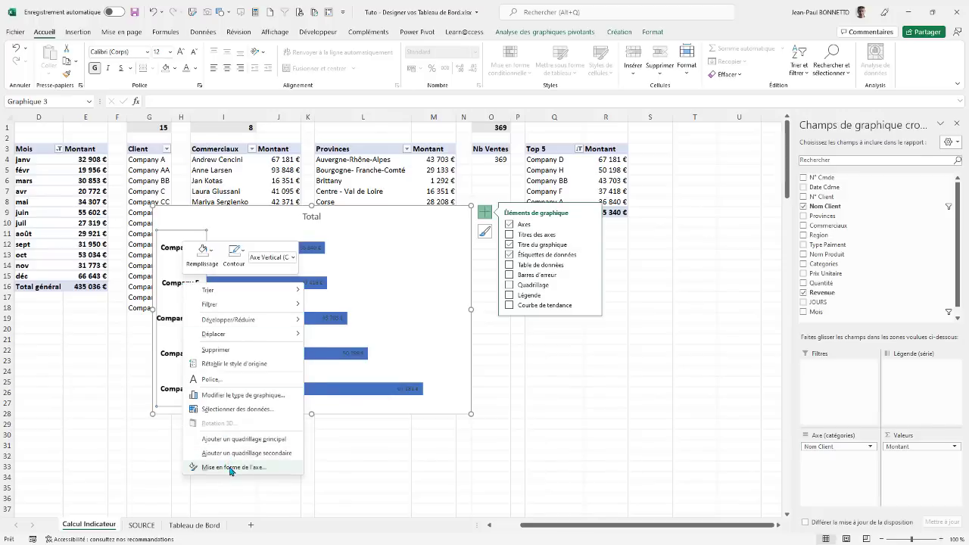
pyautogui.click(233, 466)
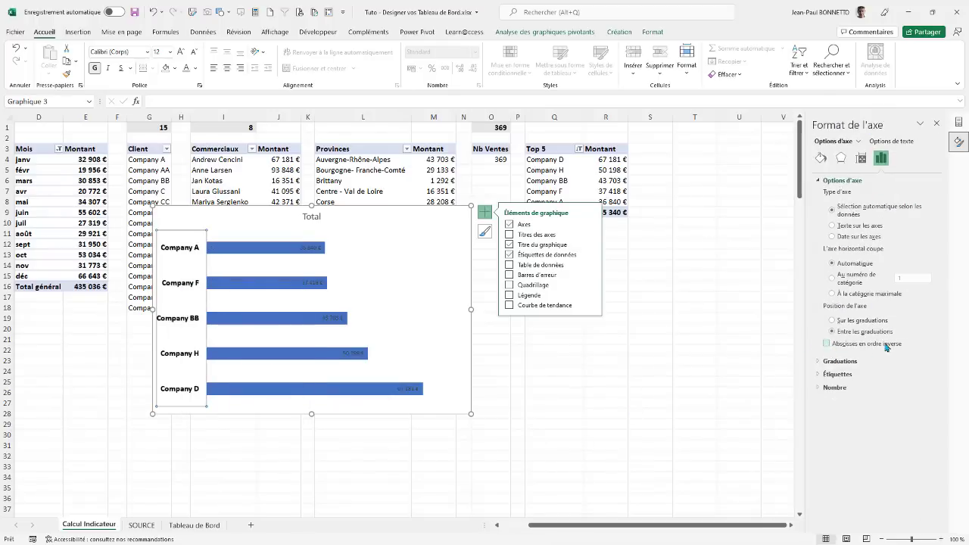
pyautogui.click(826, 344)
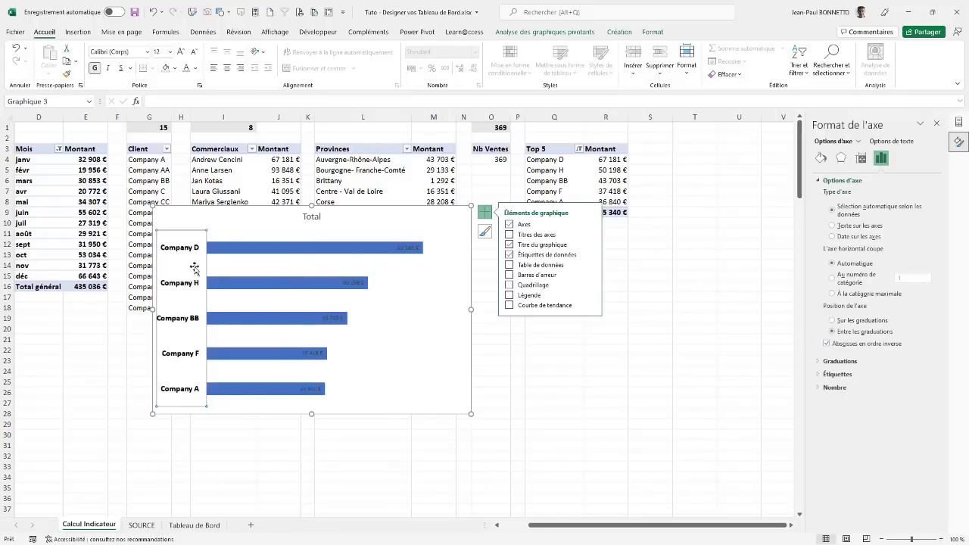
# Step: Thicken the Top 5 chart's bars by setting the series gap width (Largeur de l'intervalle) to 74%
pyautogui.rightClick(261, 249)
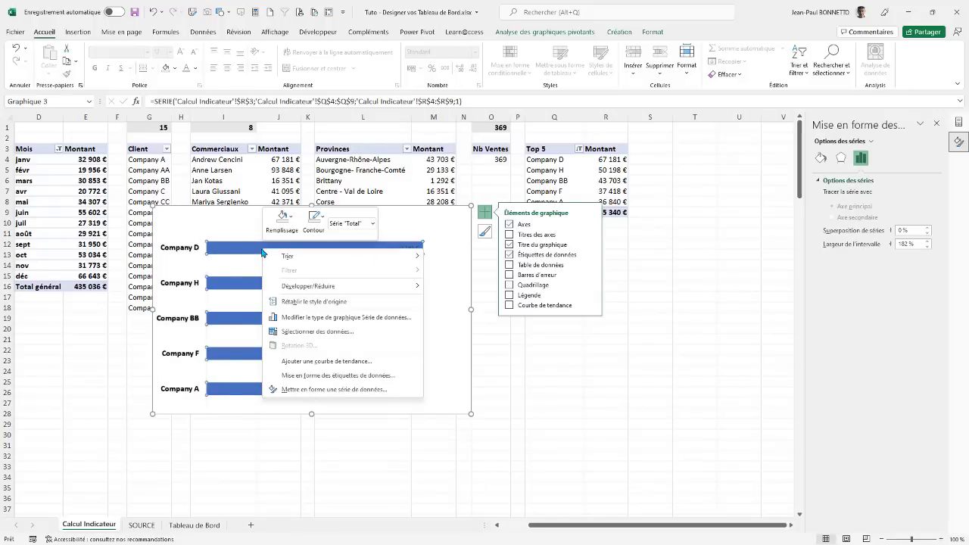
pyautogui.moveTo(288, 256)
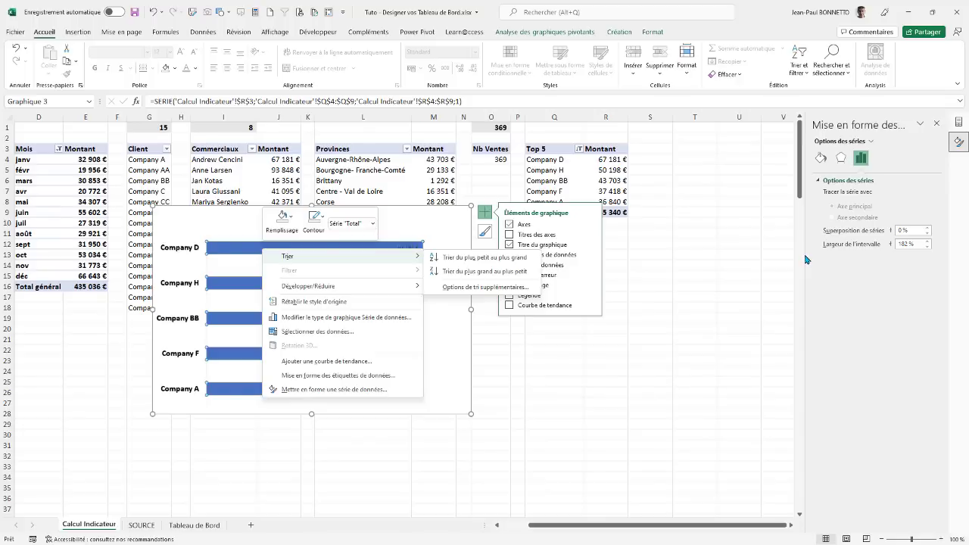
pyautogui.click(805, 270)
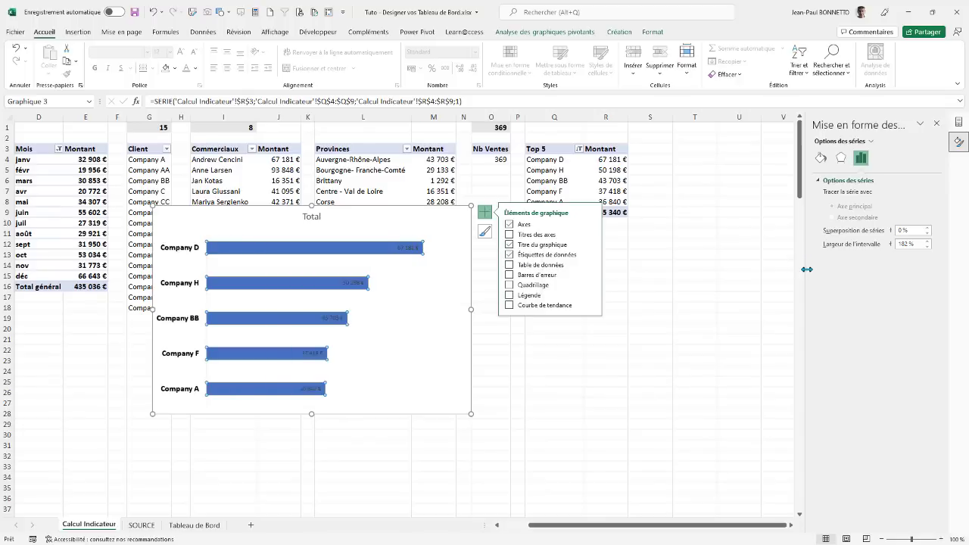
pyautogui.moveTo(806, 270); pyautogui.dragTo(765, 269)
pyautogui.moveTo(867, 247); pyautogui.dragTo(856, 250)
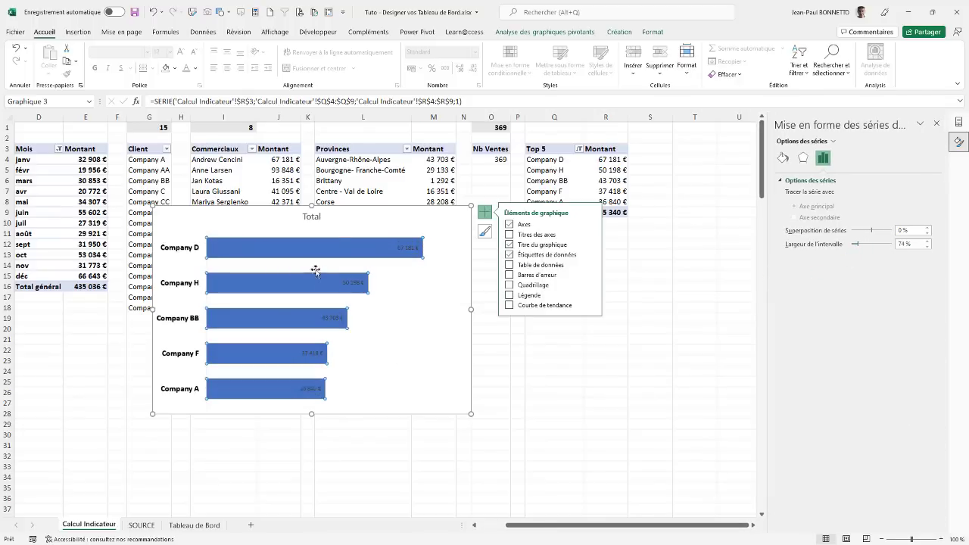
# Step: Format the data labels of the Top 5 chart's bars in black, bold, 14 pt text
pyautogui.click(400, 248)
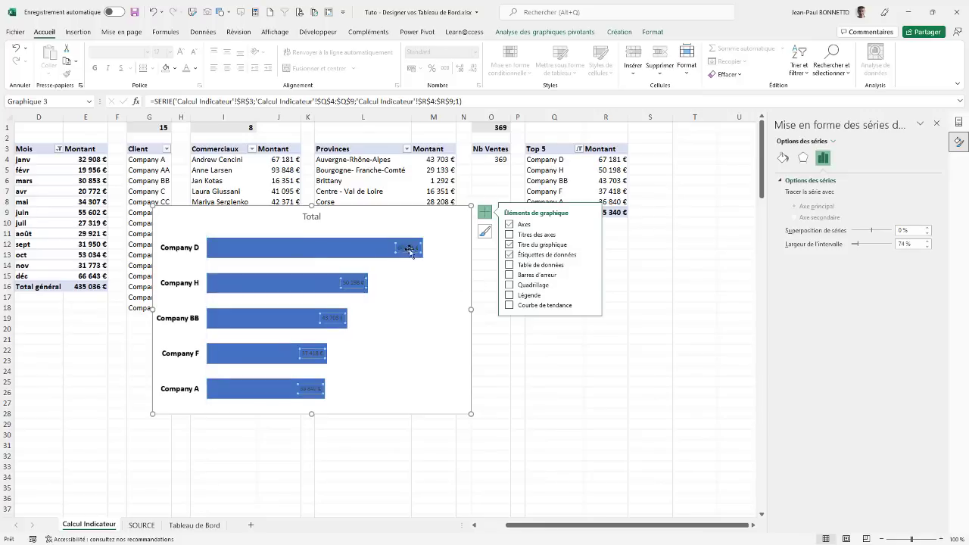
pyautogui.click(655, 31)
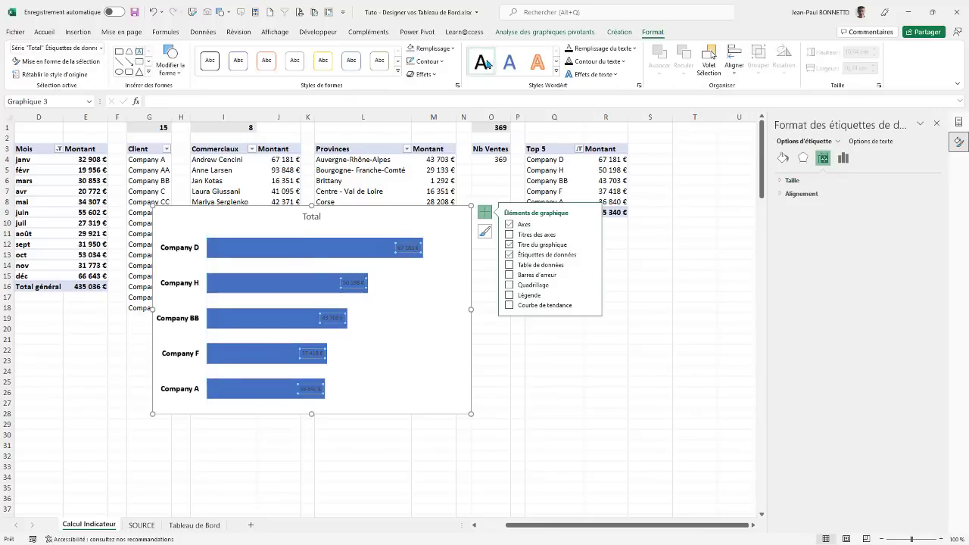
pyautogui.click(72, 74)
pyautogui.click(44, 32)
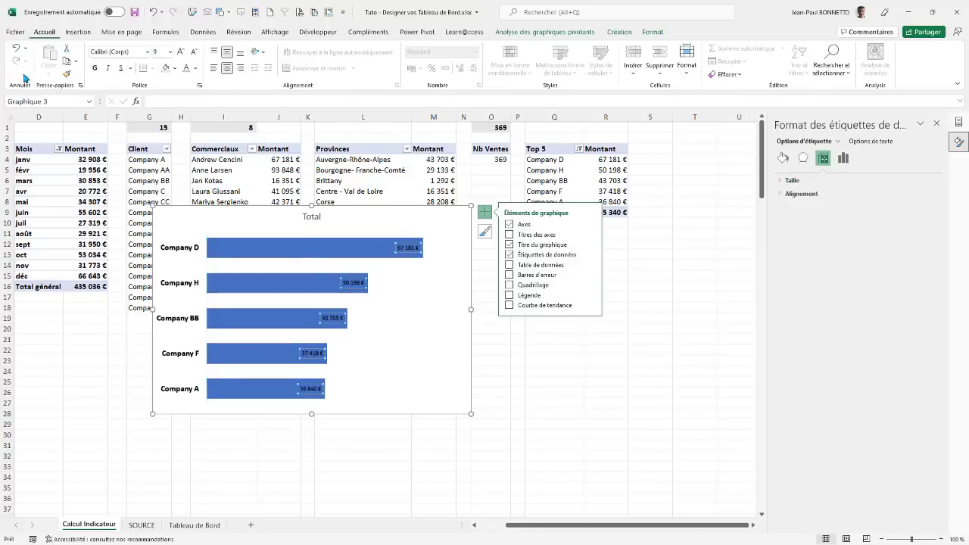
pyautogui.click(95, 67)
pyautogui.click(181, 53)
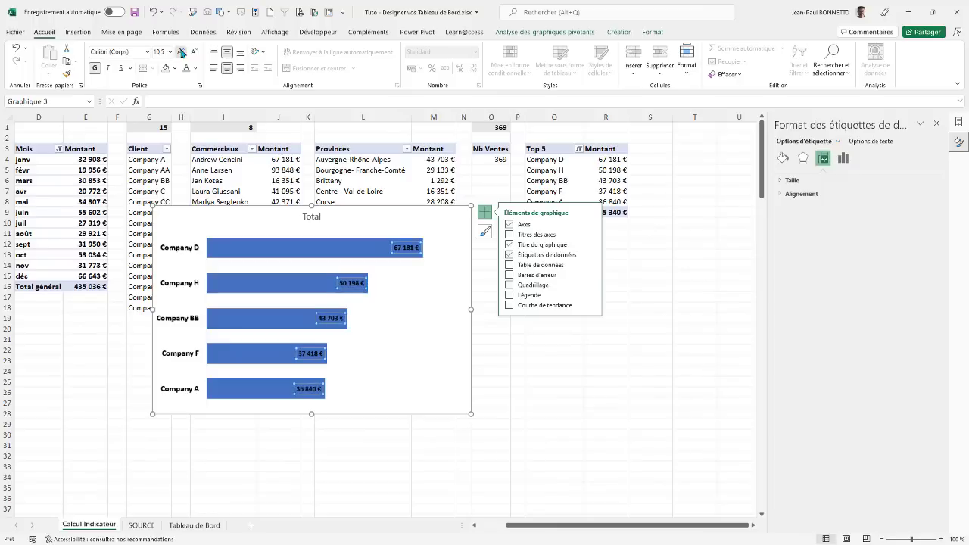
pyautogui.click(181, 52)
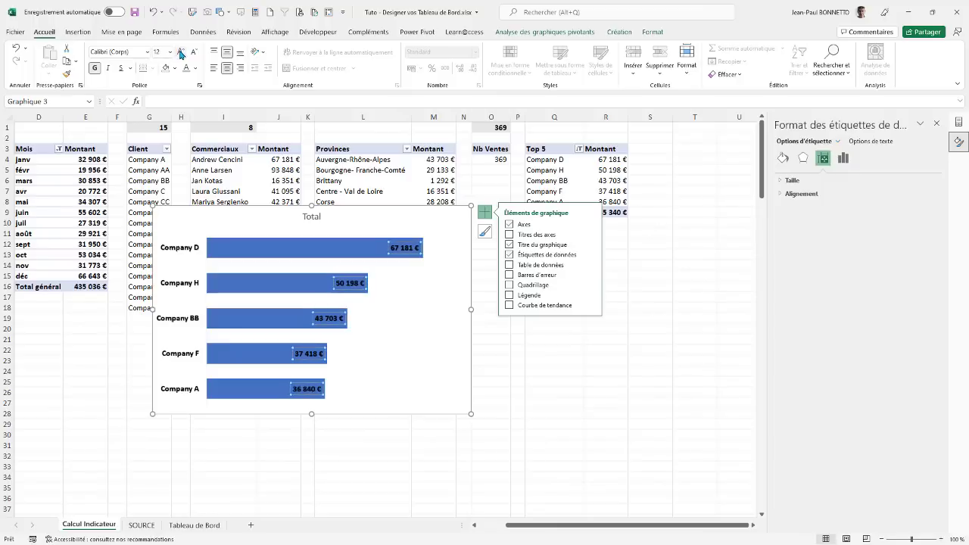
pyautogui.click(181, 53)
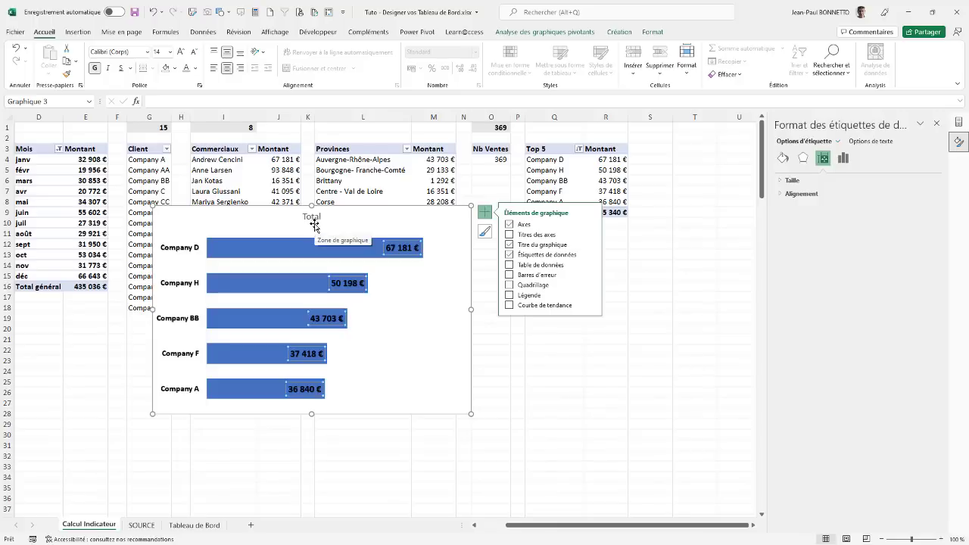
# Step: Copy the darker orange swatch's colour code from the SOURCE sheet and return to the Calcul Indicateur sheet
pyautogui.click(255, 248)
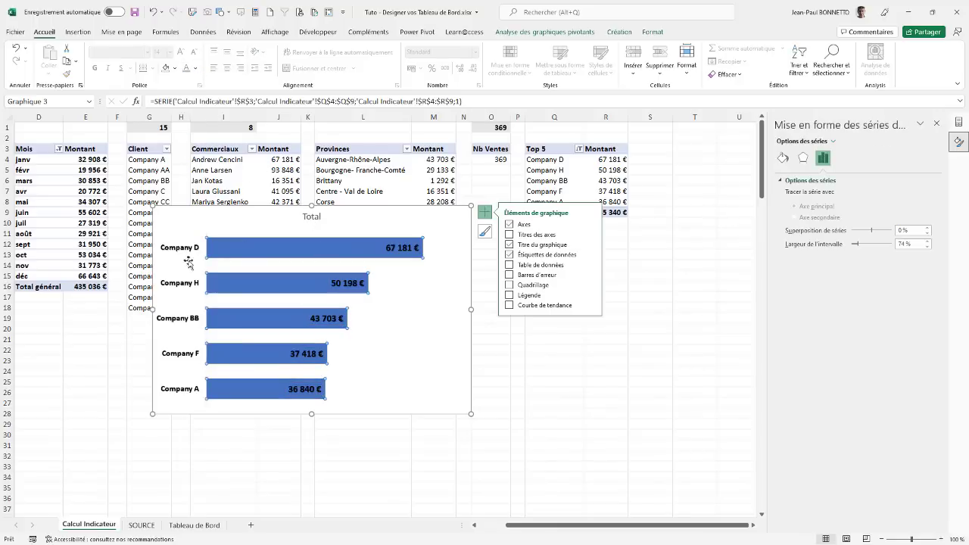
pyautogui.click(141, 525)
pyautogui.click(936, 125)
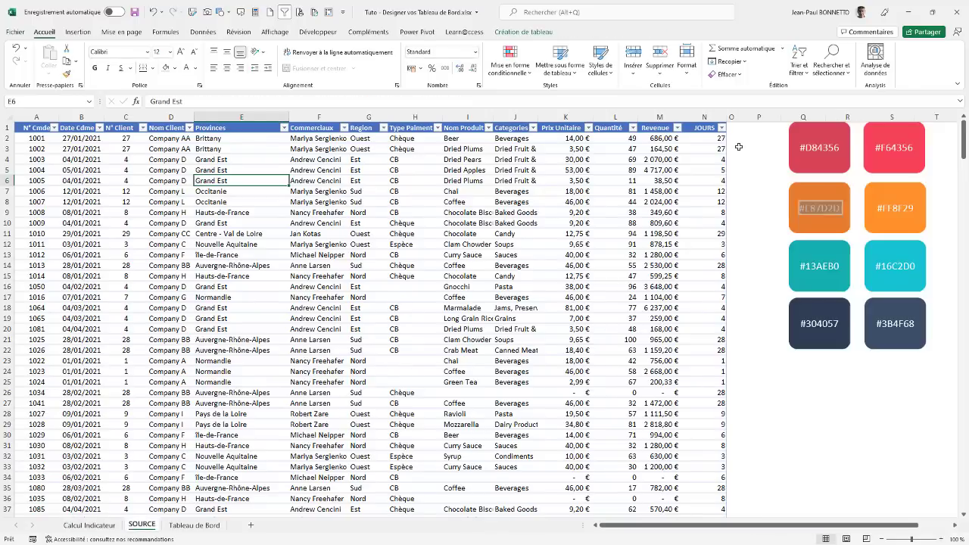
pyautogui.click(799, 209)
pyautogui.doubleClick(799, 209)
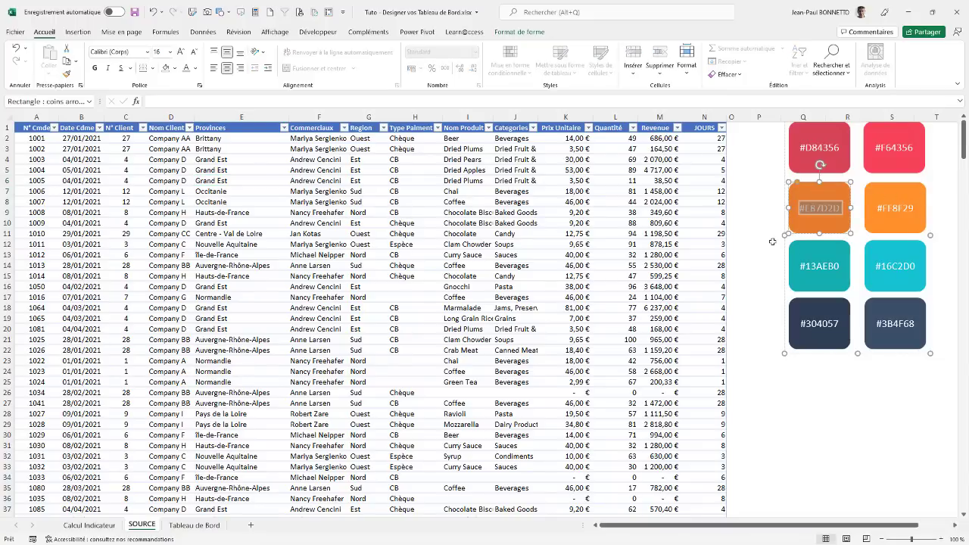
pyautogui.hotkey('ctrl', 'c')
pyautogui.click(98, 524)
pyautogui.click(304, 247)
pyautogui.click(303, 247)
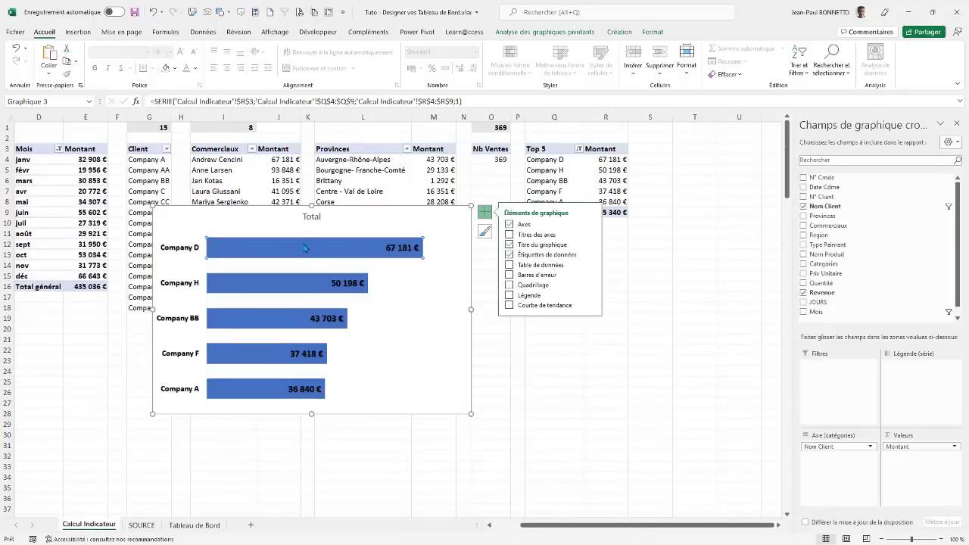
pyautogui.click(173, 68)
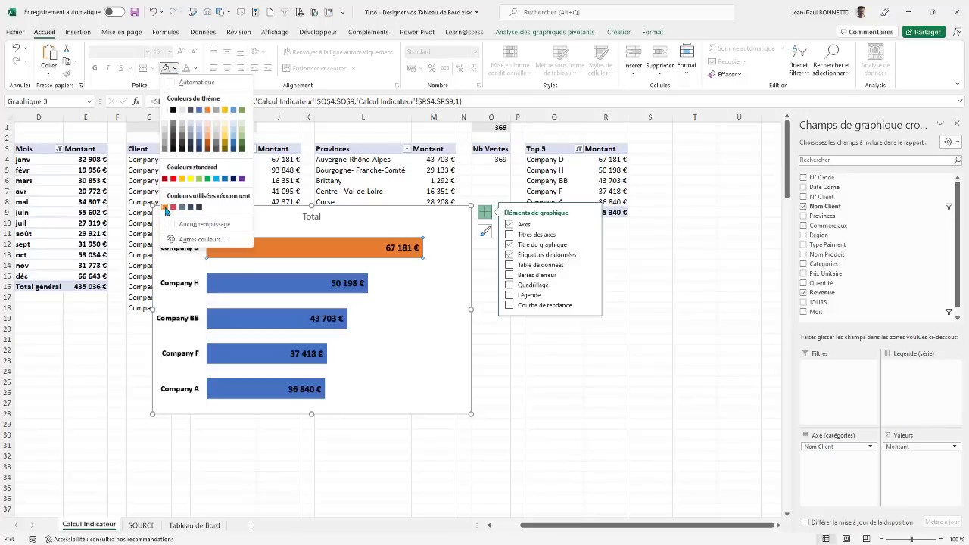
pyautogui.press('Escape')
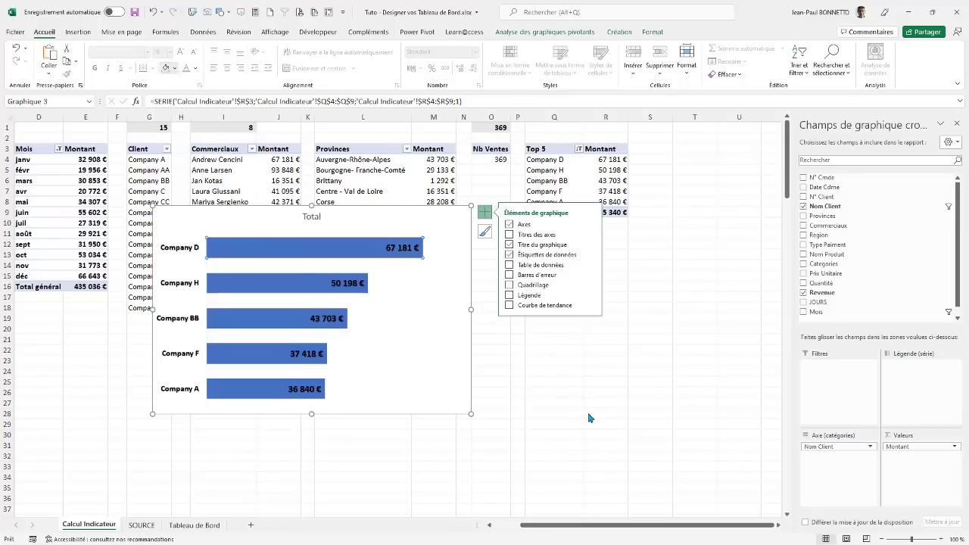
# Step: Fill all bars of the Top 5 chart with the recently used orange
pyautogui.click(330, 283)
pyautogui.click(273, 247)
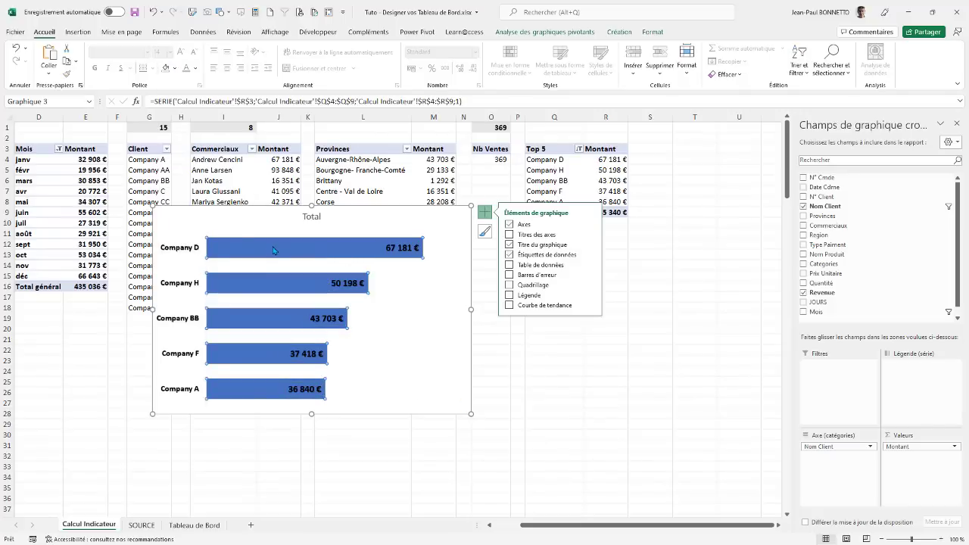
pyautogui.click(173, 68)
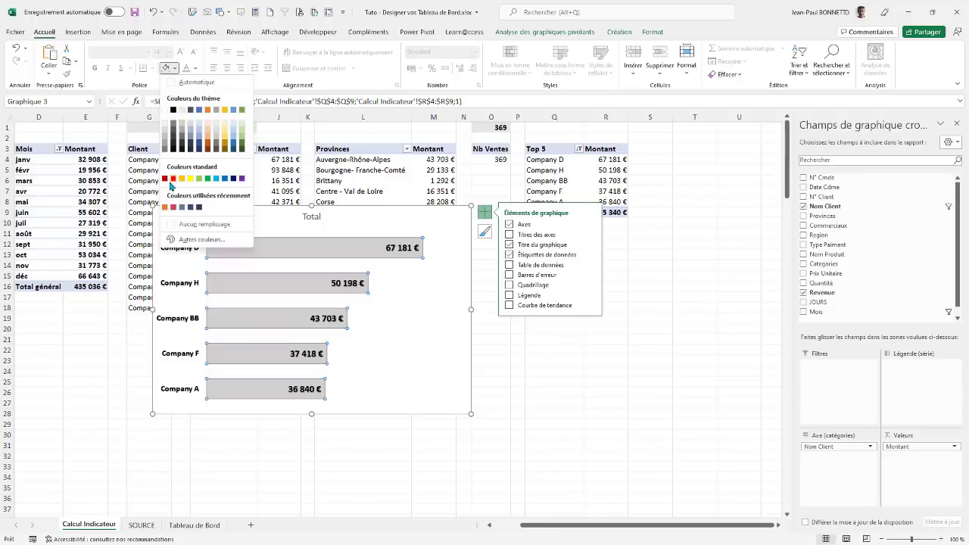
pyautogui.click(165, 207)
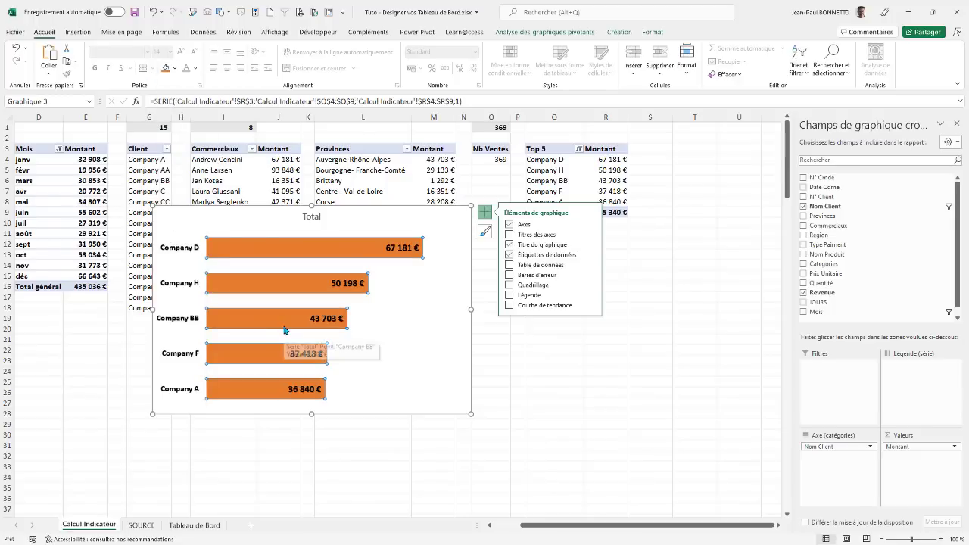
# Step: Change the Top 5 chart's data label text to white
pyautogui.click(402, 247)
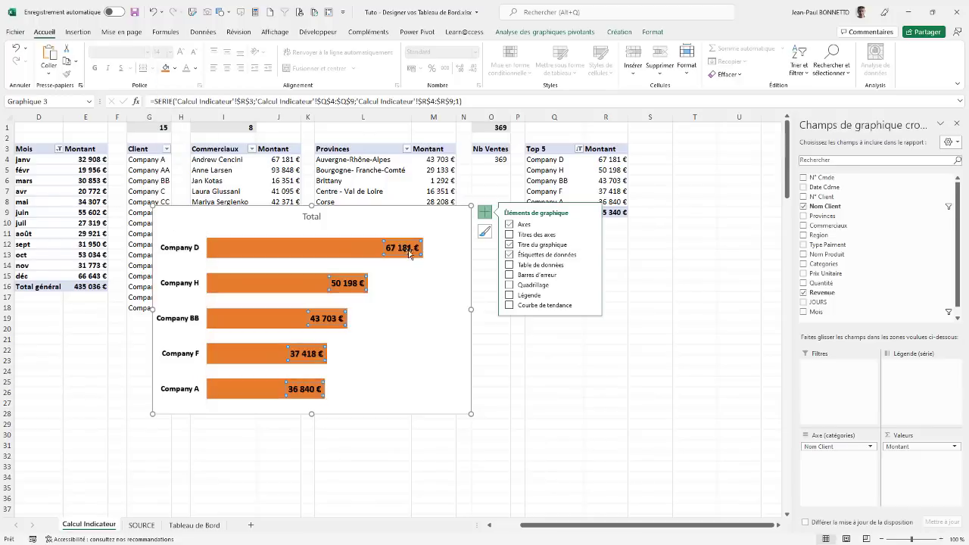
pyautogui.click(194, 70)
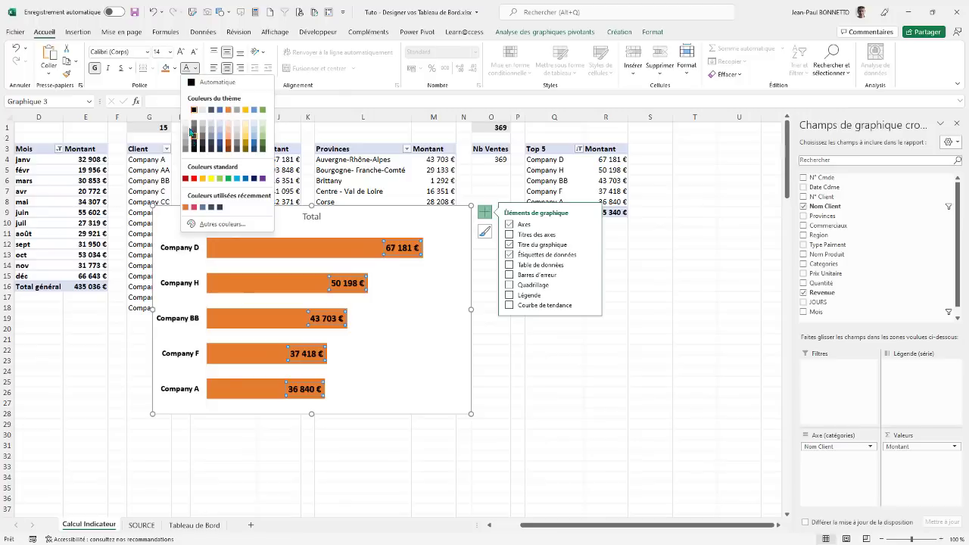
pyautogui.click(186, 110)
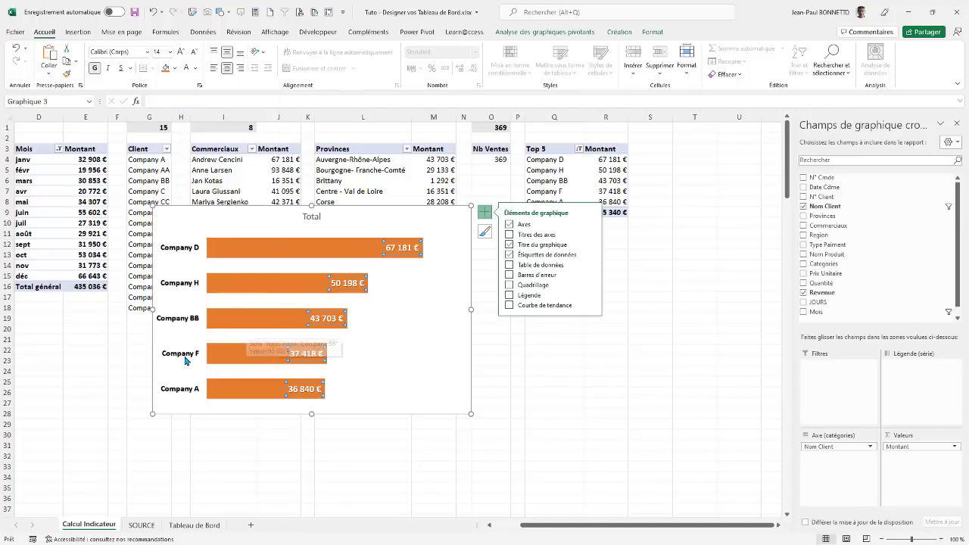
# Step: Remove the Top 5 chart's title, and shorten and move the chart so it spans about rows 12 to 28
pyautogui.click(314, 218)
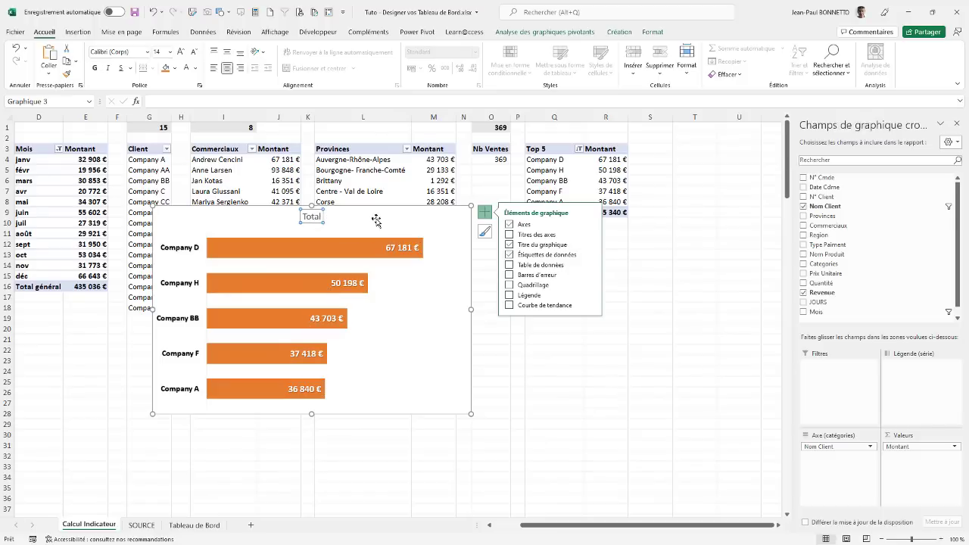
pyautogui.click(509, 244)
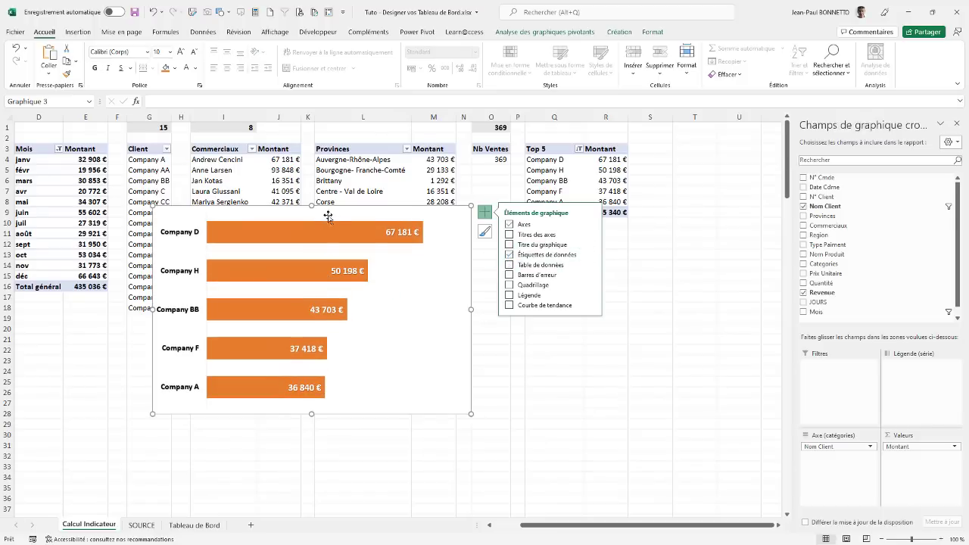
pyautogui.moveTo(311, 413); pyautogui.dragTo(311, 377)
pyautogui.moveTo(391, 379); pyautogui.dragTo(350, 422)
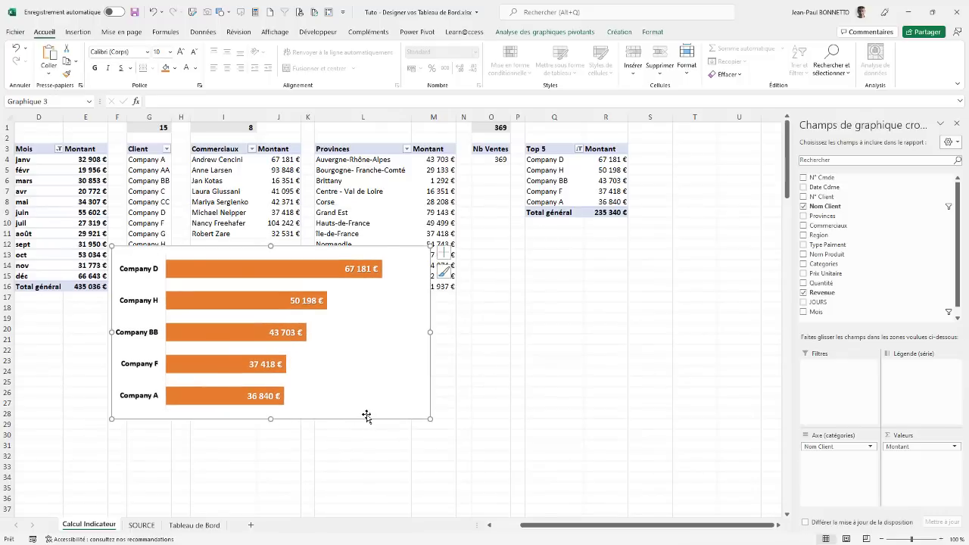
# Step: Move the Top 5 chart from Calcul Indicateur to the Tableau de Bord sheet, placing it under the "Top 5 - Revenue par Client" title
pyautogui.press('Delete')
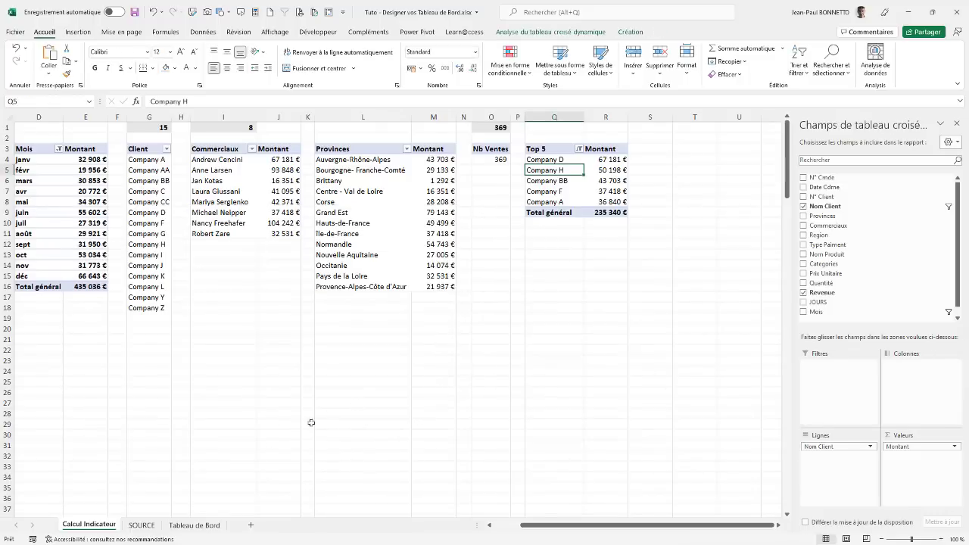
pyautogui.click(179, 523)
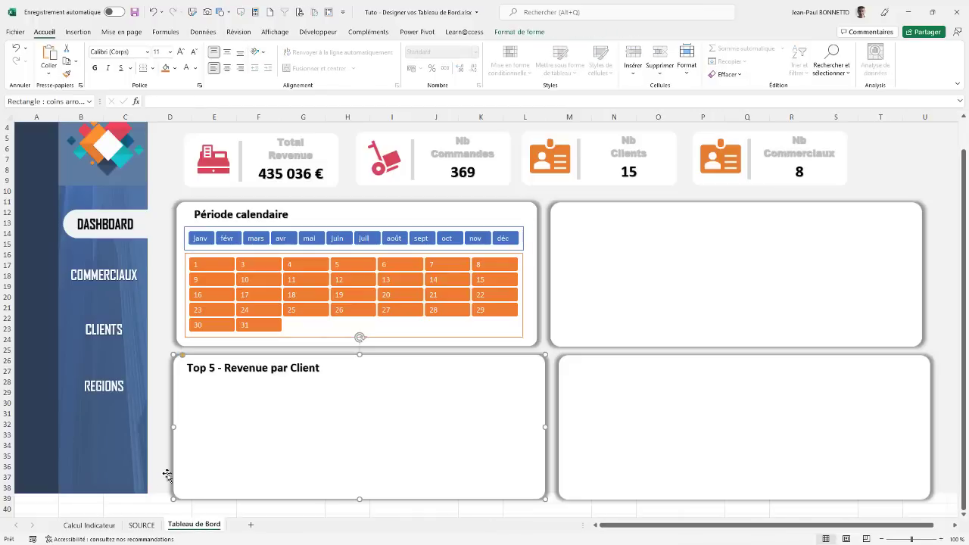
pyautogui.click(114, 505)
pyautogui.hotkey('ctrl', 'v')
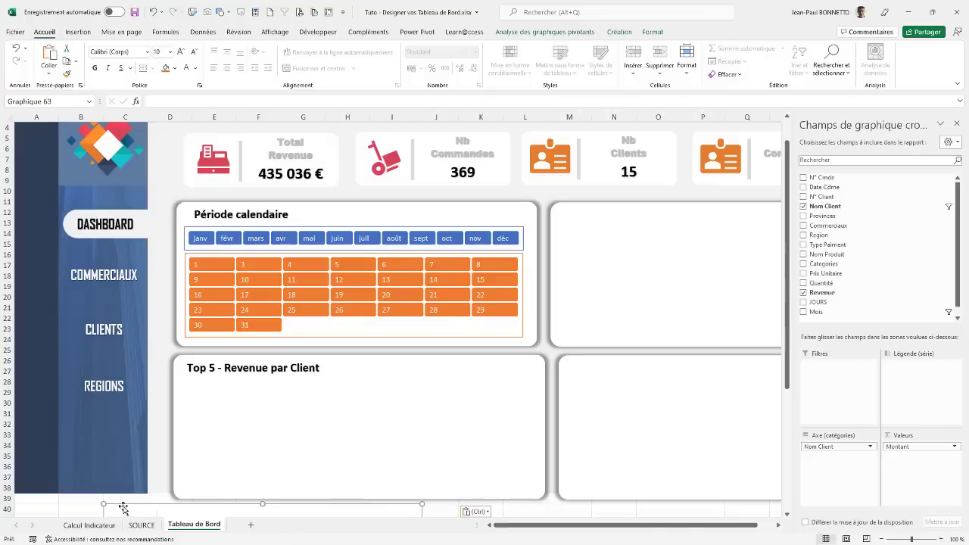
pyautogui.moveTo(139, 505); pyautogui.dragTo(229, 372)
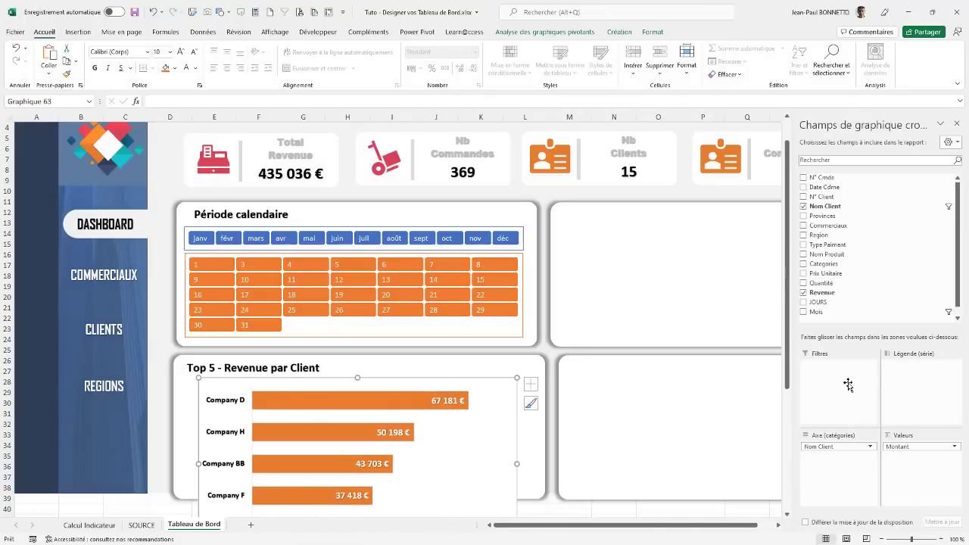
pyautogui.click(958, 126)
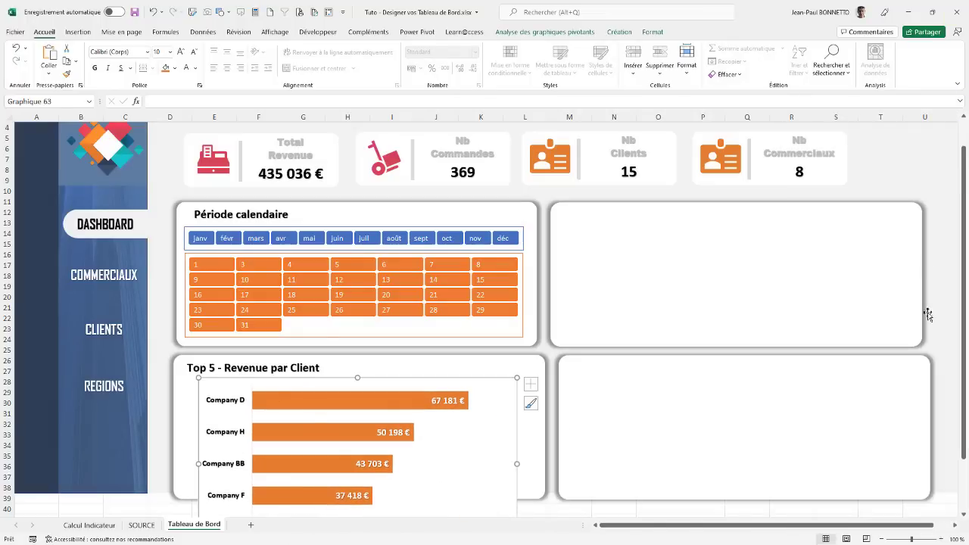
# Step: Change the Top 5 chart's type to clustered column (Histogramme groupé)
pyautogui.click(963, 514)
pyautogui.scroll(-5, 963, 514)
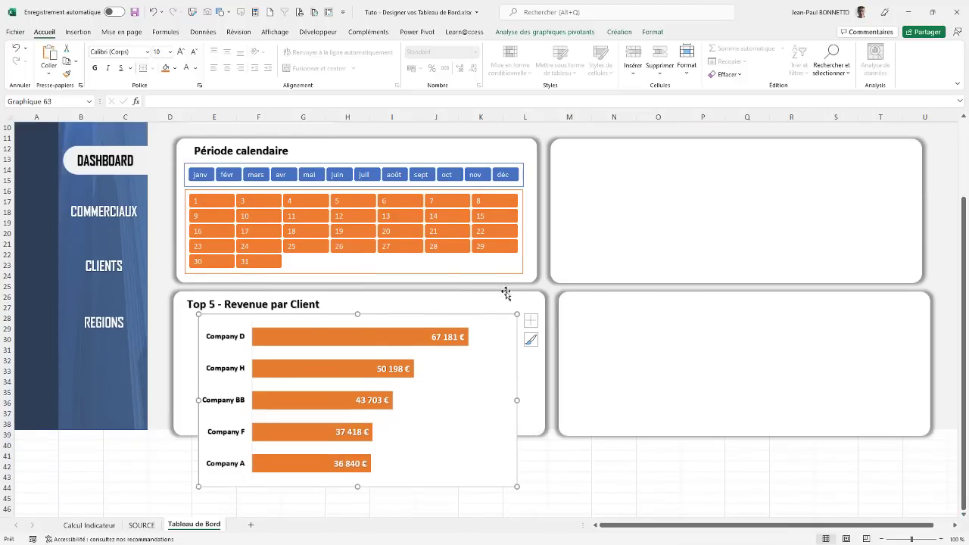
pyautogui.click(619, 32)
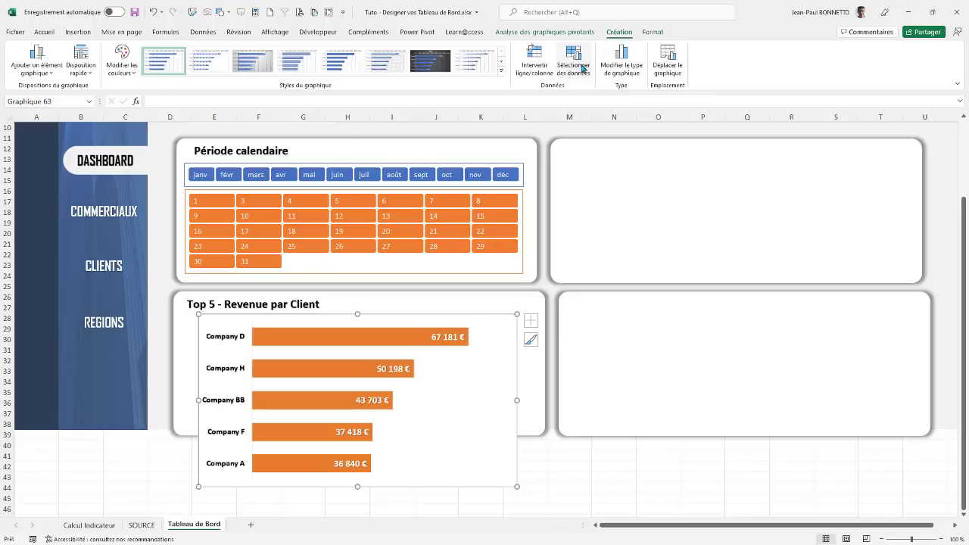
pyautogui.click(621, 65)
pyautogui.click(364, 190)
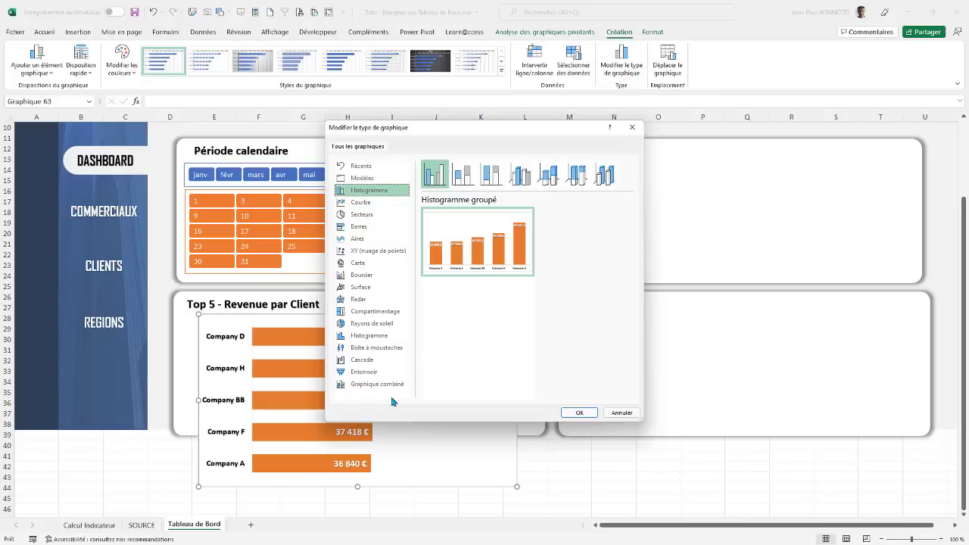
pyautogui.click(578, 412)
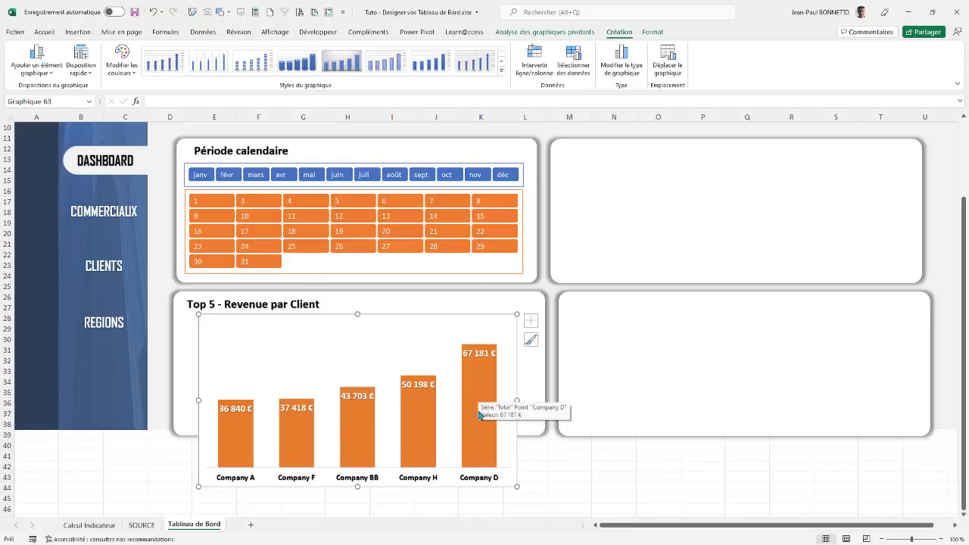
# Step: Put the Top 5 chart's horizontal axis categories in reverse order
pyautogui.rightClick(479, 479)
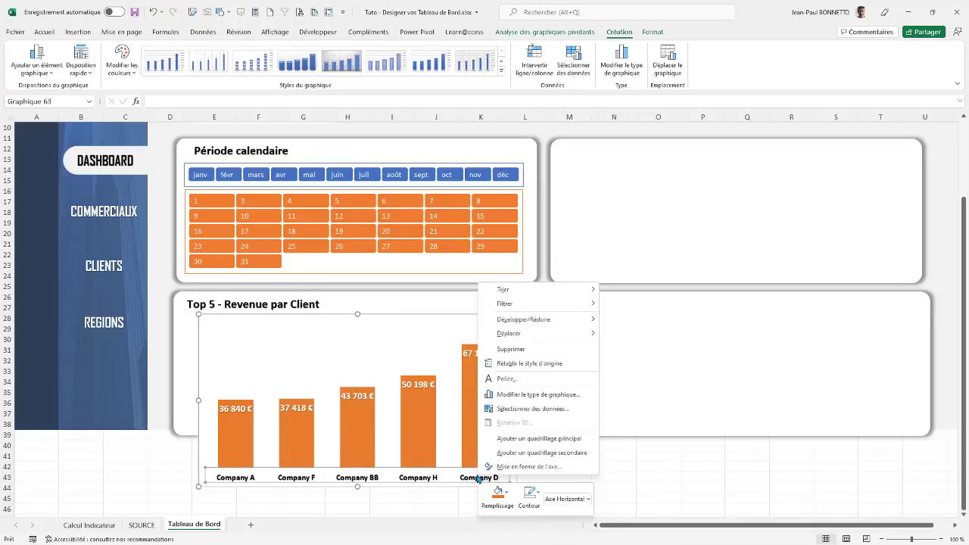
pyautogui.click(526, 467)
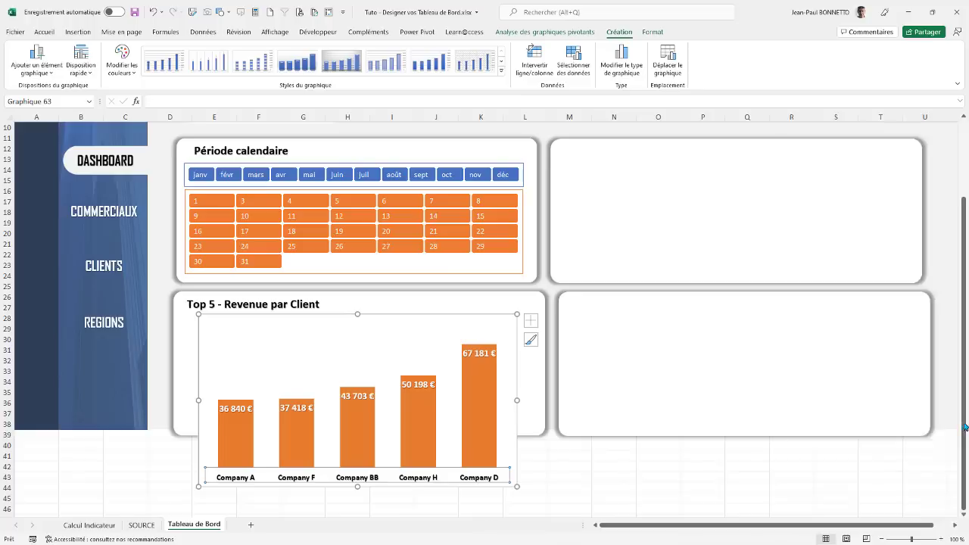
pyautogui.click(810, 328)
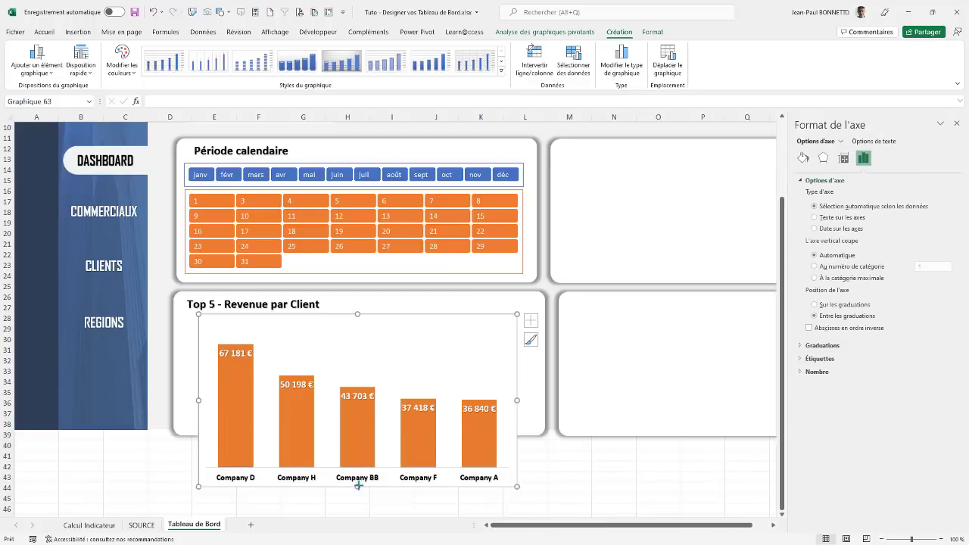
# Step: Shorten the Top 5 chart to fit inside its card and shift it up over the card's title
pyautogui.moveTo(356, 487); pyautogui.dragTo(352, 432)
pyautogui.click(342, 330)
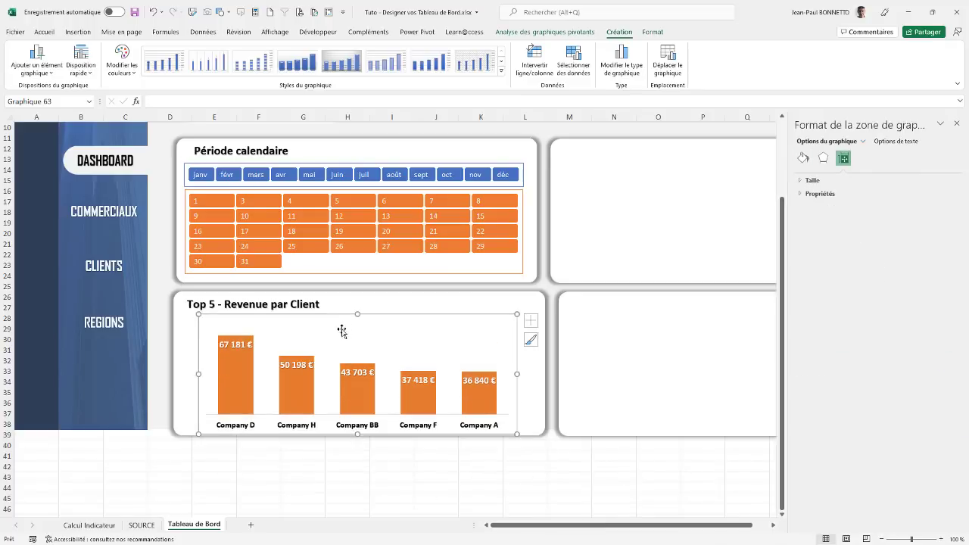
pyautogui.moveTo(357, 314); pyautogui.dragTo(384, 299)
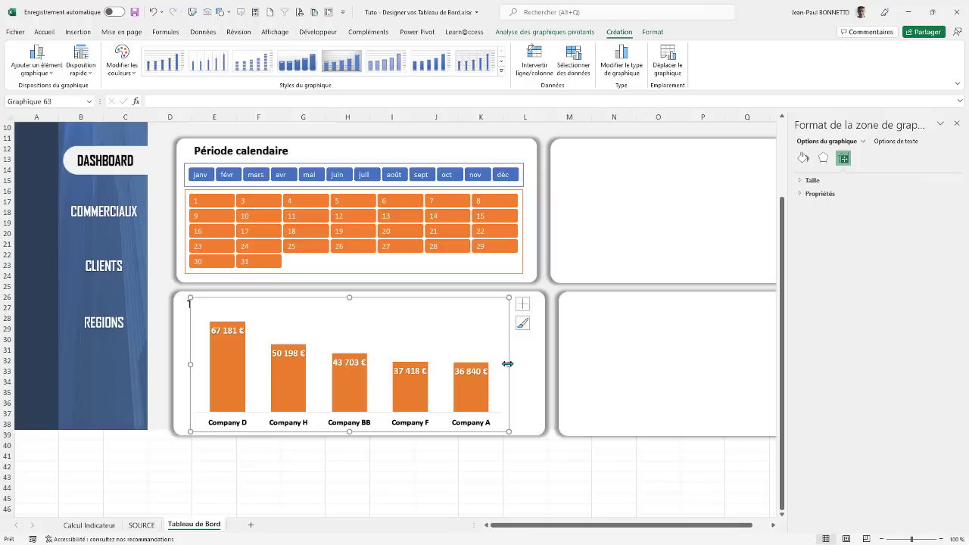
# Step: Narrow the Top 5 card to match the calendar card above, and widen and reposition the chart to fill it
pyautogui.click(539, 366)
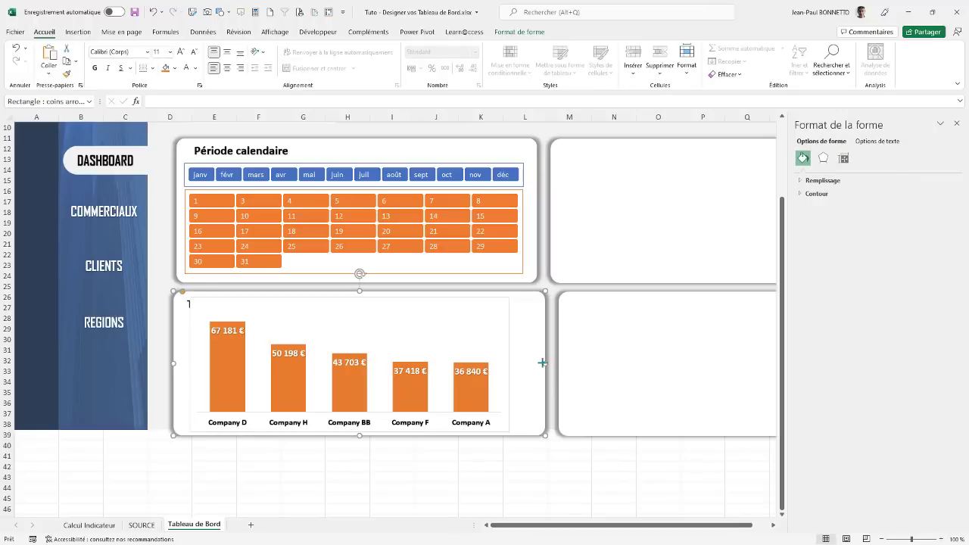
pyautogui.moveTo(541, 364); pyautogui.dragTo(529, 365)
pyautogui.click(510, 364)
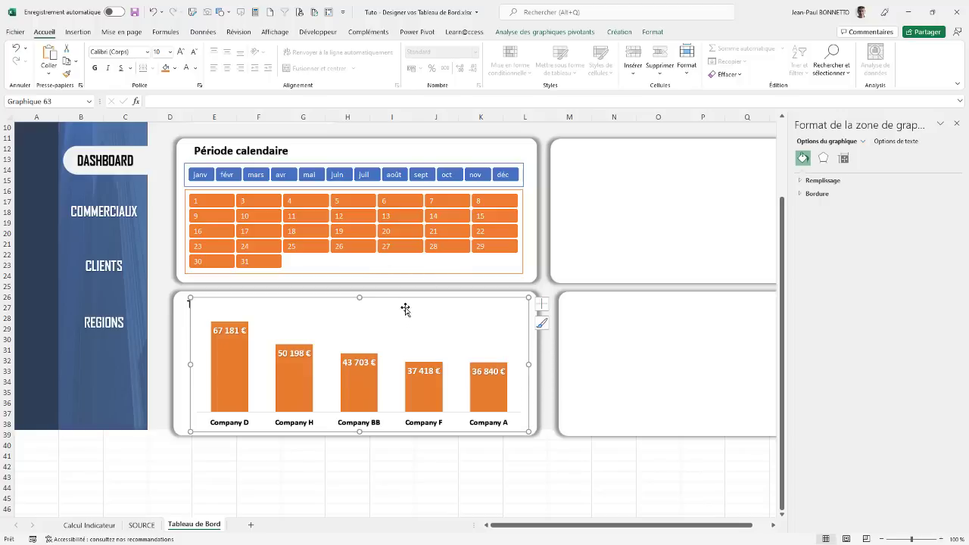
pyautogui.moveTo(405, 300)
pyautogui.mouseDown()
pyautogui.moveTo(393, 311)
pyautogui.moveTo(398, 299)
pyautogui.mouseUp()
# Step: Remove the outline and the fill from the Top 5 chart area
pyautogui.click(650, 32)
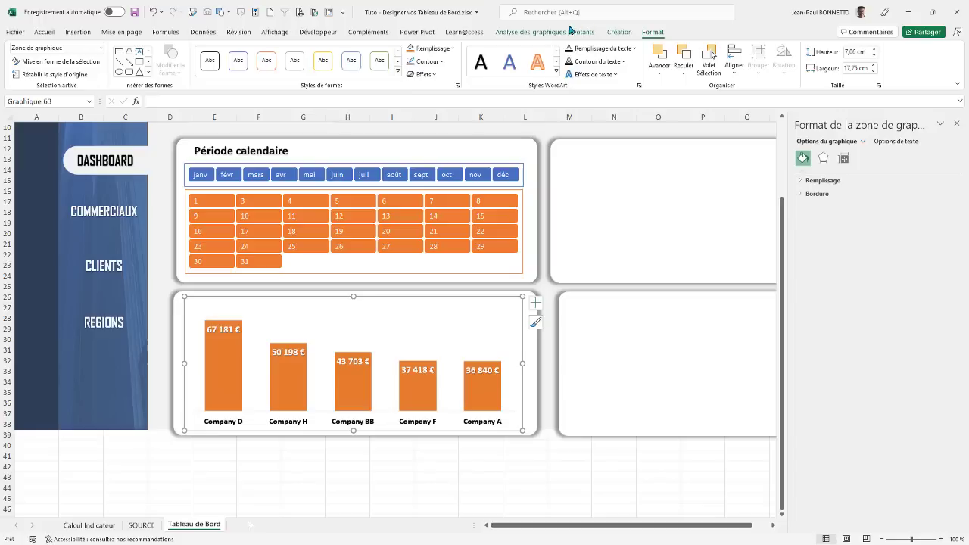
pyautogui.click(445, 62)
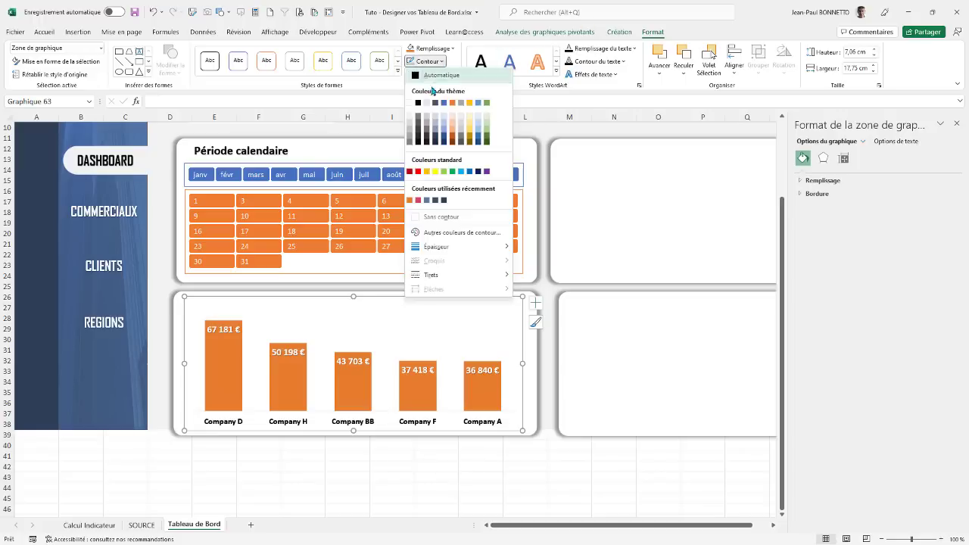
pyautogui.click(438, 220)
pyautogui.click(453, 49)
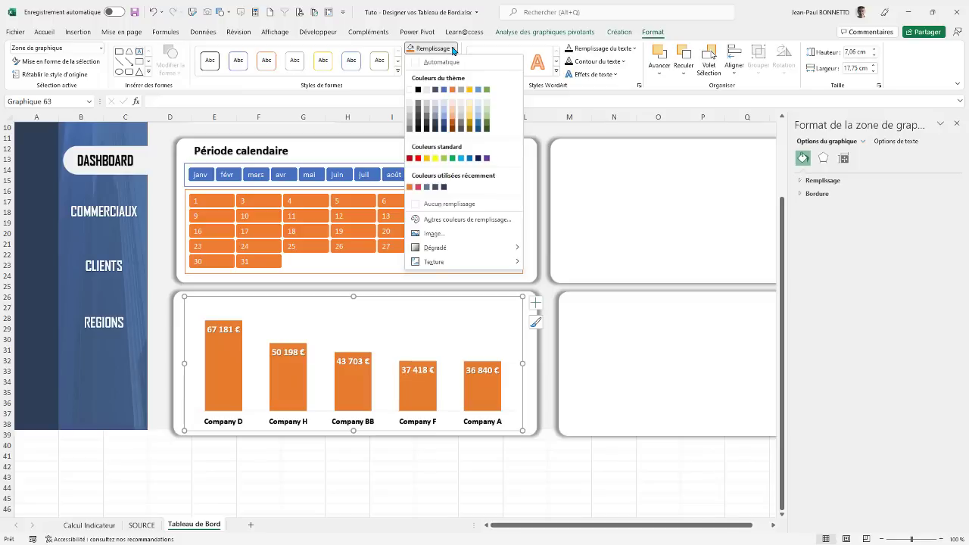
pyautogui.click(438, 204)
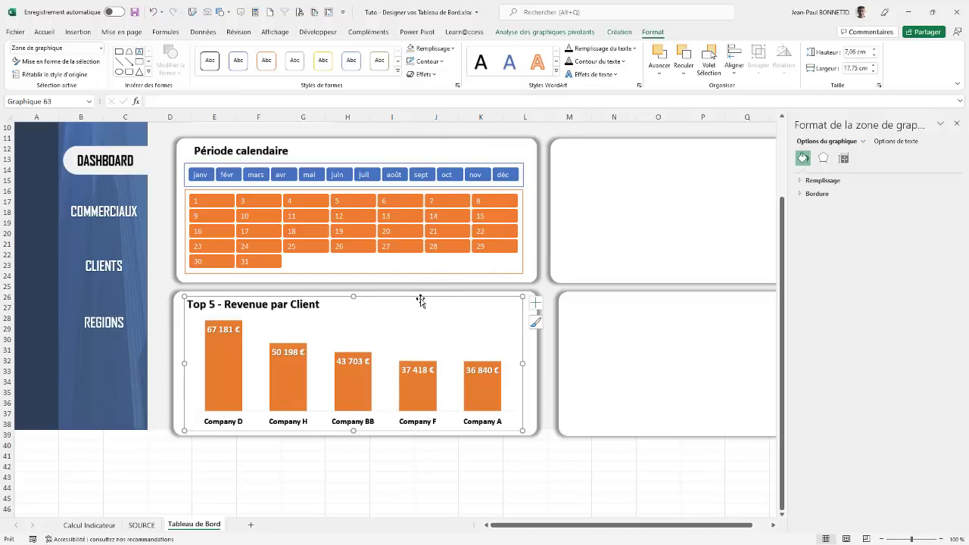
# Step: Shift the Top 5 chart slightly left and adjust its width within the card, and close the formatting pane
pyautogui.moveTo(421, 300); pyautogui.dragTo(409, 299)
pyautogui.moveTo(513, 365); pyautogui.dragTo(526, 364)
pyautogui.click(359, 478)
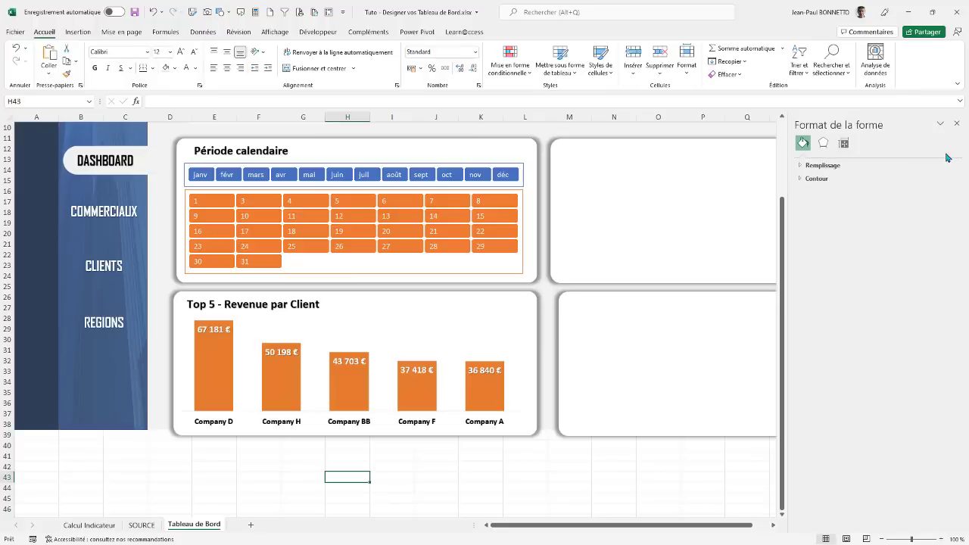
pyautogui.click(956, 124)
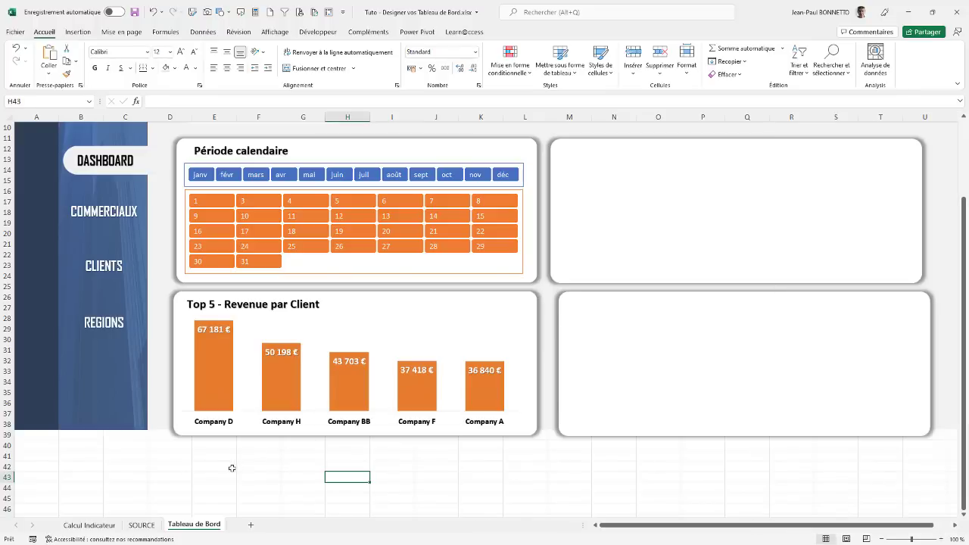
# Step: Rename the Top 5 pivot table on the Calcul Indicateur sheet as tcd_Top5_MontantClient
pyautogui.click(88, 525)
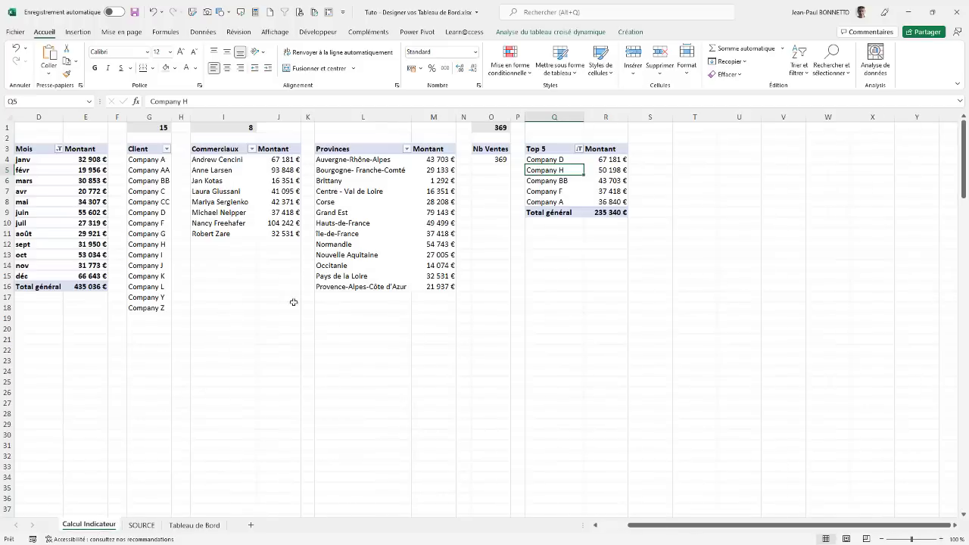
pyautogui.rightClick(556, 170)
pyautogui.click(588, 360)
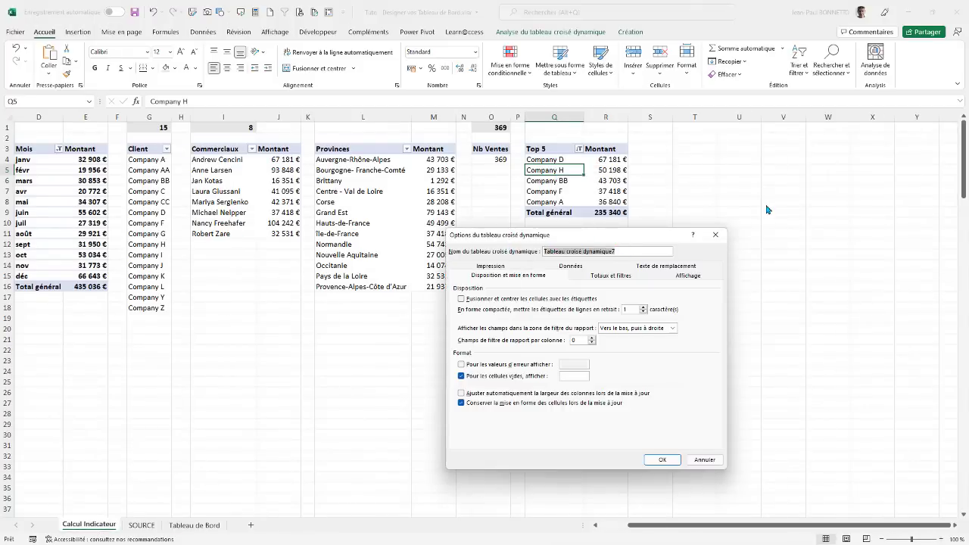
pyautogui.write('tc')
pyautogui.press('BackSpace')
pyautogui.press('BackSpace')
pyautogui.write('_')
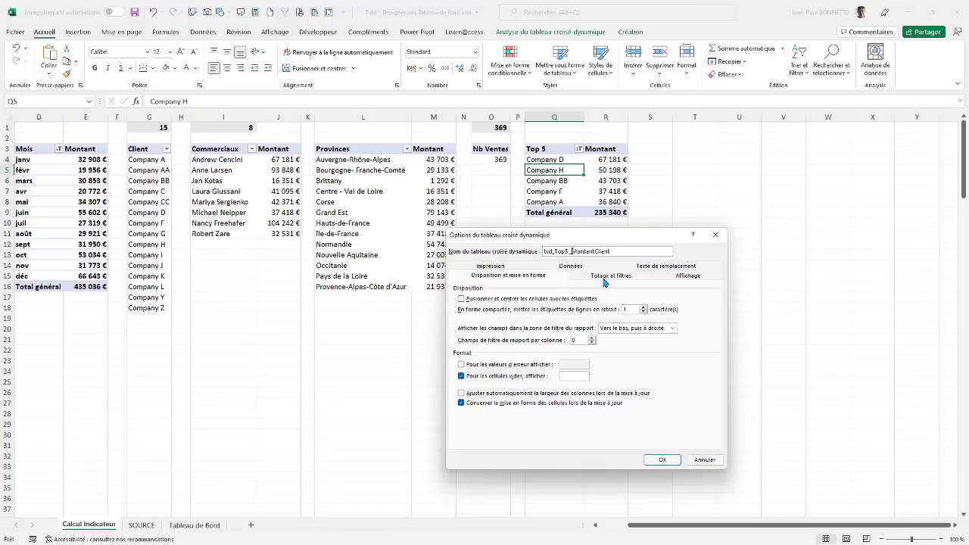
pyautogui.click(660, 460)
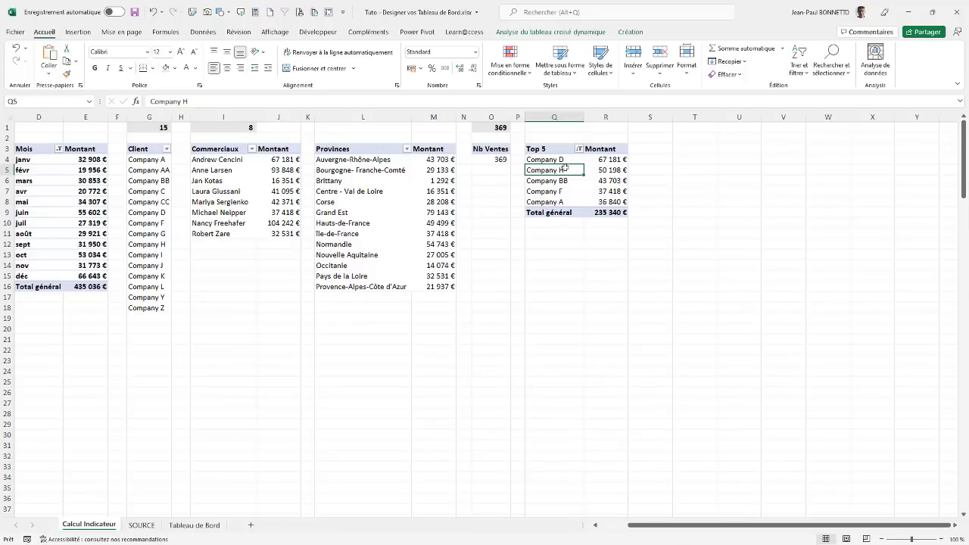
# Step: Test the dashboard's month slicer by filtering janv to mai, janv to août, and all twelve months
pyautogui.click(194, 524)
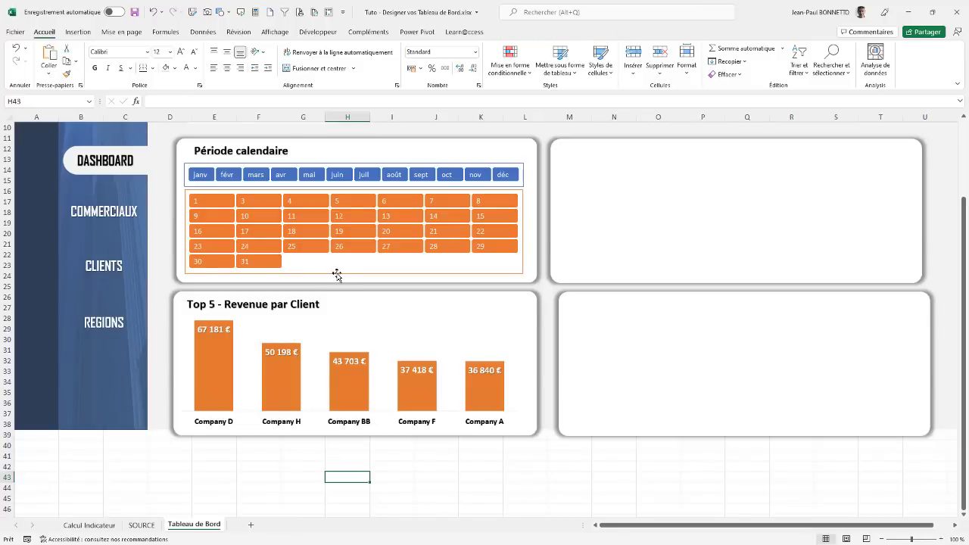
pyautogui.scroll(3, 337, 276)
pyautogui.moveTo(200, 270); pyautogui.dragTo(309, 270)
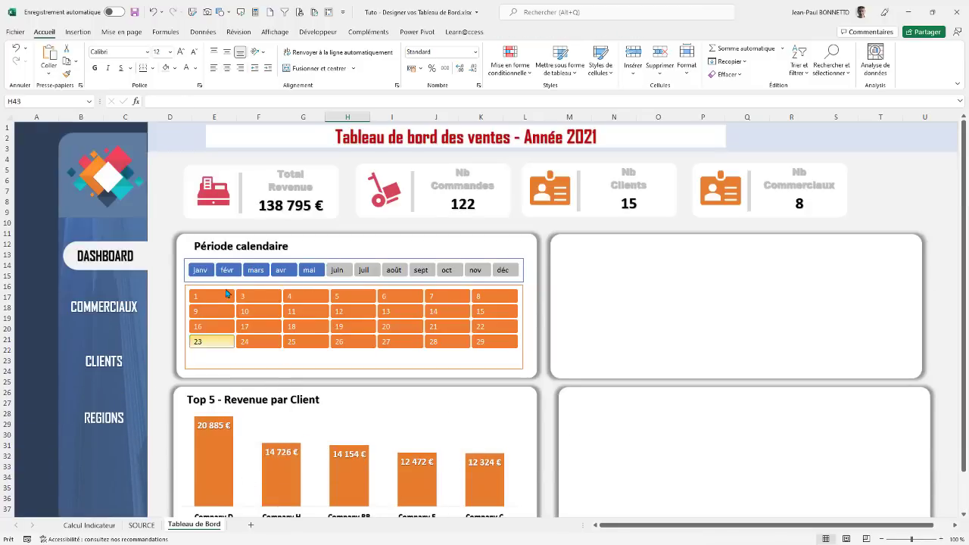
pyautogui.moveTo(203, 272); pyautogui.dragTo(385, 270)
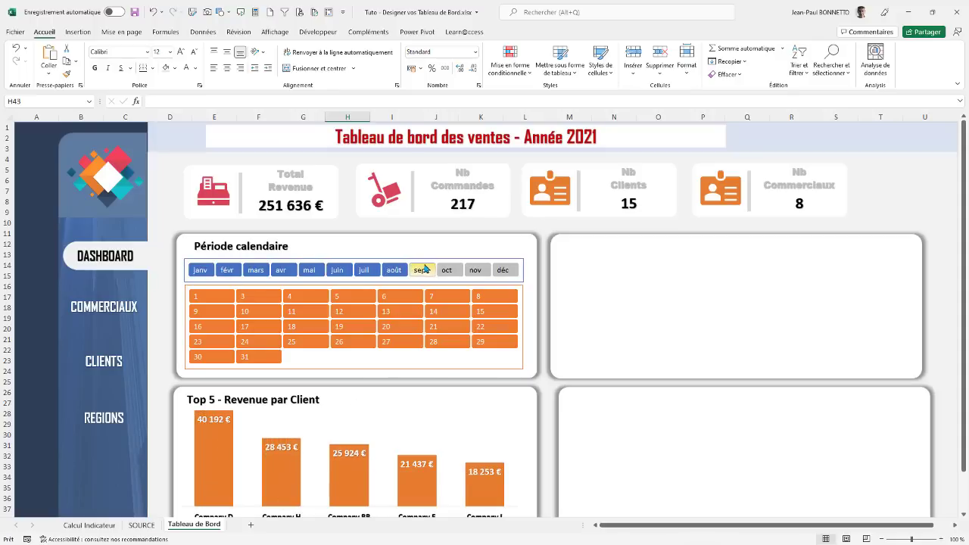
pyautogui.moveTo(506, 272); pyautogui.dragTo(160, 269)
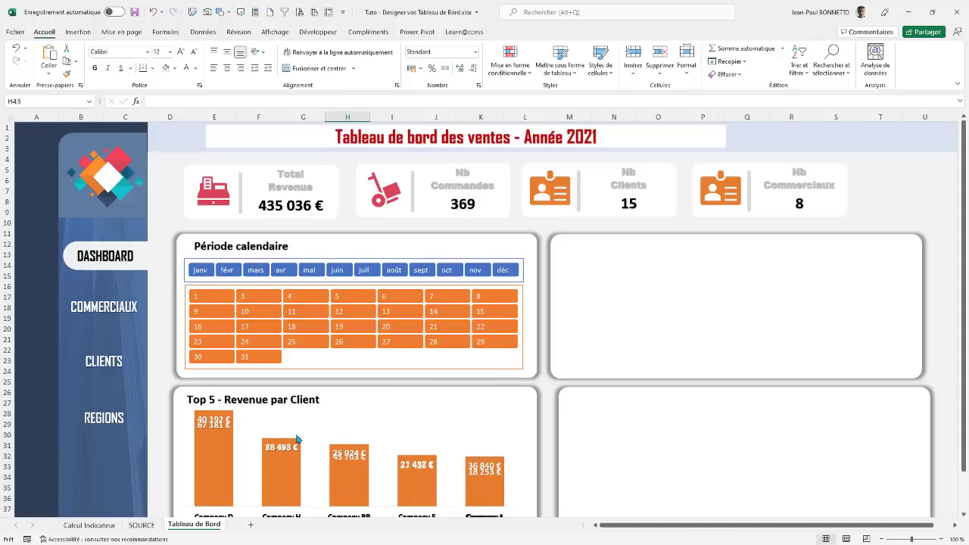
# Step: Test the day slicer by filtering days 1 to 19, and reselect all days through 31
pyautogui.moveTo(213, 296); pyautogui.dragTo(338, 326)
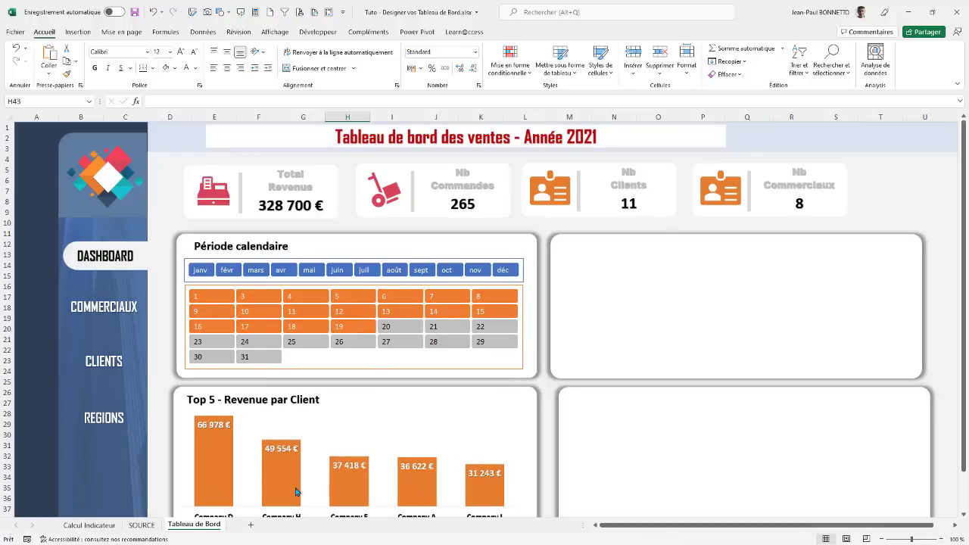
pyautogui.moveTo(225, 295); pyautogui.dragTo(258, 357)
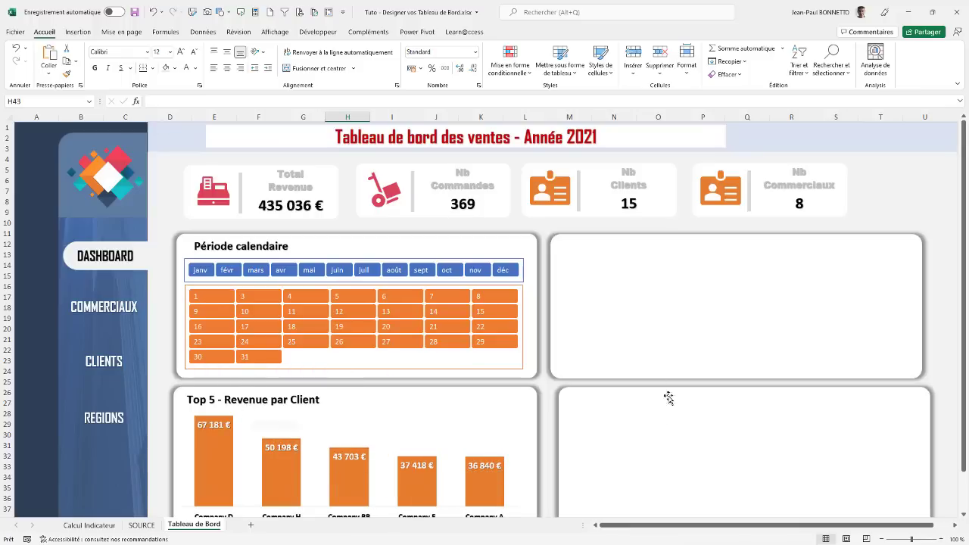
pyautogui.moveTo(967, 188); pyautogui.dragTo(951, 227)
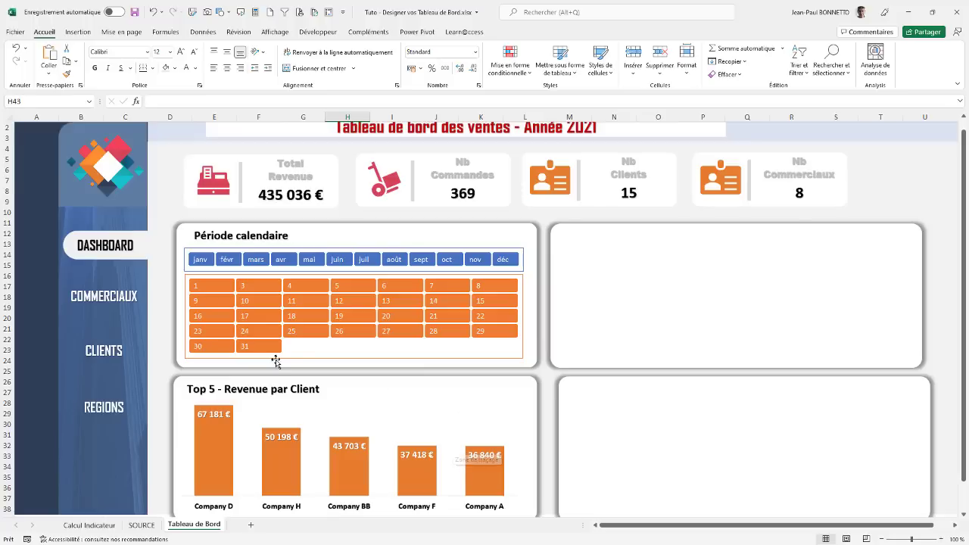
# Step: Insert a clustered column pivot chart from the Commerciaux pivot table on the Calcul Indicateur sheet
pyautogui.click(88, 525)
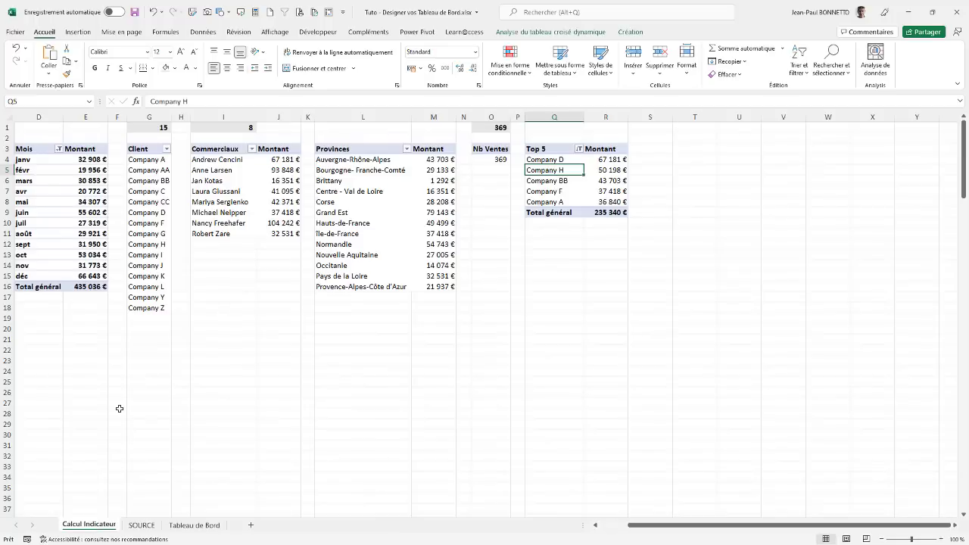
pyautogui.click(224, 180)
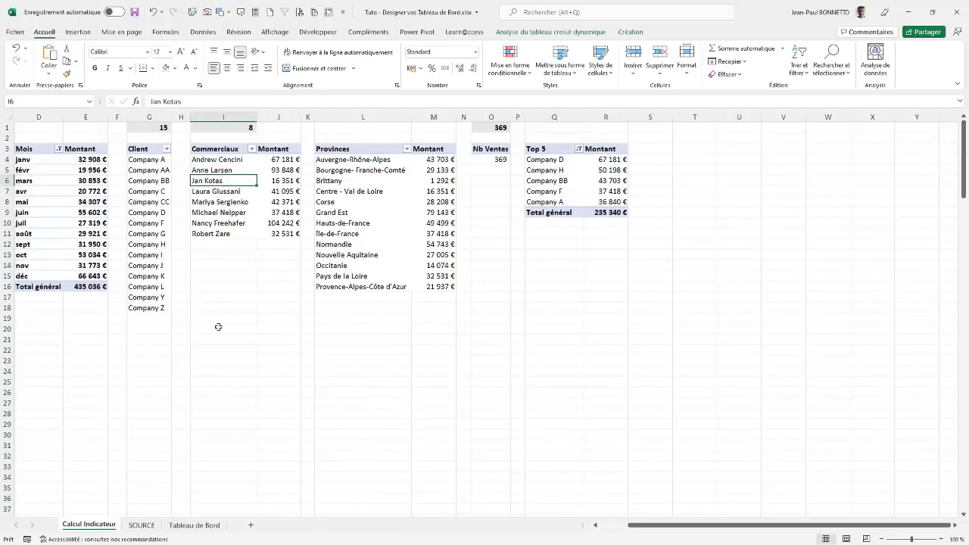
pyautogui.click(532, 33)
pyautogui.click(763, 68)
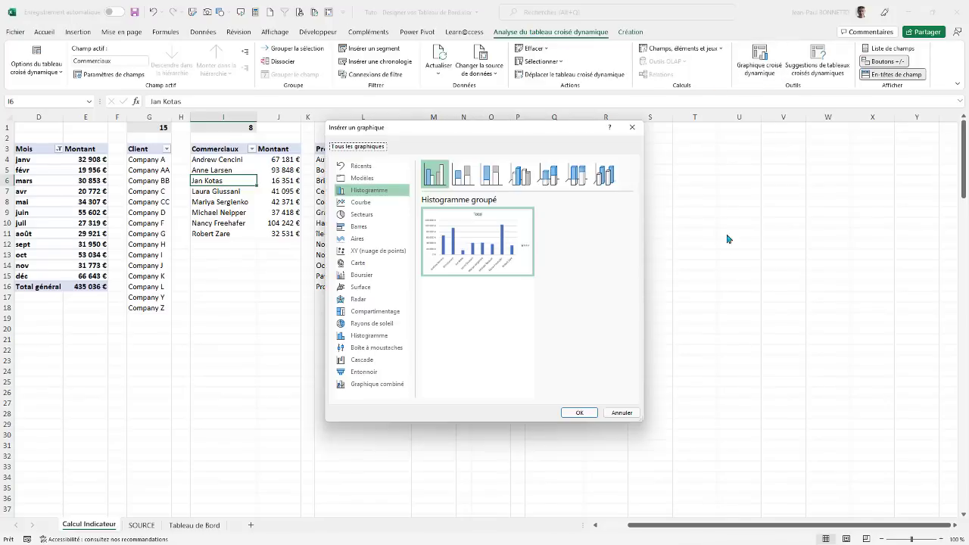
pyautogui.click(579, 412)
# Step: Enlarge the Commerciaux chart to about 11 cm high by 28 cm wide and place it just below the sales representatives' rows
pyautogui.moveTo(496, 252); pyautogui.dragTo(331, 231)
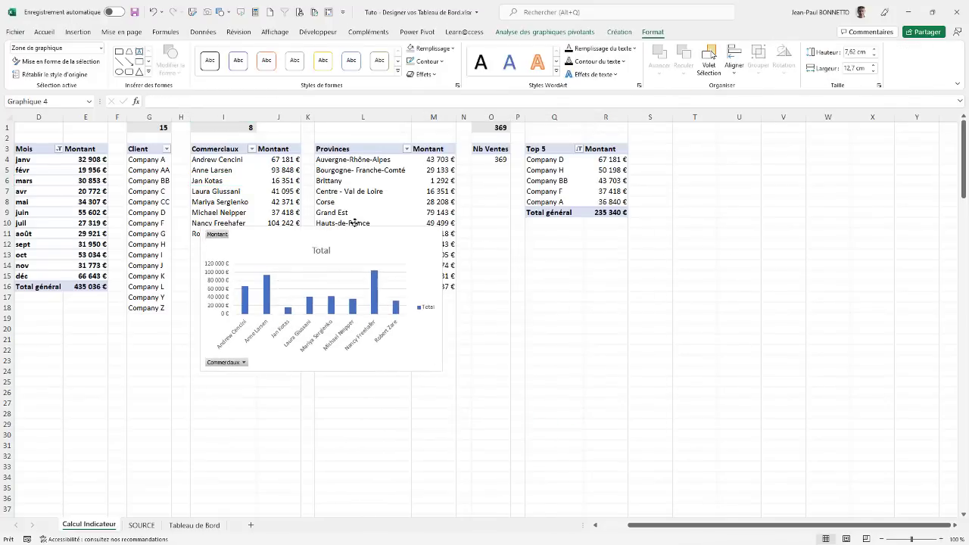
pyautogui.moveTo(441, 371); pyautogui.dragTo(737, 436)
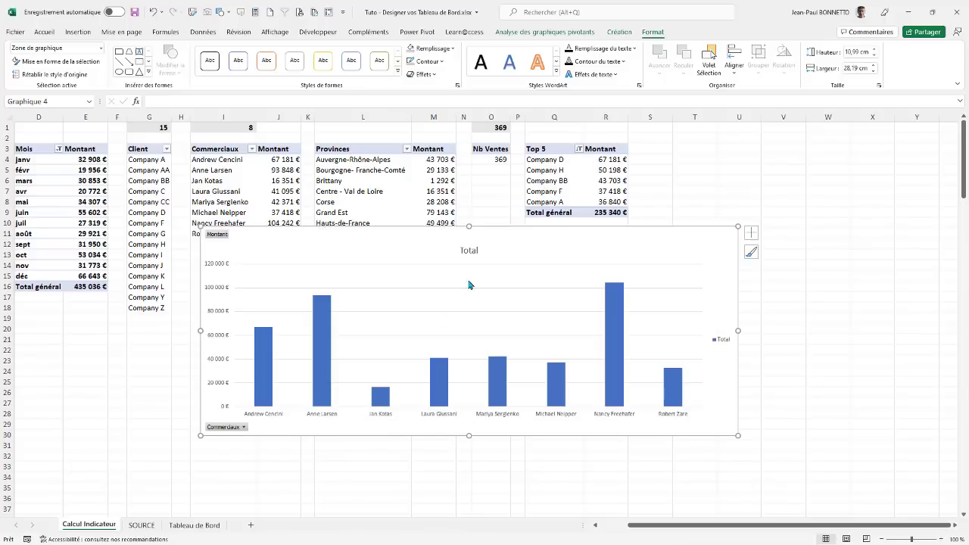
pyautogui.moveTo(558, 230); pyautogui.dragTo(504, 244)
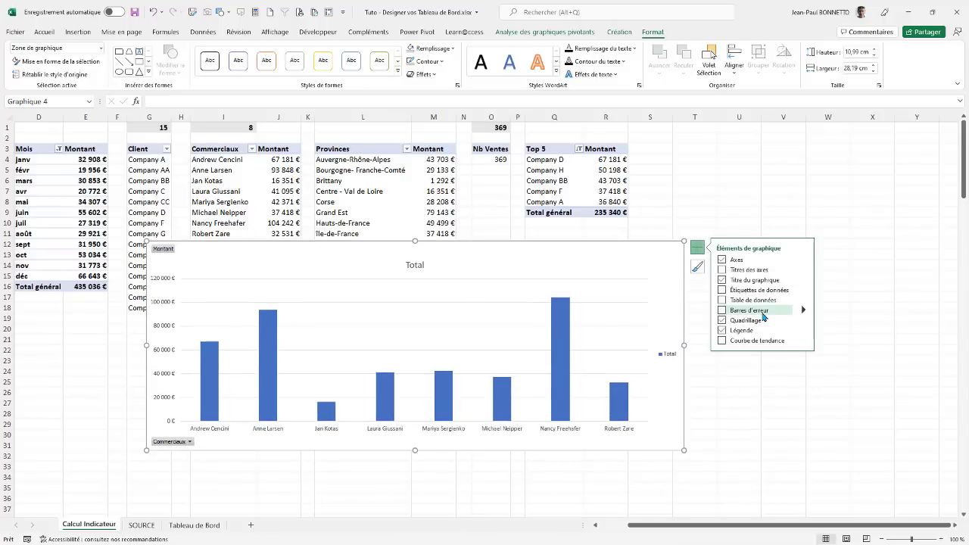
# Step: Remove the legend, the gridlines and the primary vertical axis from the Commerciaux chart
pyautogui.click(722, 331)
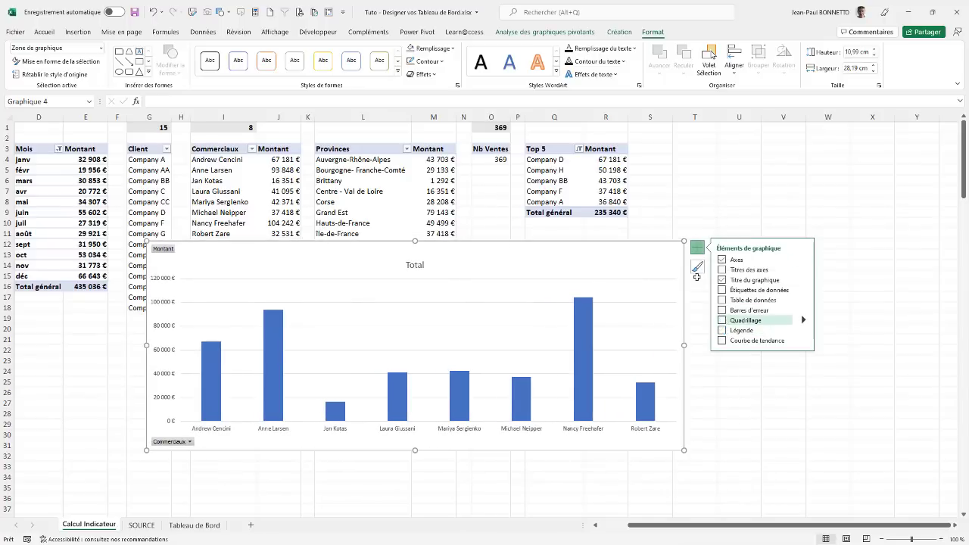
pyautogui.click(804, 259)
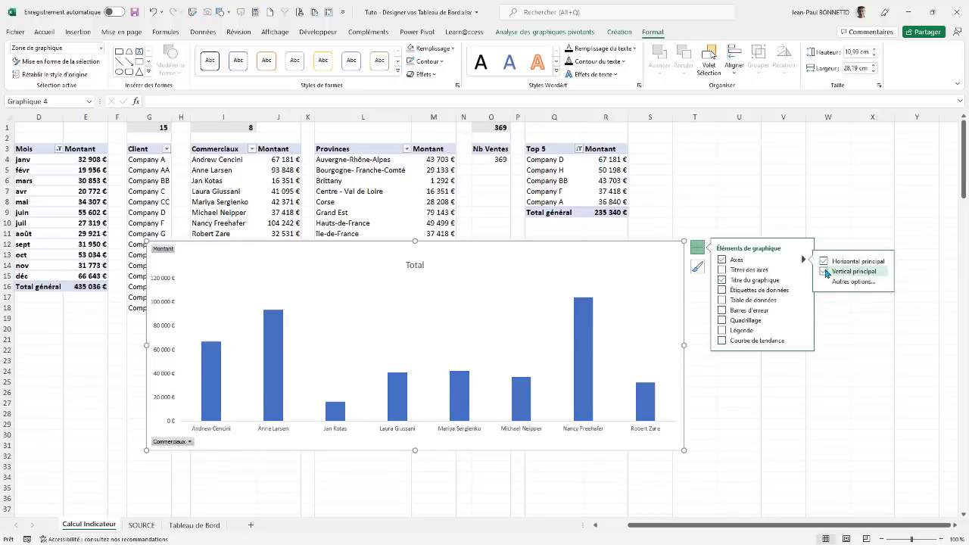
pyautogui.click(824, 272)
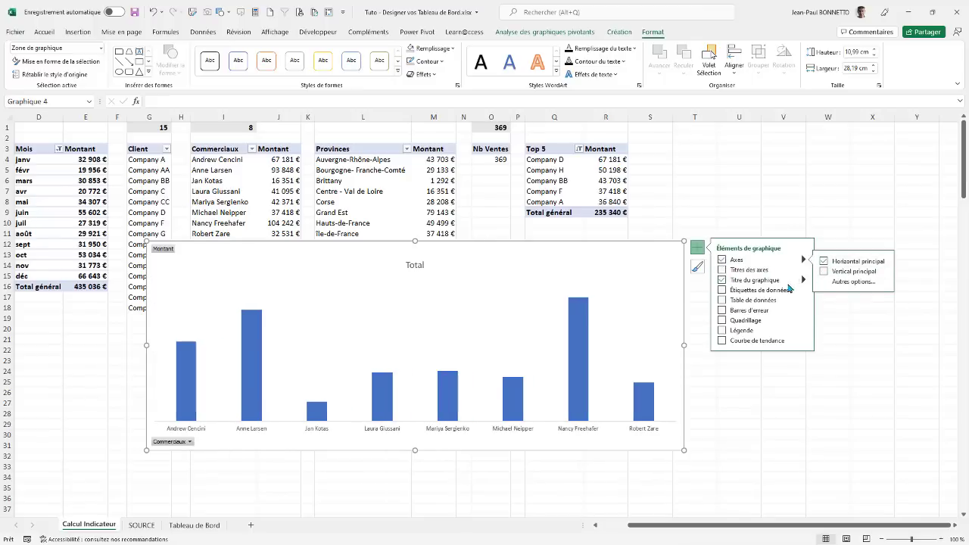
# Step: Add data labels at the inside end of the columns and hide all field buttons on the Commerciaux chart
pyautogui.click(722, 291)
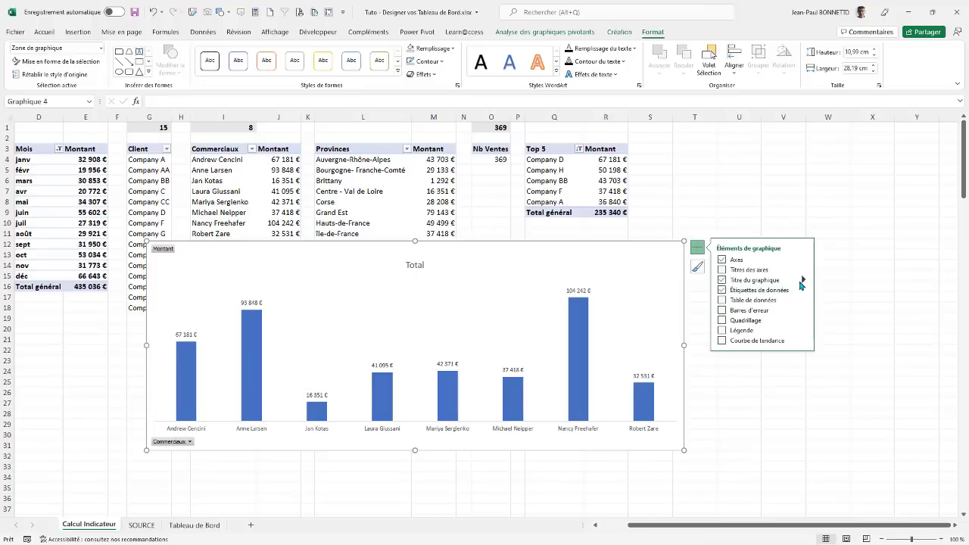
pyautogui.click(803, 281)
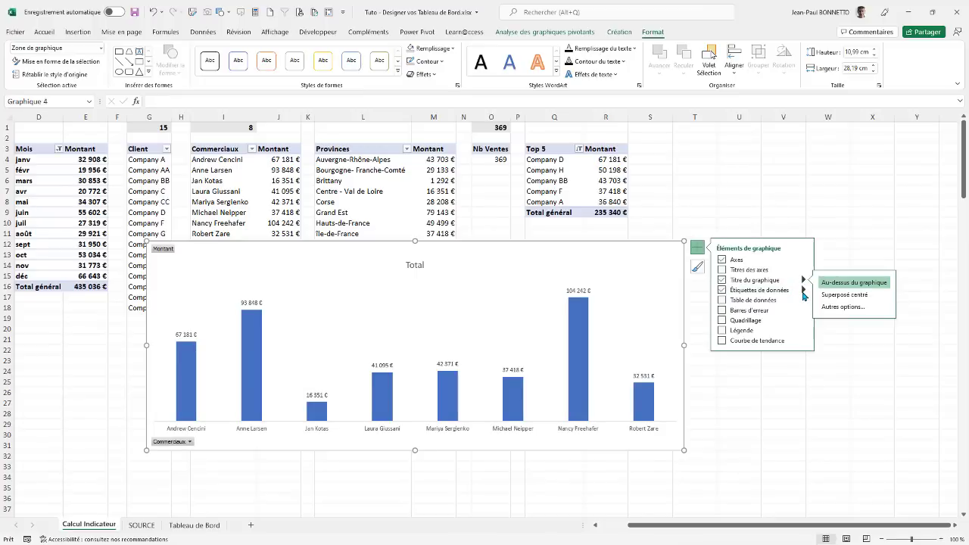
pyautogui.click(803, 291)
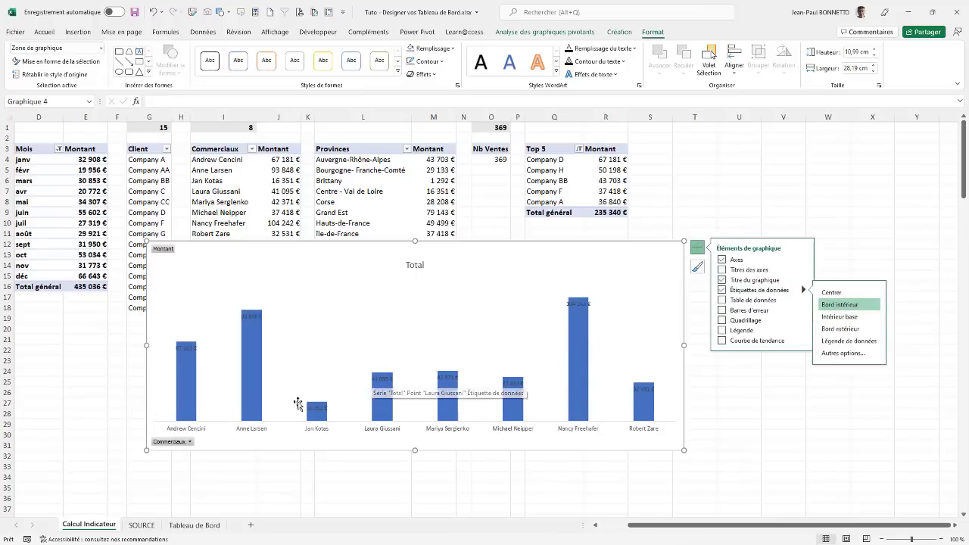
pyautogui.rightClick(161, 446)
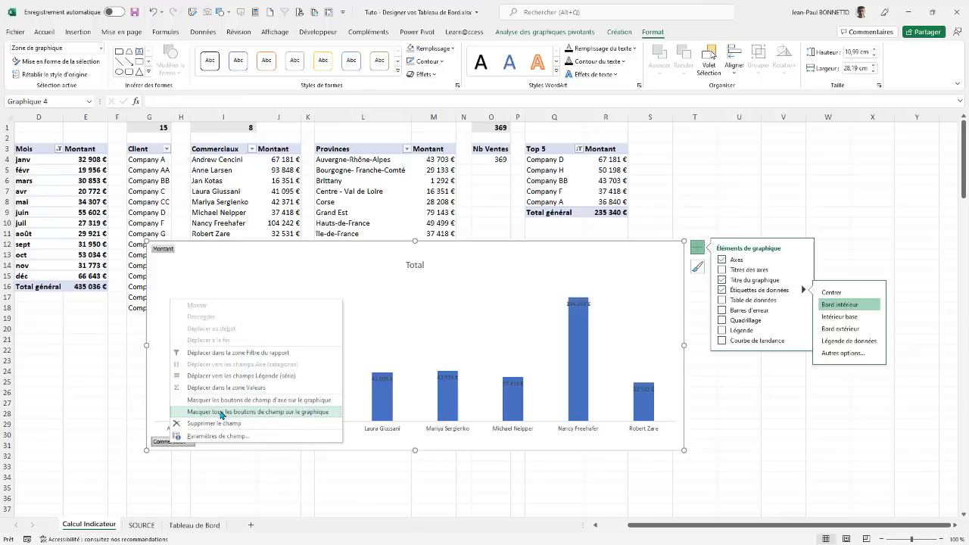
pyautogui.click(221, 413)
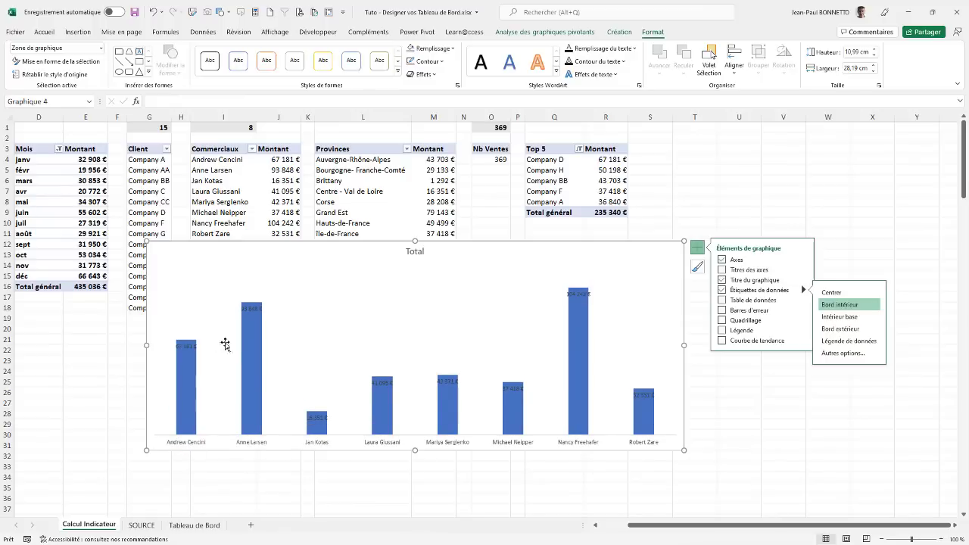
# Step: Widen the chart's columns by setting the series gap width to 106 %
pyautogui.rightClick(248, 353)
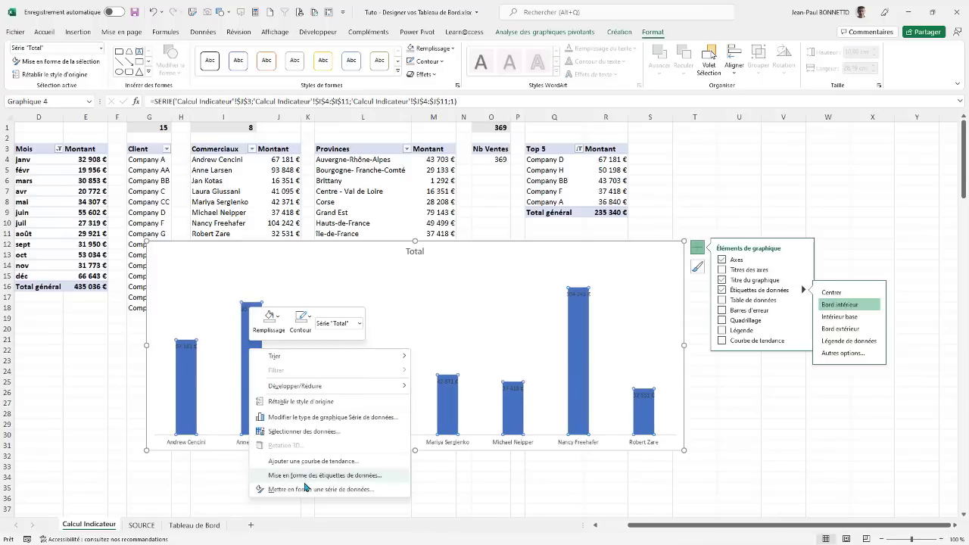
pyautogui.click(304, 492)
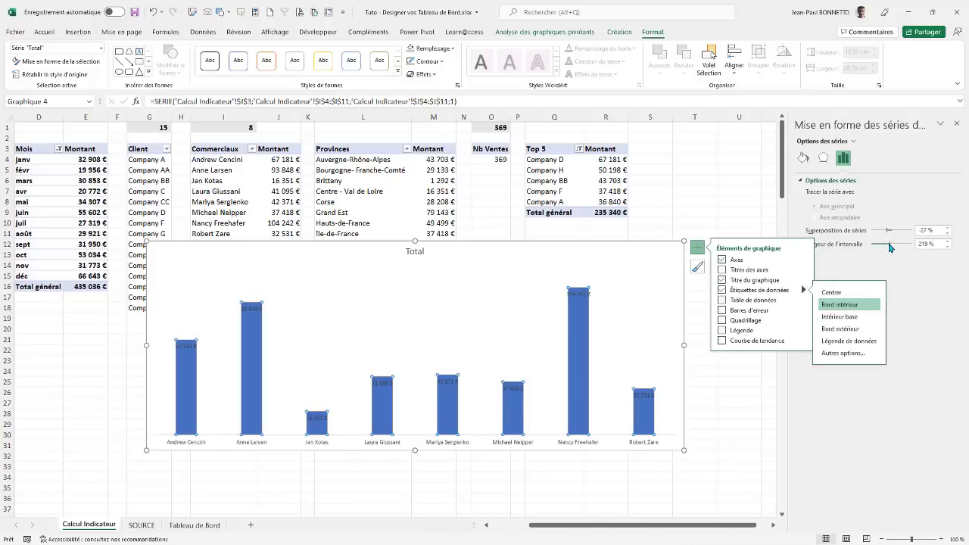
pyautogui.moveTo(880, 248); pyautogui.dragTo(880, 248)
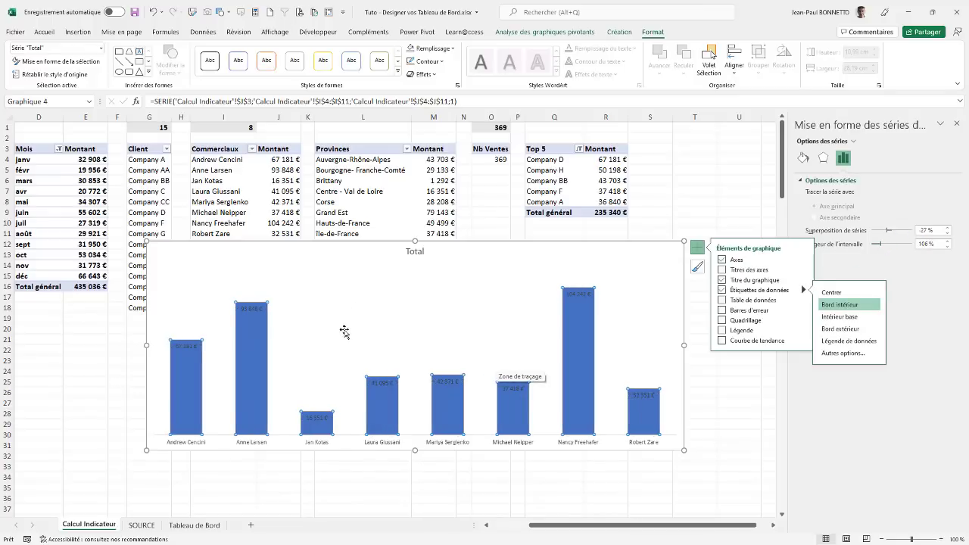
# Step: Format the horizontal axis labels of the Commerciaux chart as black, bold, 10 pt text
pyautogui.click(513, 443)
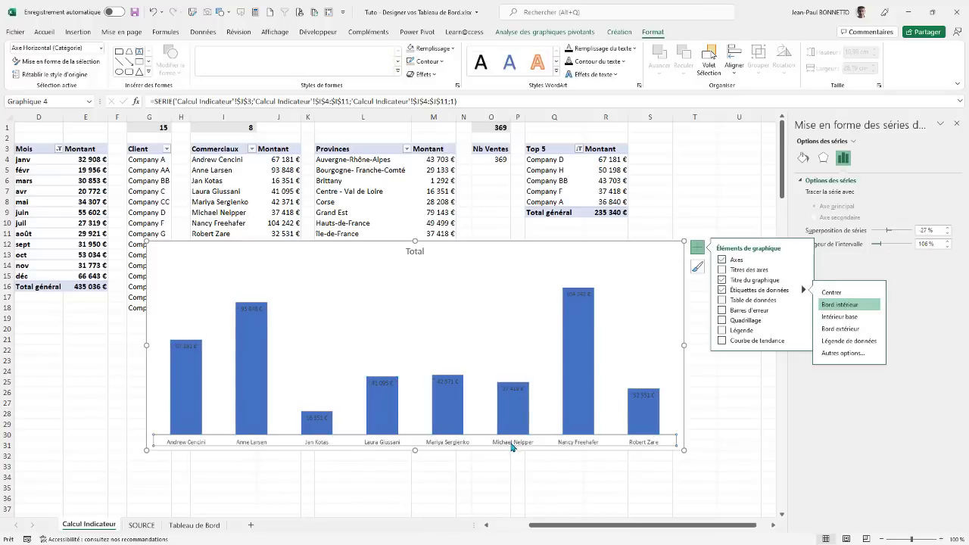
pyautogui.click(475, 60)
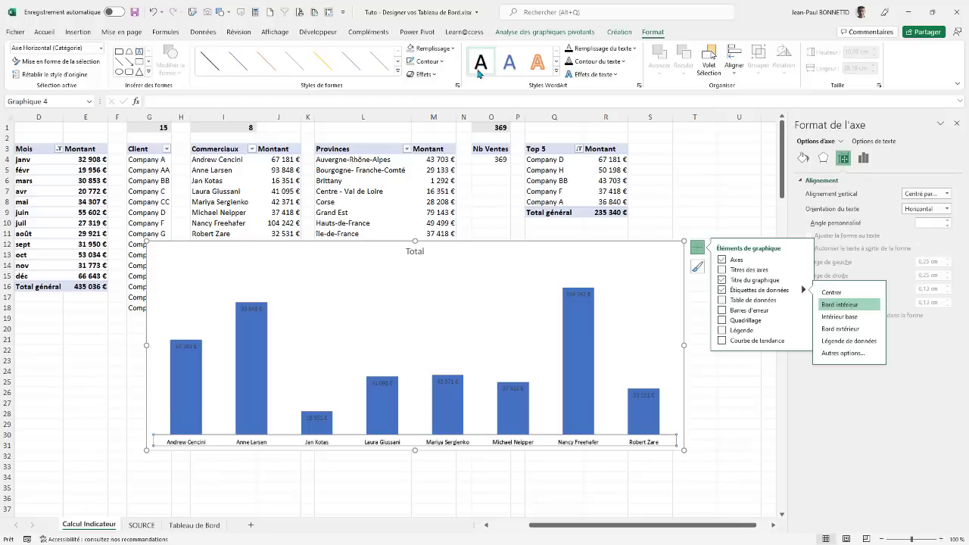
pyautogui.click(43, 32)
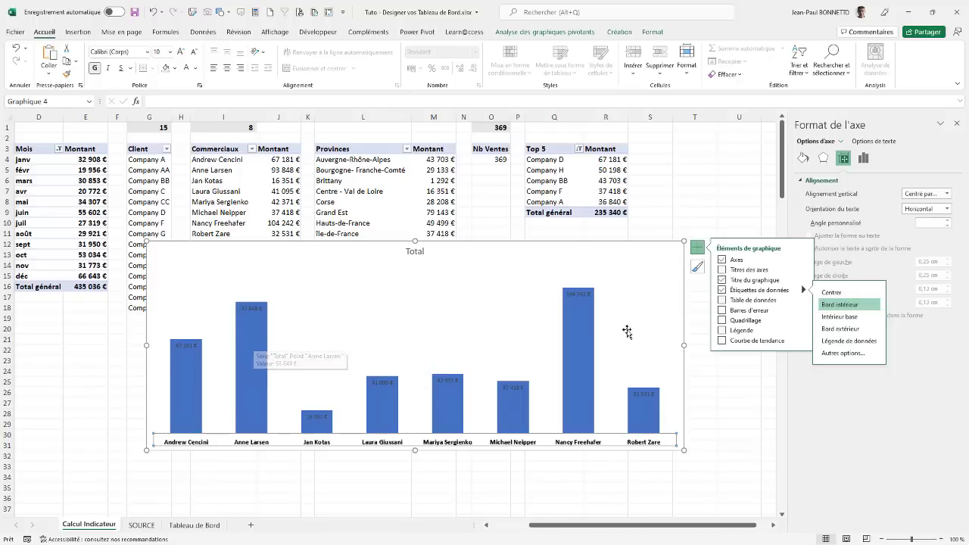
# Step: Close the formatting pane and copy the hex code #13AEB0 from the teal swatch on the SOURCE sheet
pyautogui.click(141, 525)
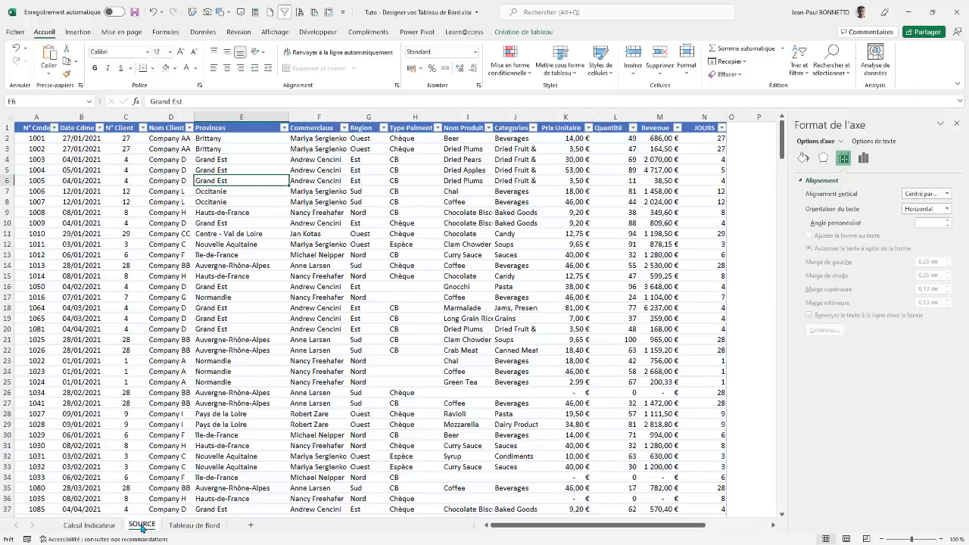
pyautogui.click(956, 123)
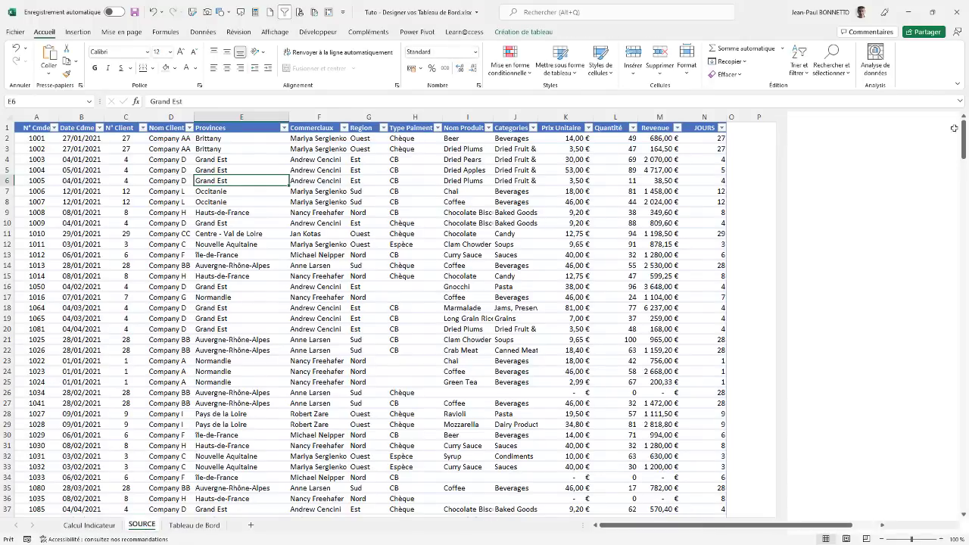
pyautogui.click(820, 249)
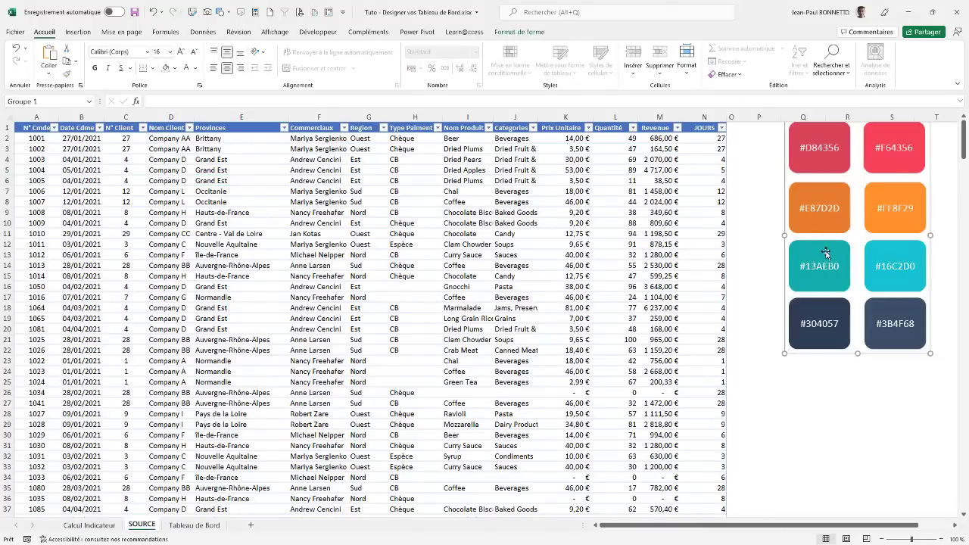
pyautogui.doubleClick(800, 267)
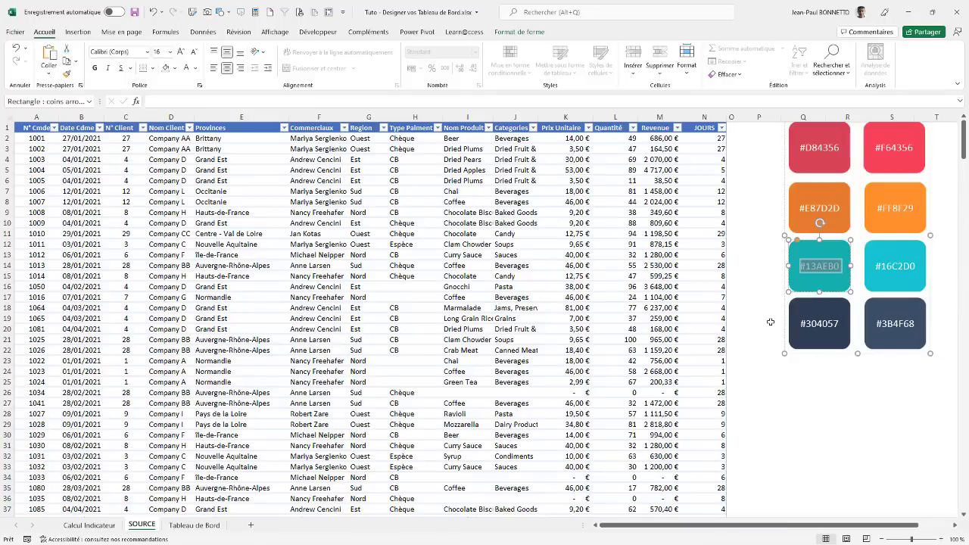
# Step: Fill the columns of the Commerciaux chart on the Calcul Indicateur sheet with the custom color #13AEB0
pyautogui.click(89, 524)
pyautogui.click(256, 335)
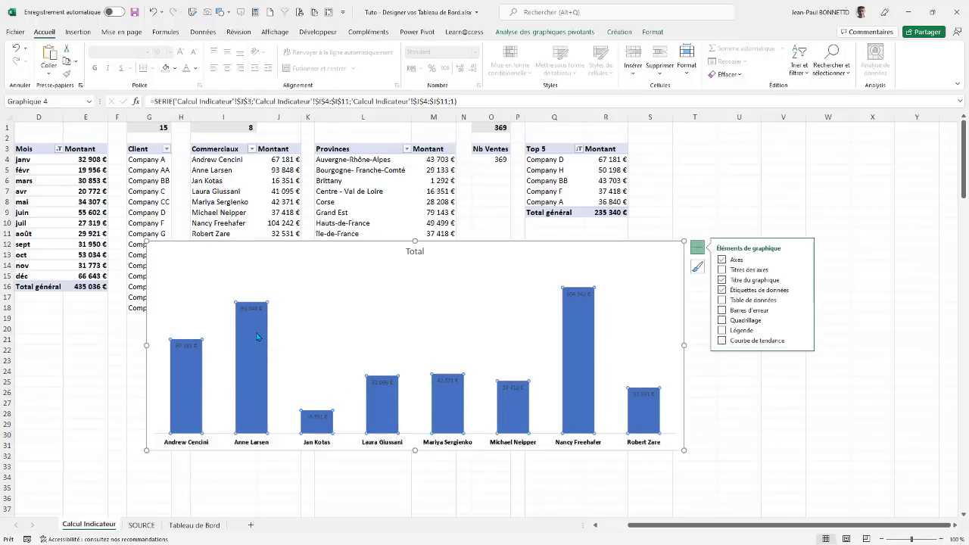
pyautogui.click(666, 32)
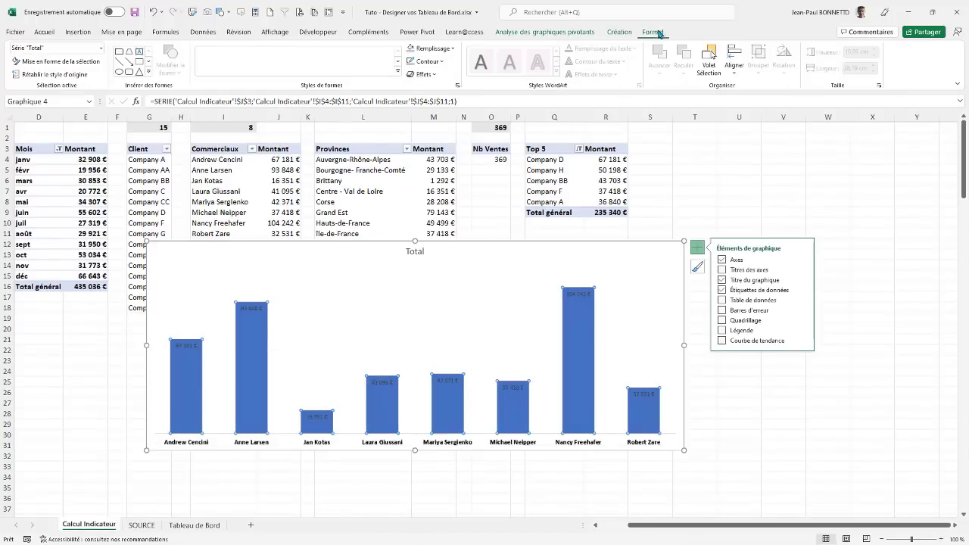
pyautogui.click(454, 50)
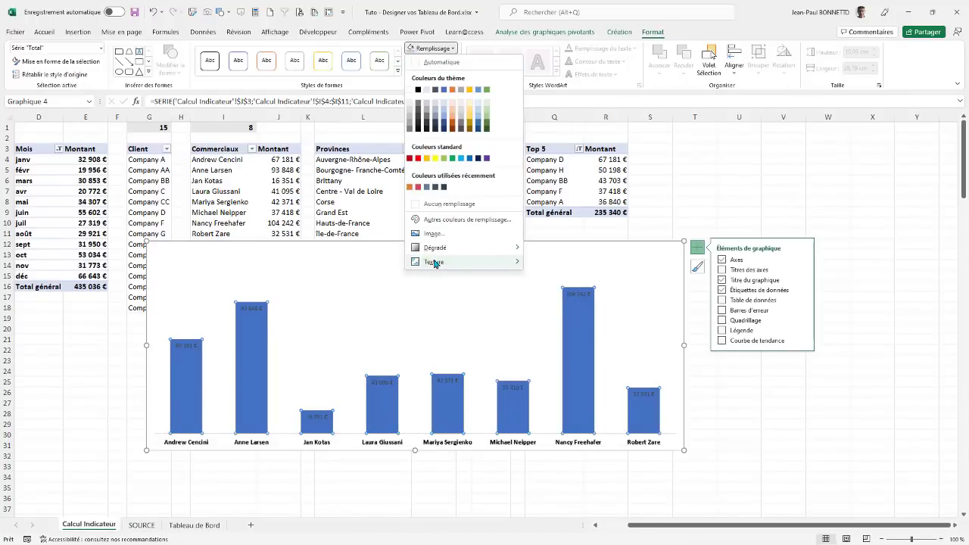
pyautogui.click(435, 222)
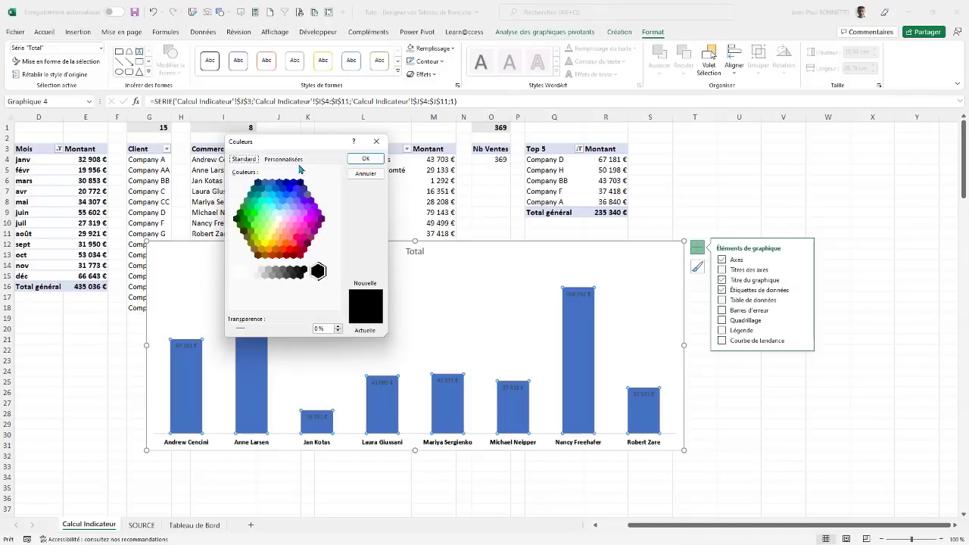
pyautogui.click(286, 159)
pyautogui.click(291, 302)
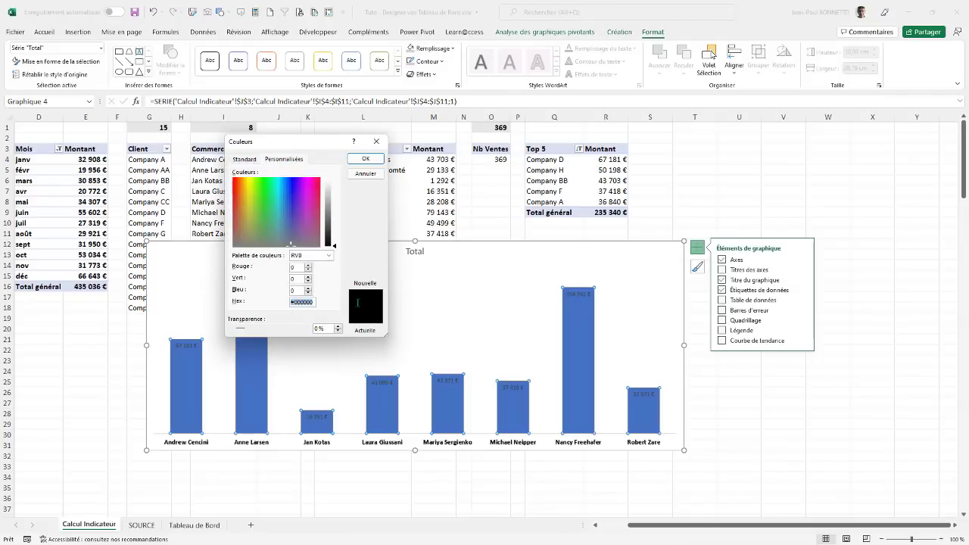
pyautogui.hotkey('ctrl', 'v')
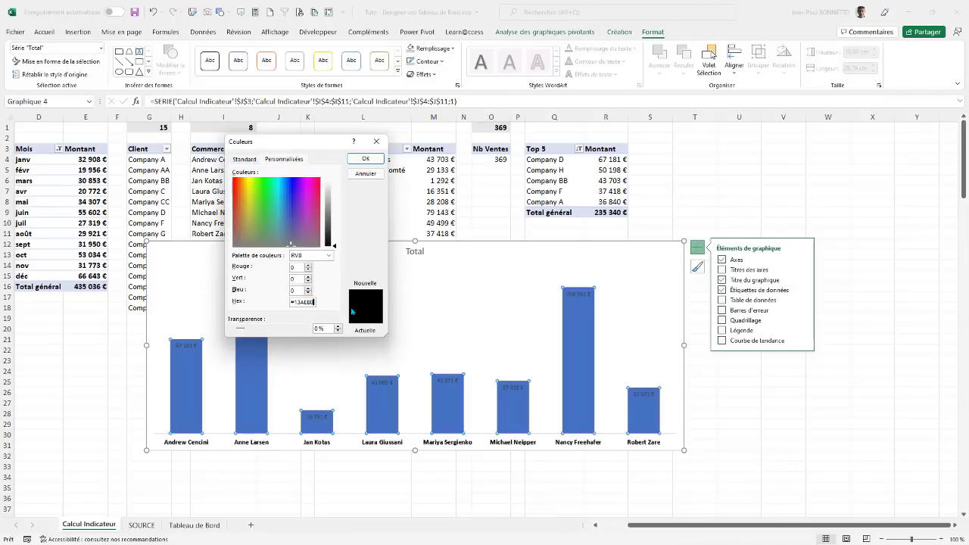
pyautogui.click(365, 159)
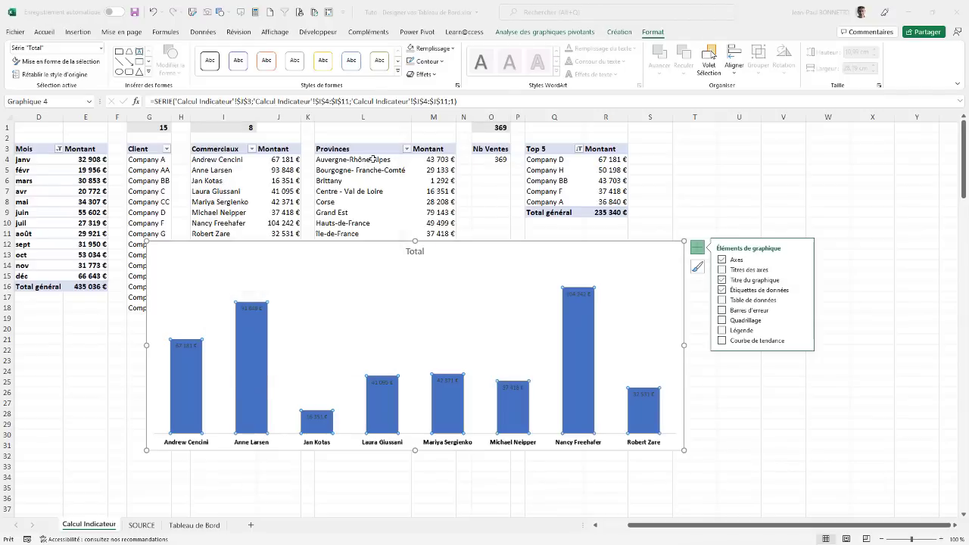
# Step: Format the data labels of the Commerciaux chart as bold white text at 10 pt
pyautogui.click(251, 306)
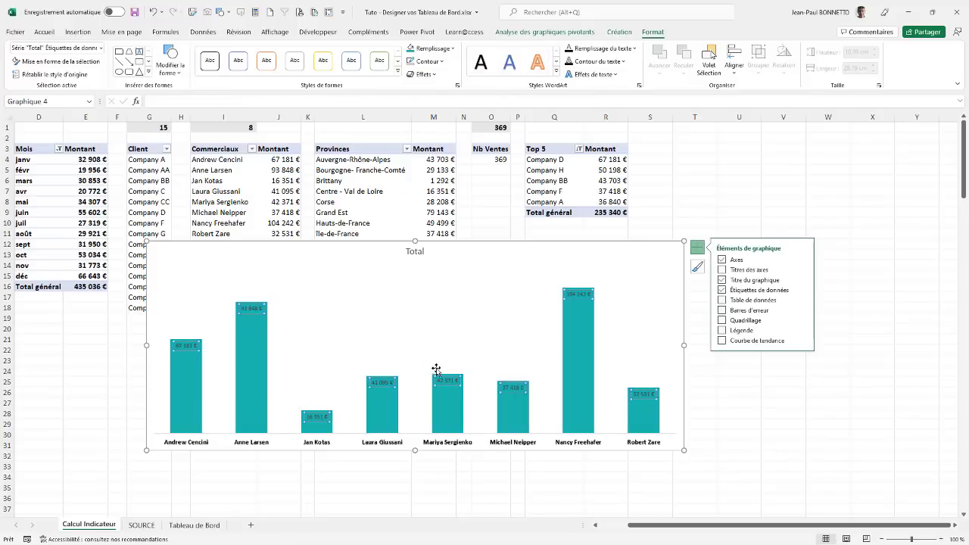
pyautogui.click(47, 35)
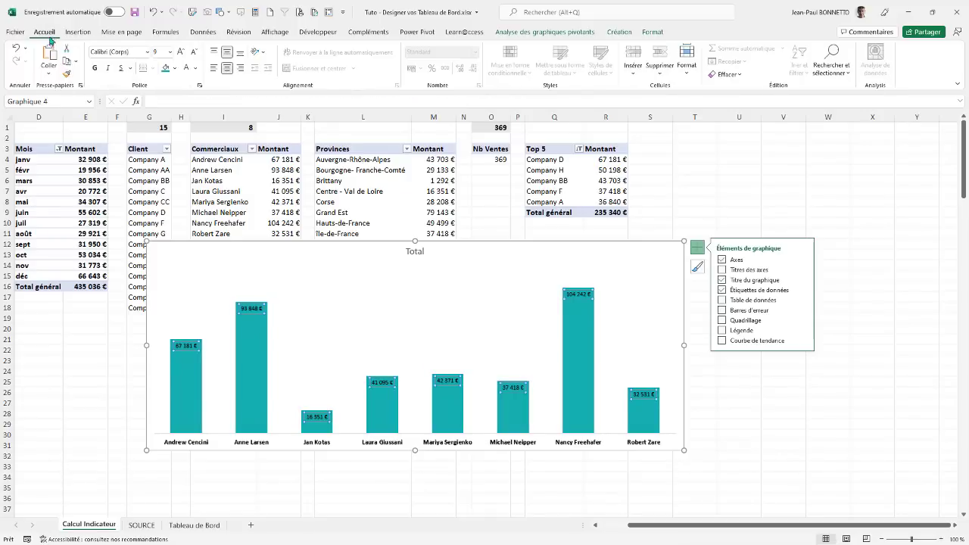
pyautogui.click(100, 68)
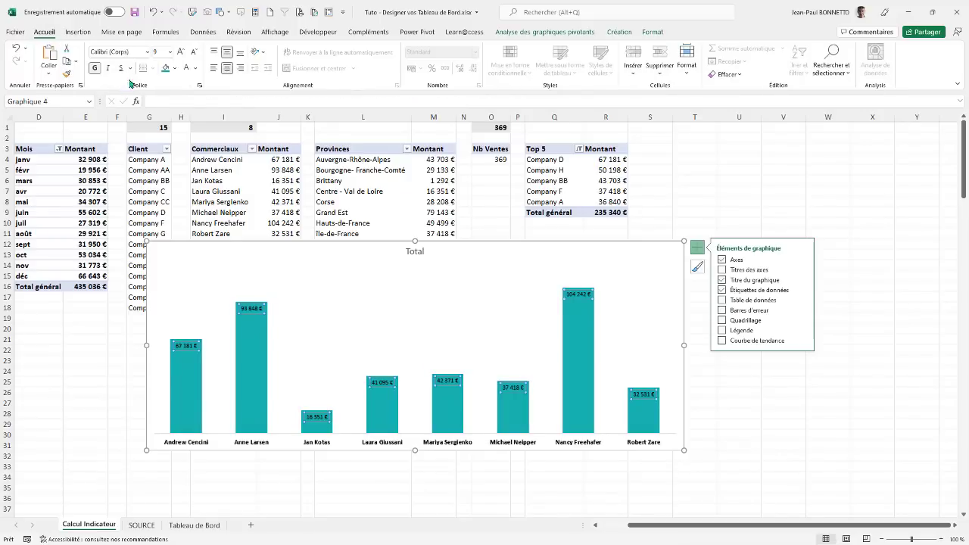
pyautogui.click(186, 68)
pyautogui.click(180, 51)
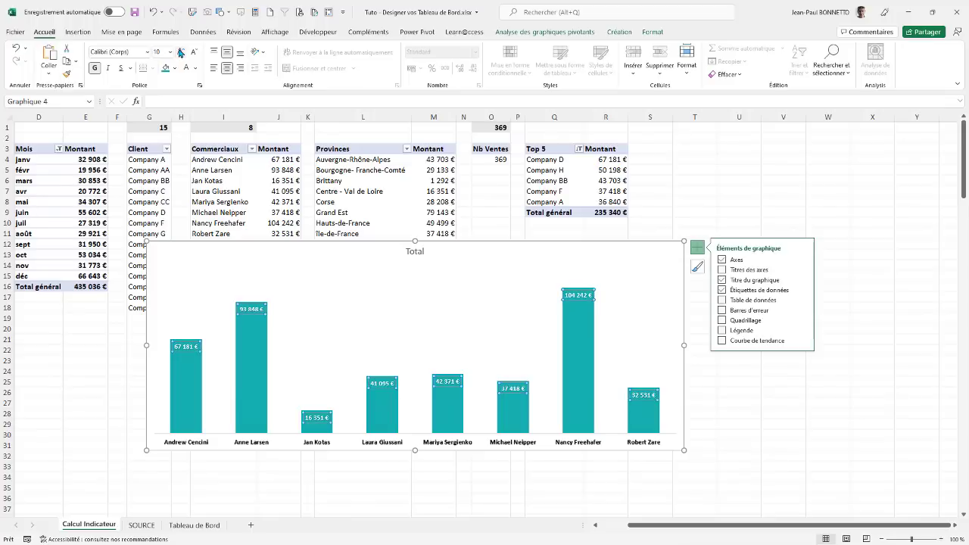
# Step: Increase the Commerciaux chart's data labels to 10.5 pt and move the chart lower, away from the top of the pivot tables
pyautogui.click(180, 52)
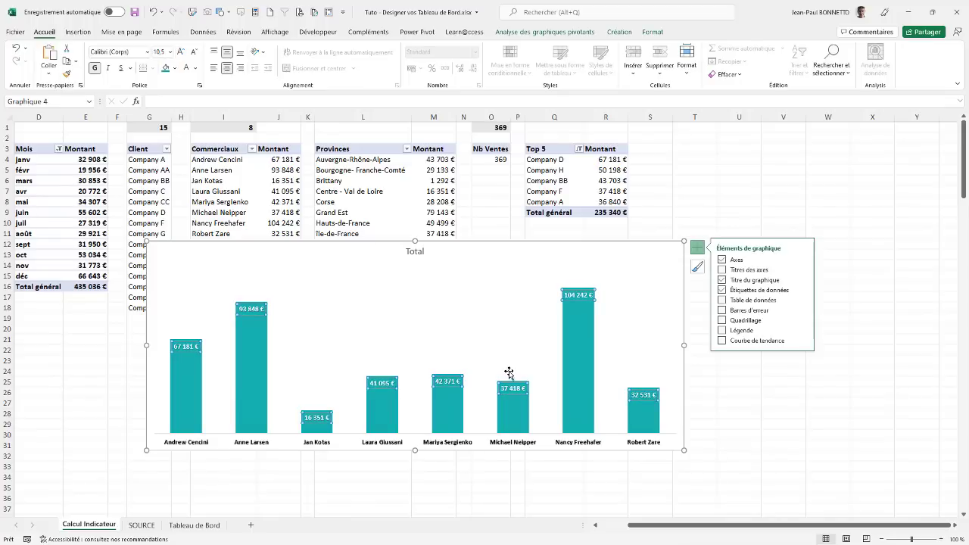
pyautogui.moveTo(623, 244); pyautogui.dragTo(578, 281)
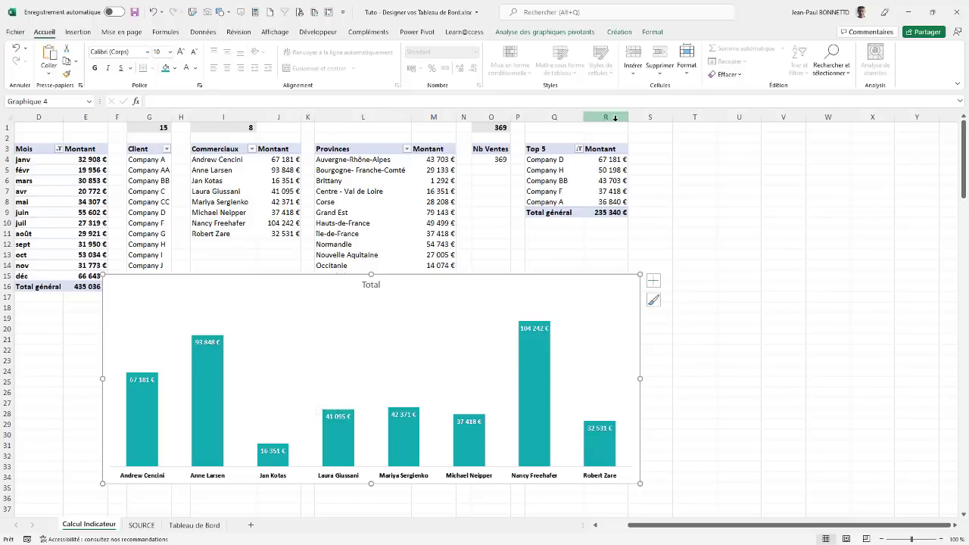
# Step: Sort the Commerciaux pivot table by Montant from smallest to largest
pyautogui.click(605, 161)
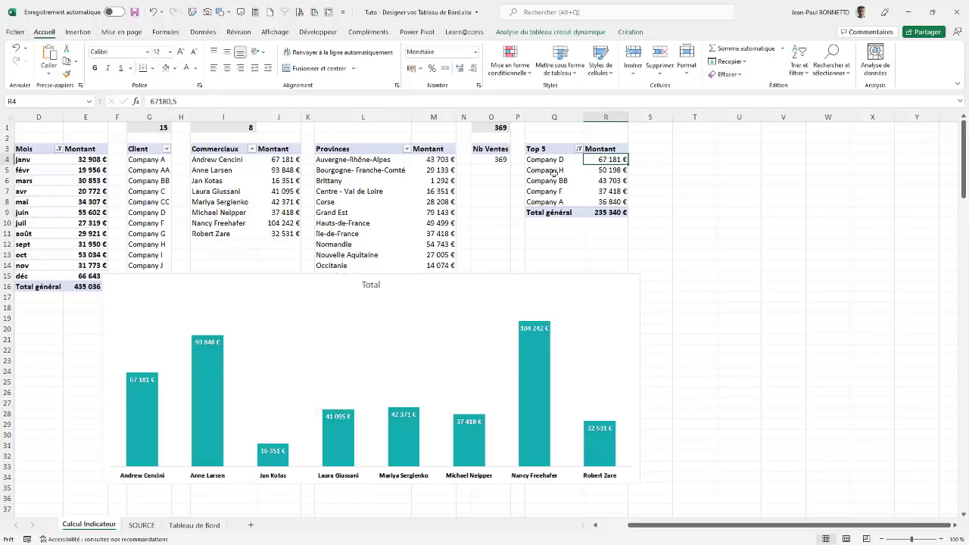
pyautogui.click(271, 161)
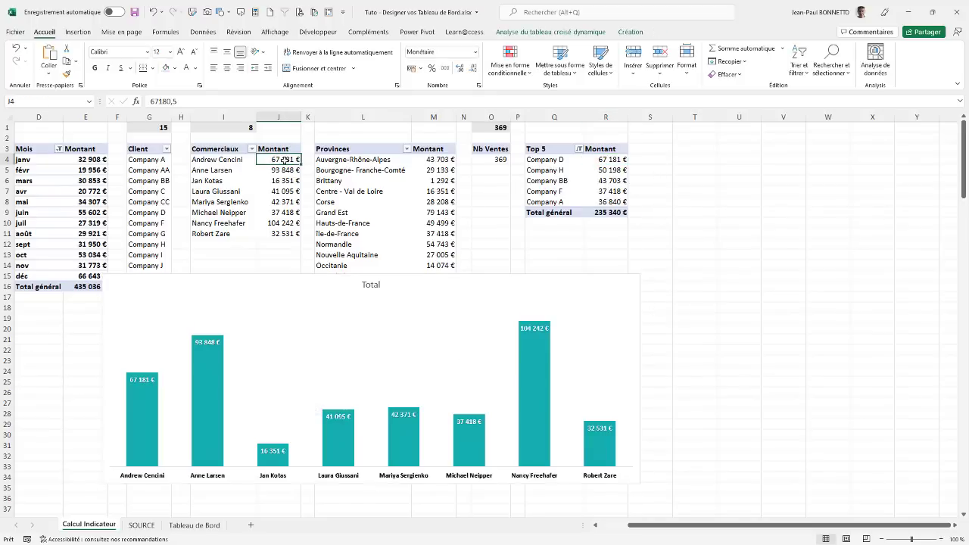
pyautogui.rightClick(284, 160)
pyautogui.moveTo(313, 229)
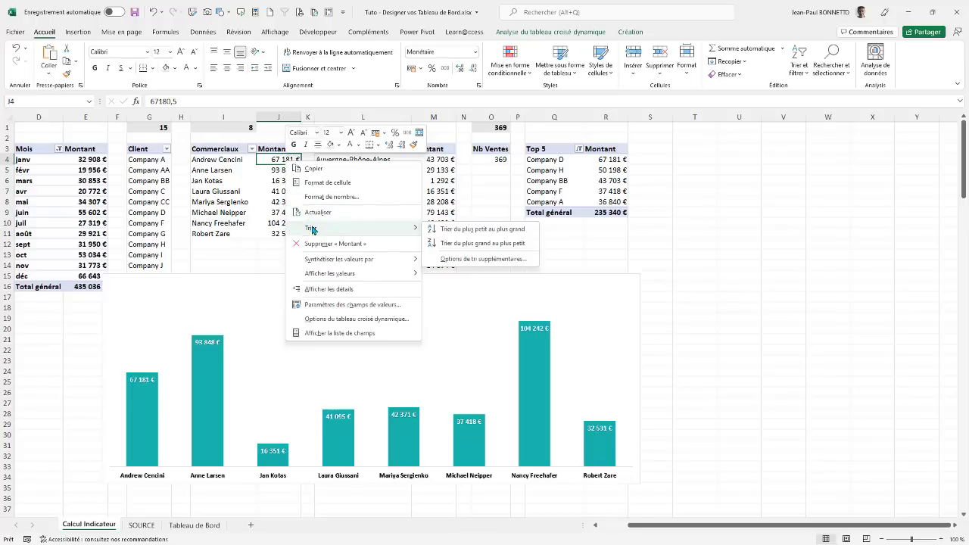
pyautogui.click(445, 230)
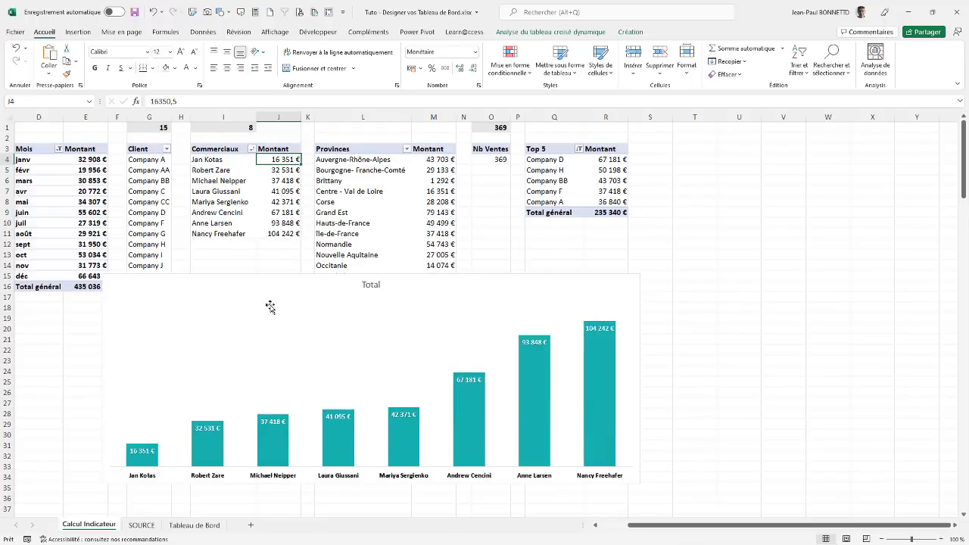
# Step: Sort the Commerciaux pivot table by Montant from largest to smallest
pyautogui.rightClick(284, 160)
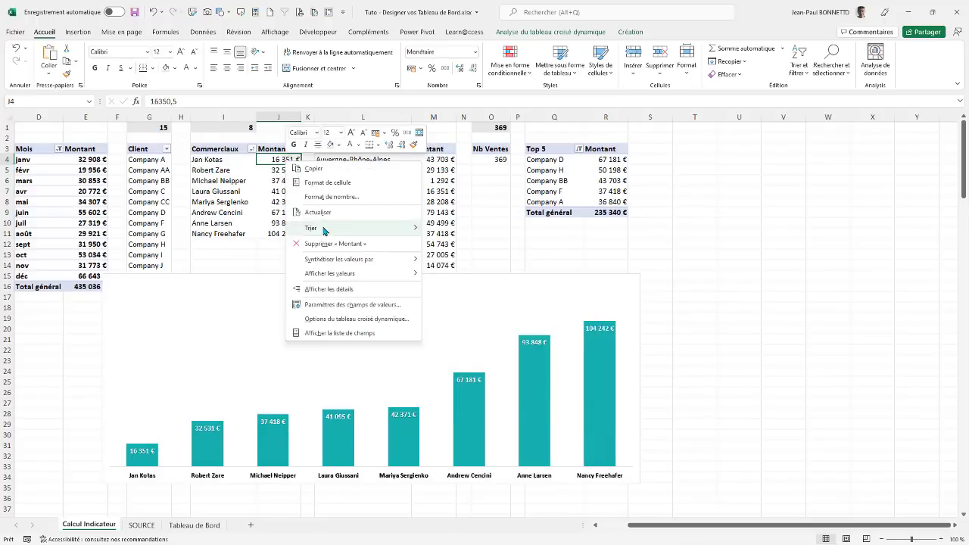
pyautogui.moveTo(325, 228)
pyautogui.click(460, 243)
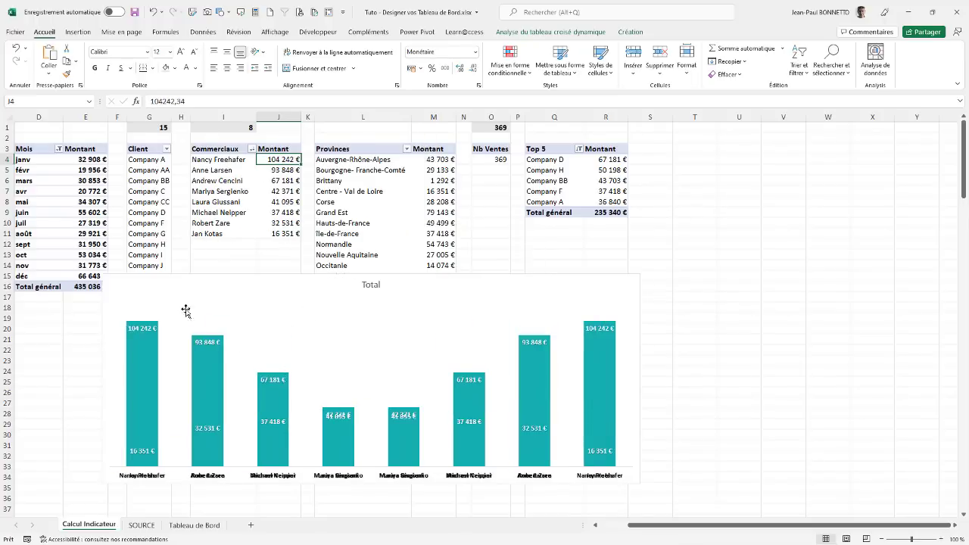
# Step: Remove the title from the Commerciaux chart and enlarge its plot area to fill the top and both sides of the chart
pyautogui.click(405, 340)
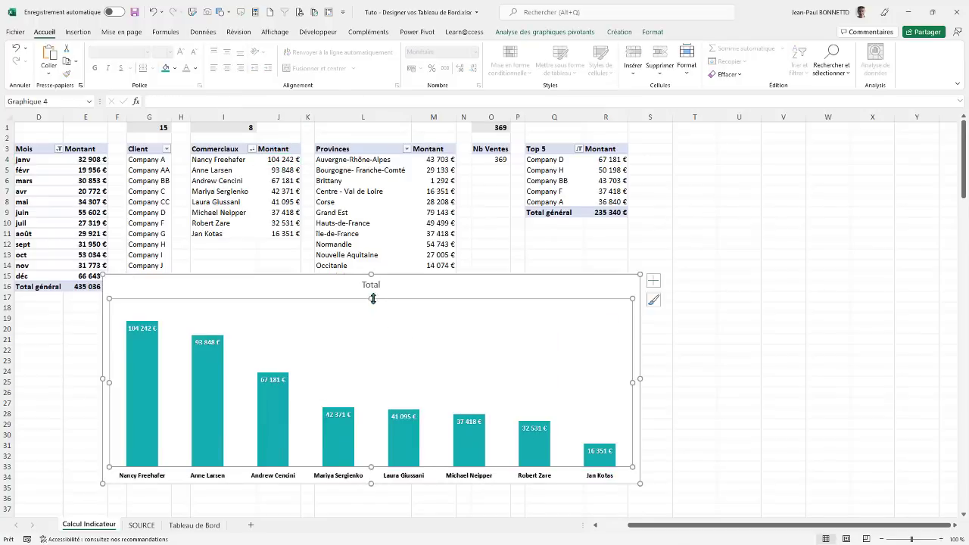
pyautogui.click(653, 281)
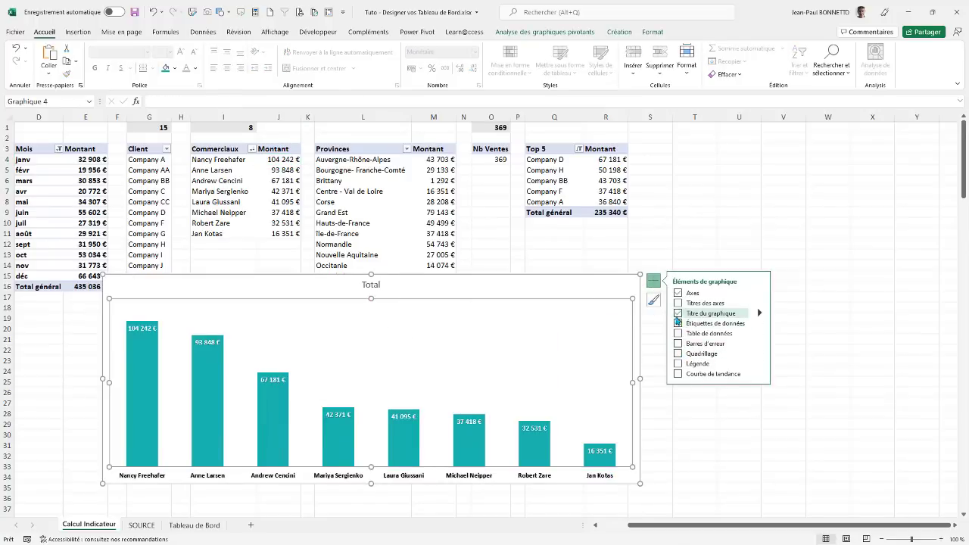
pyautogui.click(677, 315)
pyautogui.moveTo(371, 282); pyautogui.dragTo(370, 276)
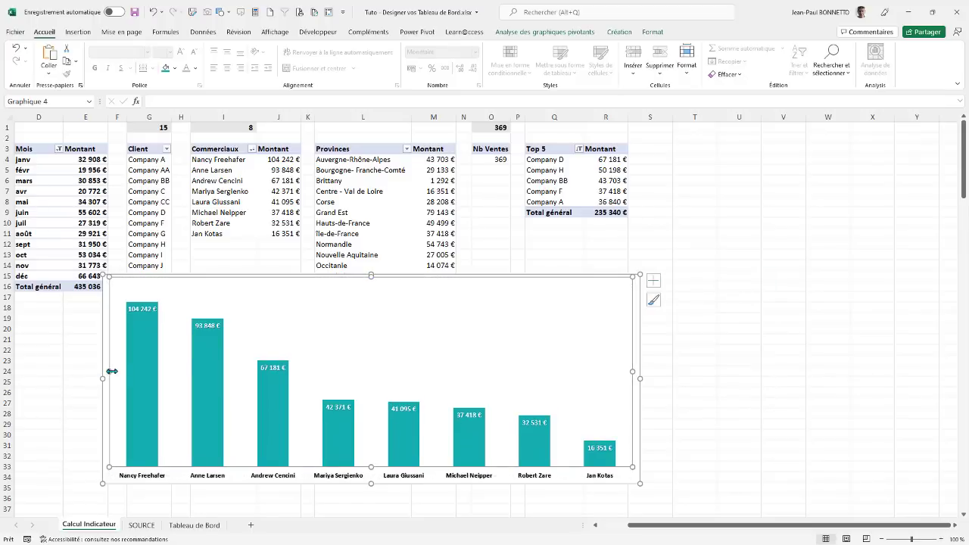
pyautogui.moveTo(111, 371); pyautogui.dragTo(103, 371)
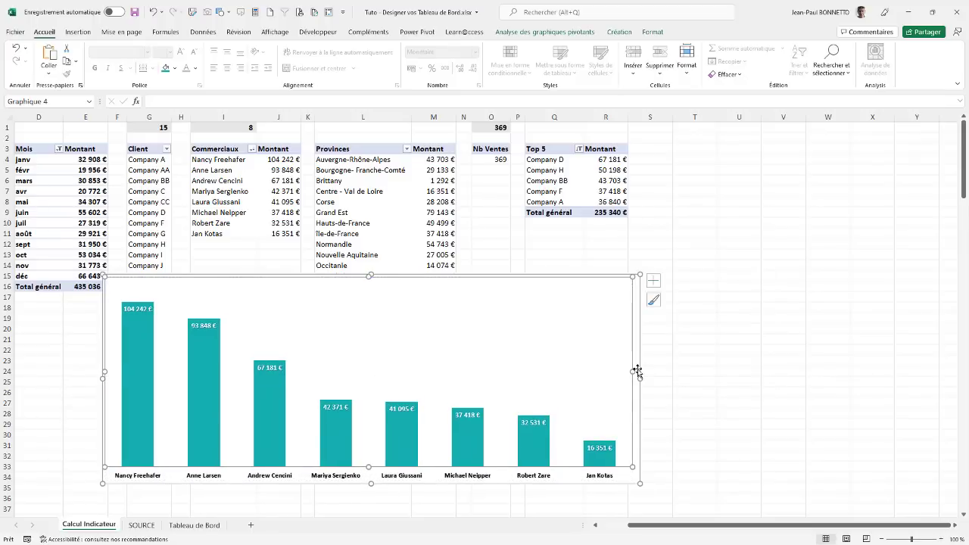
pyautogui.moveTo(634, 370); pyautogui.dragTo(640, 371)
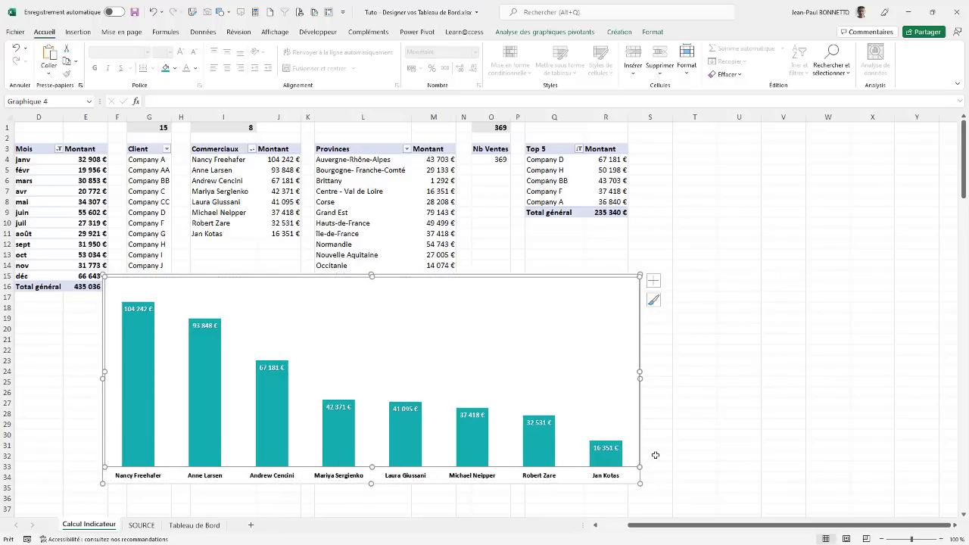
# Step: Shrink the Commerciaux chart to about 9 cm high by 20.4 cm wide and move it higher on the sheet
pyautogui.click(628, 485)
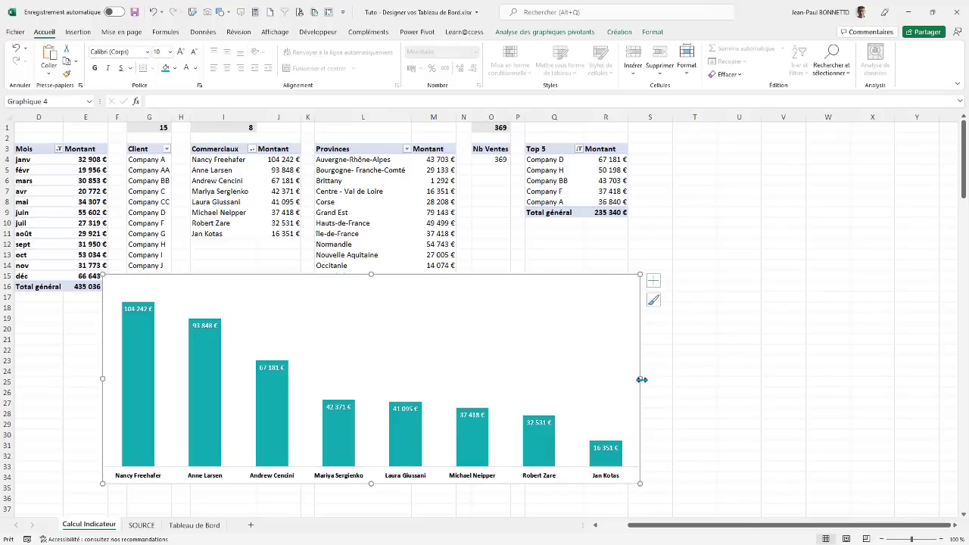
pyautogui.moveTo(641, 379); pyautogui.dragTo(492, 390)
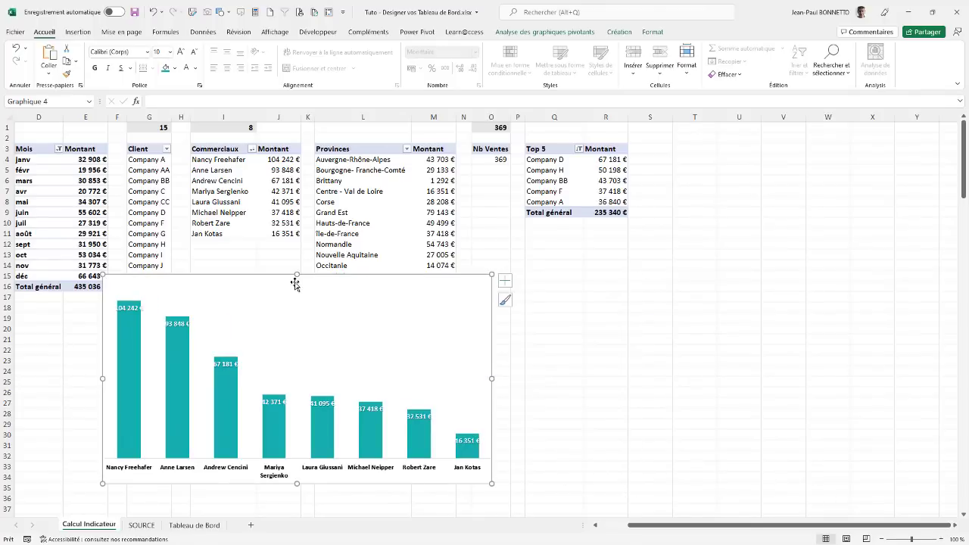
pyautogui.moveTo(296, 282); pyautogui.dragTo(305, 312)
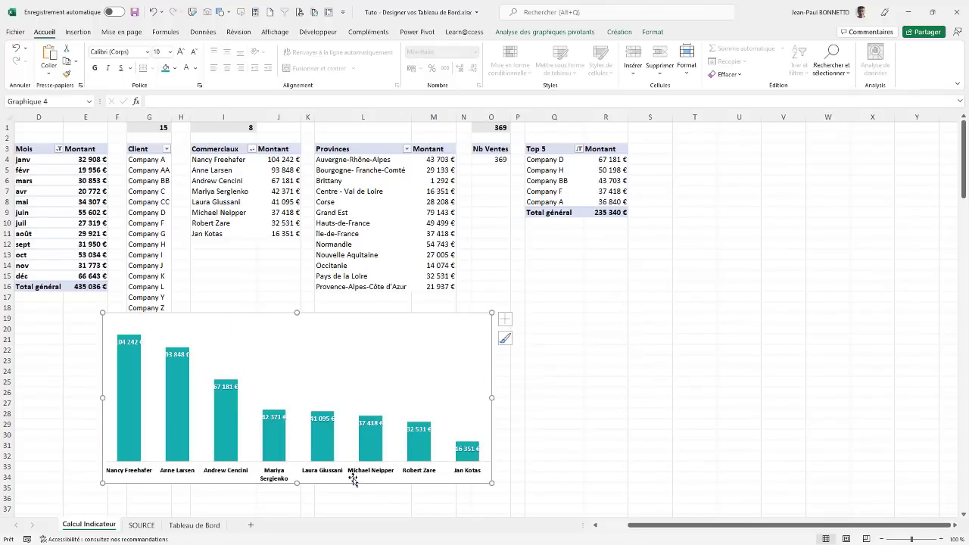
pyautogui.moveTo(353, 478); pyautogui.dragTo(375, 389)
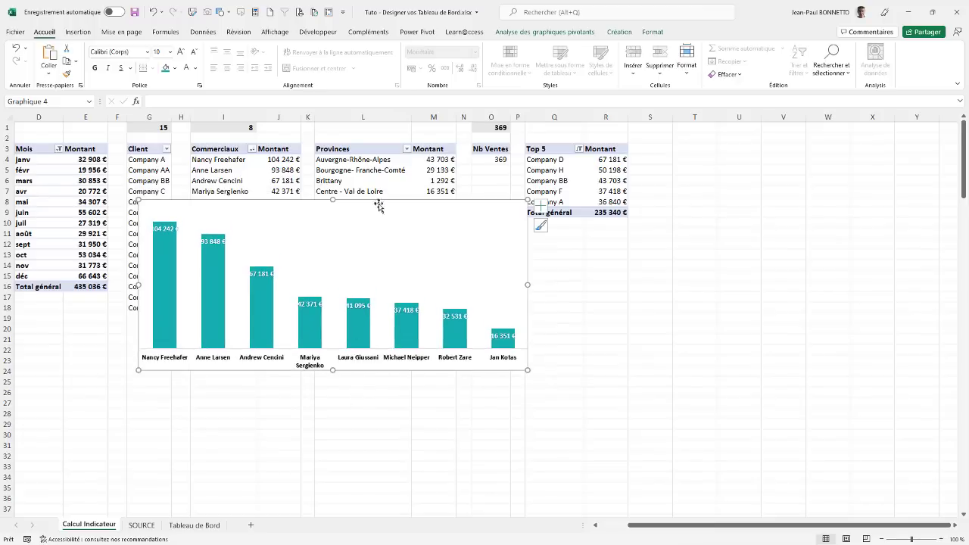
pyautogui.click(655, 32)
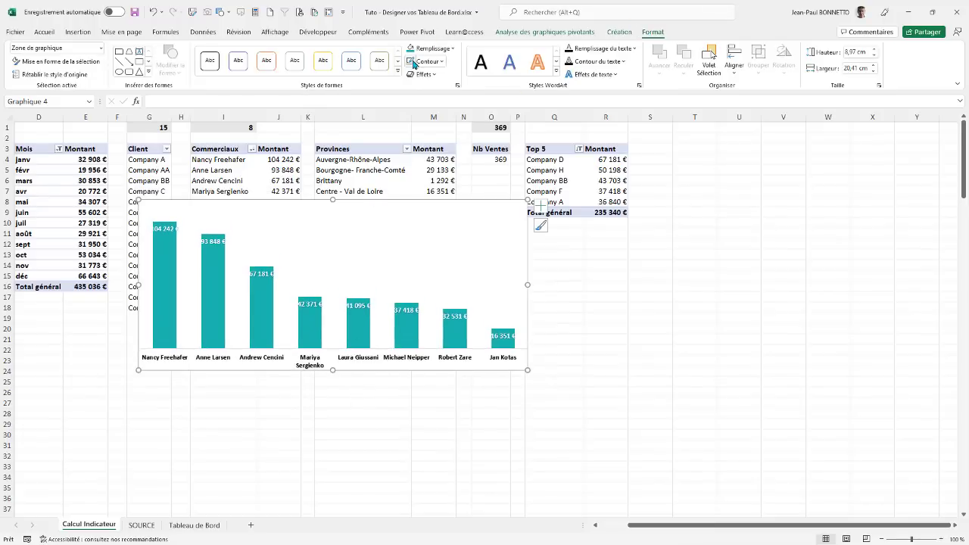
pyautogui.click(452, 49)
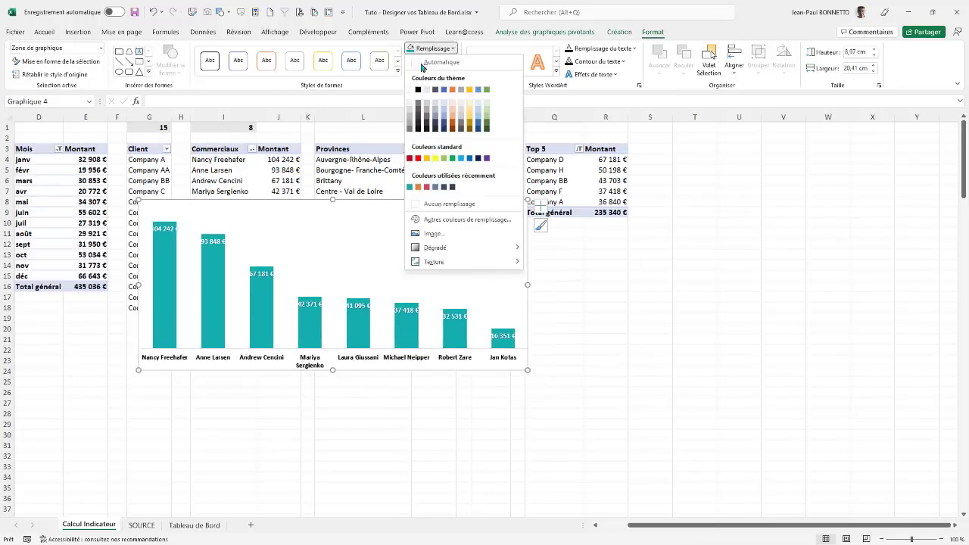
pyautogui.click(435, 220)
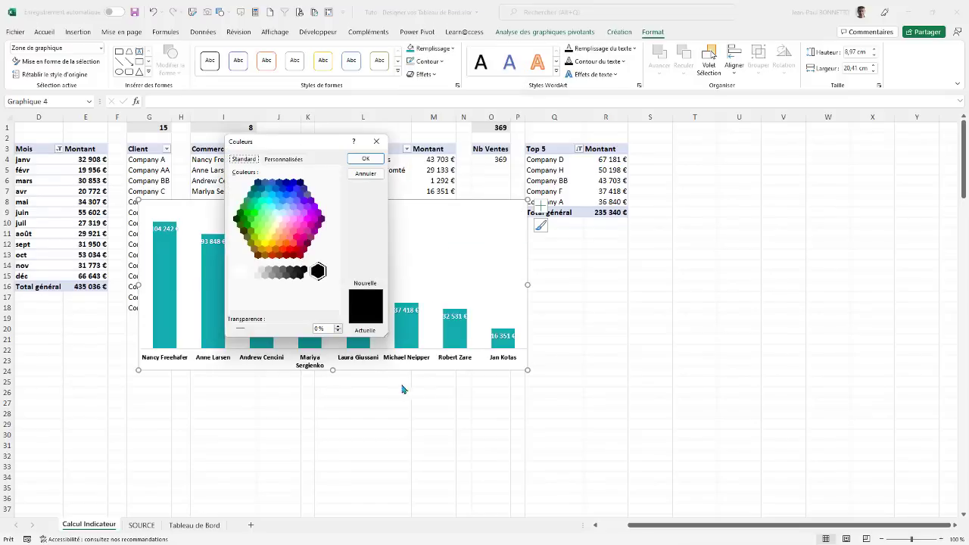
pyautogui.click(376, 141)
# Step: Remove the fill from the Commerciaux chart's plot area and chart area, and move the chart lower on the sheet
pyautogui.click(454, 207)
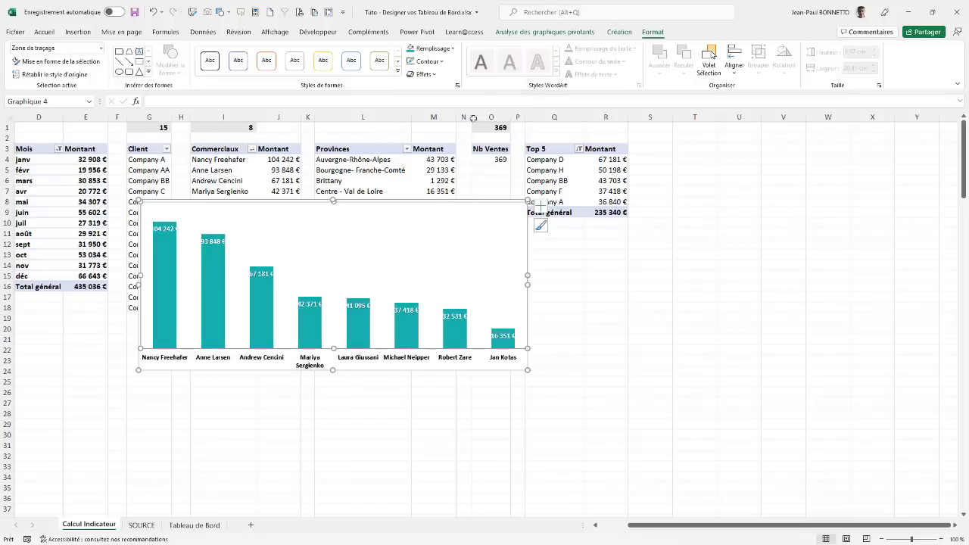
pyautogui.click(431, 48)
pyautogui.click(441, 204)
pyautogui.click(481, 371)
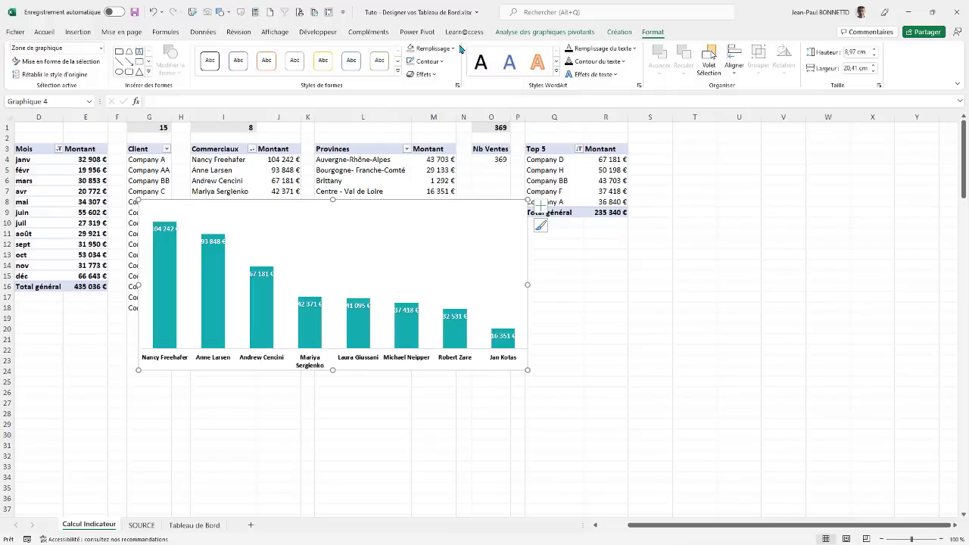
pyautogui.click(409, 50)
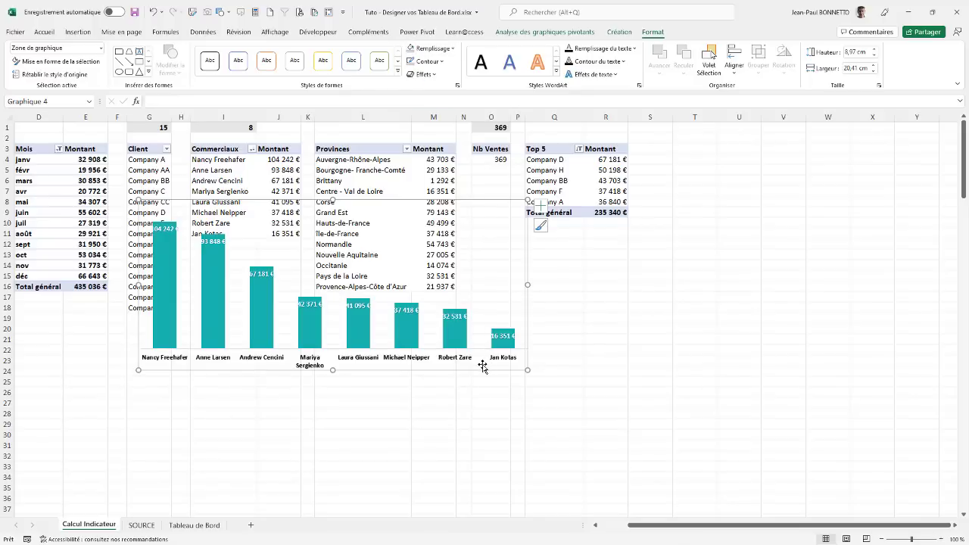
pyautogui.moveTo(482, 367); pyautogui.dragTo(514, 429)
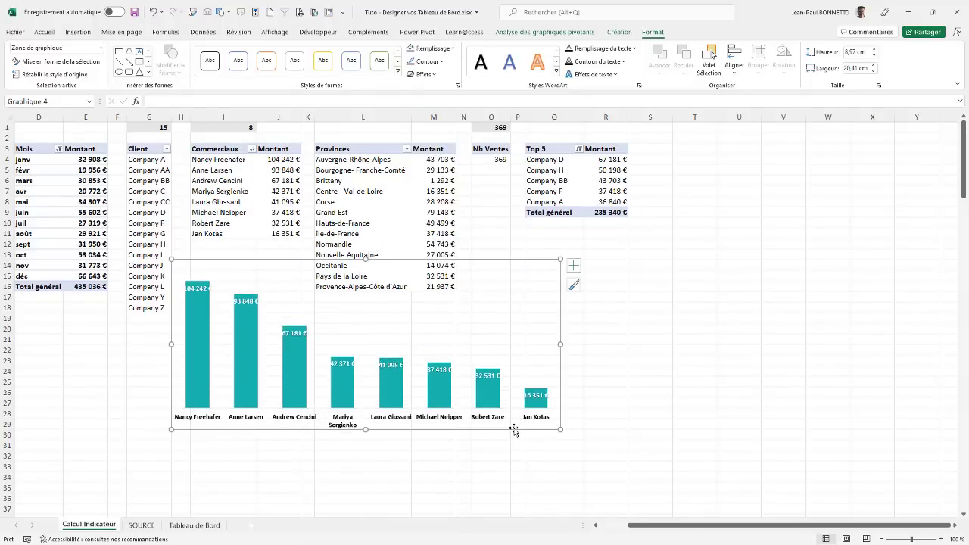
# Step: Cut the Commerciaux chart and paste it onto the empty white card beside the Top 5 card on the Tableau de Bord sheet
pyautogui.hotkey('ctrl', 'x')
pyautogui.click(156, 525)
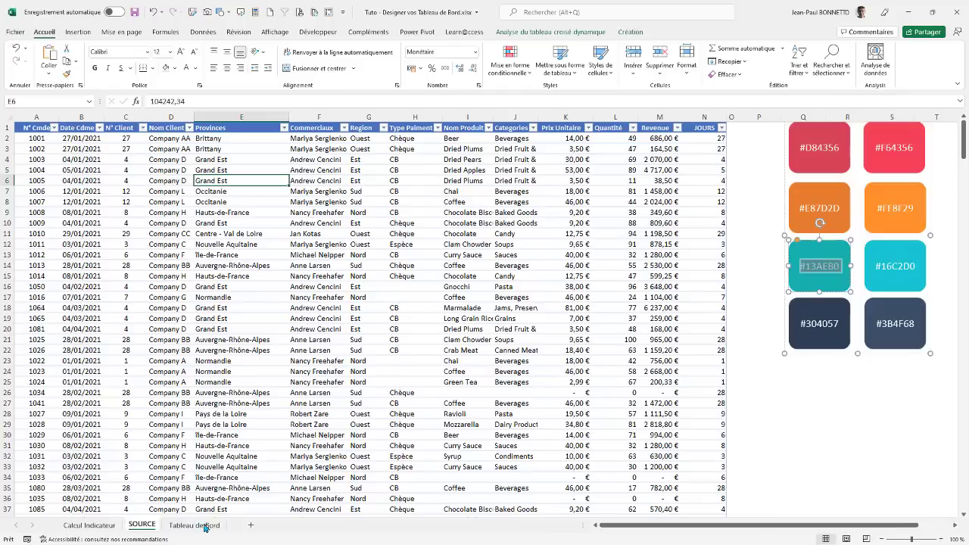
pyautogui.click(212, 524)
pyautogui.click(611, 401)
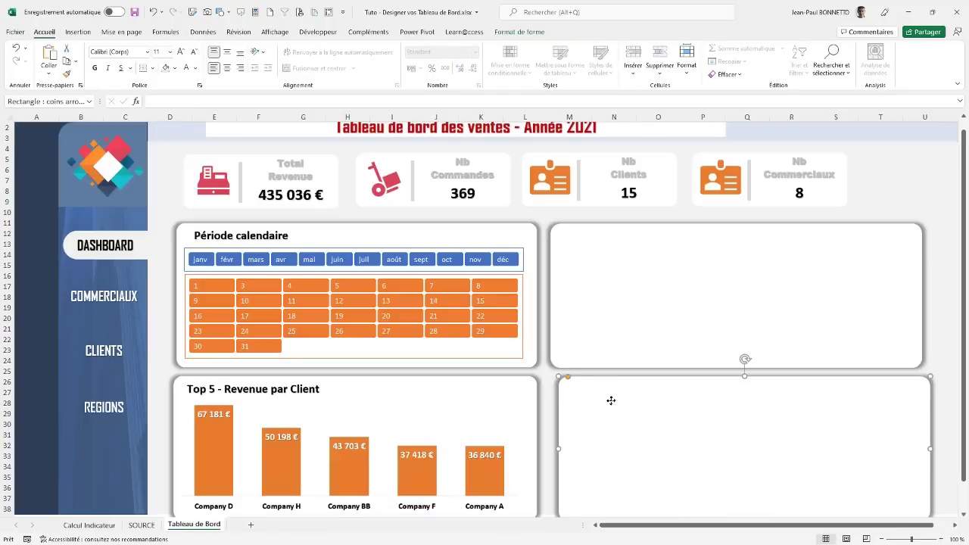
pyautogui.hotkey('ctrl', 'v')
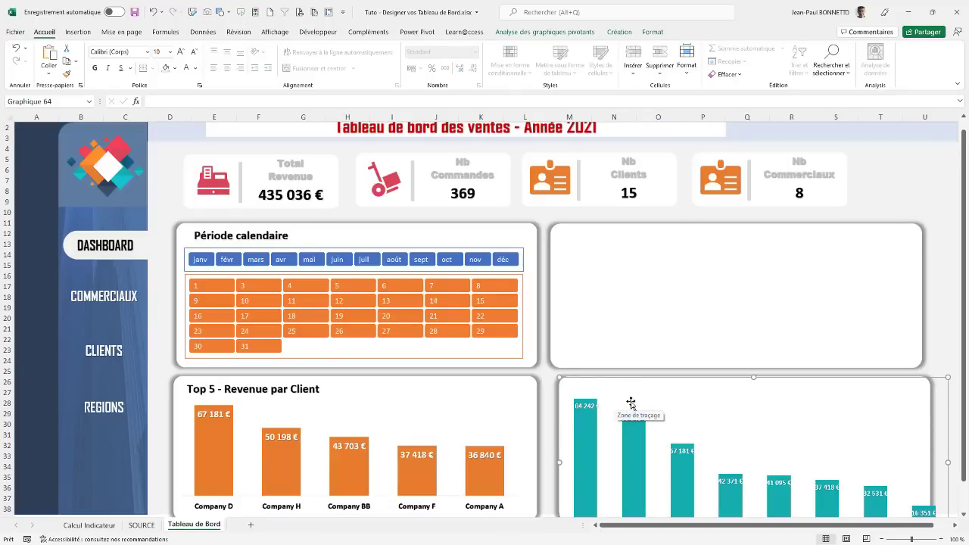
# Step: Reduce the pasted Commerciaux chart's height and width so that it fits inside its white card
pyautogui.scroll(-6, 653, 393)
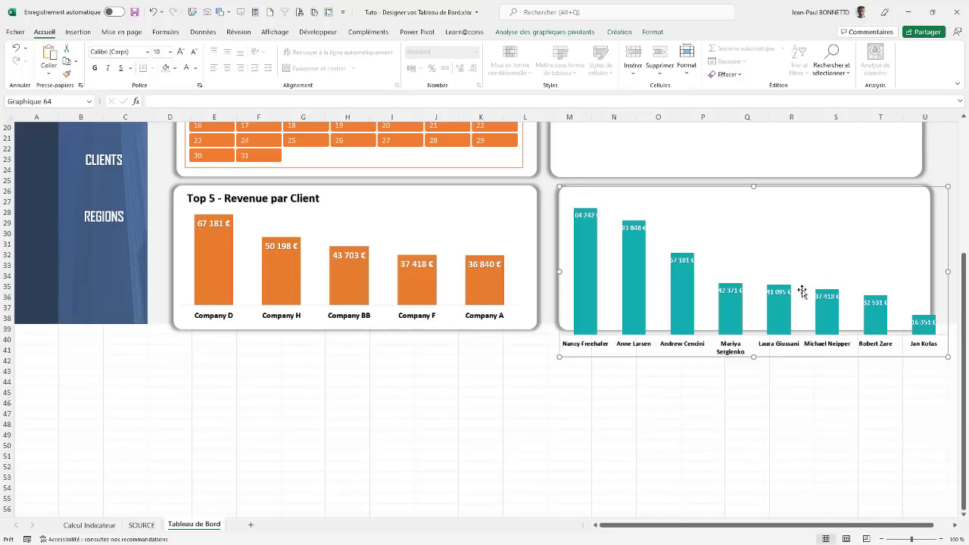
pyautogui.moveTo(753, 357); pyautogui.dragTo(755, 324)
pyautogui.moveTo(947, 256); pyautogui.dragTo(926, 260)
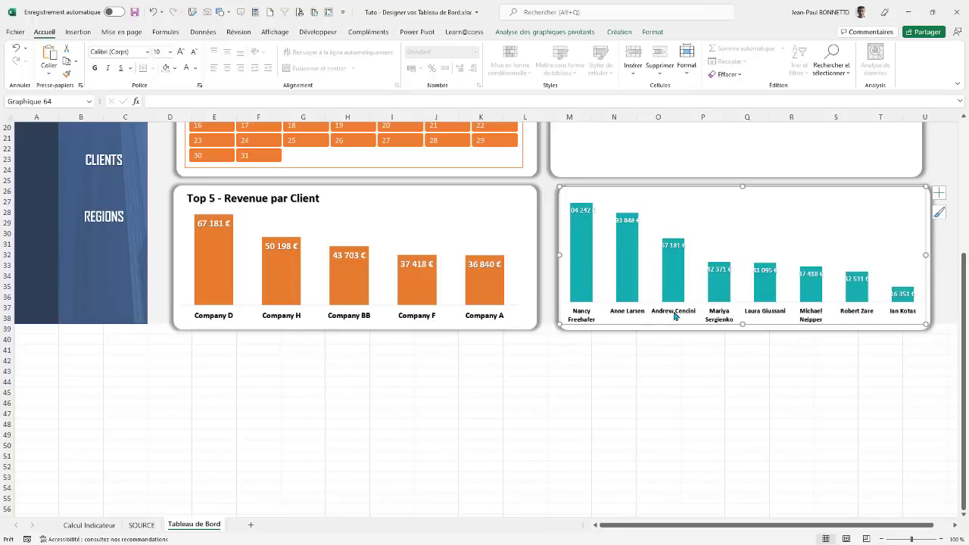
# Step: Set the gap width of the Commerciaux chart's columns to 46%, close the formatting pane and deselect the chart
pyautogui.rightClick(631, 256)
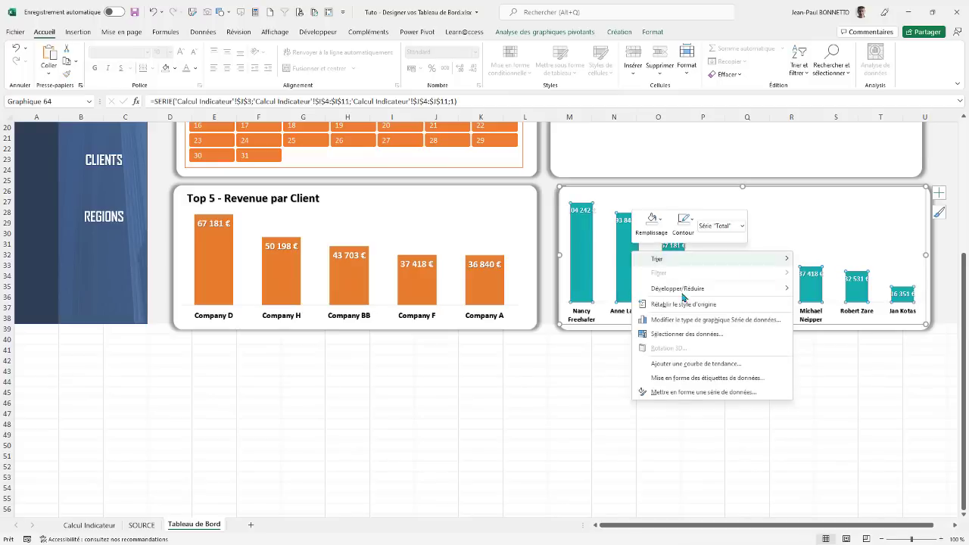
pyautogui.click(704, 391)
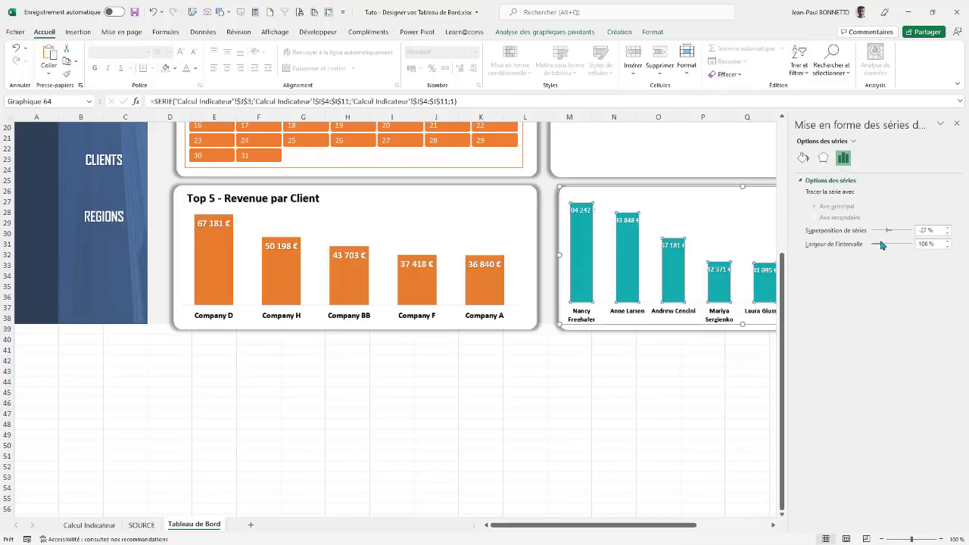
pyautogui.moveTo(882, 245); pyautogui.dragTo(879, 249)
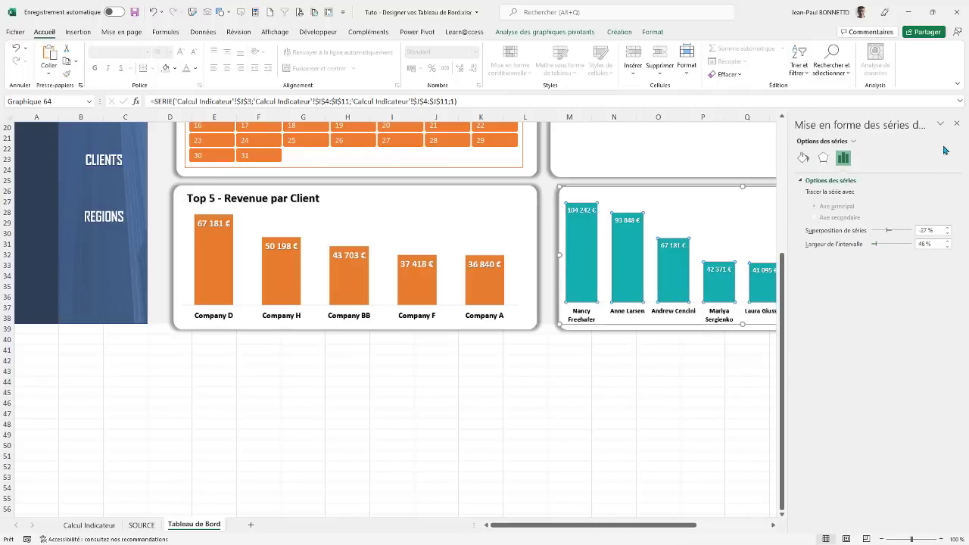
pyautogui.click(958, 124)
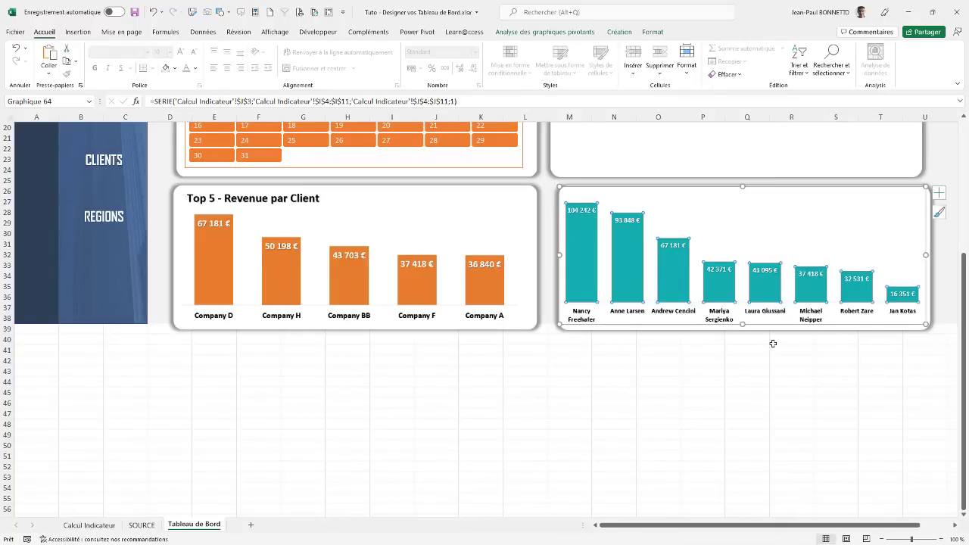
pyautogui.click(540, 402)
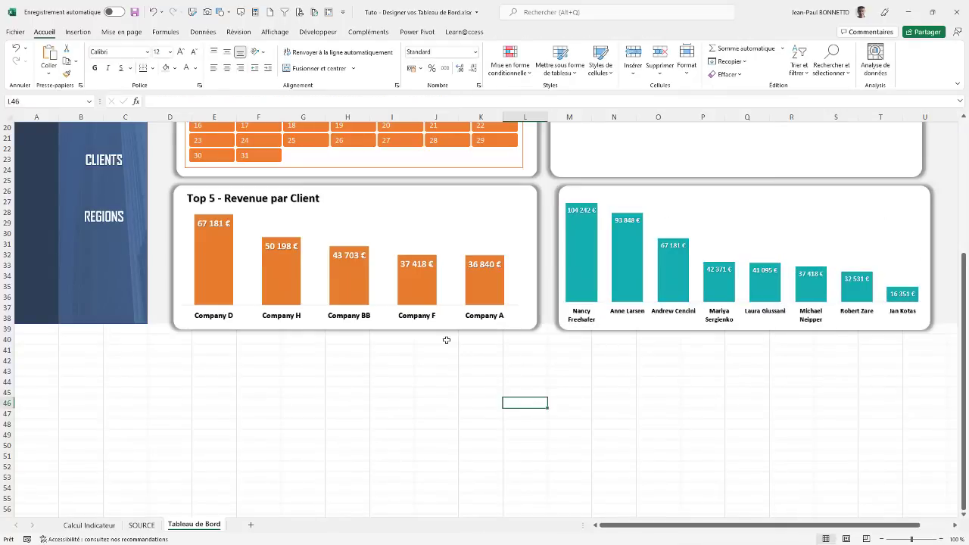
# Step: Move the Top 5 client chart lower in its card to clear the title text box
pyautogui.click(291, 197)
pyautogui.click(271, 196)
pyautogui.click(268, 192)
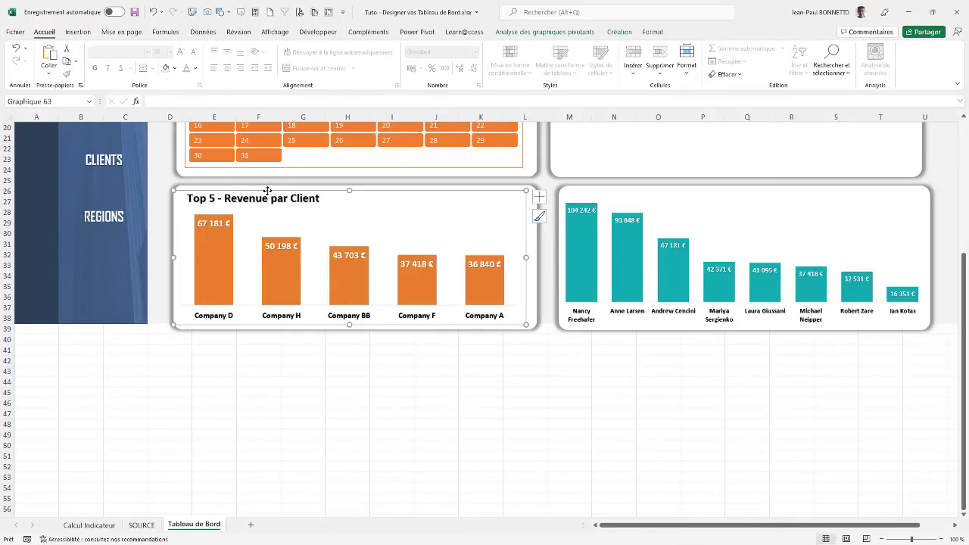
pyautogui.click(209, 200)
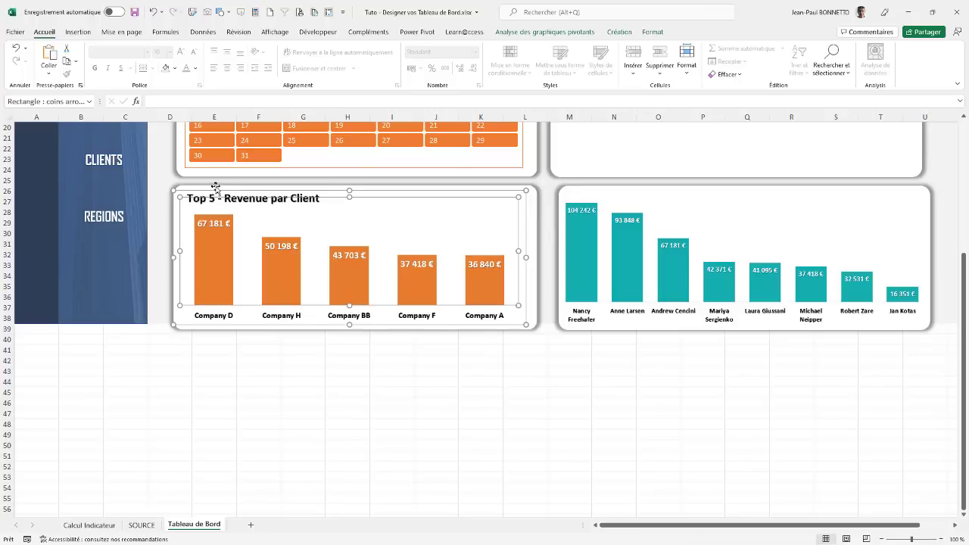
pyautogui.click(217, 192)
pyautogui.click(321, 203)
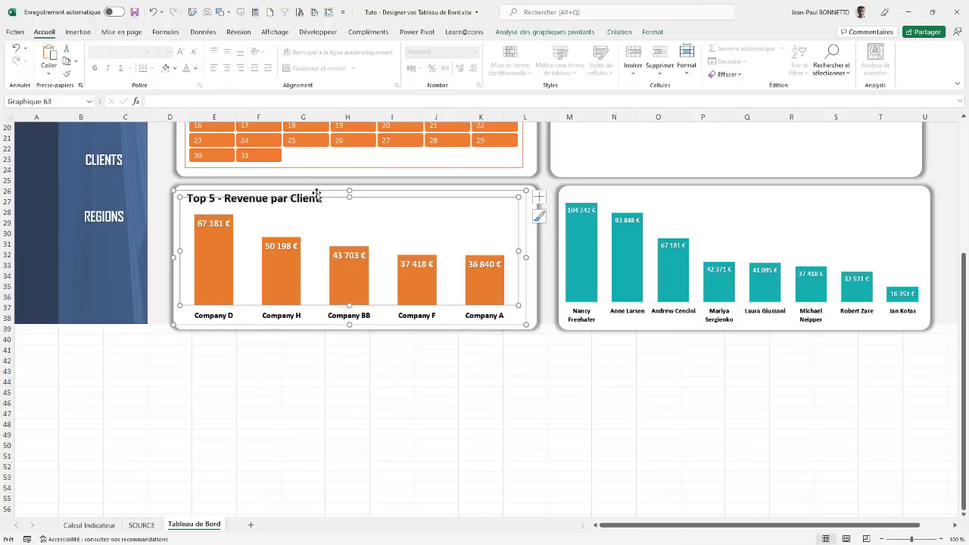
pyautogui.click(318, 191)
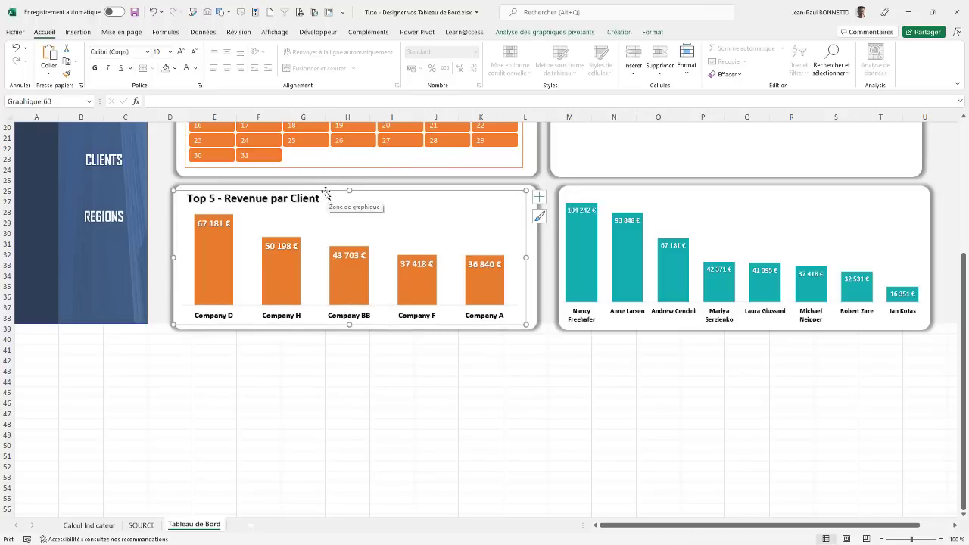
pyautogui.moveTo(325, 193); pyautogui.dragTo(321, 211)
# Step: Bring the Top 5 - Revenue par Client title to the front, move its chart back up inside the card and enlarge the plot area
pyautogui.click(299, 197)
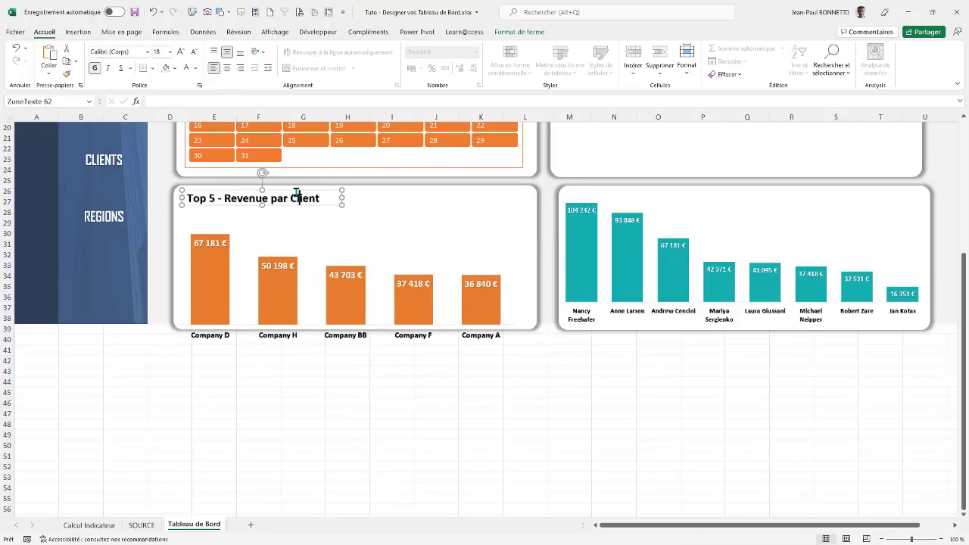
pyautogui.click(520, 32)
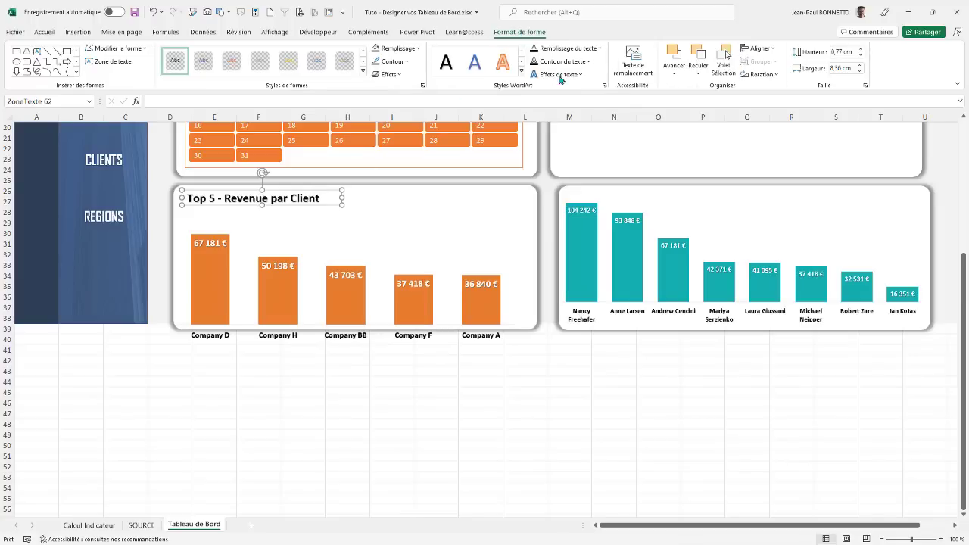
pyautogui.click(675, 74)
pyautogui.click(690, 102)
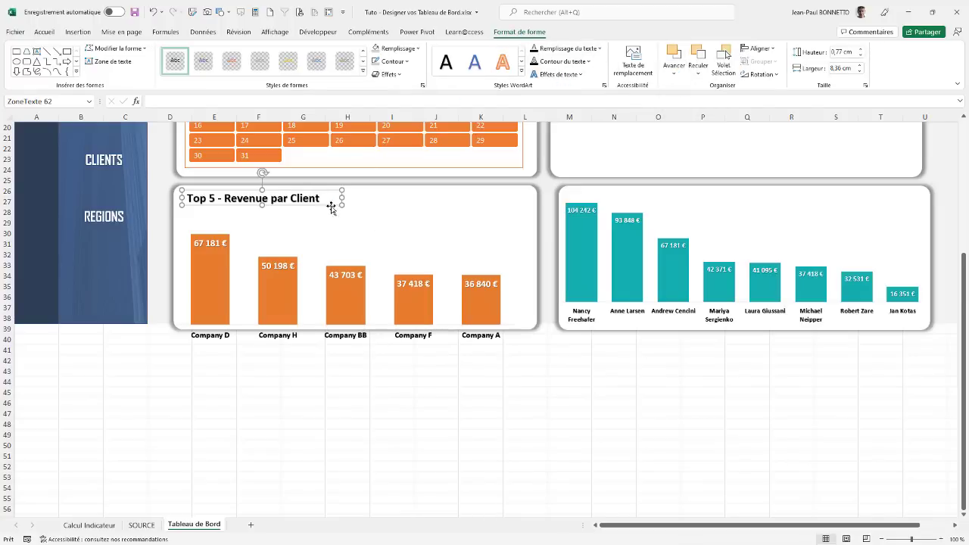
pyautogui.click(357, 253)
pyautogui.moveTo(345, 209); pyautogui.dragTo(381, 184)
# Step: Duplicate the Top 5 title onto the Commerciaux card, change its text to Total Revenue par commerciaux and widen it to fit one line
pyautogui.click(271, 199)
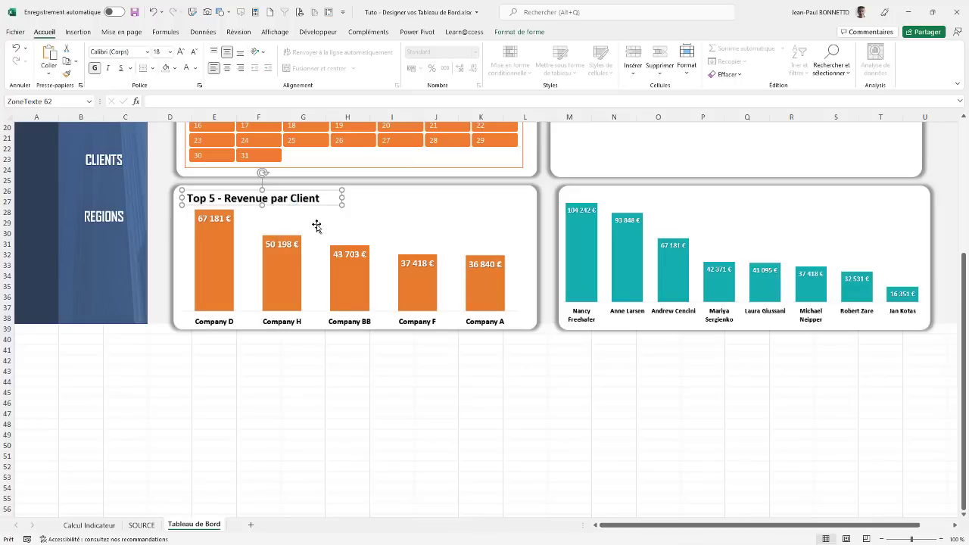
pyautogui.hotkey('ctrl', 'd')
pyautogui.moveTo(322, 216); pyautogui.dragTo(694, 198)
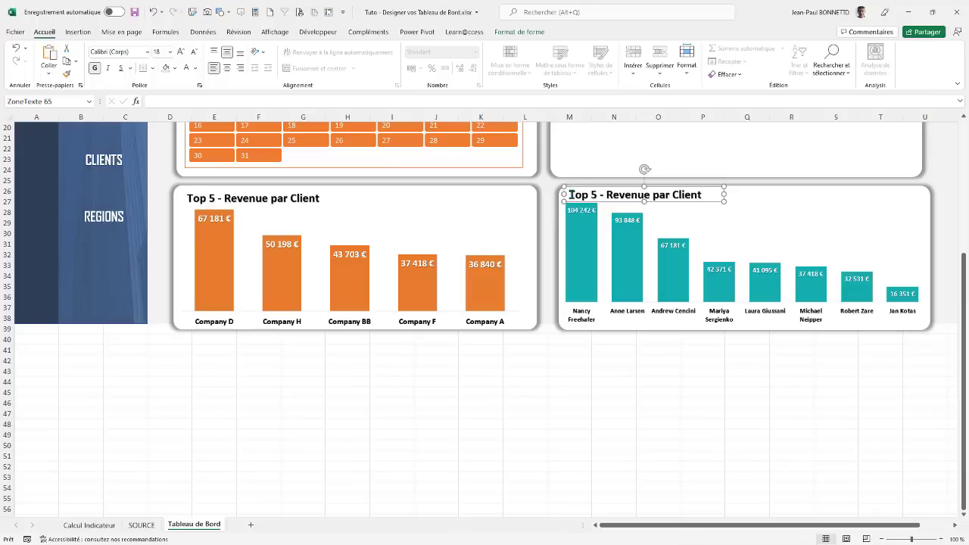
pyautogui.moveTo(570, 195); pyautogui.dragTo(744, 197)
pyautogui.write('Total')
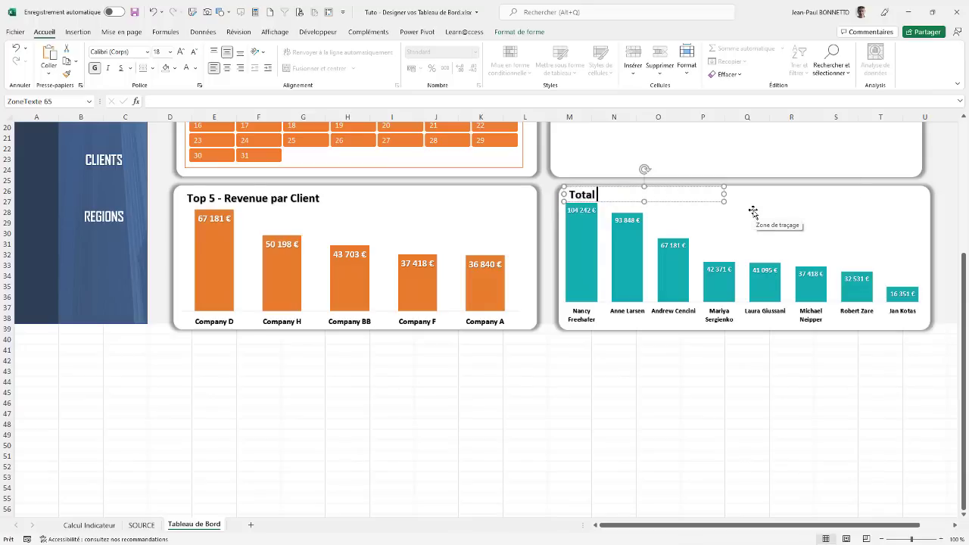
pyautogui.write('evenue par commerciaux')
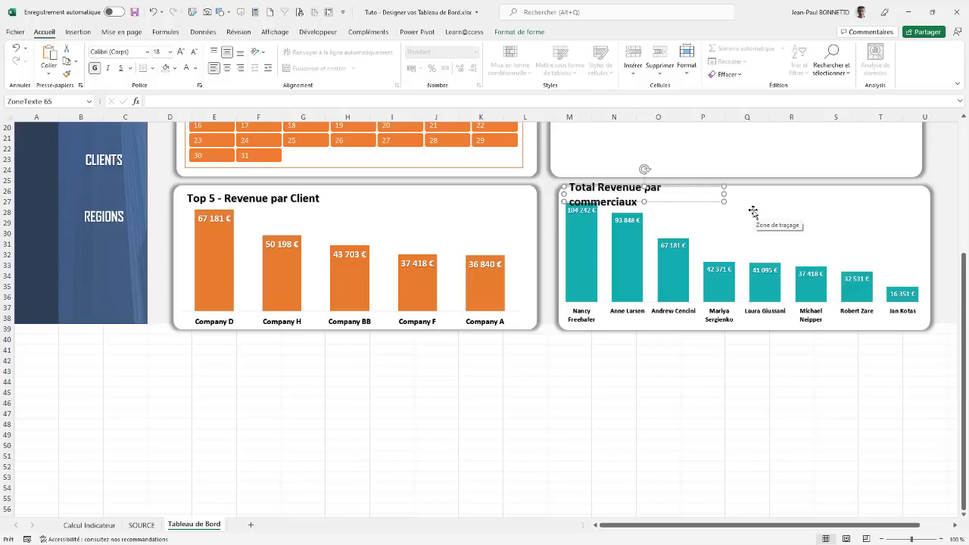
pyautogui.moveTo(721, 193); pyautogui.dragTo(751, 197)
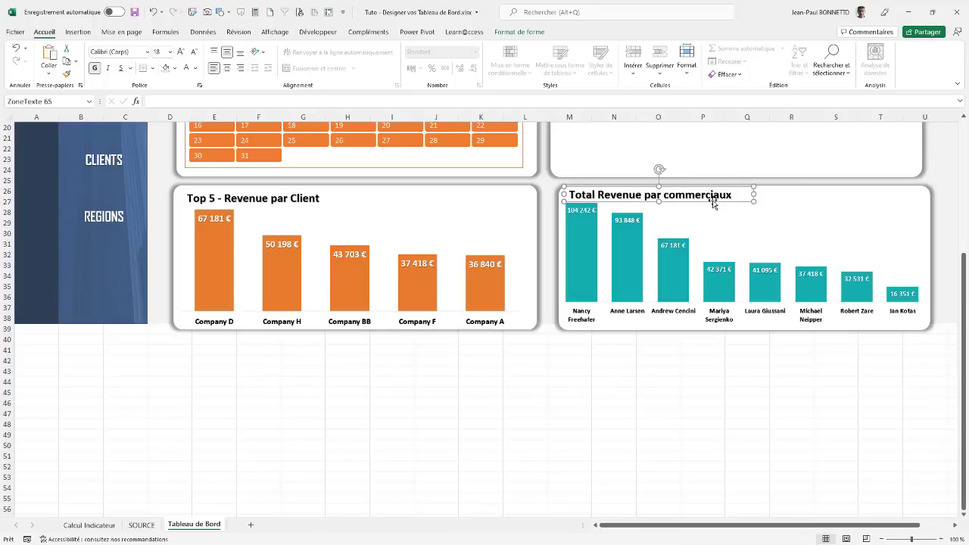
# Step: Lower the top edge of the Commerciaux chart's plot area to make room for the title
pyautogui.click(736, 237)
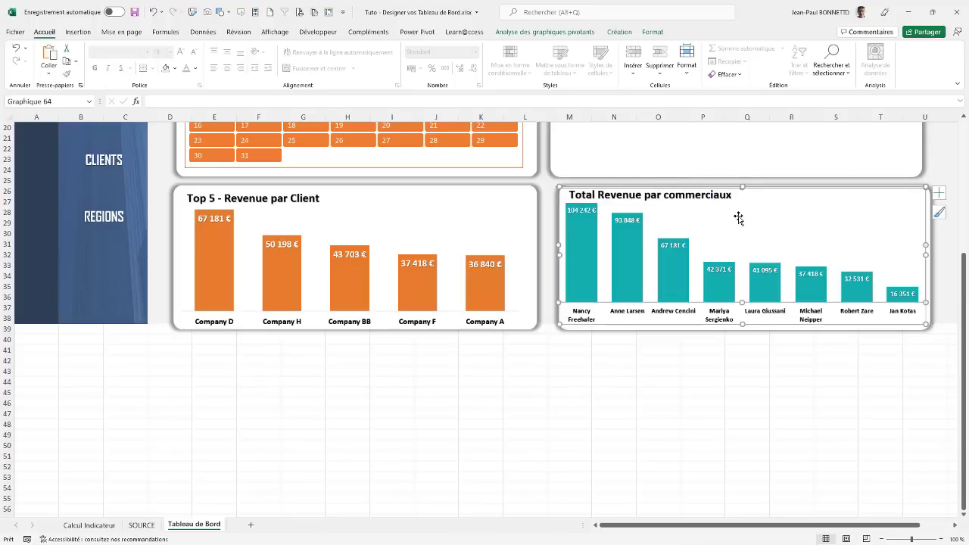
pyautogui.moveTo(742, 190); pyautogui.dragTo(742, 200)
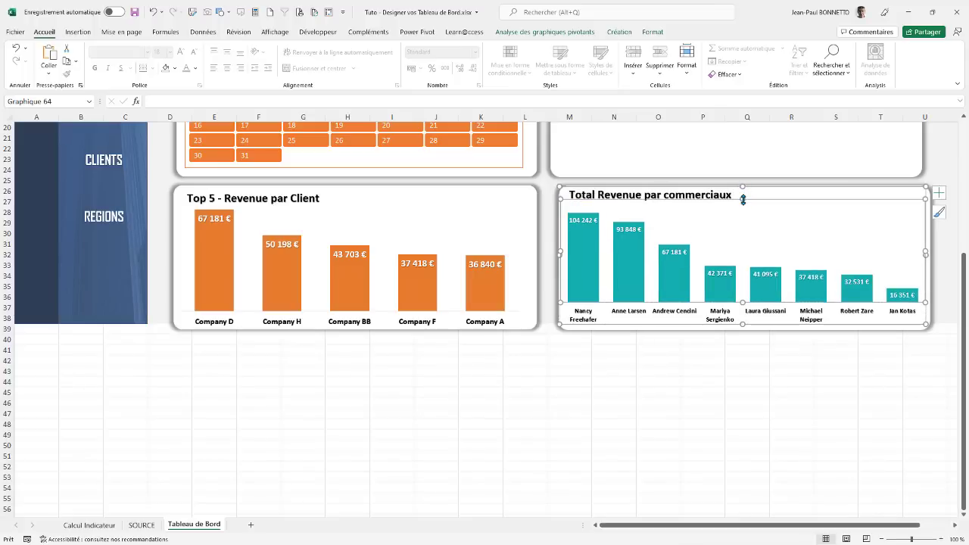
pyautogui.click(753, 196)
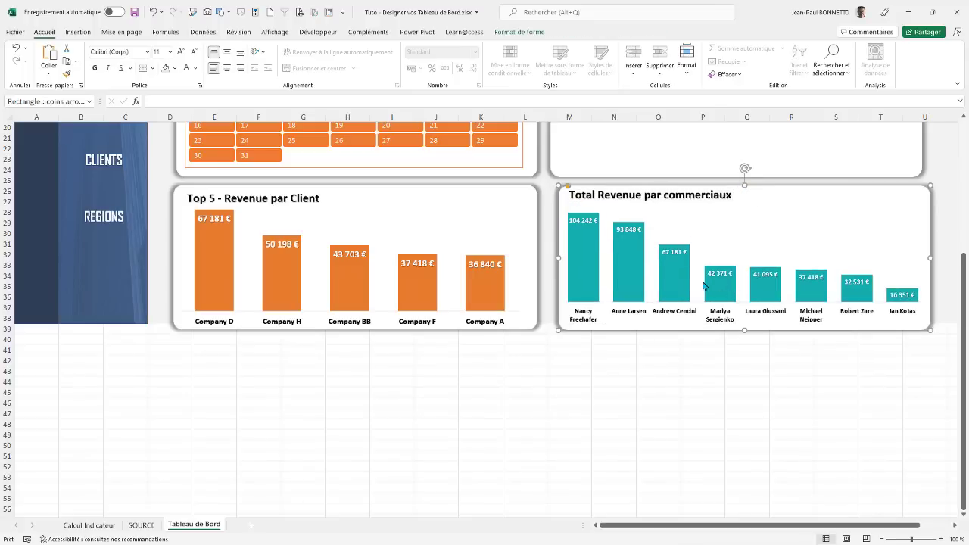
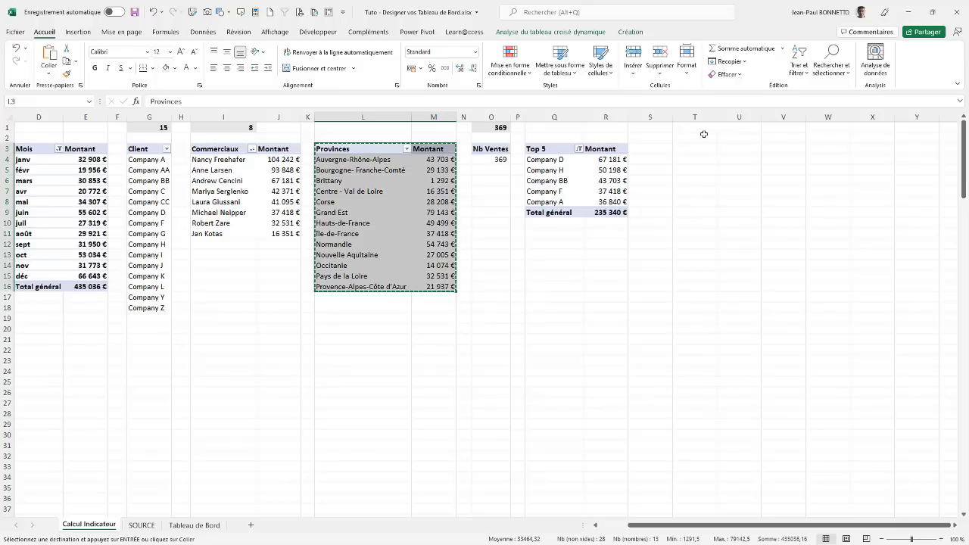
# Step: Paste the copied Provinces pivot table at T3 on the Calcul Indicateur sheet and narrow column S
pyautogui.write("Provinces\tMontant Auvergne-Rhône-Alpes\t43 703 € Bourgogne- Franche-Comté\t29 133 € Brittany\t1 292 € Centre - Val de Loire\t16 351 € Corse\t28 208 € Grand Est\t79 143 € Hauts-de-France\t49 499 € Île-de-France\t37 418 € Normandie\t54 743 € Nouvelle Aquitaine\t27 005 € Occitanie\t14 074 € Pays de la Loire\t32 531 € Provence-Alpes-Côte d'Azur\t21 937 €")
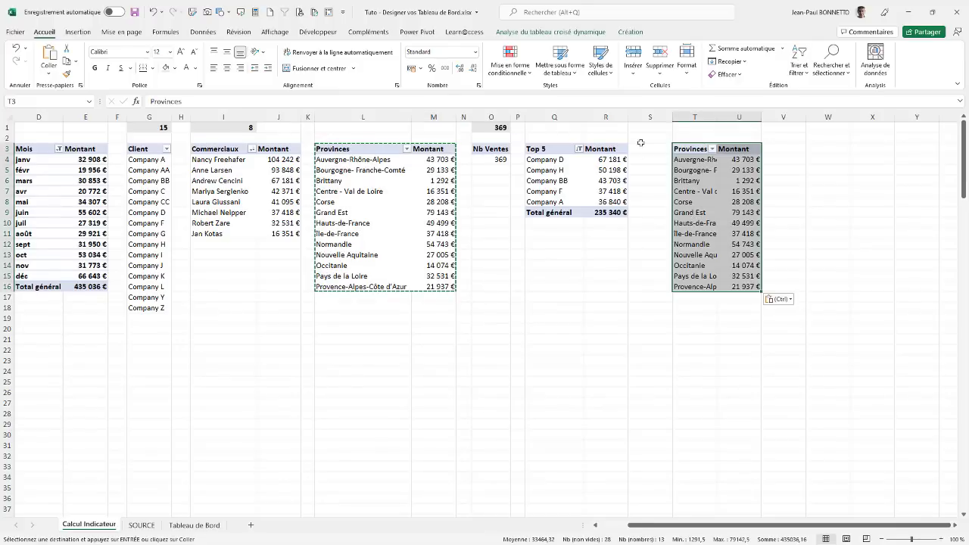
pyautogui.moveTo(670, 119); pyautogui.dragTo(645, 136)
# Step: Replace the Provinces row field with Revenue in the pasted pivot table at T3
pyautogui.click(571, 33)
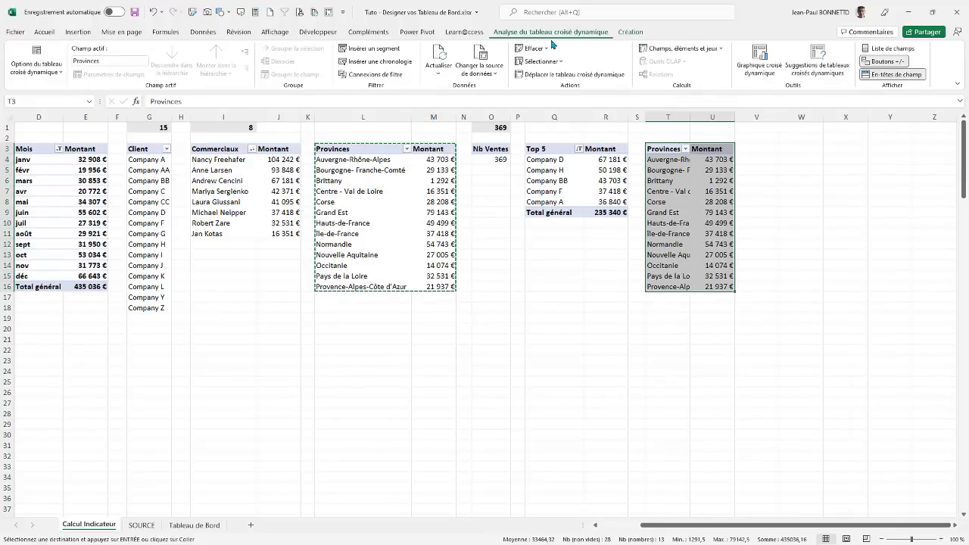
pyautogui.click(890, 48)
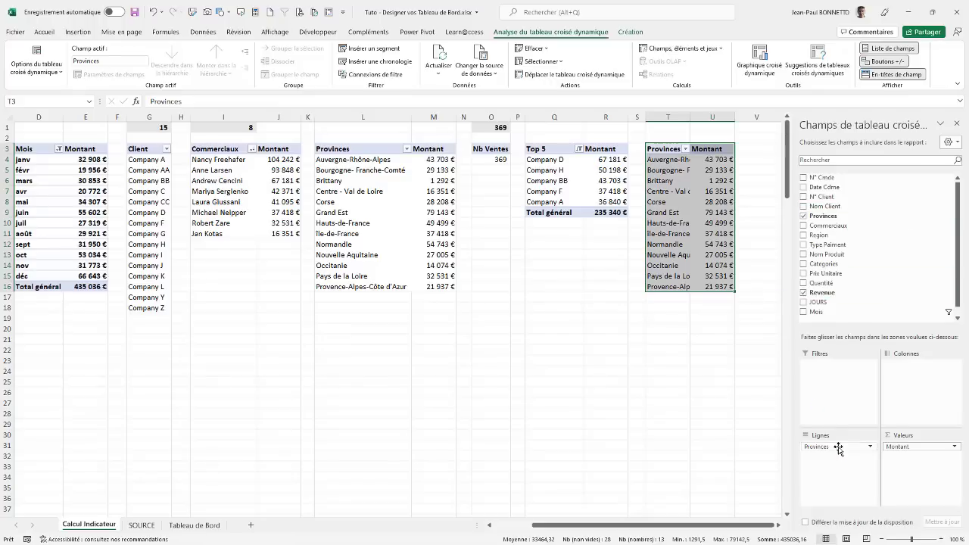
pyautogui.moveTo(837, 446); pyautogui.dragTo(689, 450)
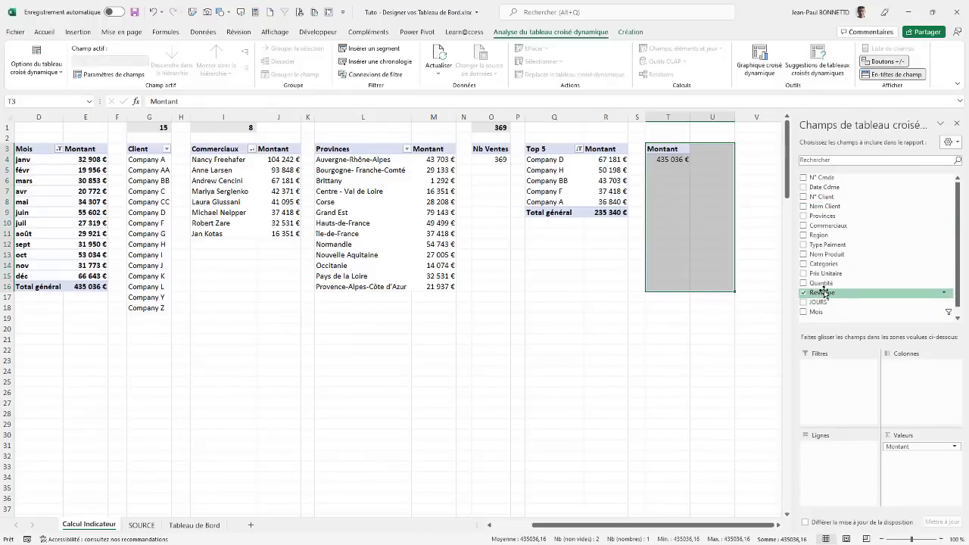
pyautogui.moveTo(823, 293); pyautogui.dragTo(838, 454)
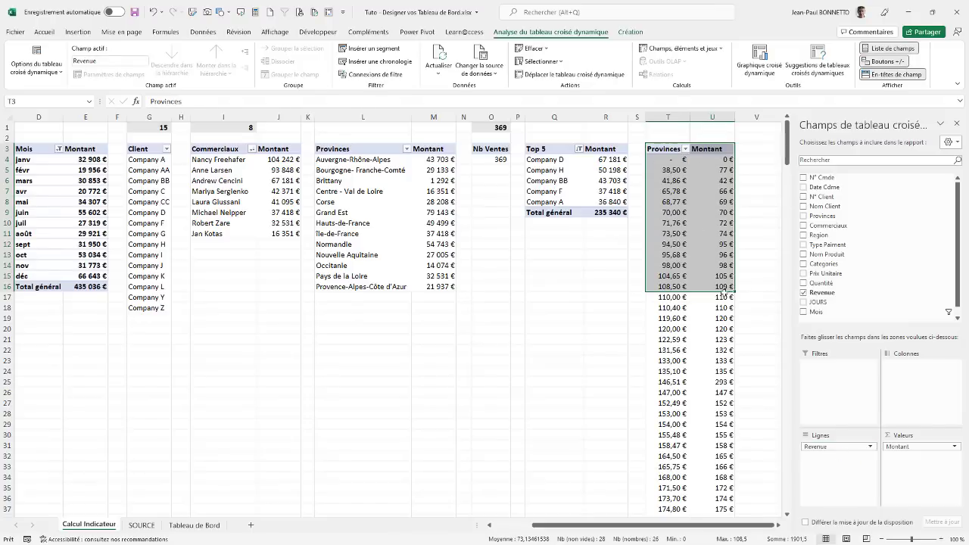
# Step: Summarize the Montant values of the pivot table at T3 by count (Nb)
pyautogui.click(719, 179)
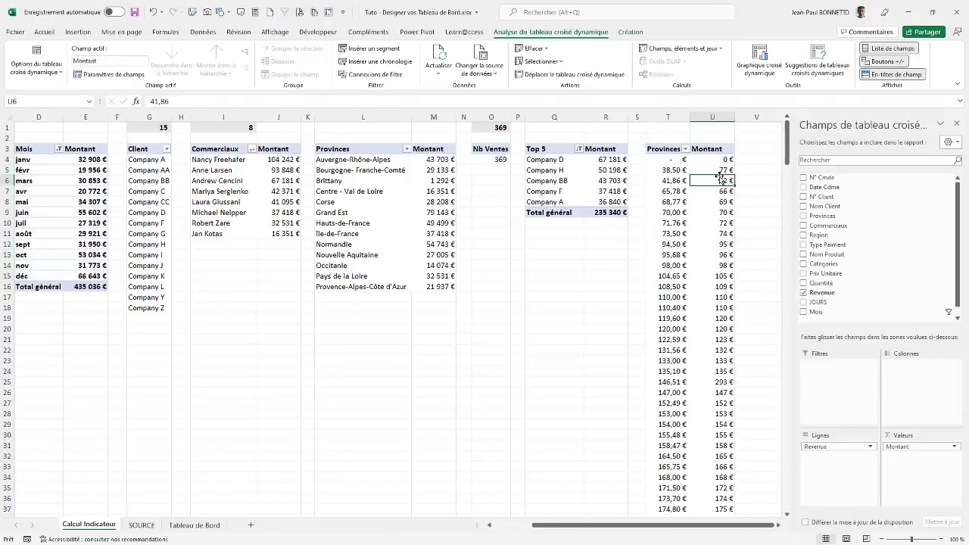
pyautogui.rightClick(719, 181)
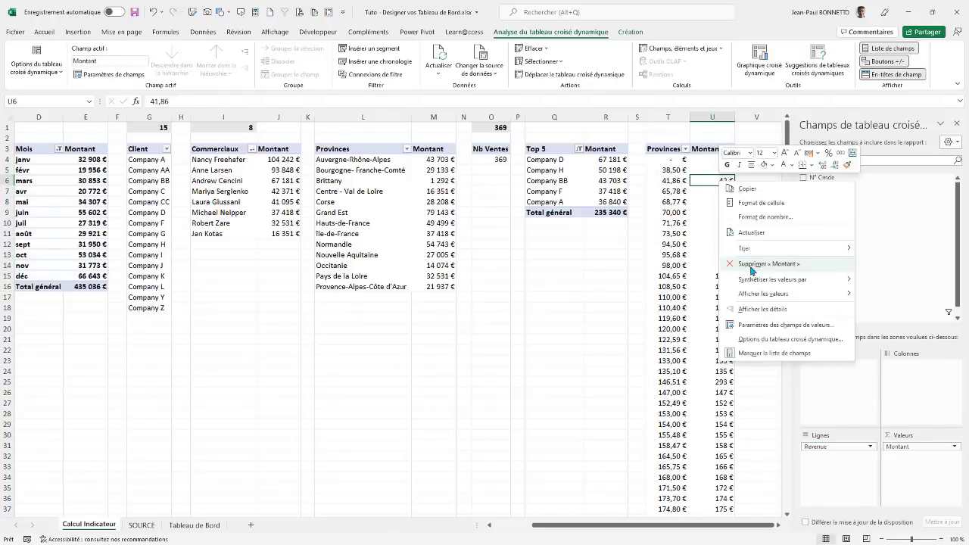
pyautogui.moveTo(771, 279)
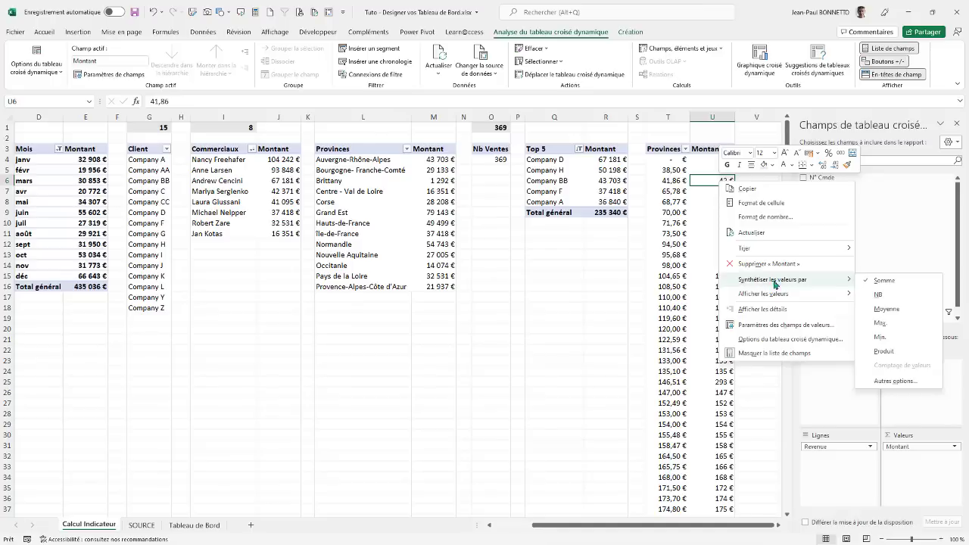
pyautogui.click(879, 295)
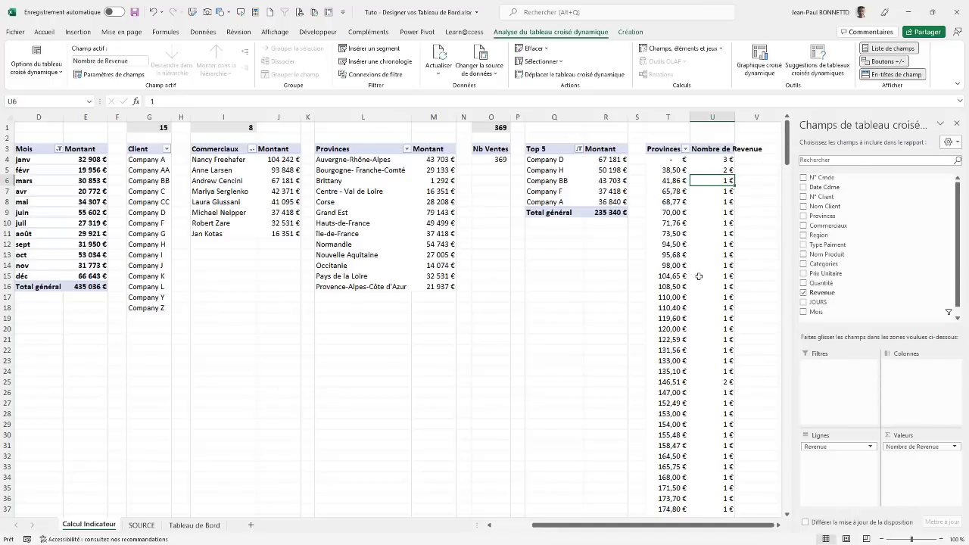
# Step: Group the Revenue row values of the pivot table at T3 from 0 to 7938 in steps of 1000
pyautogui.rightClick(666, 192)
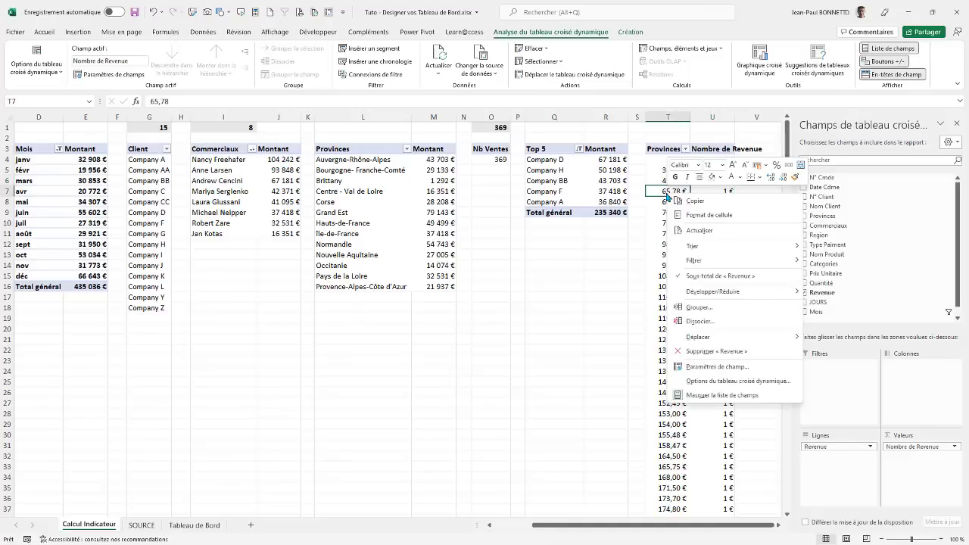
pyautogui.click(698, 307)
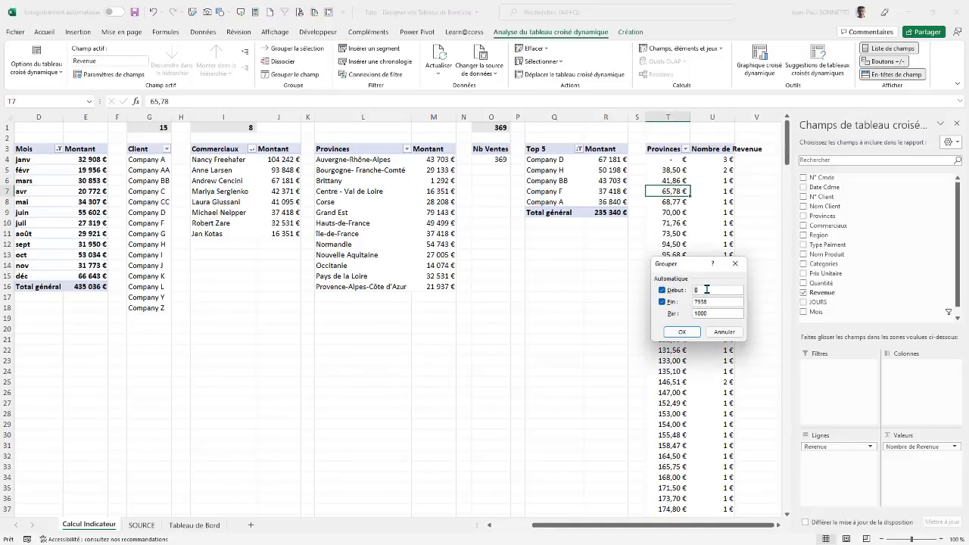
pyautogui.click(680, 332)
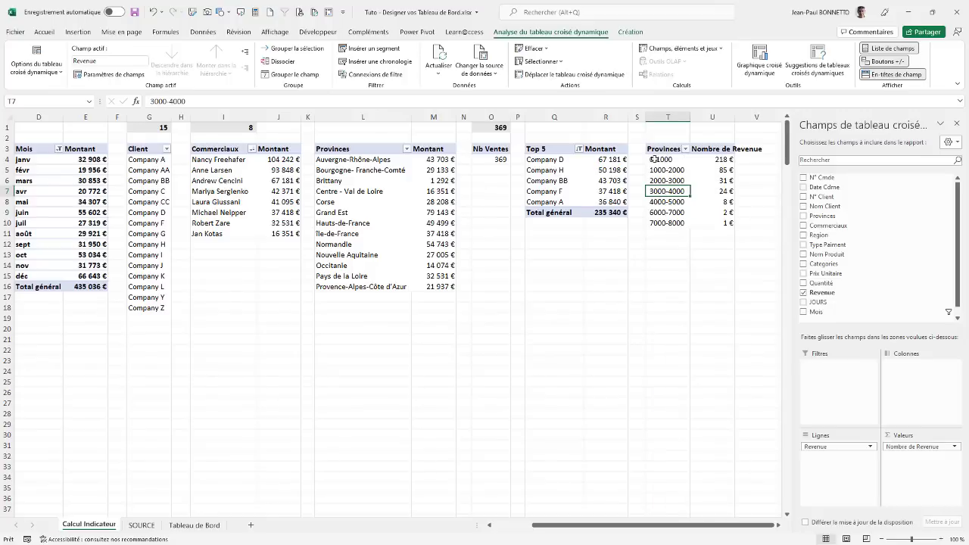
# Step: Format the pivot table's revenue count values as Nombre with 0 decimals and a thousands separator
pyautogui.rightClick(716, 168)
pyautogui.click(747, 211)
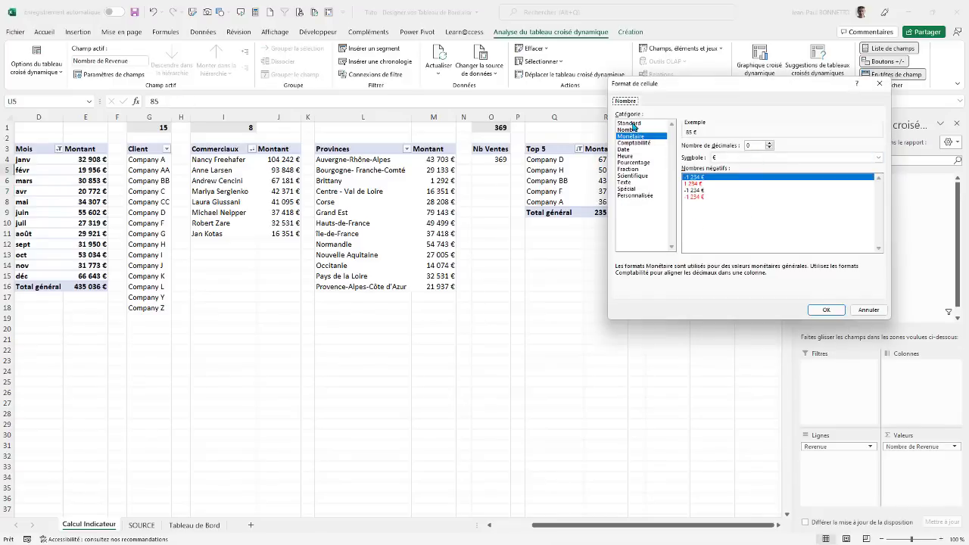
pyautogui.click(630, 130)
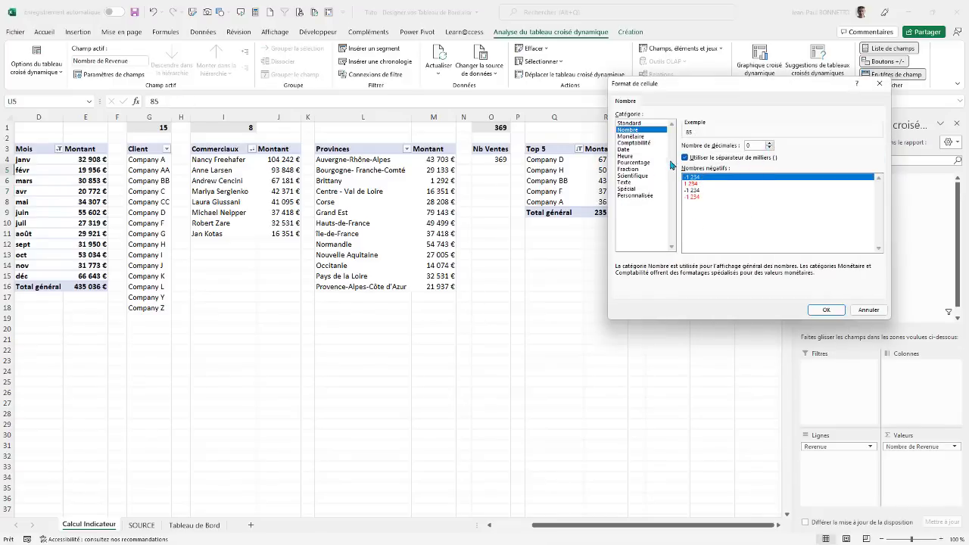
pyautogui.click(826, 310)
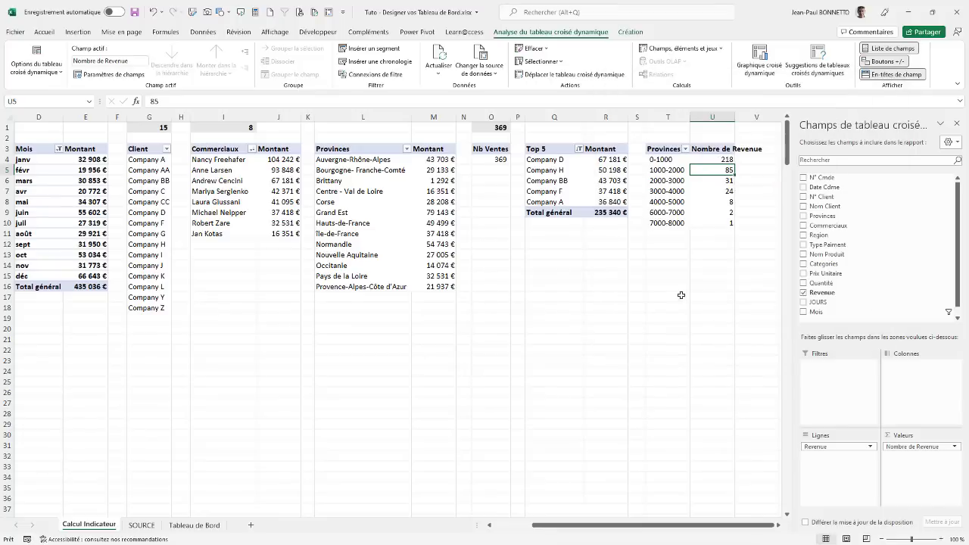
# Step: Rename the value column header of the pivot table at T3 to Nb Vente
pyautogui.click(717, 148)
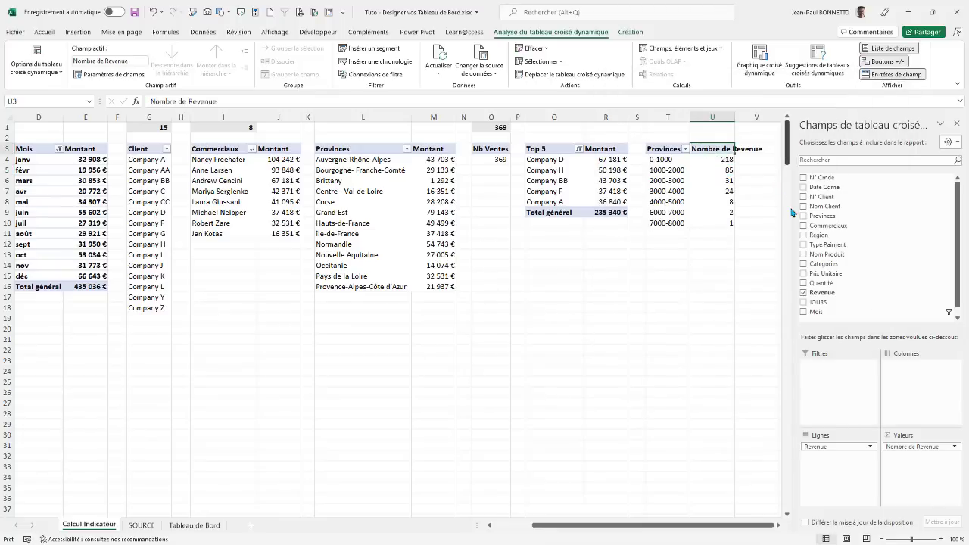
pyautogui.write('Nb')
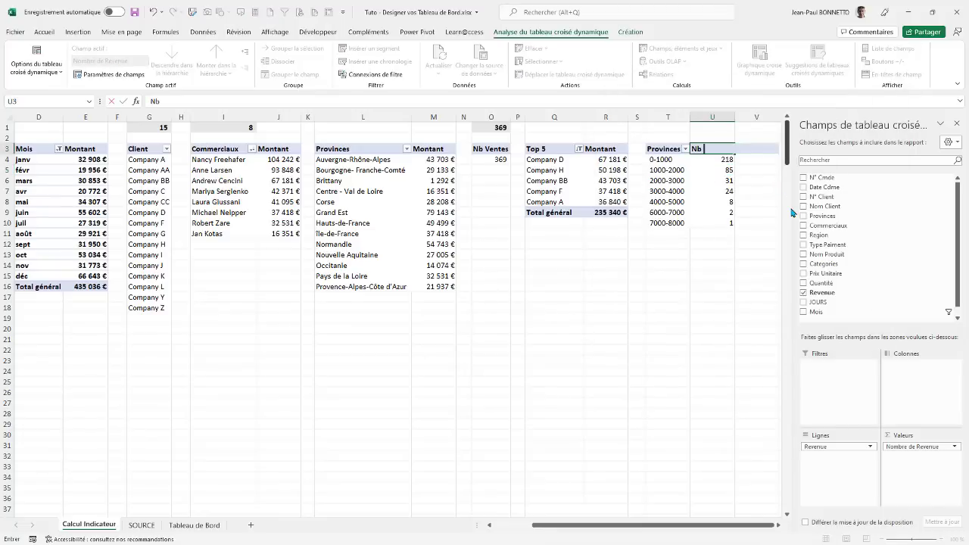
pyautogui.write(' Vent')
pyautogui.click(691, 244)
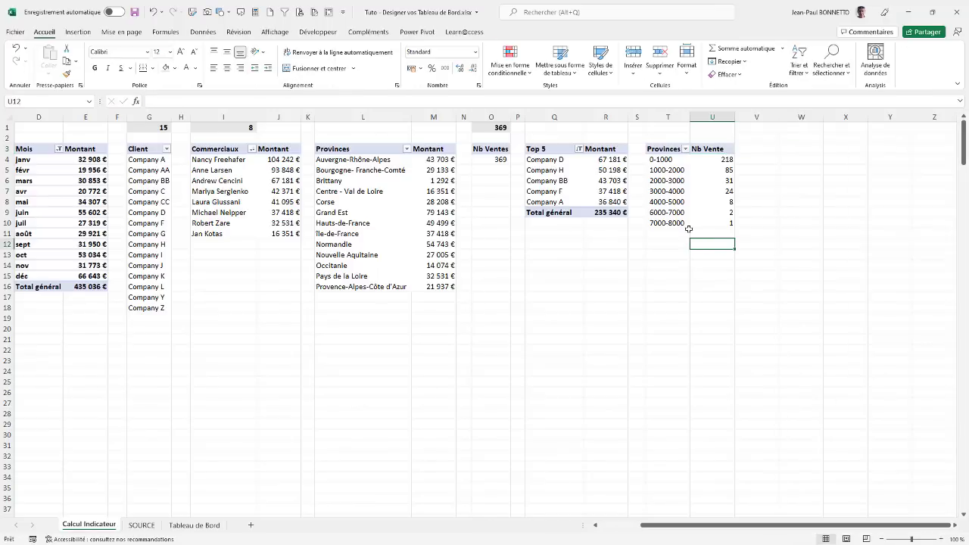
# Step: Rename the row label header of the pivot table at T3 to Tranche Montant and widen column T to fit it
pyautogui.click(663, 150)
pyautogui.write('Tranche')
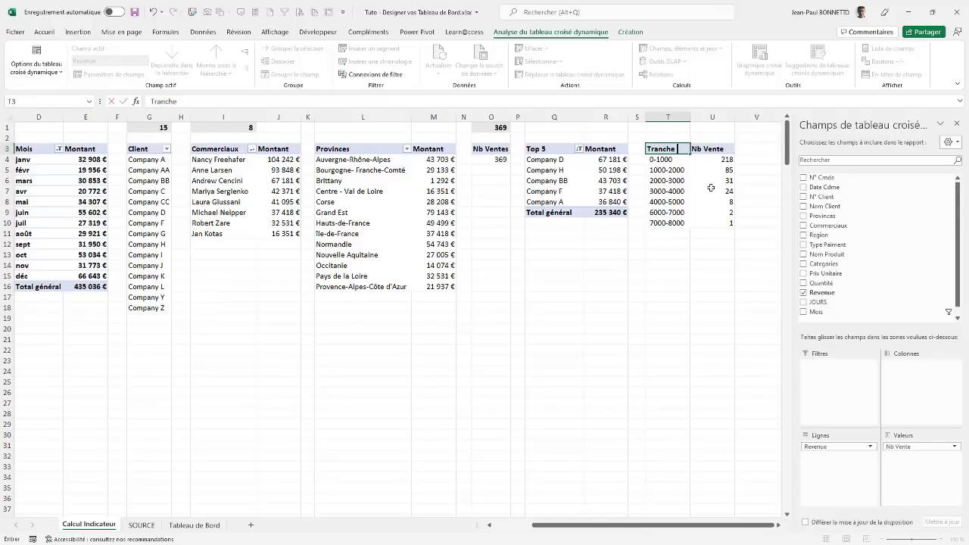
pyautogui.write(' Montant')
pyautogui.click(672, 276)
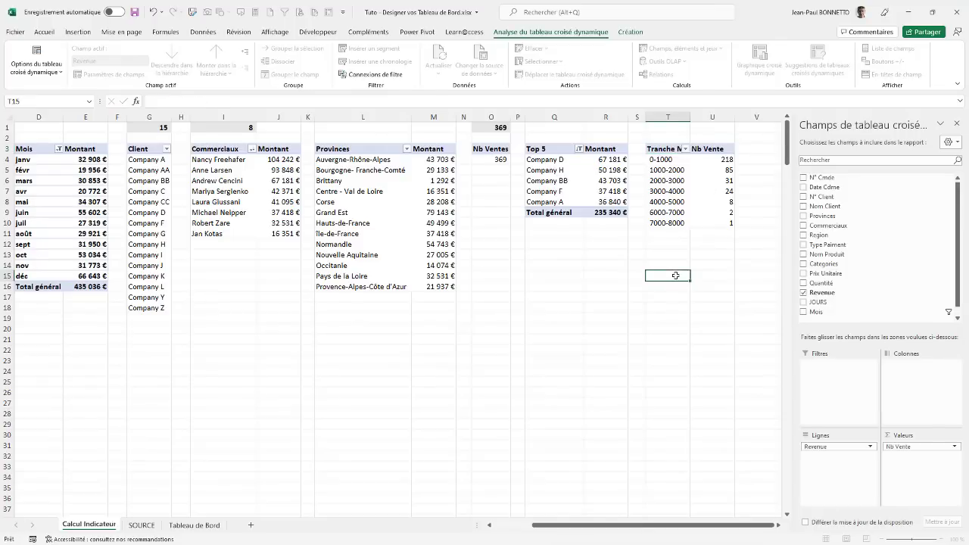
pyautogui.moveTo(690, 116); pyautogui.dragTo(720, 119)
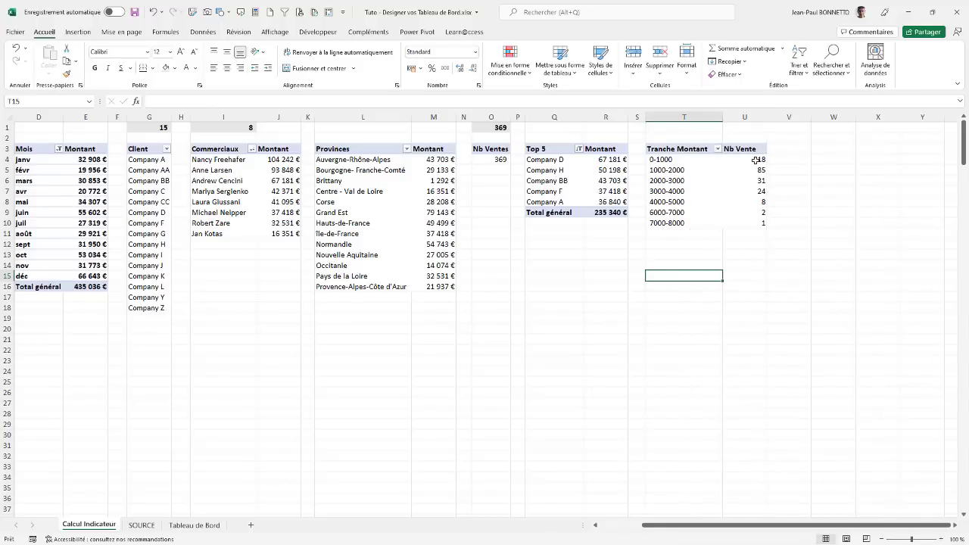
# Step: Set the end value of the Tranche Montant grouping to 4000 so higher revenue brackets are combined
pyautogui.click(669, 160)
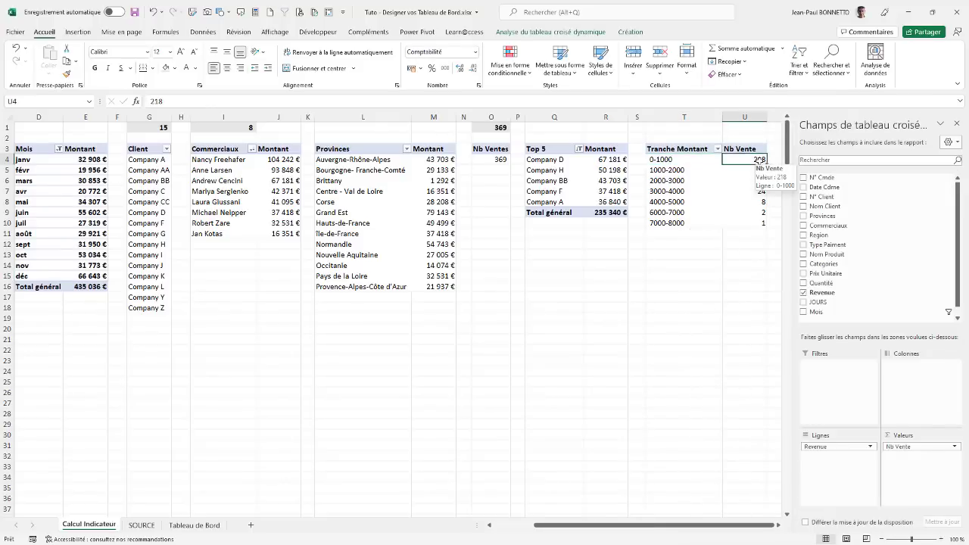
pyautogui.moveTo(661, 224)
pyautogui.mouseDown()
pyautogui.moveTo(750, 223)
pyautogui.moveTo(666, 222)
pyautogui.mouseUp()
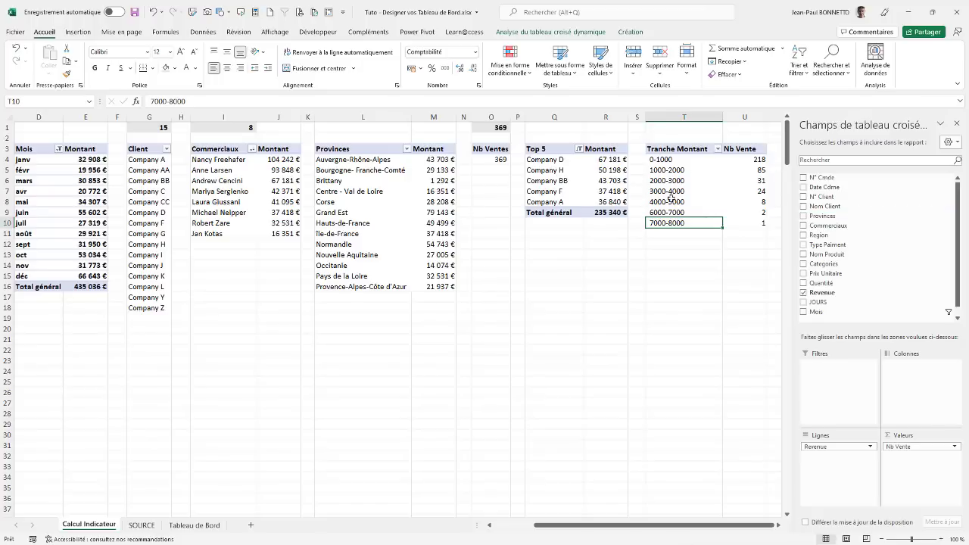
pyautogui.moveTo(666, 202); pyautogui.dragTo(665, 221)
pyautogui.rightClick(665, 209)
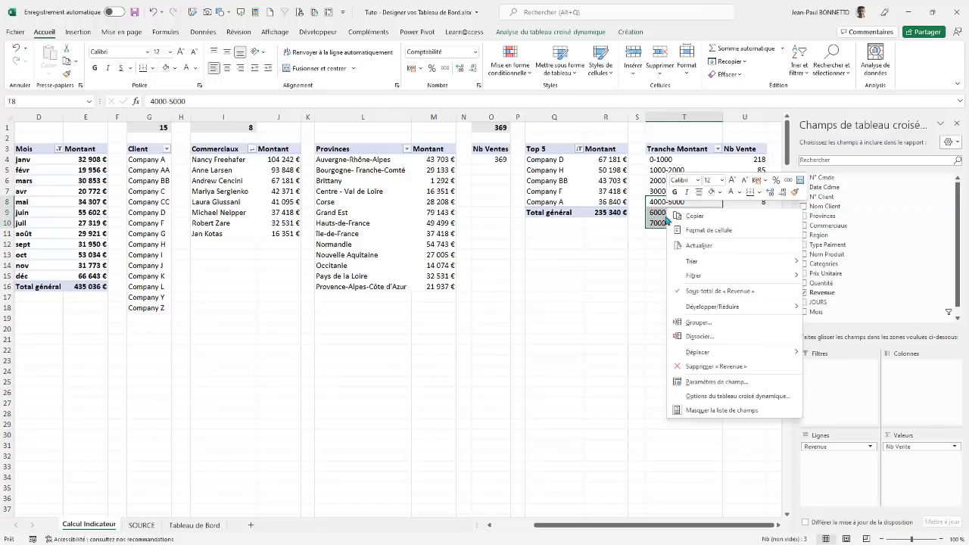
pyautogui.click(698, 322)
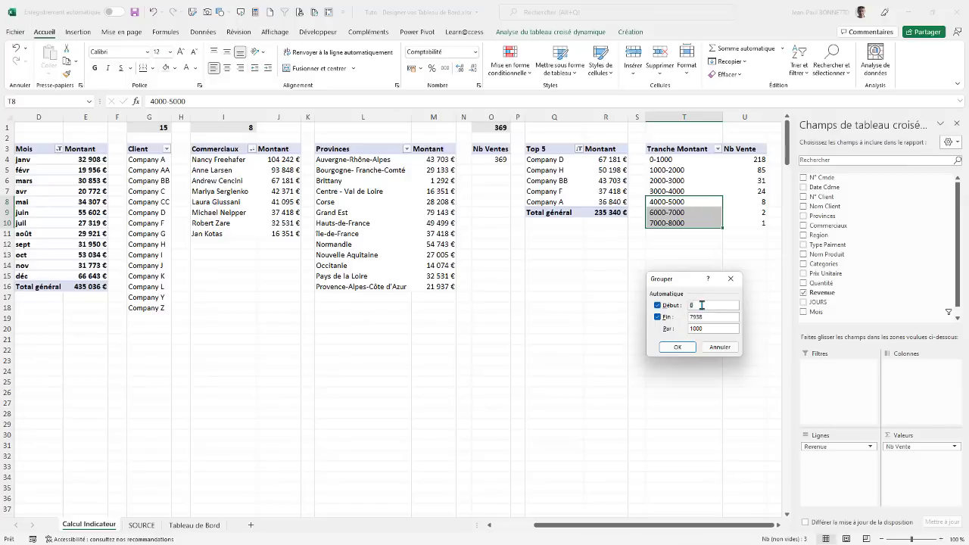
pyautogui.moveTo(715, 318); pyautogui.dragTo(659, 319)
pyautogui.write('4000')
pyautogui.click(678, 347)
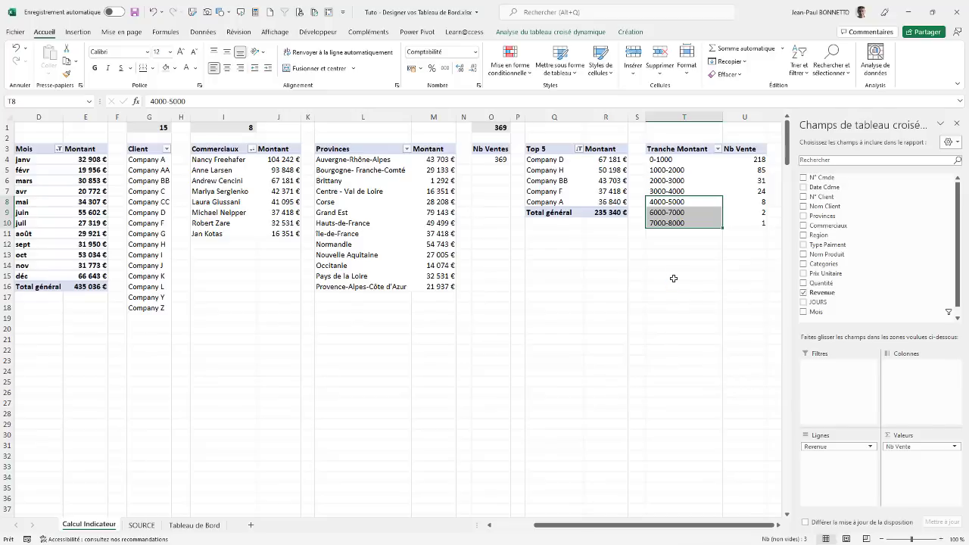
pyautogui.click(744, 198)
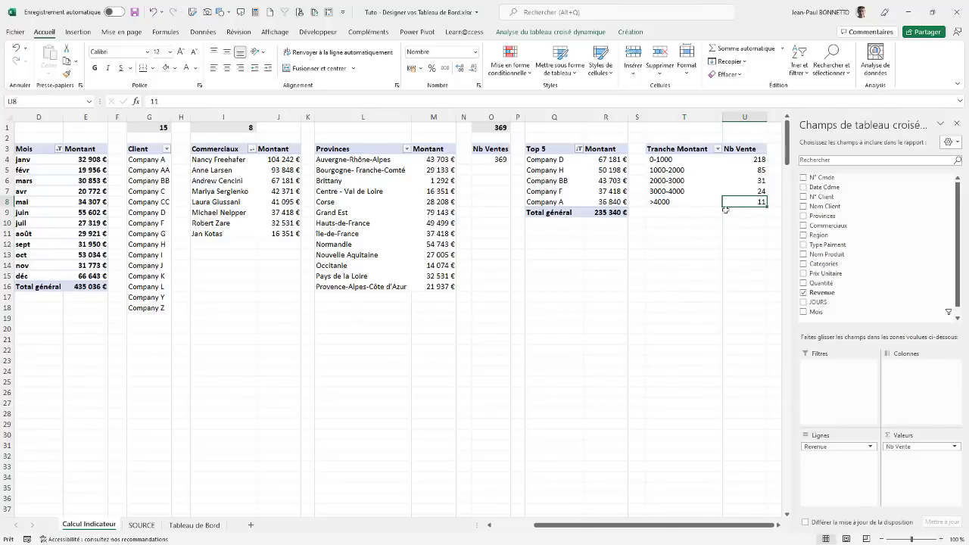
# Step: Name the Tranche Montant pivot table tcd_NbFactureTranche in its options
pyautogui.click(671, 168)
pyautogui.rightClick(676, 173)
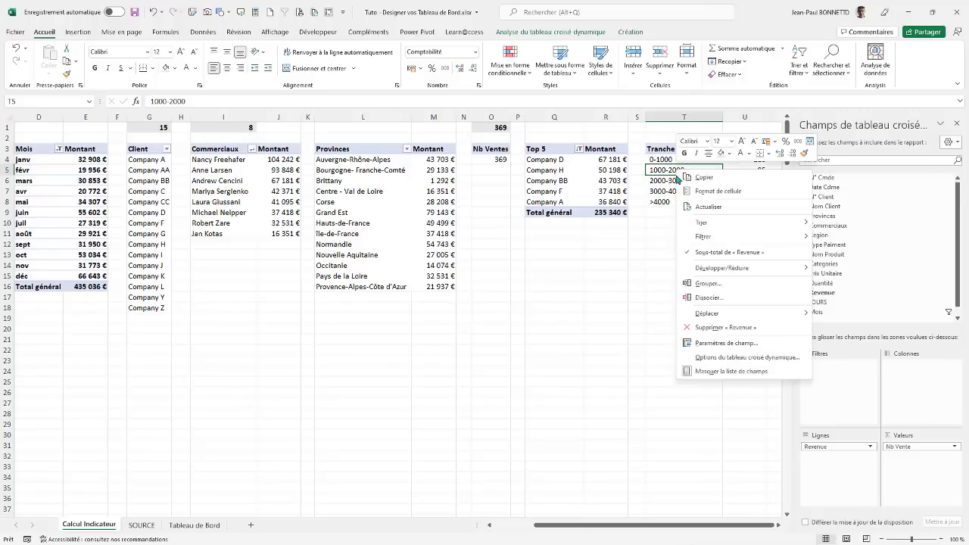
pyautogui.click(715, 358)
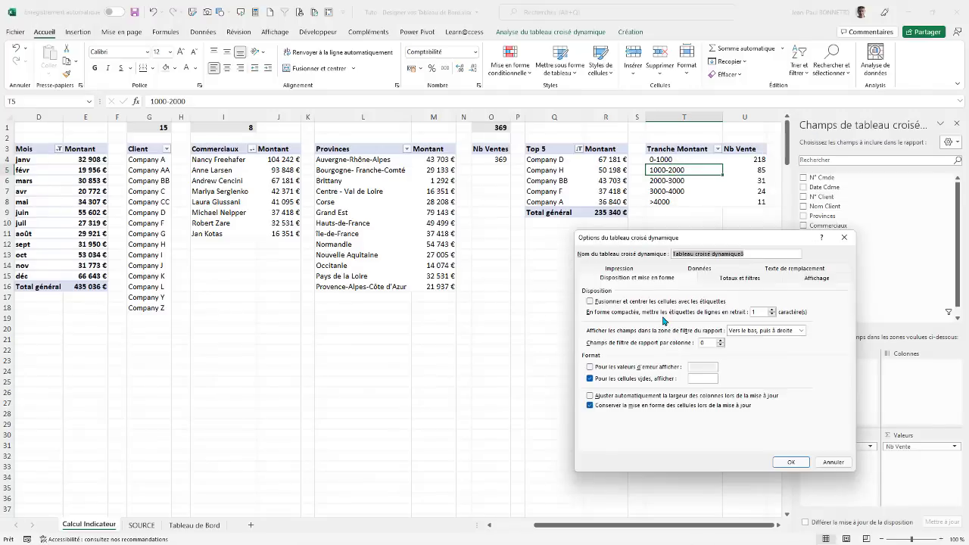
pyautogui.write('tcd_NbFactureTranche')
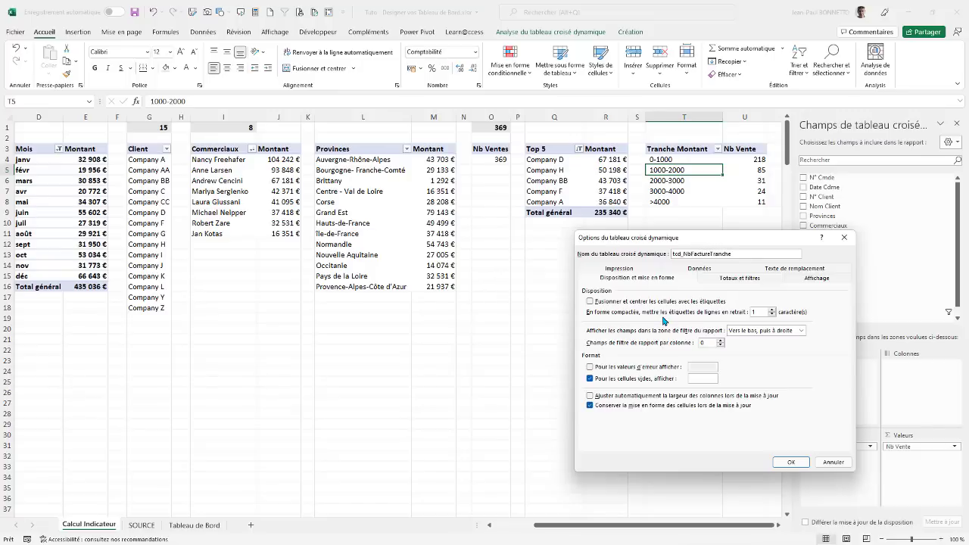
pyautogui.click(790, 462)
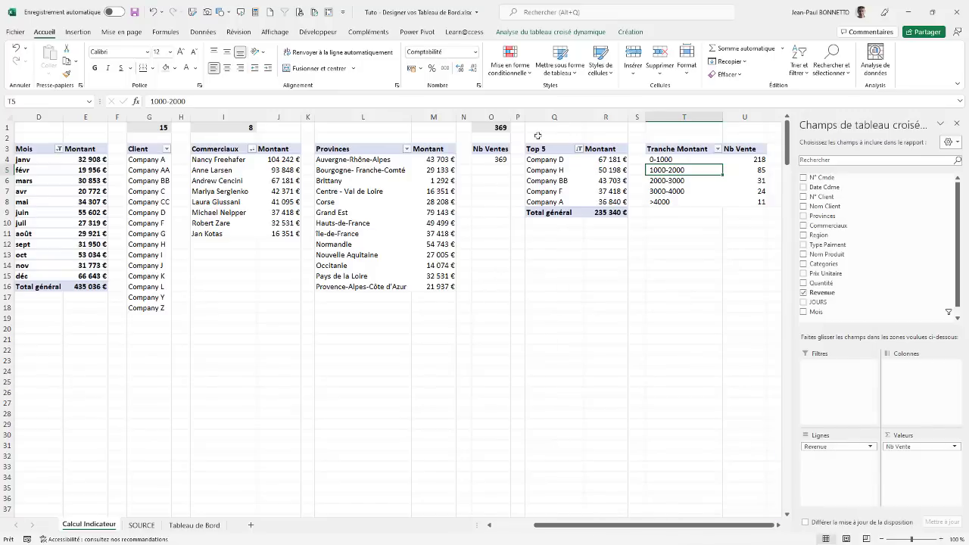
# Step: Insert a clustered bar (Barres groupées) pivot chart from the Tranche Montant pivot table and place it below the data
pyautogui.click(545, 31)
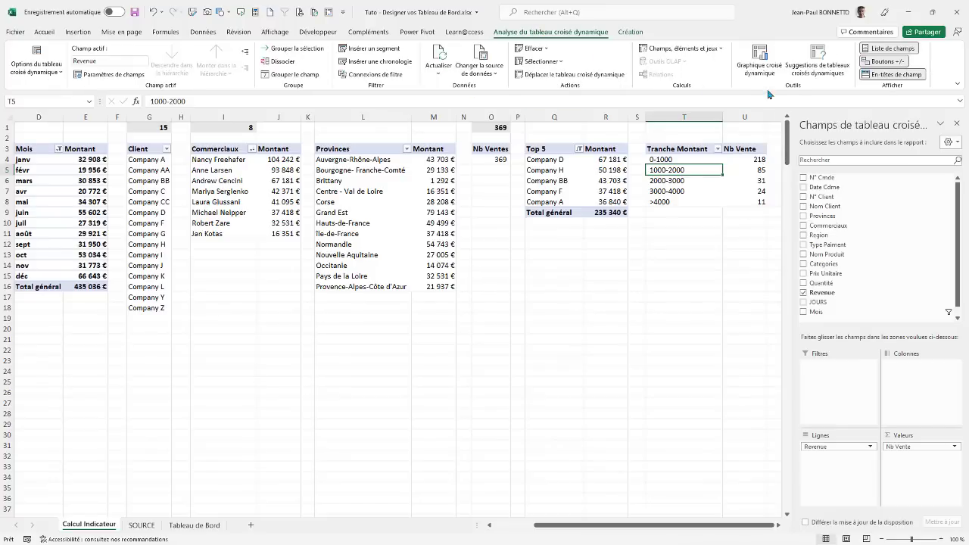
pyautogui.click(760, 61)
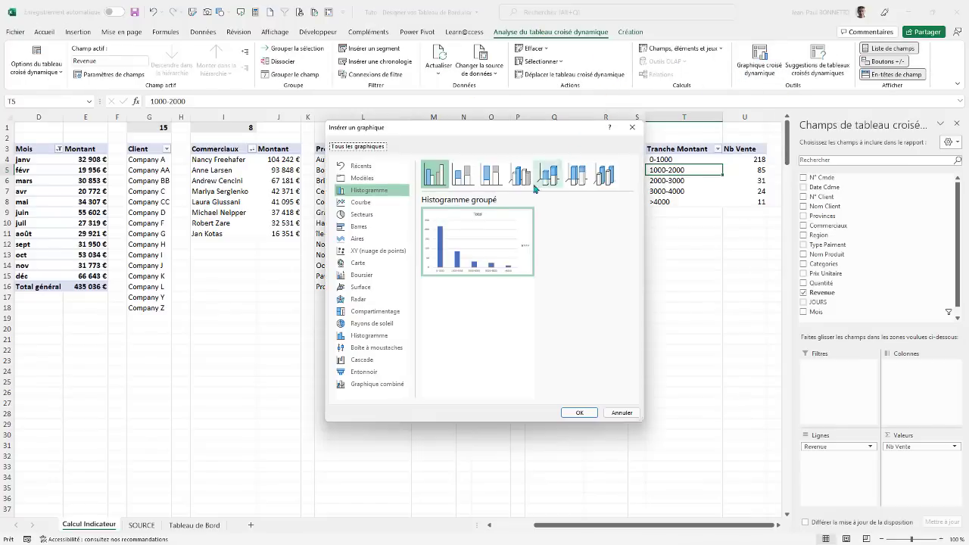
pyautogui.click(362, 226)
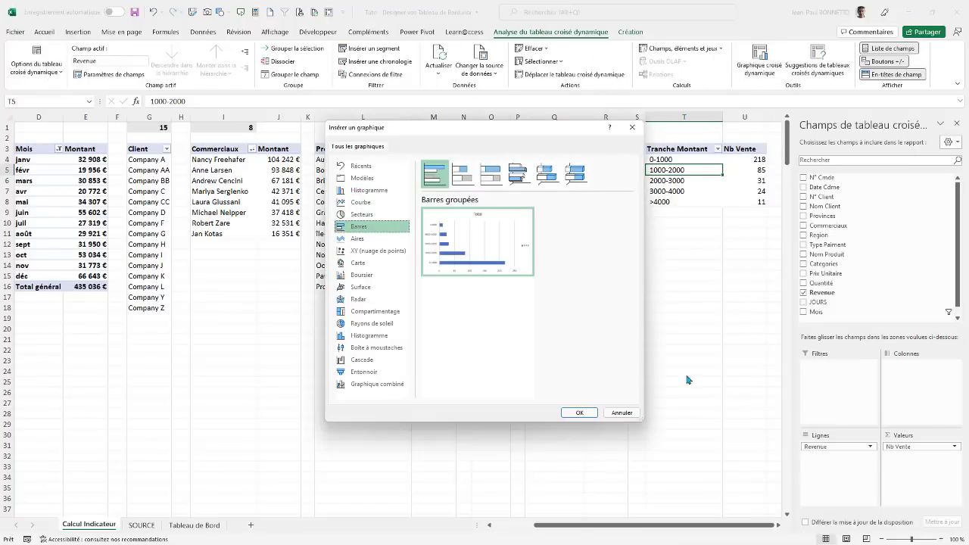
pyautogui.click(577, 413)
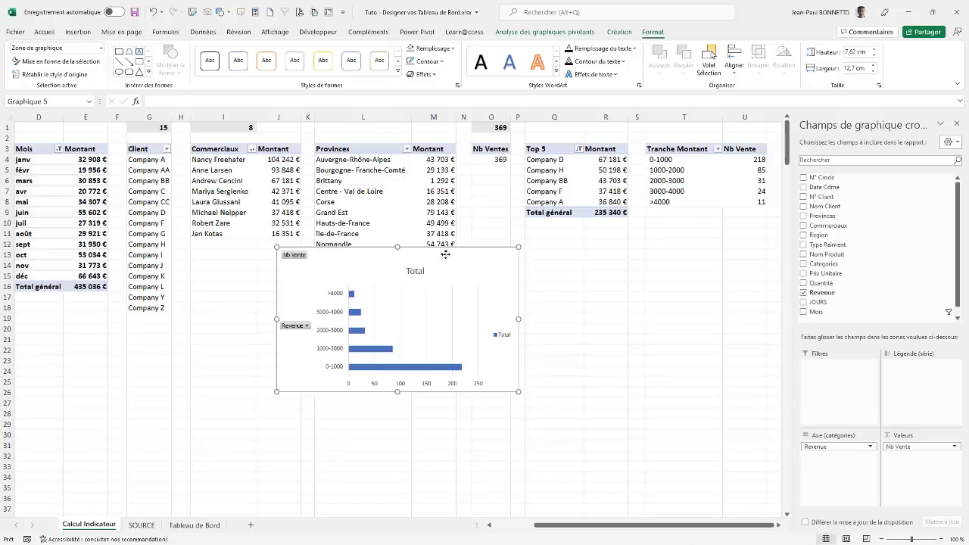
pyautogui.moveTo(461, 249); pyautogui.dragTo(408, 265)
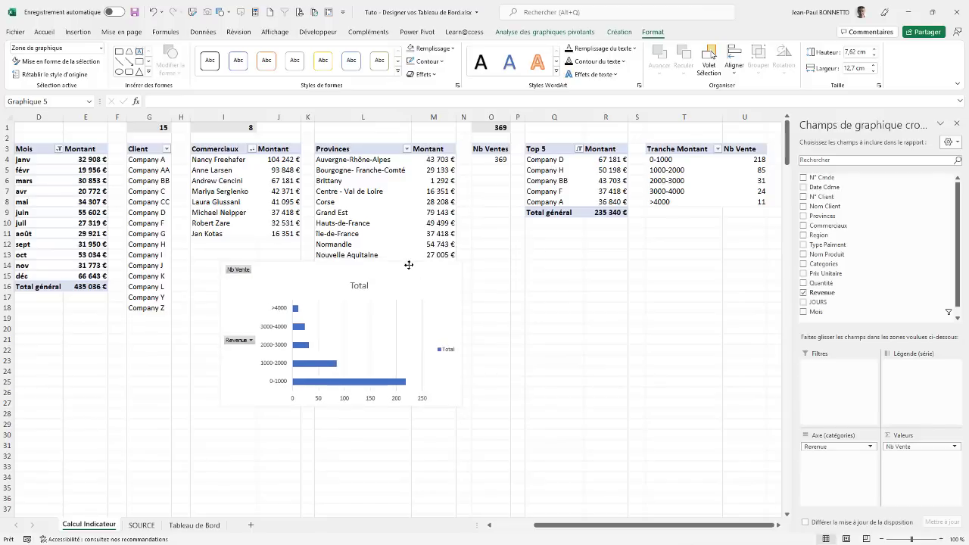
# Step: Reverse the category order on the bar chart's vertical axis
pyautogui.rightClick(276, 331)
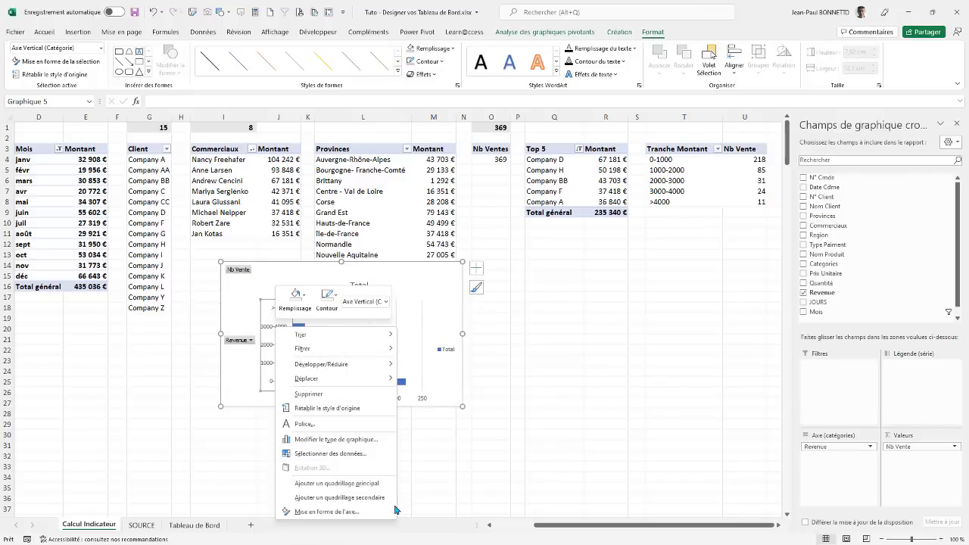
pyautogui.click(342, 510)
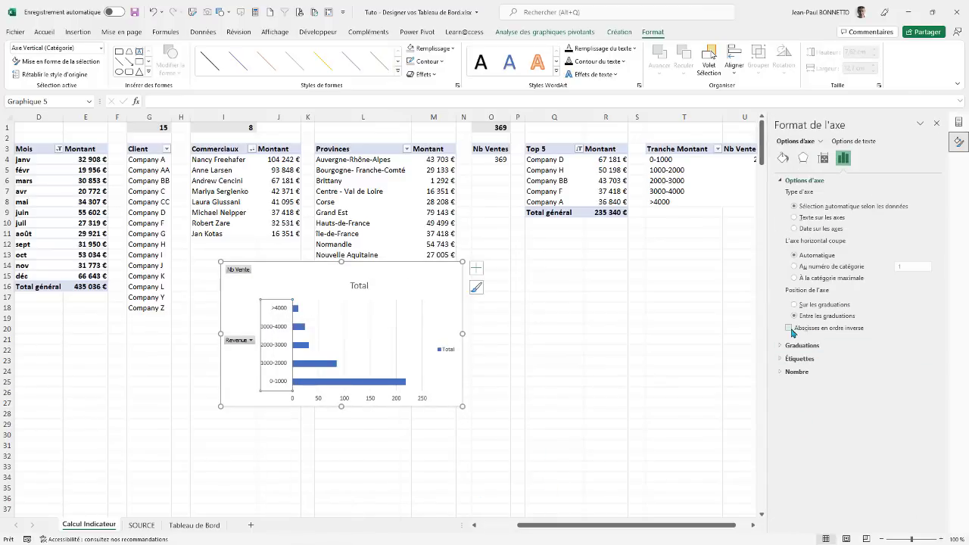
pyautogui.click(789, 328)
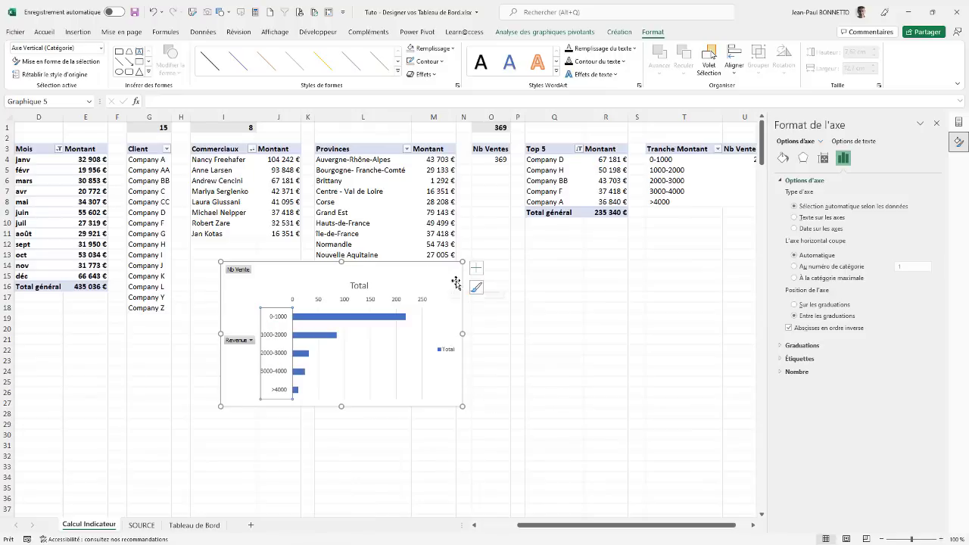
# Step: Remove the bar chart's gridlines and legend, and add data labels at the inside end (Bord intérieur) of the bars
pyautogui.click(476, 270)
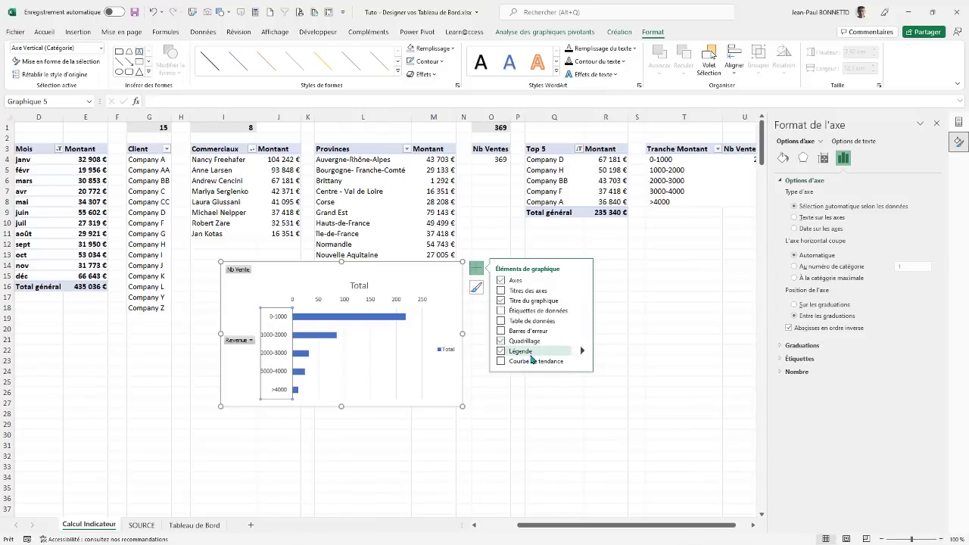
pyautogui.click(501, 341)
pyautogui.click(530, 310)
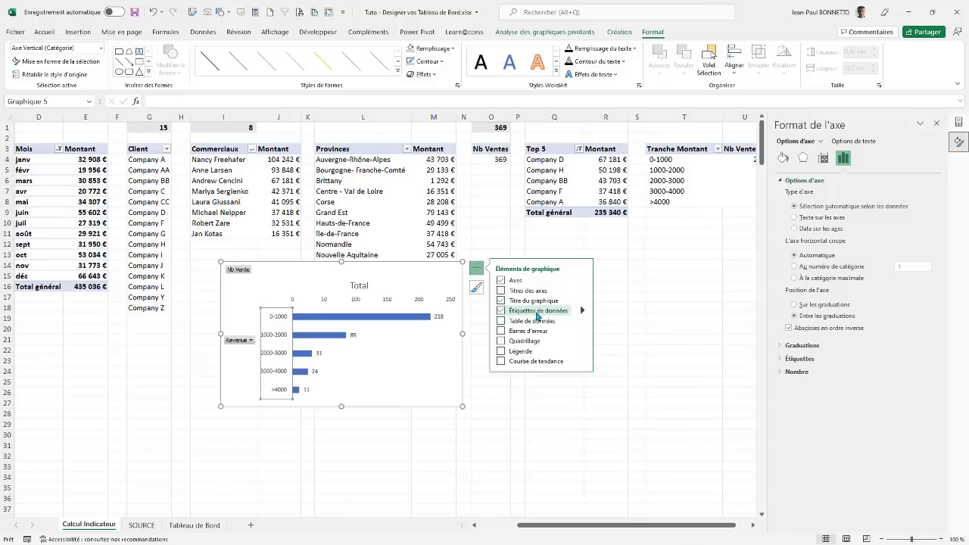
pyautogui.click(584, 311)
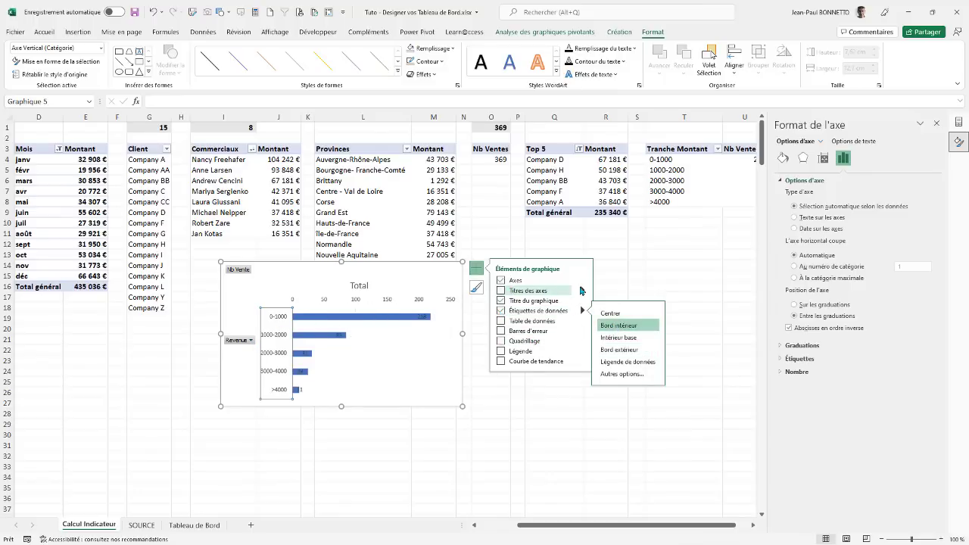
# Step: Remove the bar chart's title and its primary horizontal axis
pyautogui.click(501, 300)
pyautogui.click(582, 280)
pyautogui.click(604, 292)
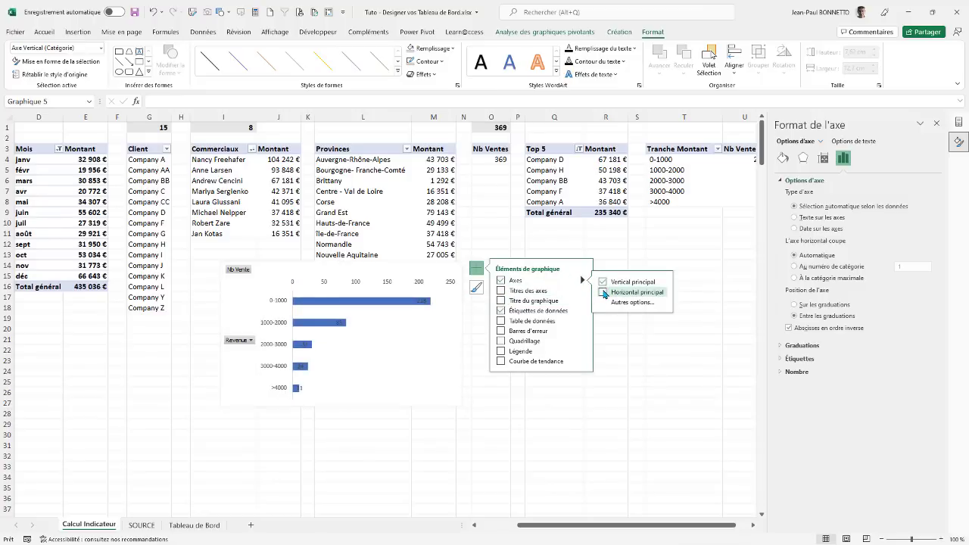
# Step: Hide all field buttons on the bar chart and move the chart under the Commerciaux pivot table
pyautogui.rightClick(240, 342)
pyautogui.click(277, 447)
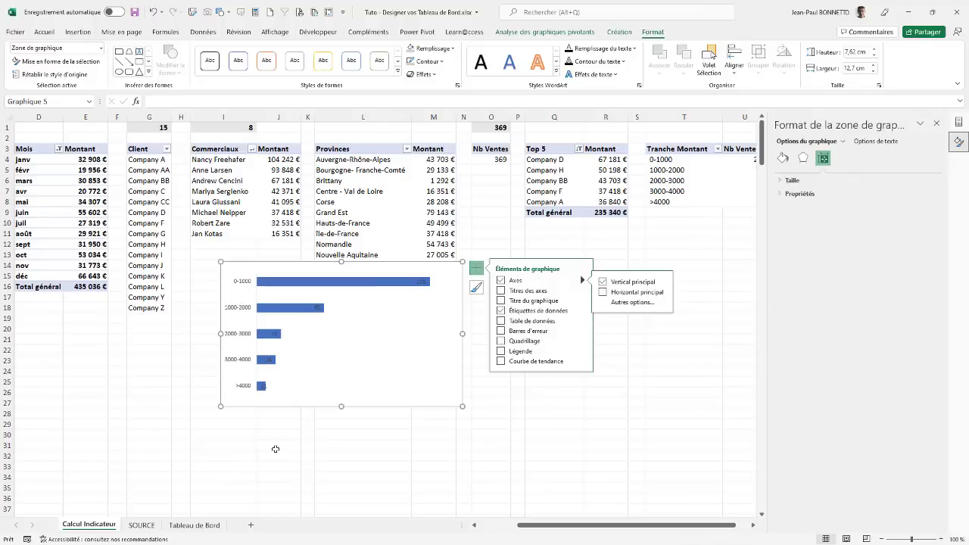
pyautogui.click(363, 424)
pyautogui.moveTo(293, 338); pyautogui.dragTo(264, 363)
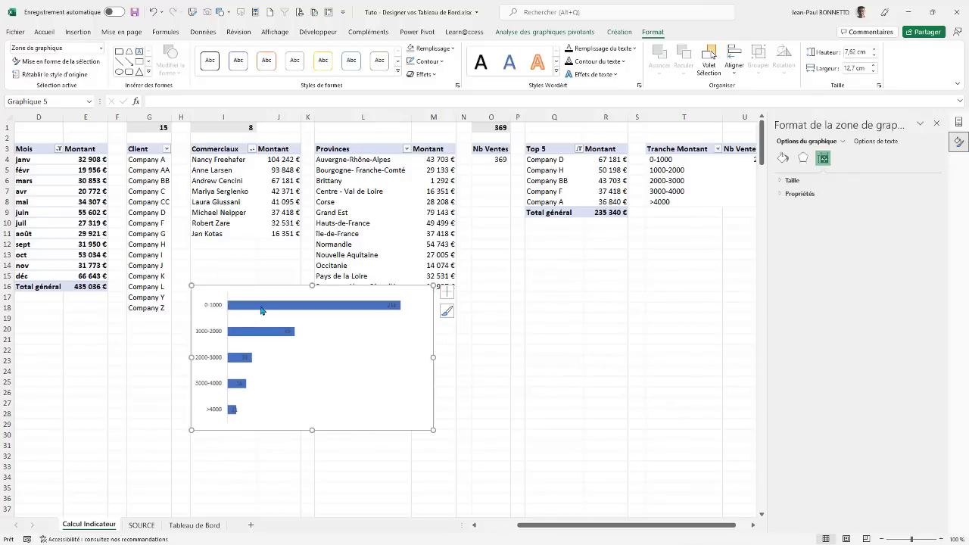
# Step: Set the bar series' gap width to 62% and make the vertical axis labels bold
pyautogui.rightClick(260, 309)
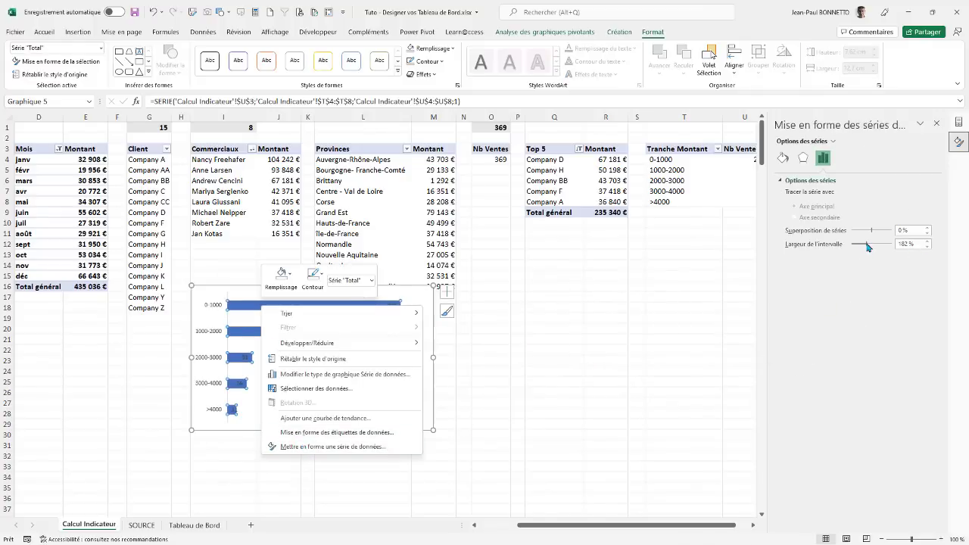
pyautogui.moveTo(867, 247); pyautogui.dragTo(858, 250)
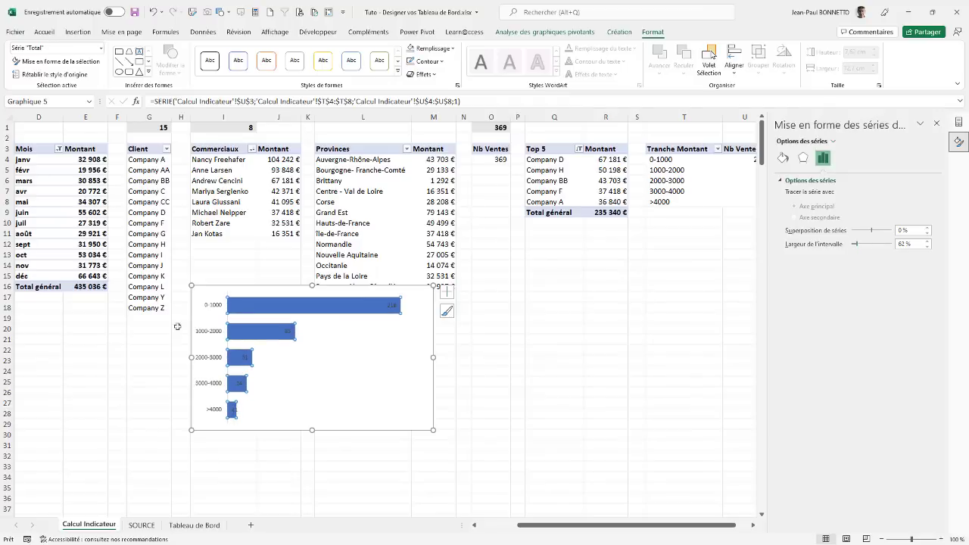
pyautogui.click(218, 333)
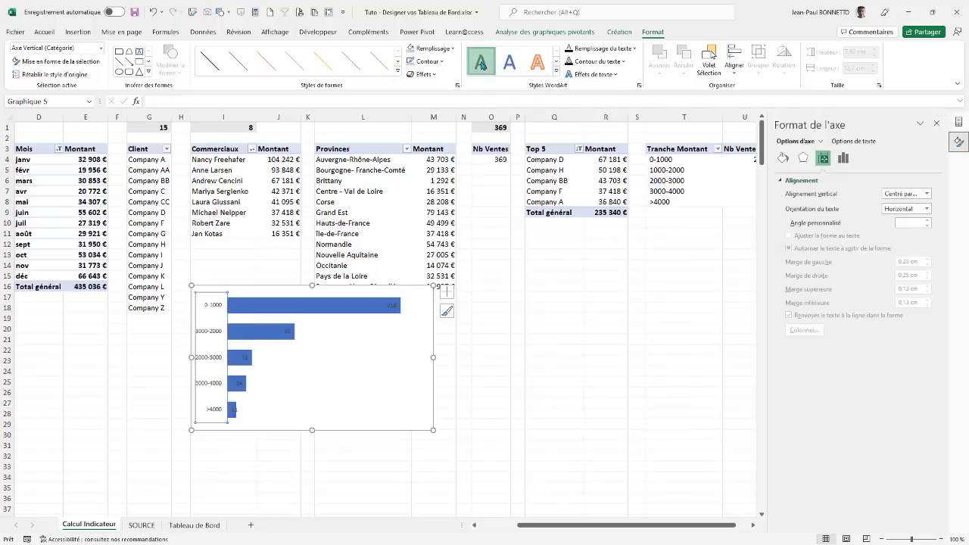
pyautogui.click(47, 34)
pyautogui.click(94, 68)
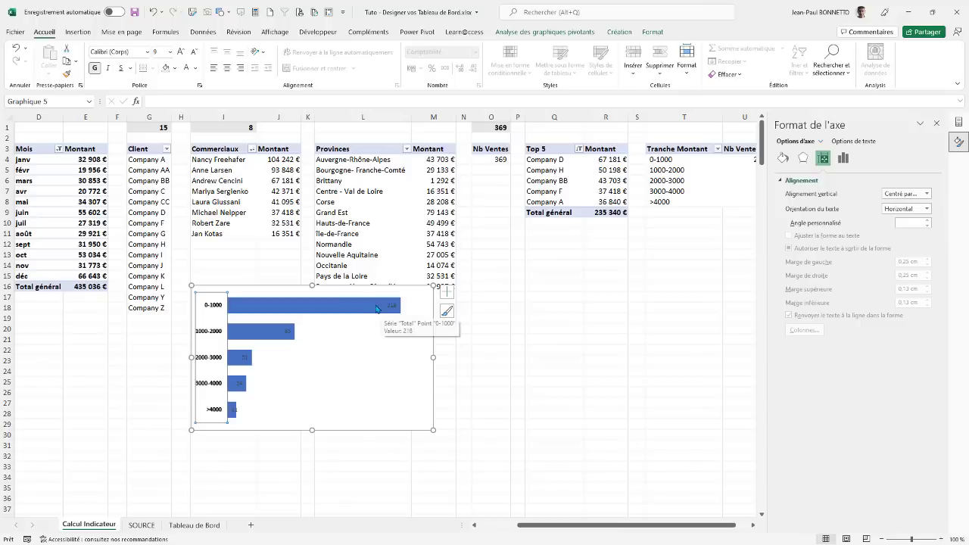
# Step: Fill the revenue bracket bars with the recently used red
pyautogui.click(393, 289)
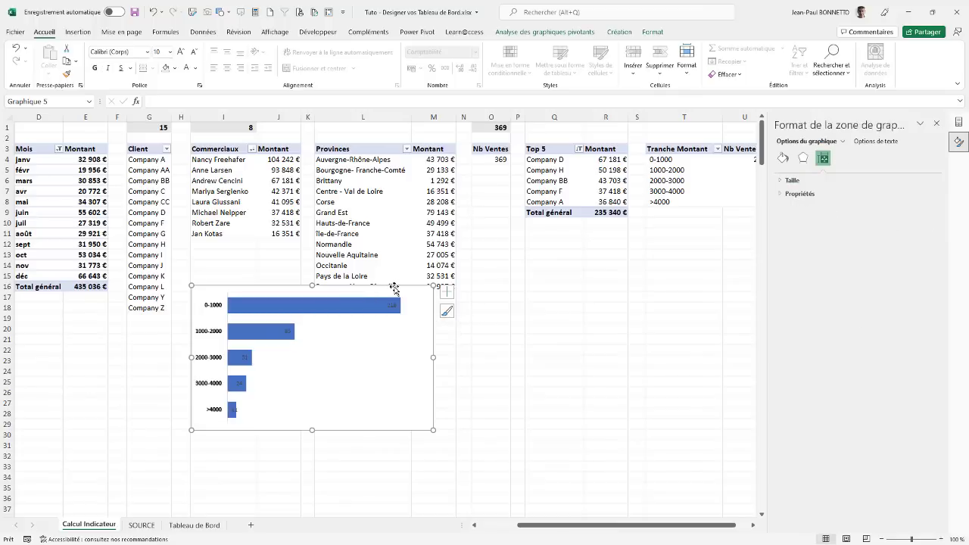
pyautogui.click(339, 307)
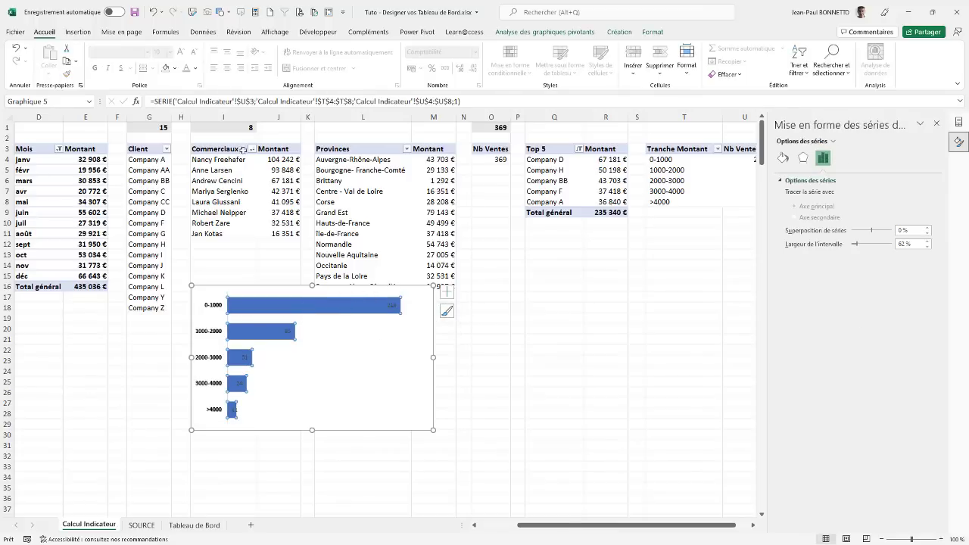
pyautogui.click(652, 32)
pyautogui.click(454, 49)
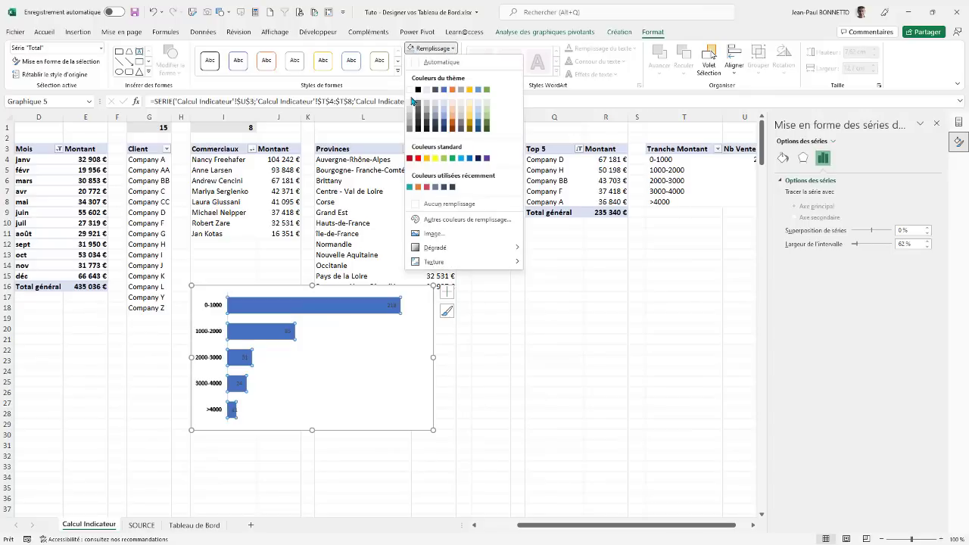
pyautogui.click(427, 188)
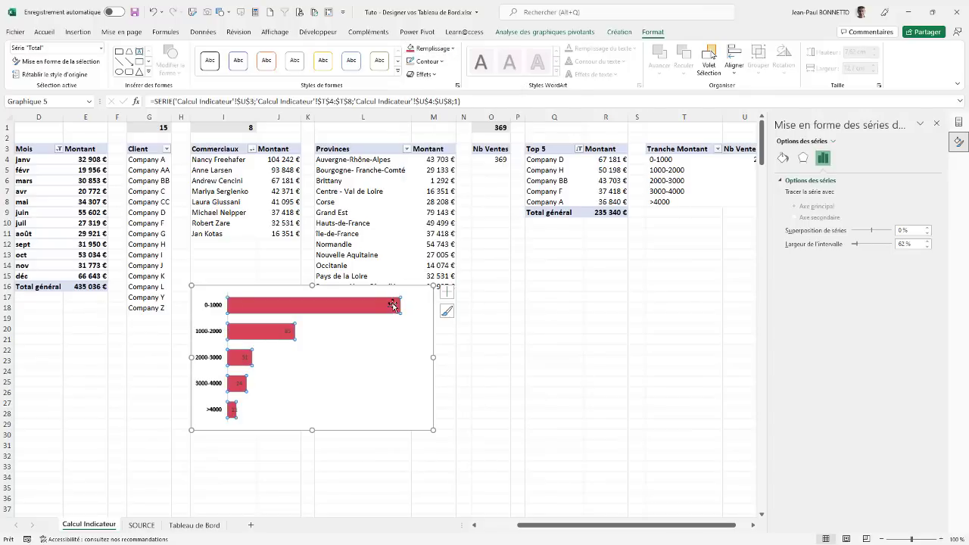
# Step: Format the bar chart's data labels as bold white text at size 12
pyautogui.click(393, 305)
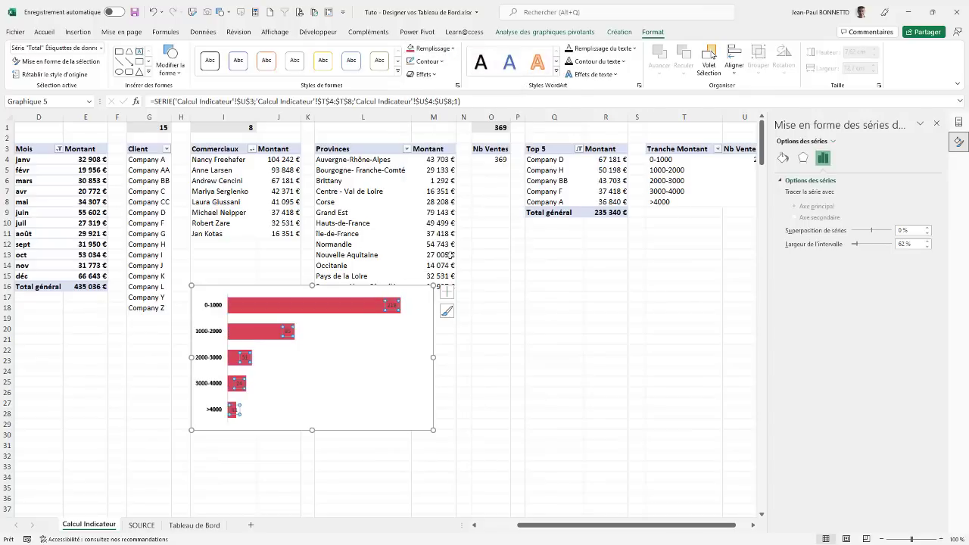
pyautogui.click(44, 32)
pyautogui.click(186, 69)
pyautogui.click(182, 51)
pyautogui.click(182, 52)
pyautogui.click(181, 51)
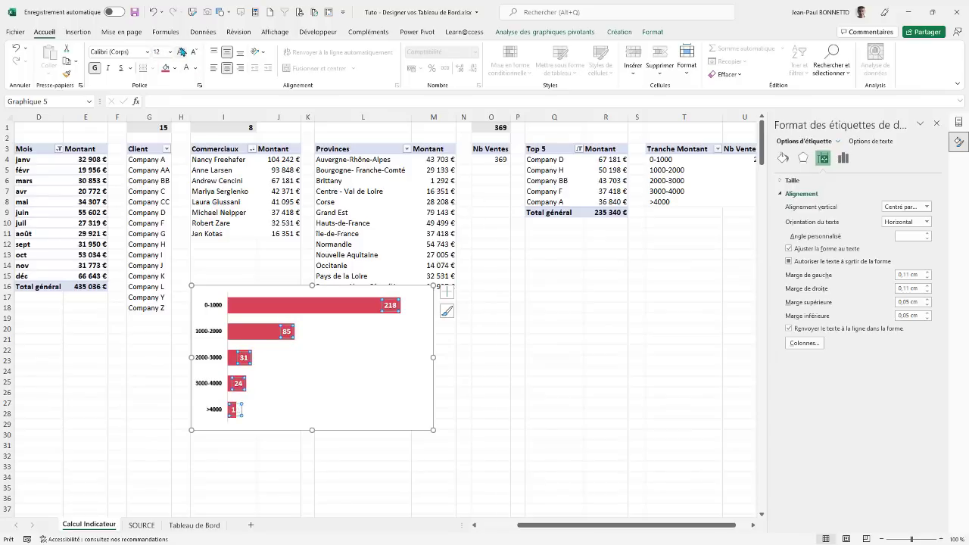
# Step: Remove the bar chart area's background fill and move the chart slightly lower, clear of the pivot tables
pyautogui.click(410, 427)
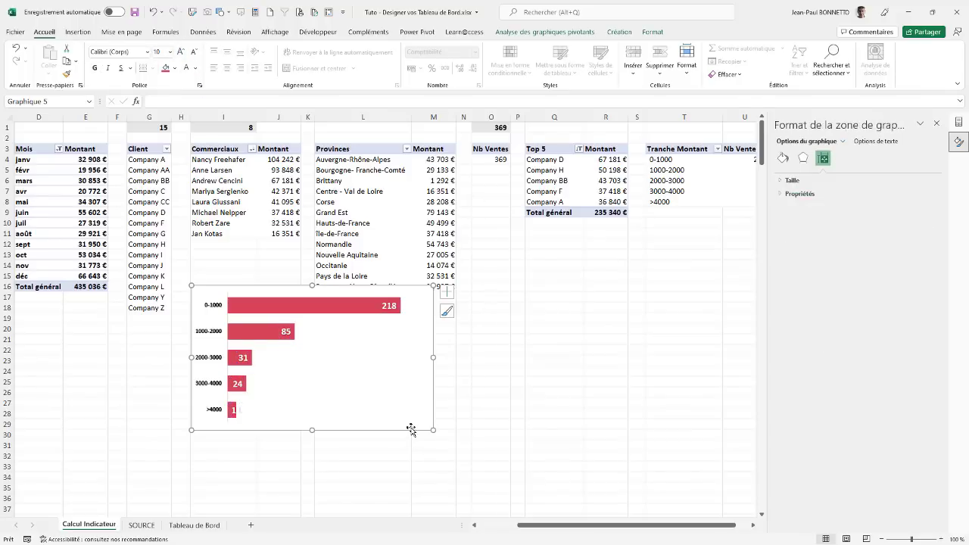
pyautogui.click(652, 32)
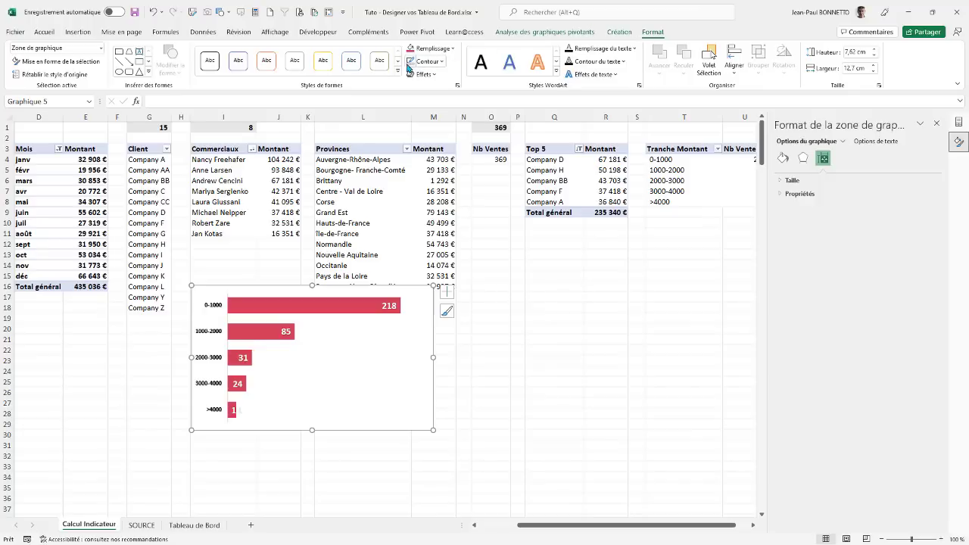
pyautogui.click(452, 48)
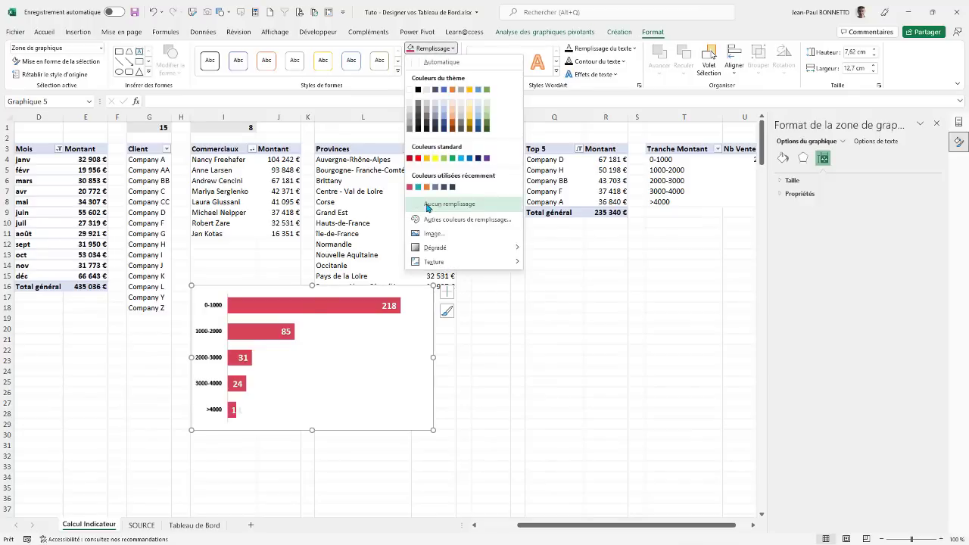
pyautogui.click(446, 204)
pyautogui.moveTo(385, 430); pyautogui.dragTo(371, 459)
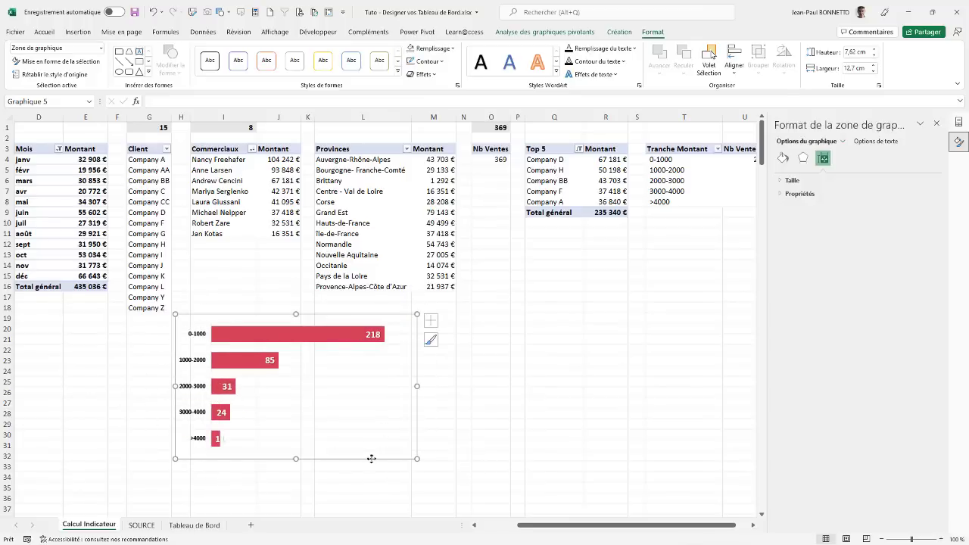
# Step: Cut the bar chart and paste it into the "Nombre de commande par tranche de facturation" card on the Tableau de Bord sheet
pyautogui.hotkey('ctrl', 'x')
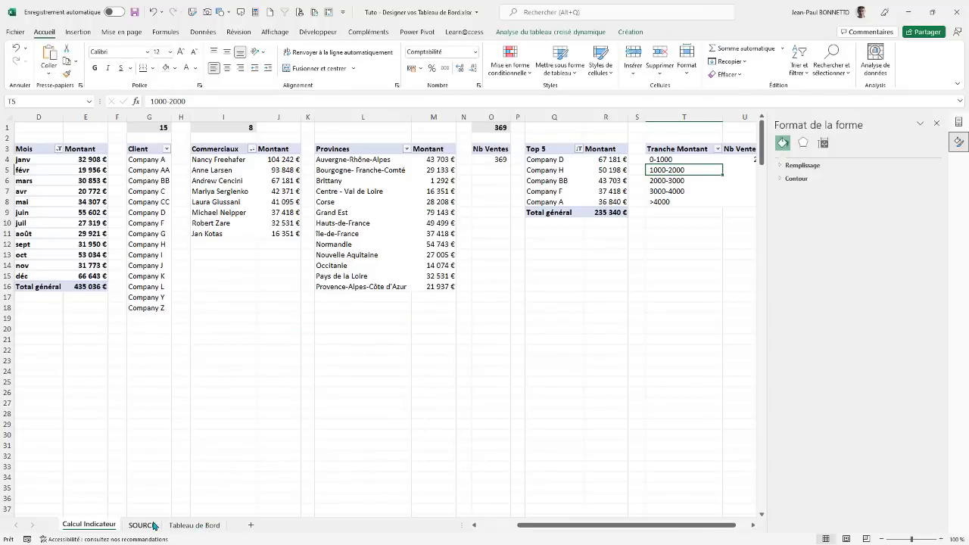
pyautogui.click(194, 525)
pyautogui.click(717, 272)
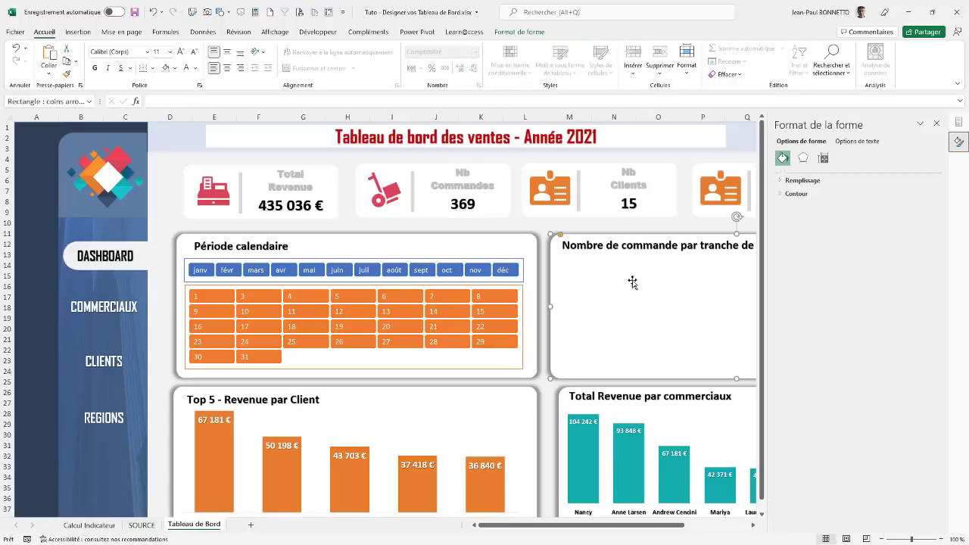
pyautogui.hotkey('ctrl', 'v')
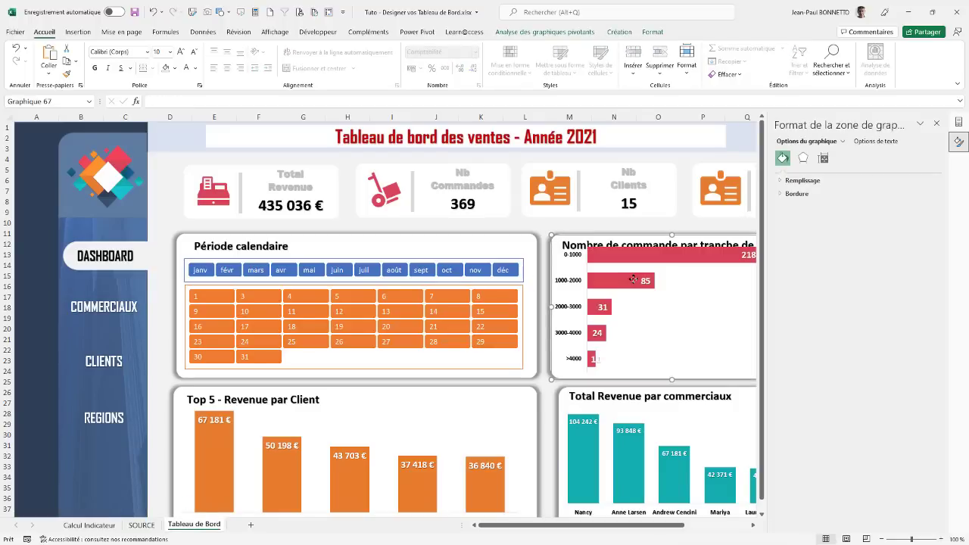
# Step: Close the chart formatting and field list panes, and widen and reposition the pasted bar chart within its card
pyautogui.click(938, 123)
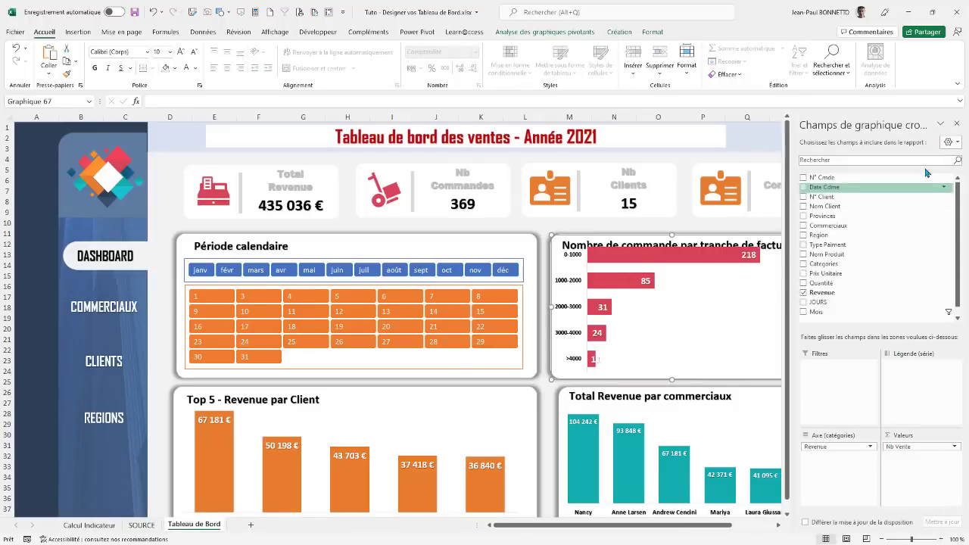
pyautogui.click(956, 124)
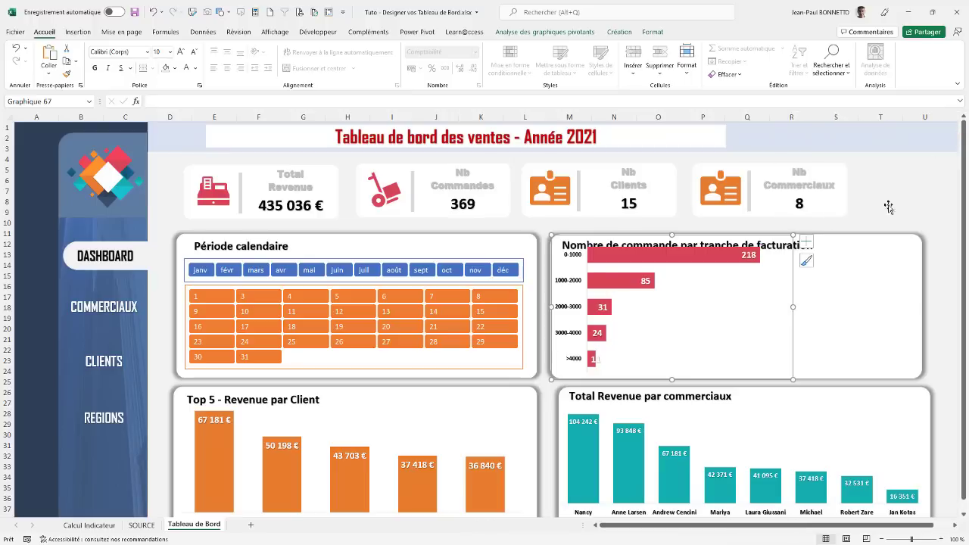
pyautogui.moveTo(790, 333); pyautogui.dragTo(875, 316)
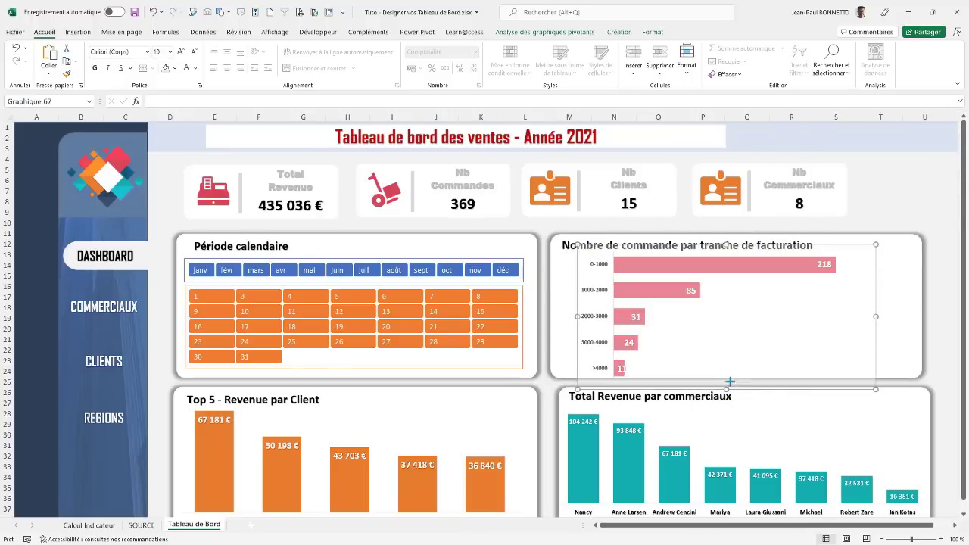